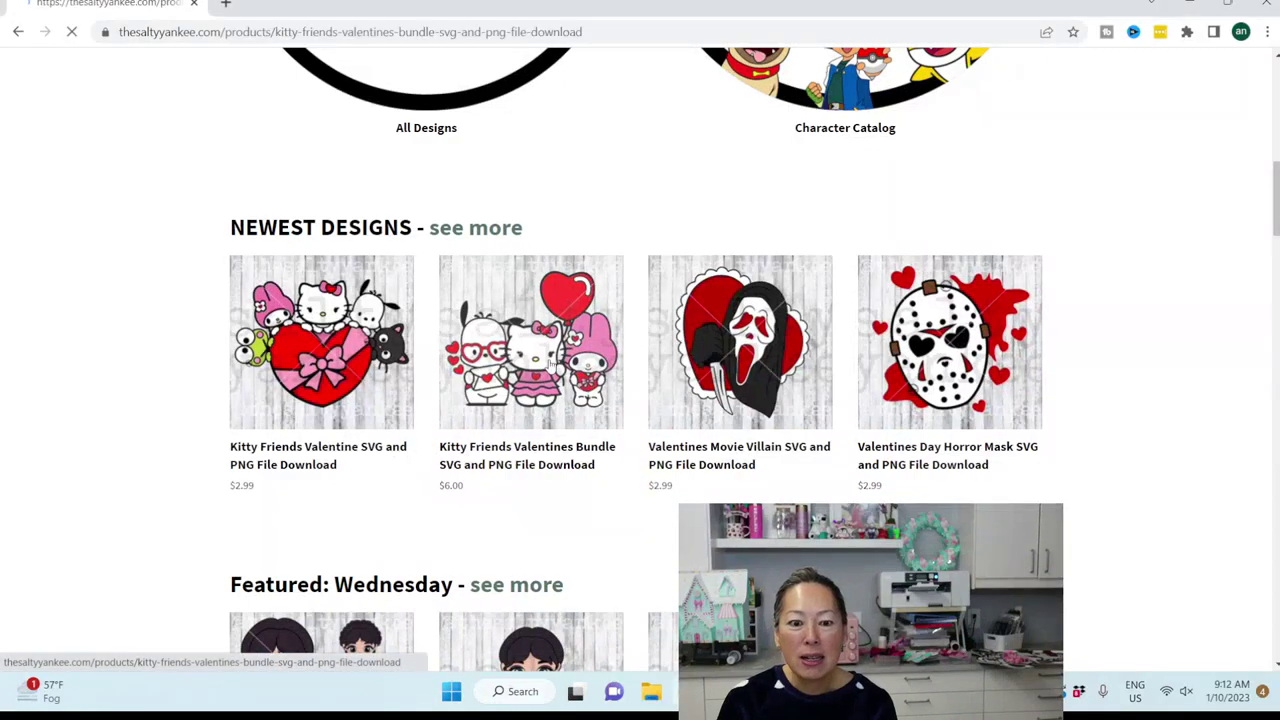
# Scroll down the shop page to the Kitty Friends Valentines Bundle under Newest Designs.
pyautogui.scroll(-2, 473, 363)
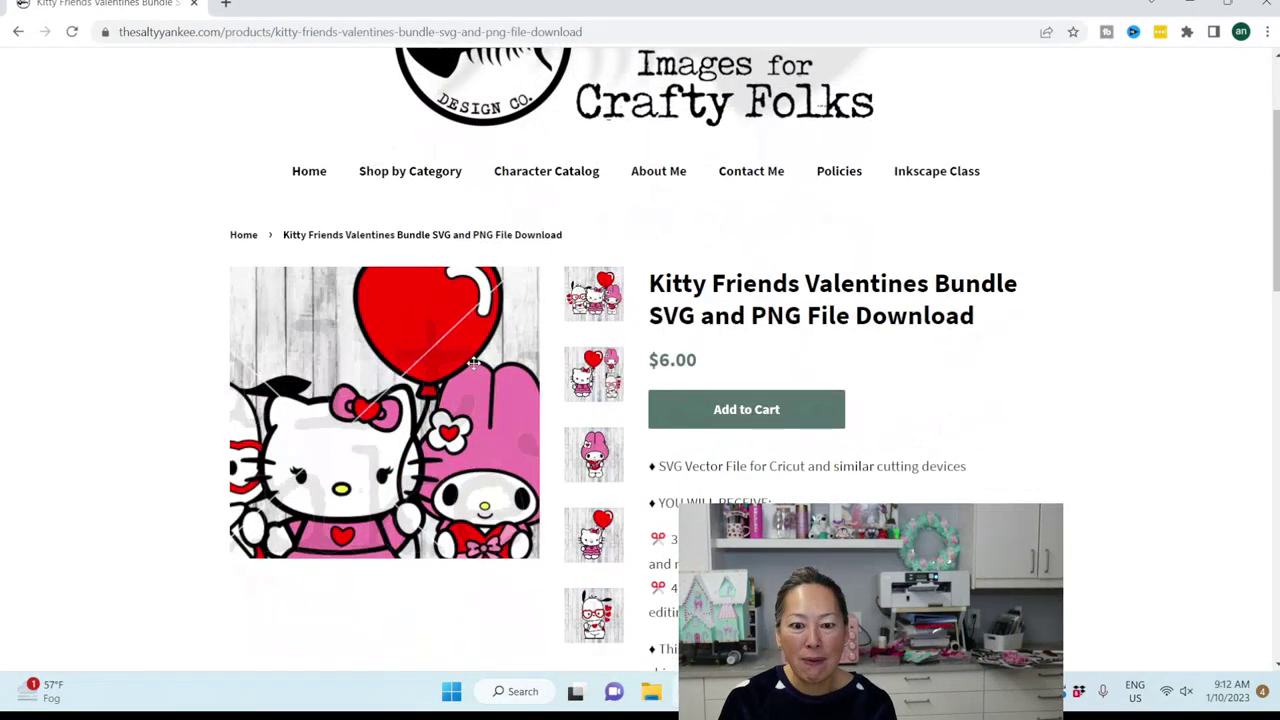
pyautogui.scroll(-1, 473, 363)
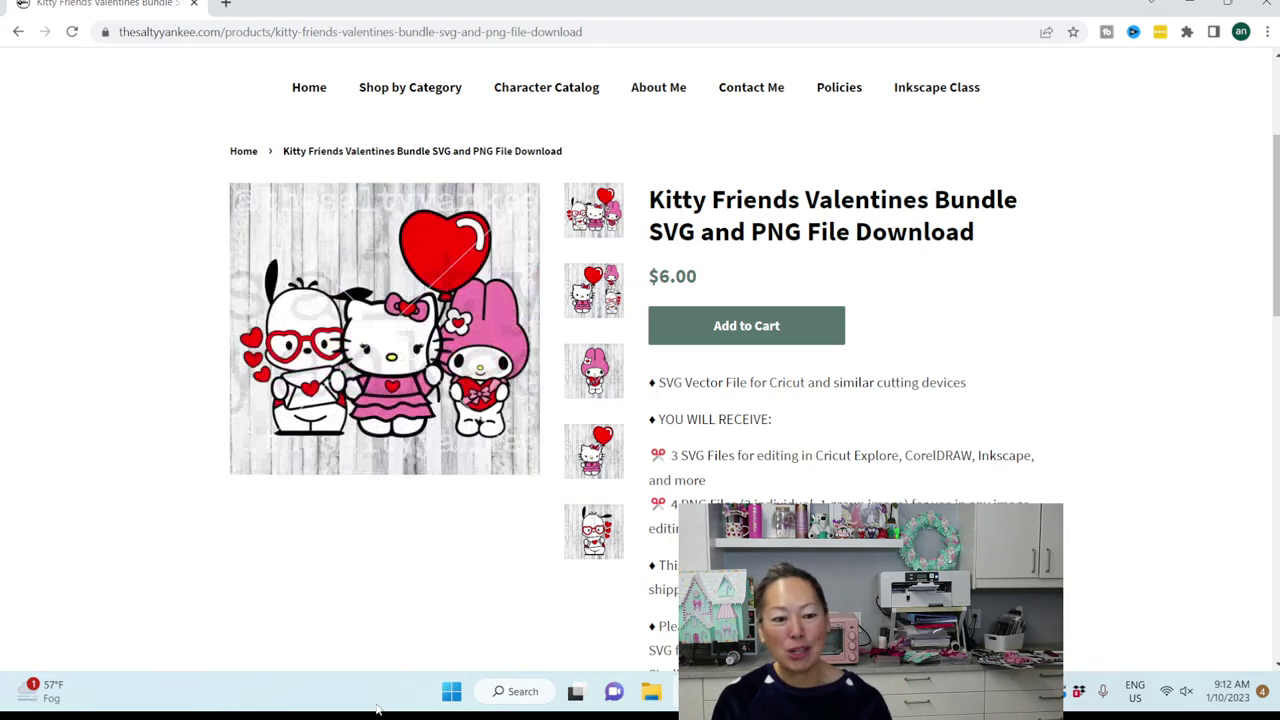
# In File Explorer, open the SaltyYankee HelloKittyBundle zip in Downloads.
pyautogui.moveTo(690, 691)
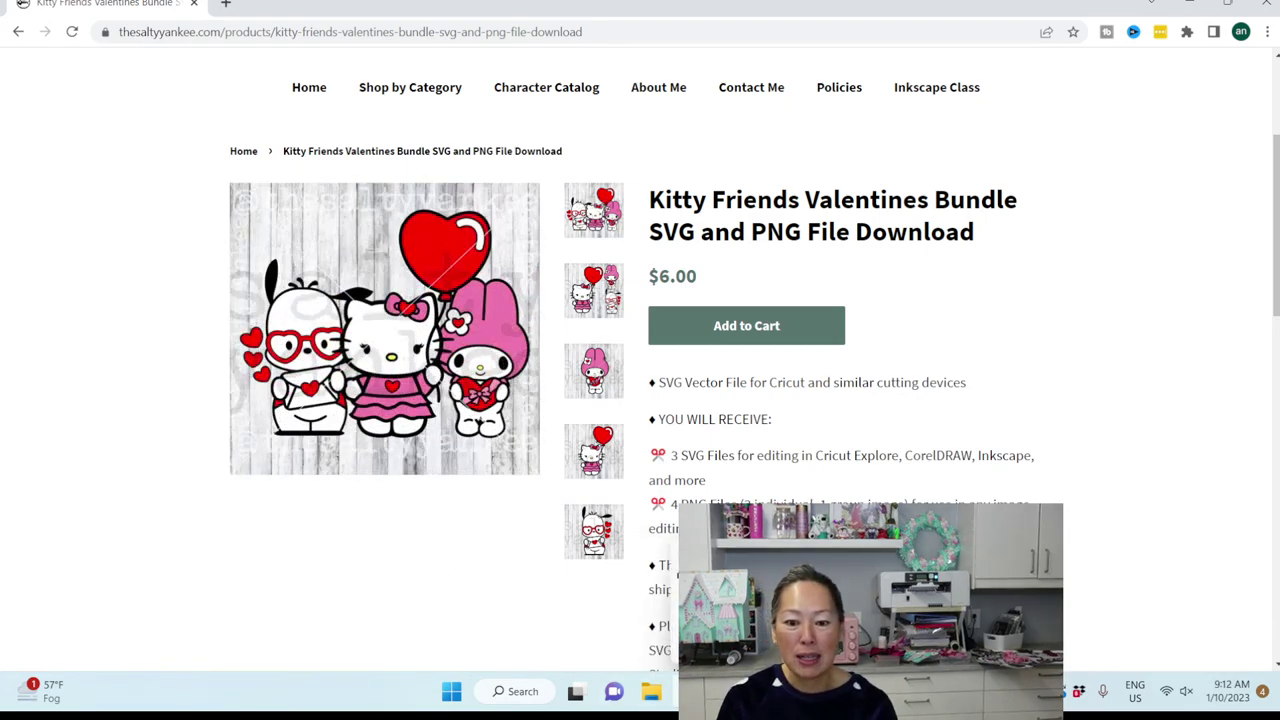
pyautogui.click(651, 691)
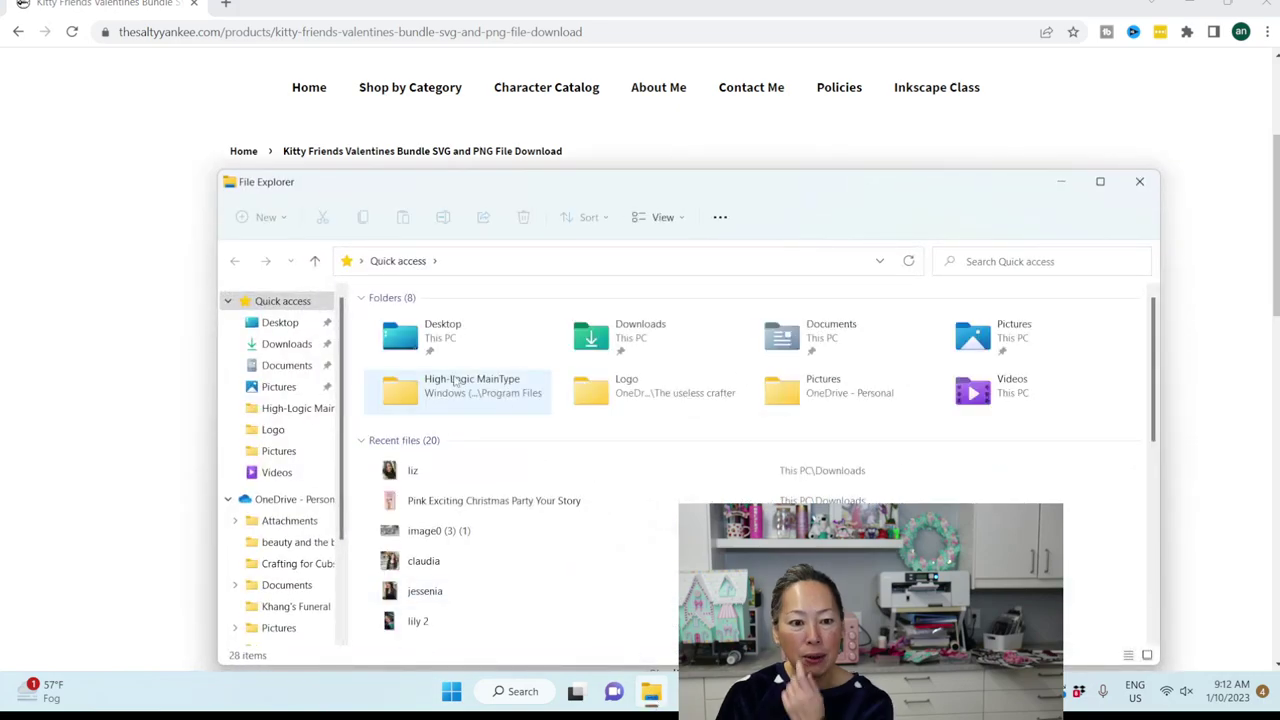
pyautogui.click(286, 345)
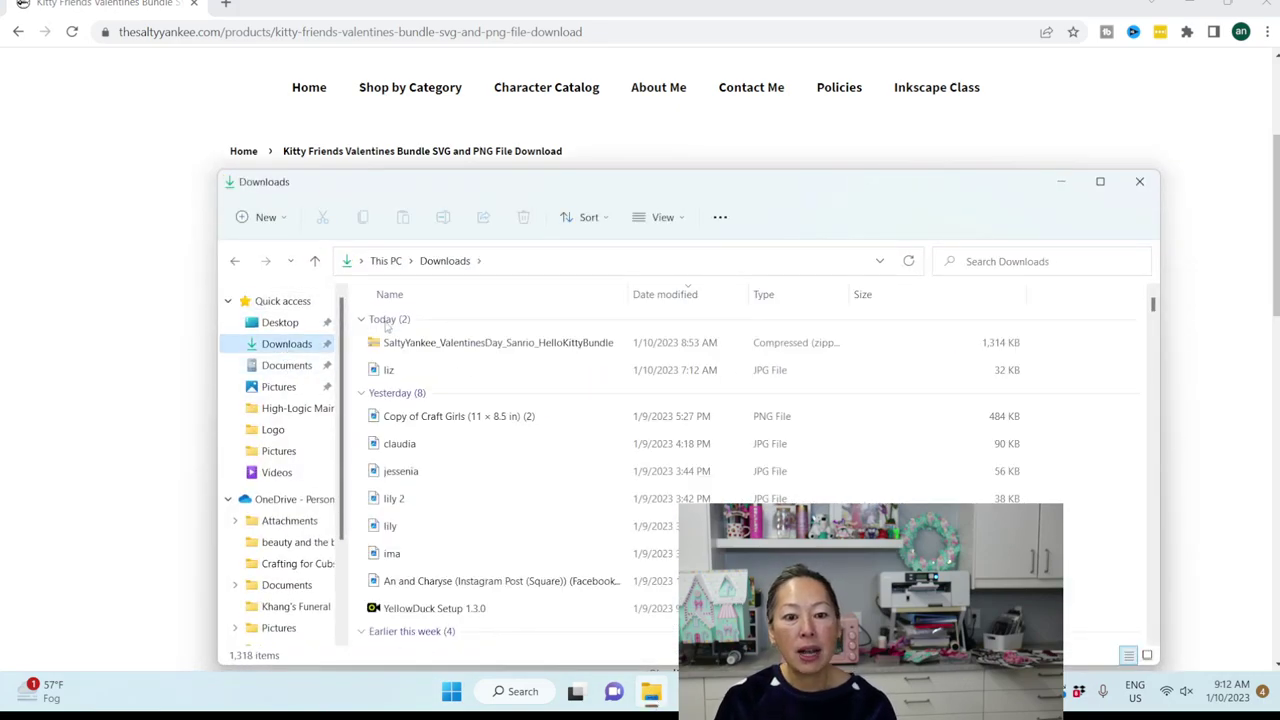
pyautogui.doubleClick(482, 345)
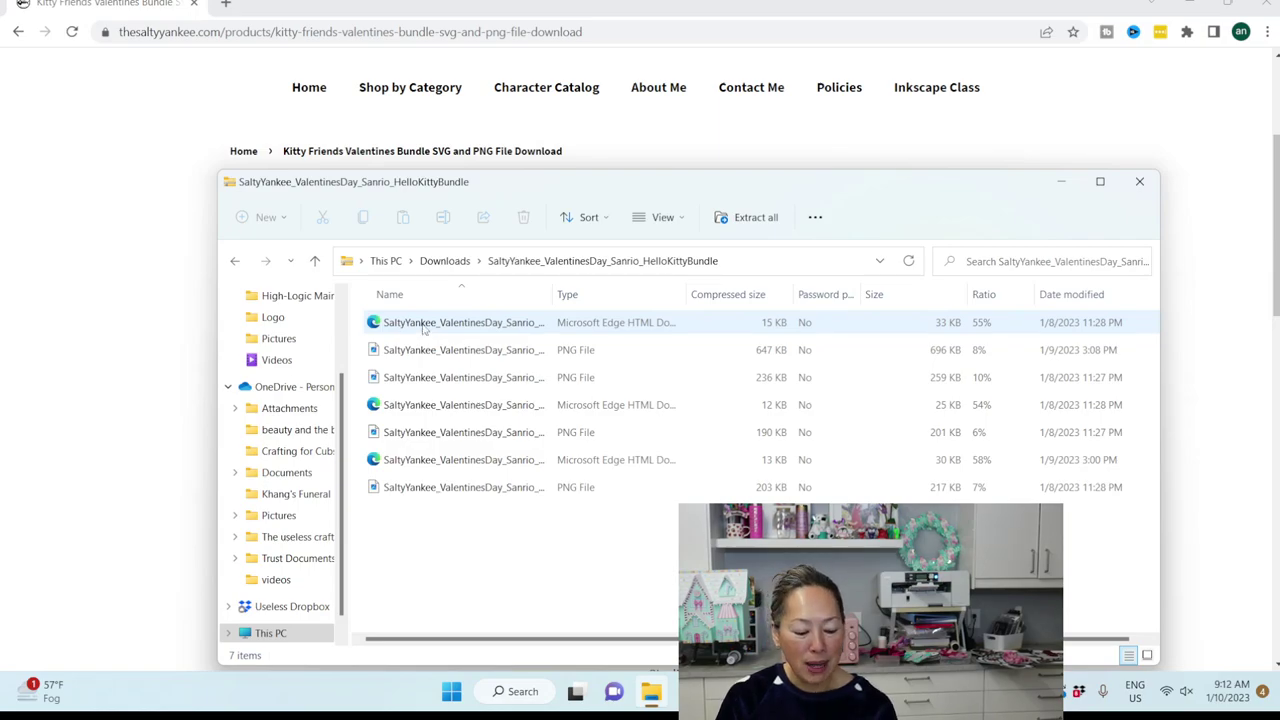
# Copy the three Edge HTML design files from the zip into Downloads.
pyautogui.click(424, 333)
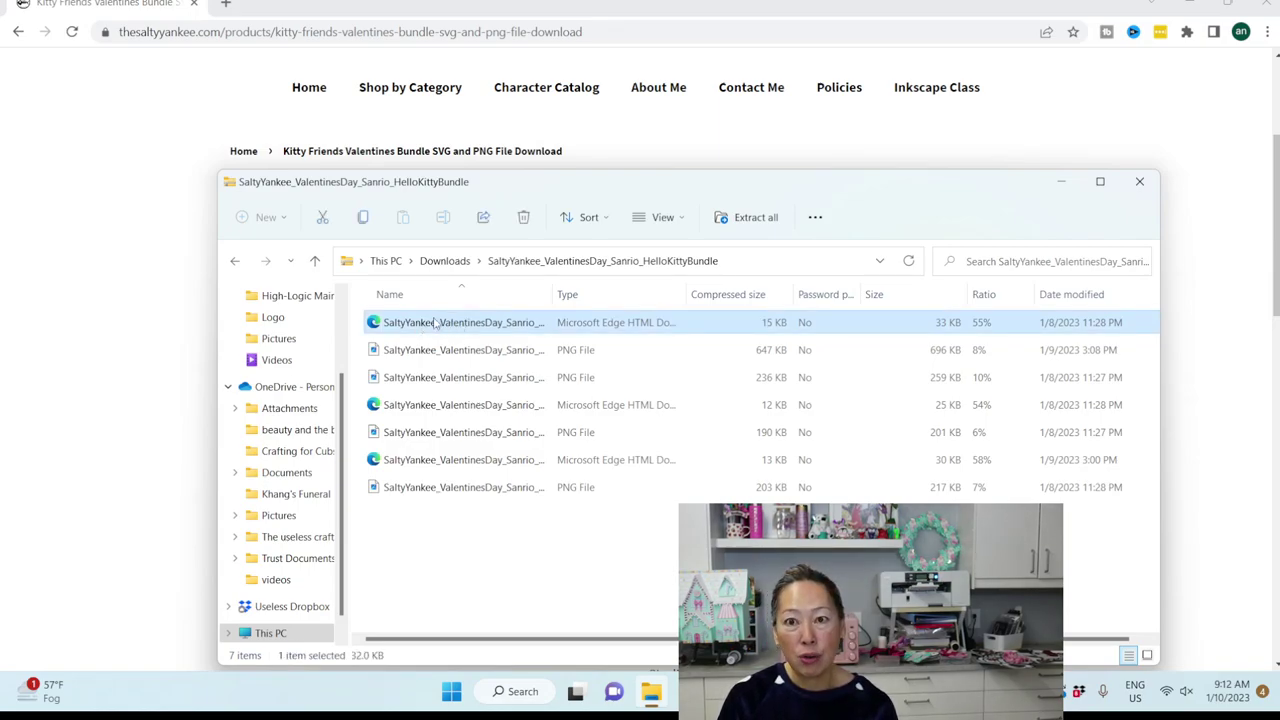
pyautogui.keyDown('ctrl'); pyautogui.click(418, 405); pyautogui.keyUp('ctrl')
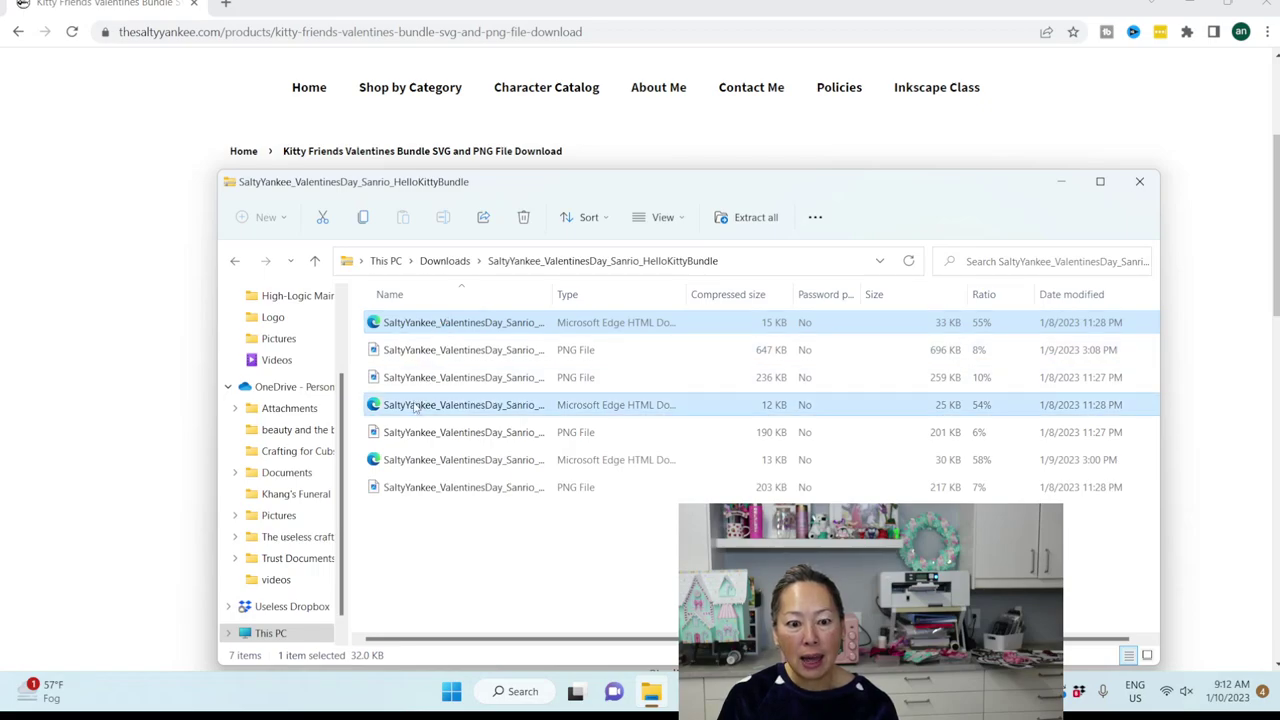
pyautogui.keyDown('ctrl'); pyautogui.click(407, 460); pyautogui.keyUp('ctrl')
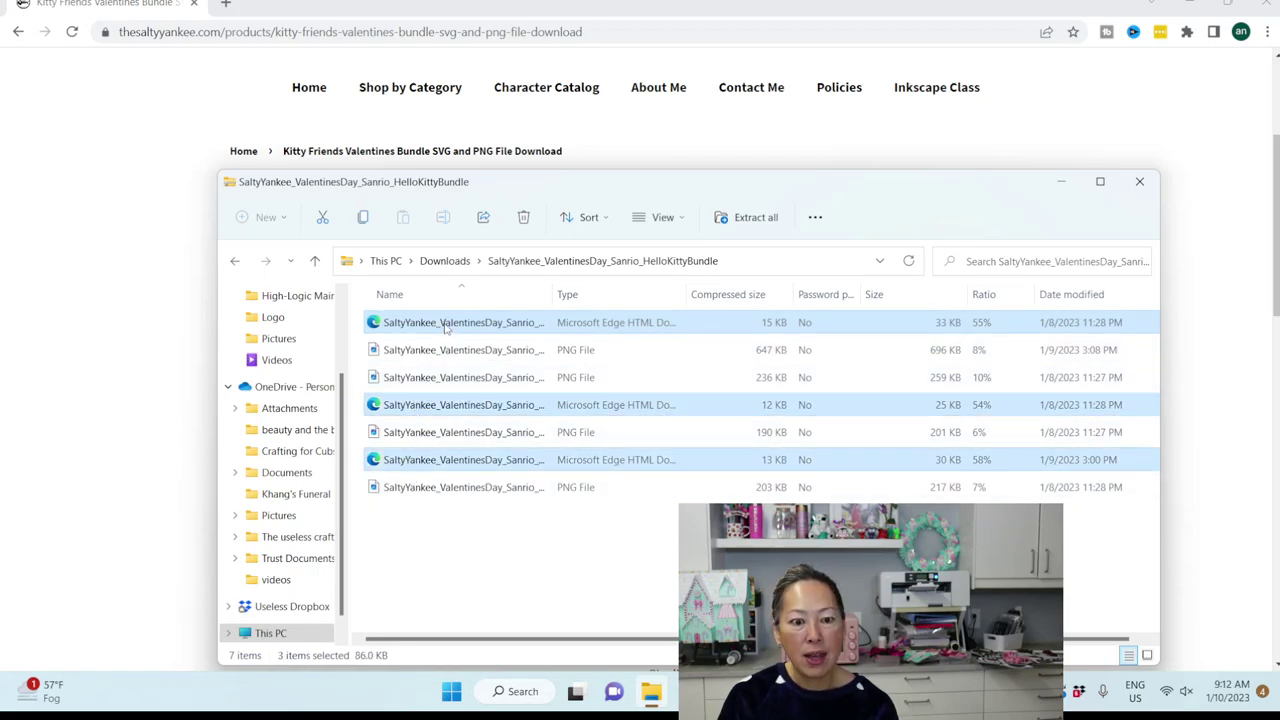
pyautogui.moveTo(447, 326); pyautogui.dragTo(287, 343)
# Load design.cricut.com in Chrome and launch the Design Space desktop app.
pyautogui.click(742, 32)
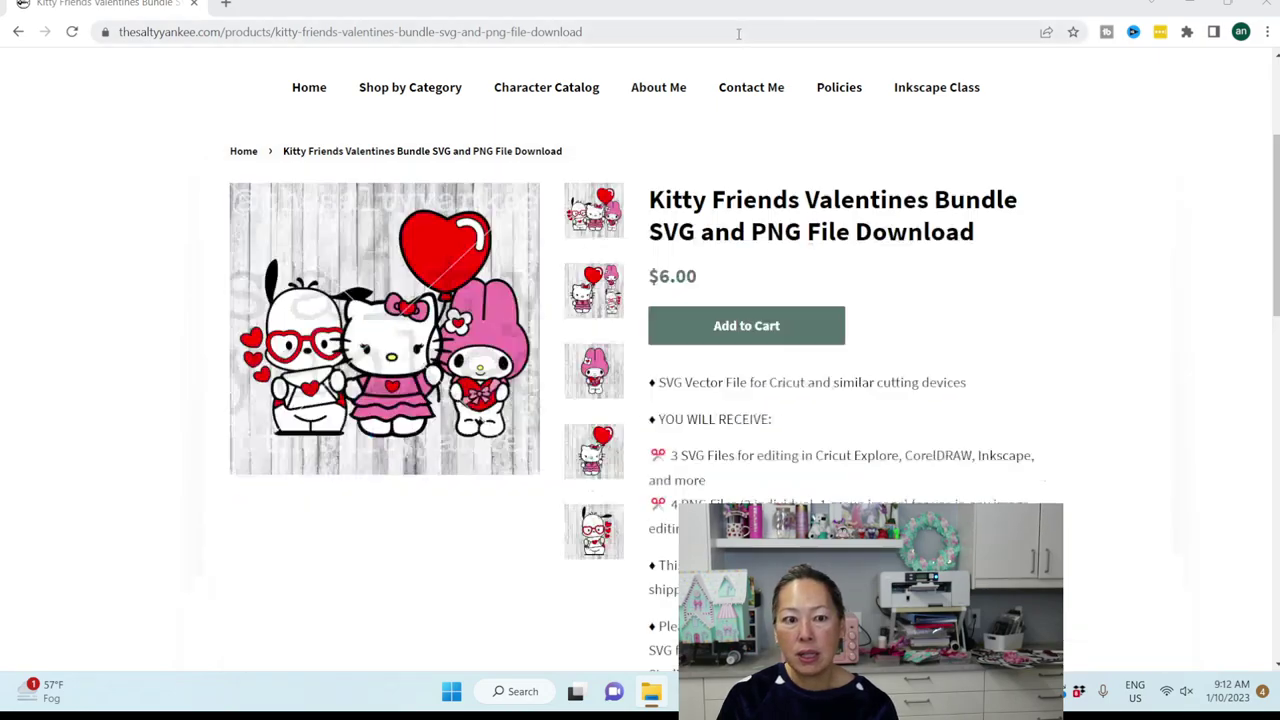
pyautogui.write('des')
pyautogui.press('Return')
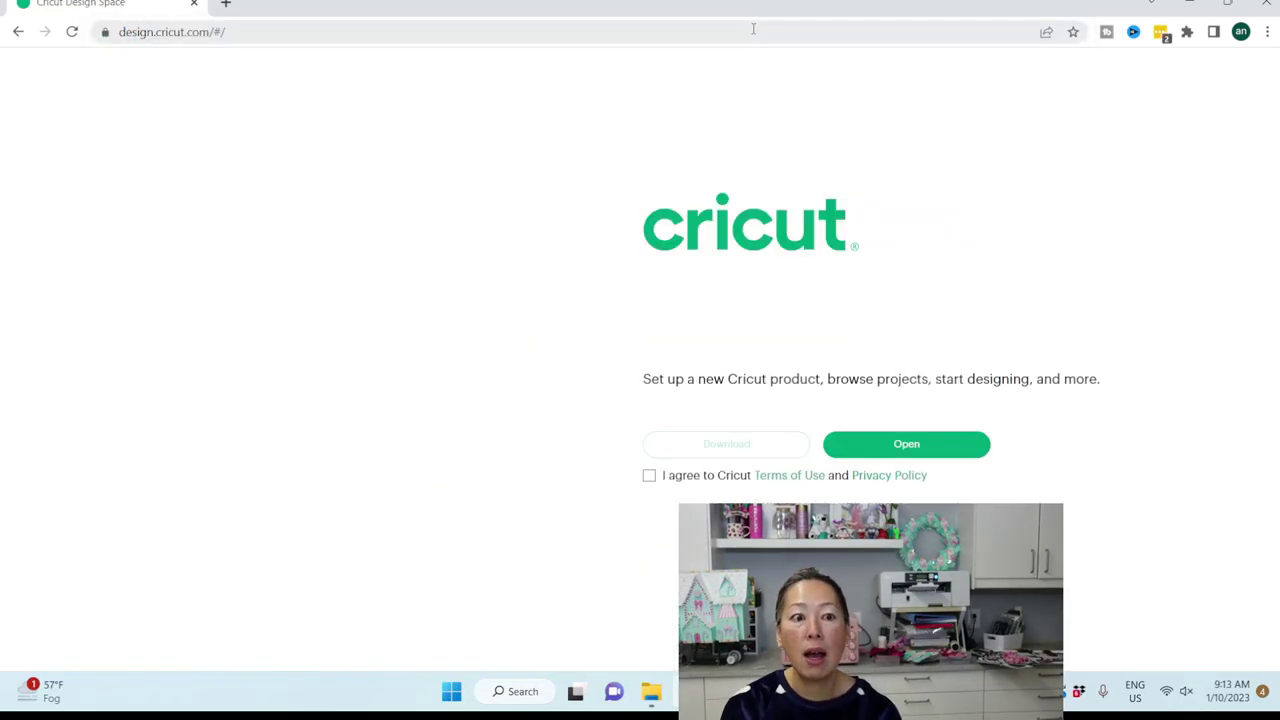
pyautogui.click(928, 447)
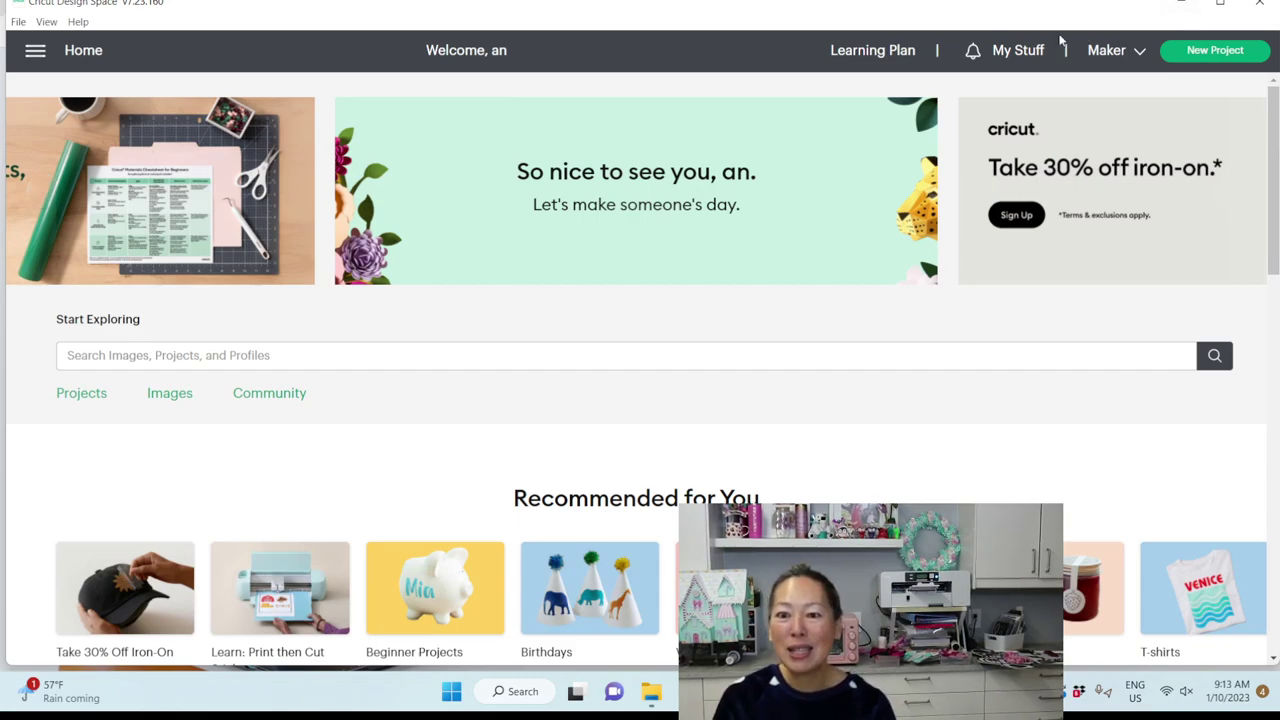
# Open a blank Untitled canvas with New Project.
pyautogui.click(1201, 49)
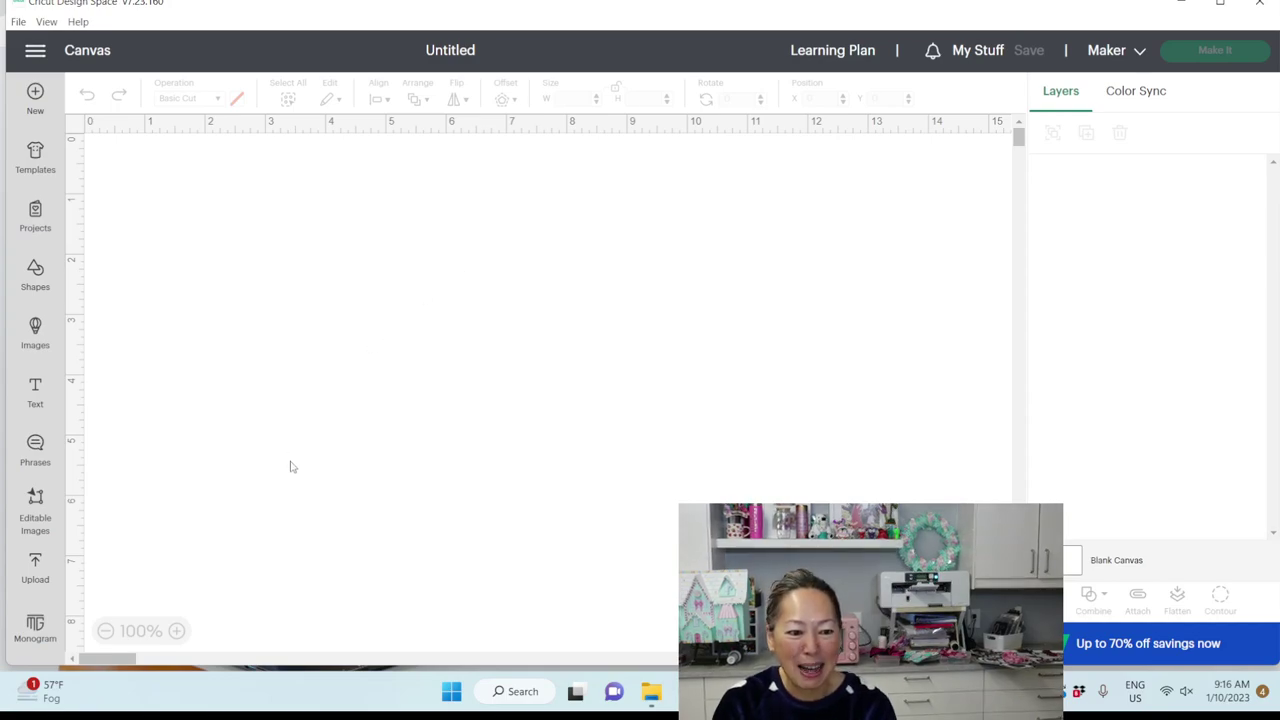
# Upload the HelloKitty design file from Downloads.
pyautogui.click(40, 566)
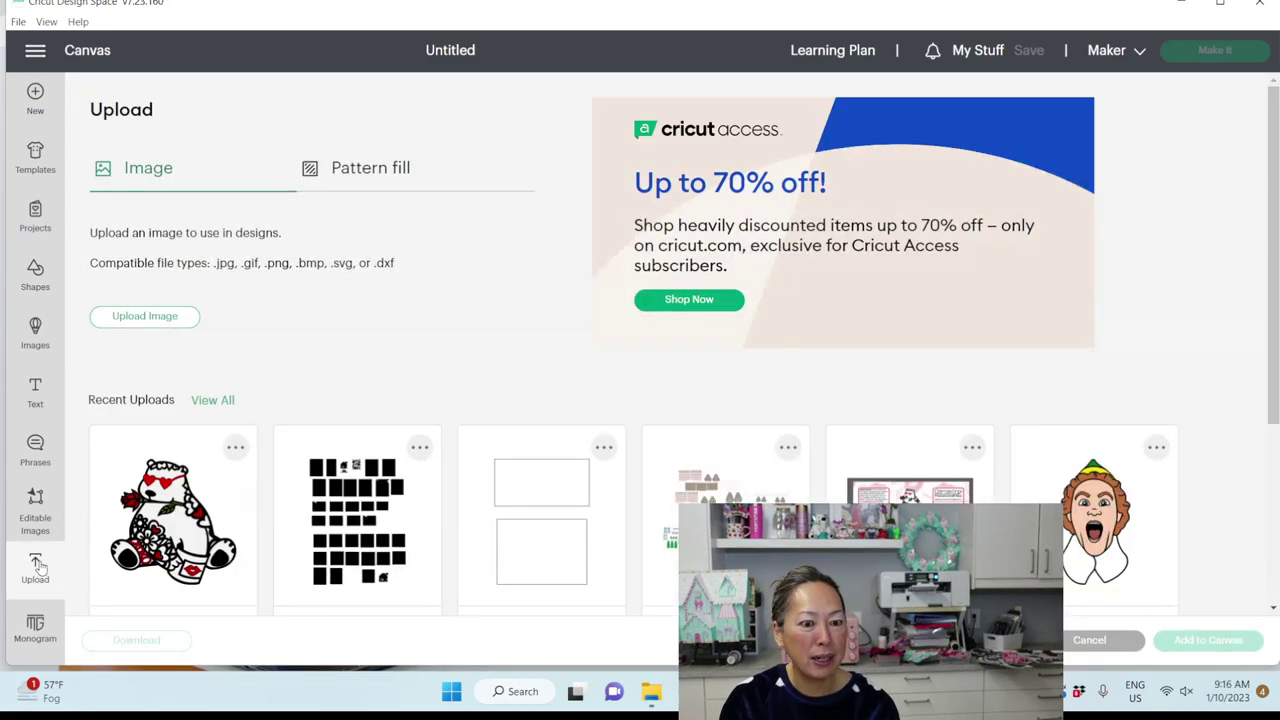
pyautogui.click(149, 317)
pyautogui.click(667, 351)
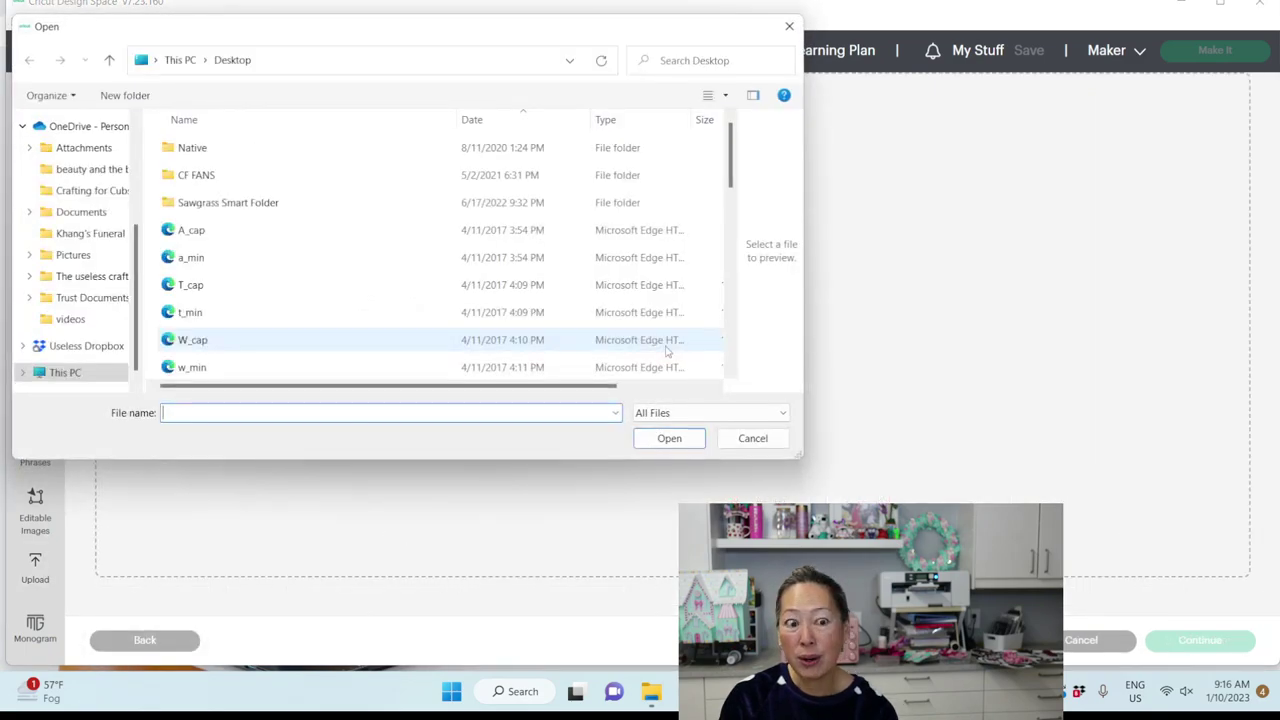
pyautogui.scroll(5, 90, 170)
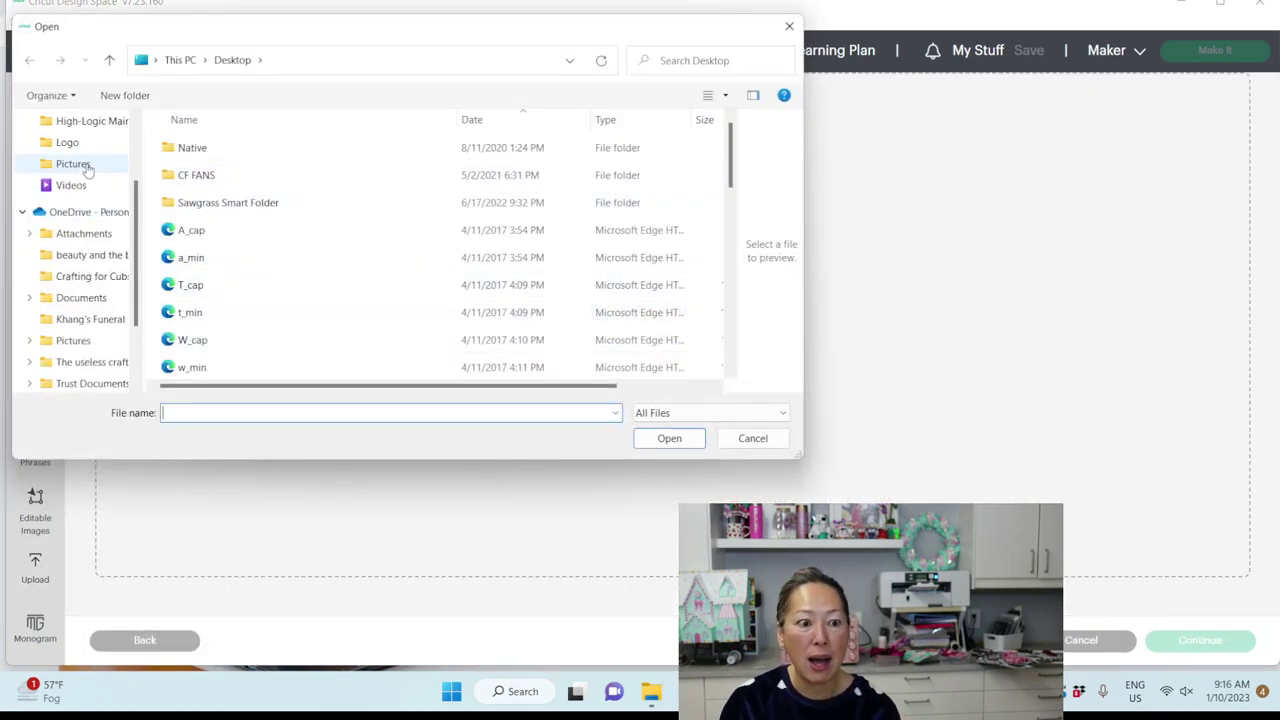
pyautogui.click(82, 169)
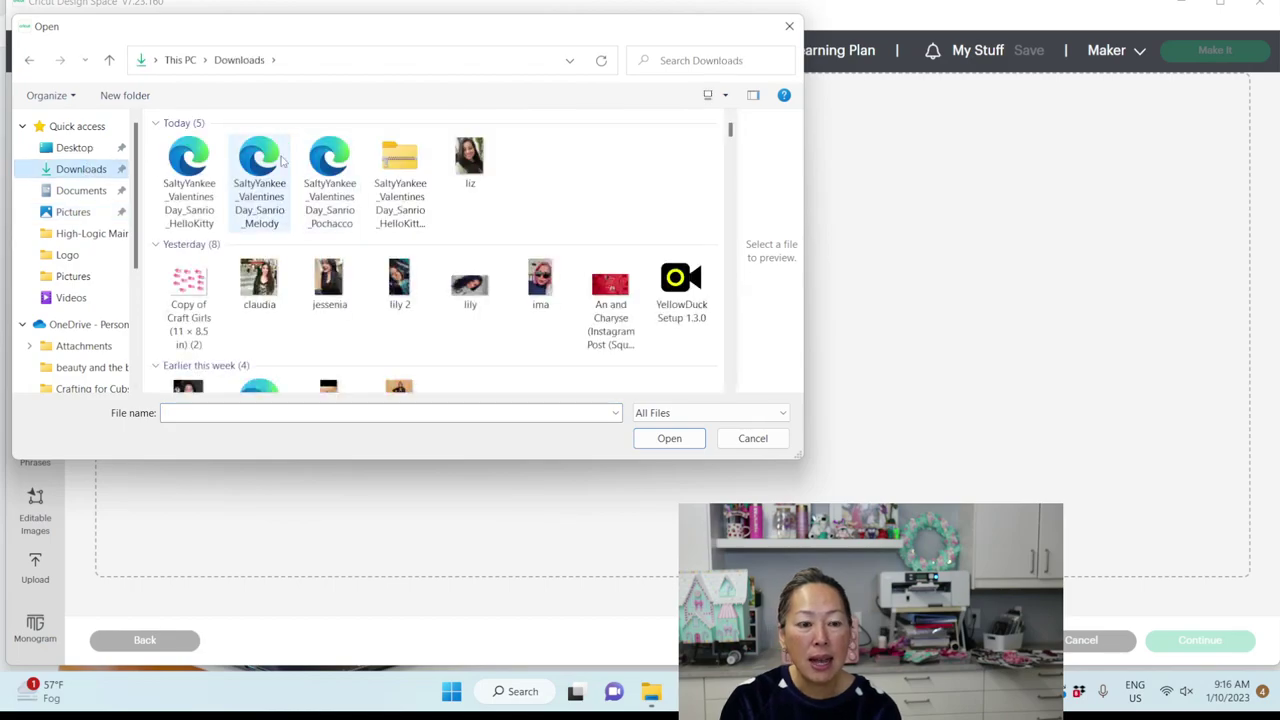
pyautogui.doubleClick(181, 170)
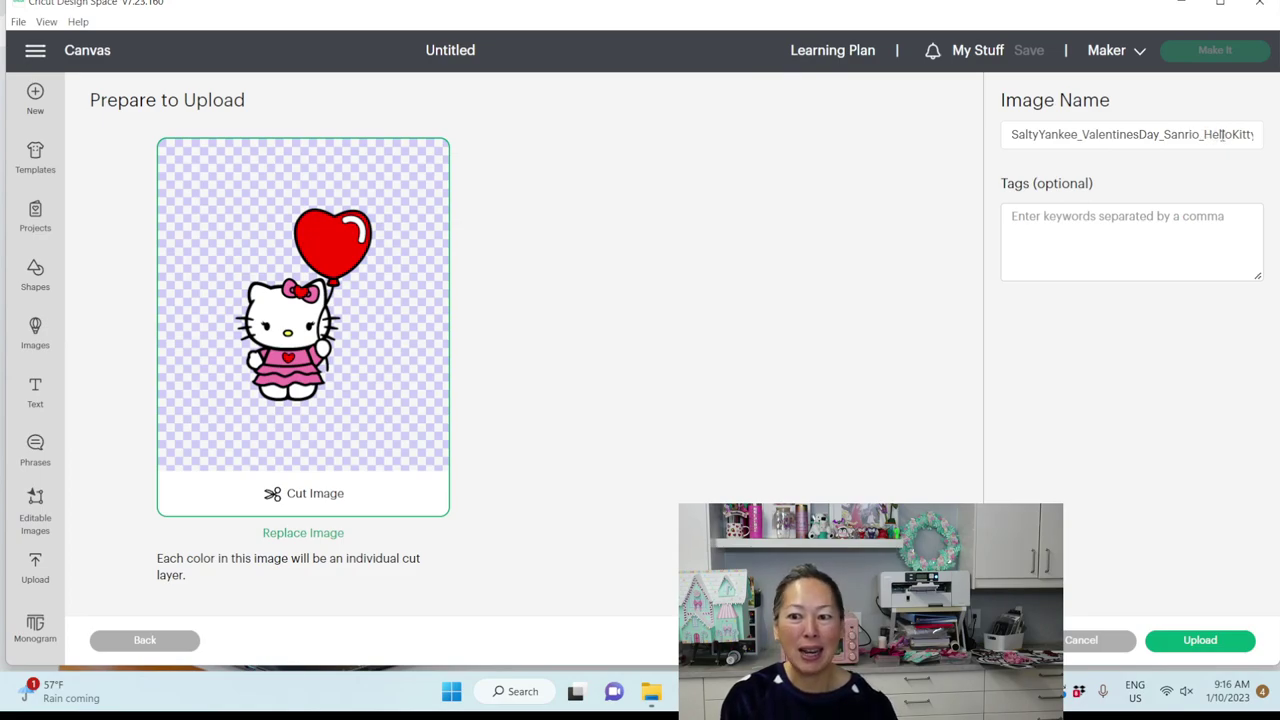
pyautogui.click(1215, 640)
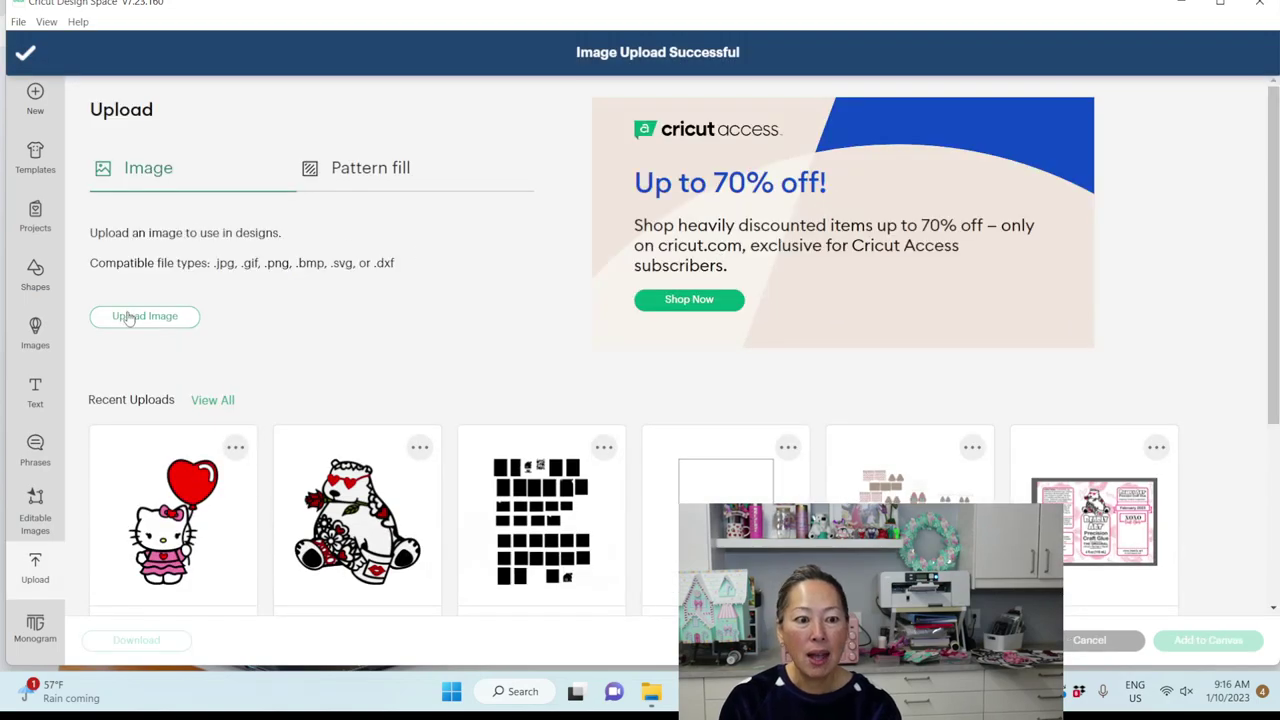
# Upload the Melody design file from Downloads.
pyautogui.click(128, 317)
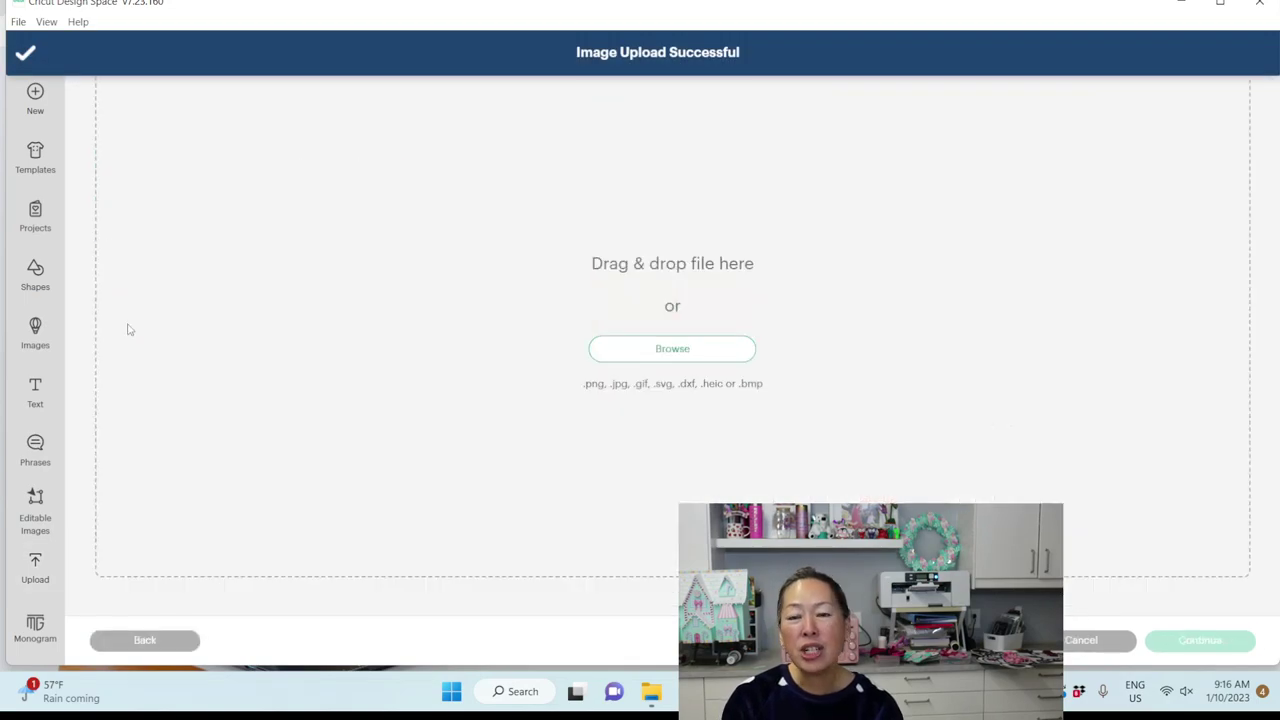
pyautogui.click(694, 355)
pyautogui.scroll(3, 80, 148)
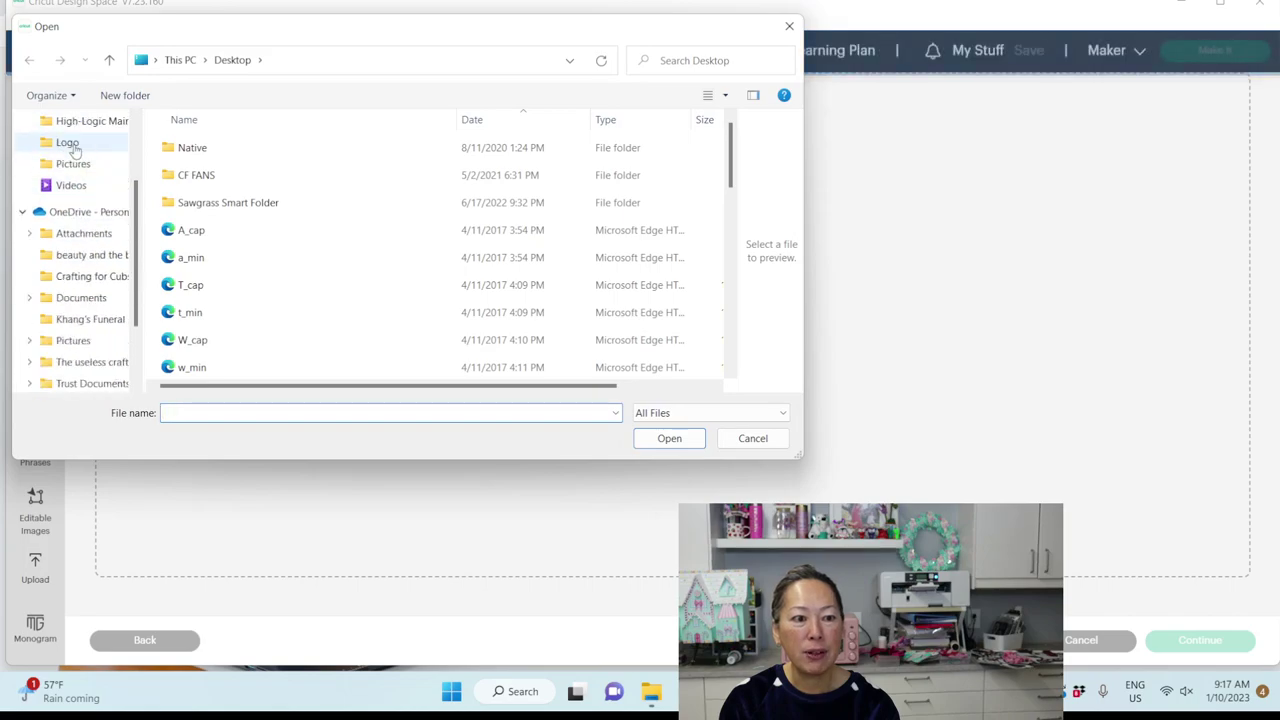
pyautogui.click(78, 142)
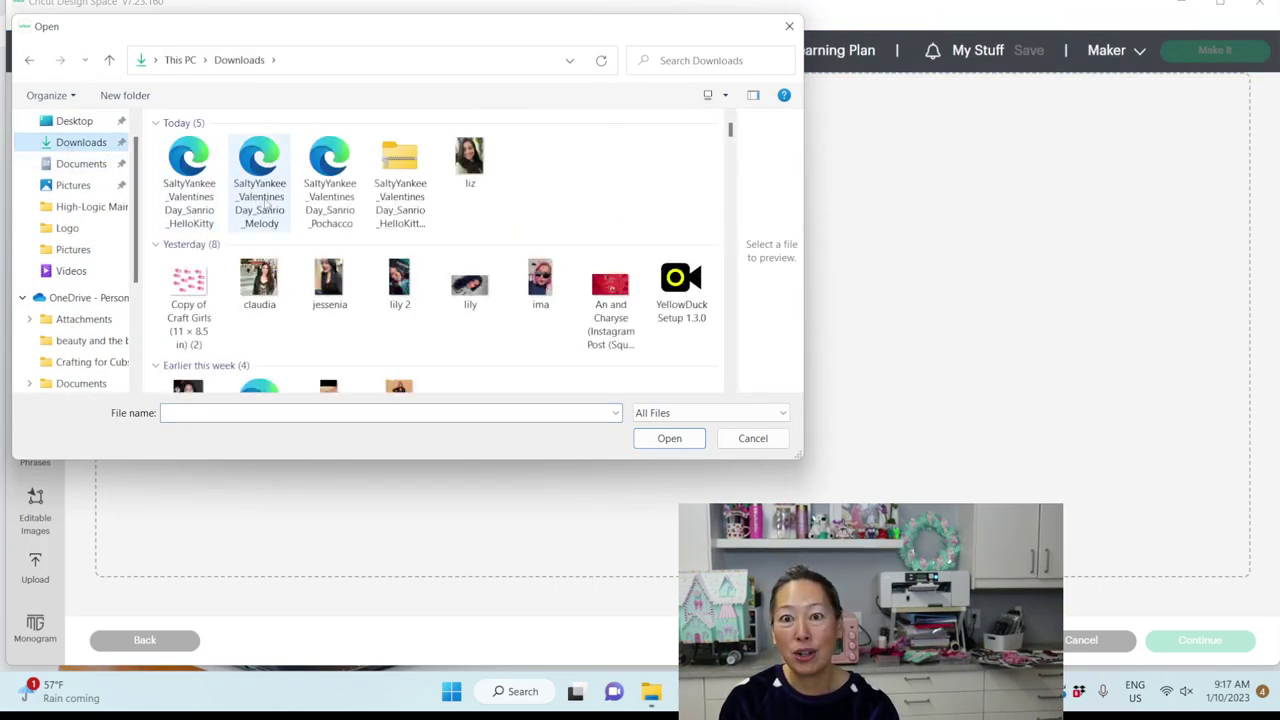
pyautogui.doubleClick(262, 180)
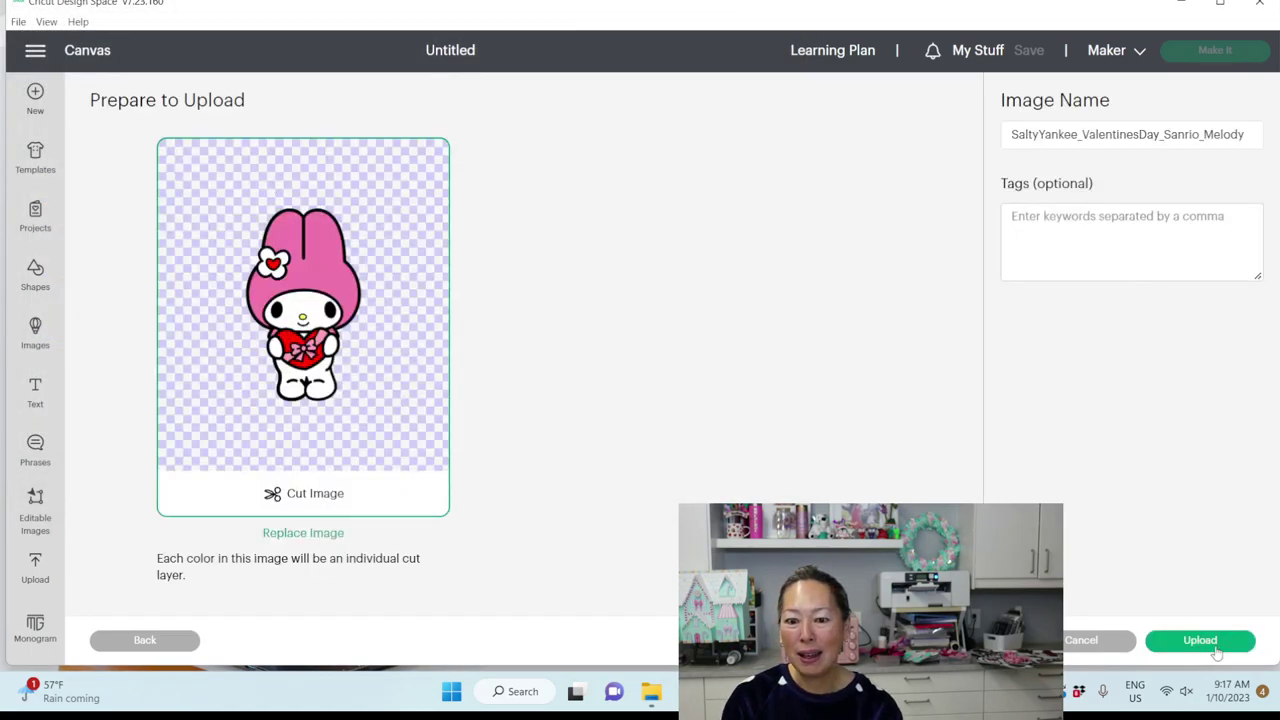
pyautogui.click(1215, 651)
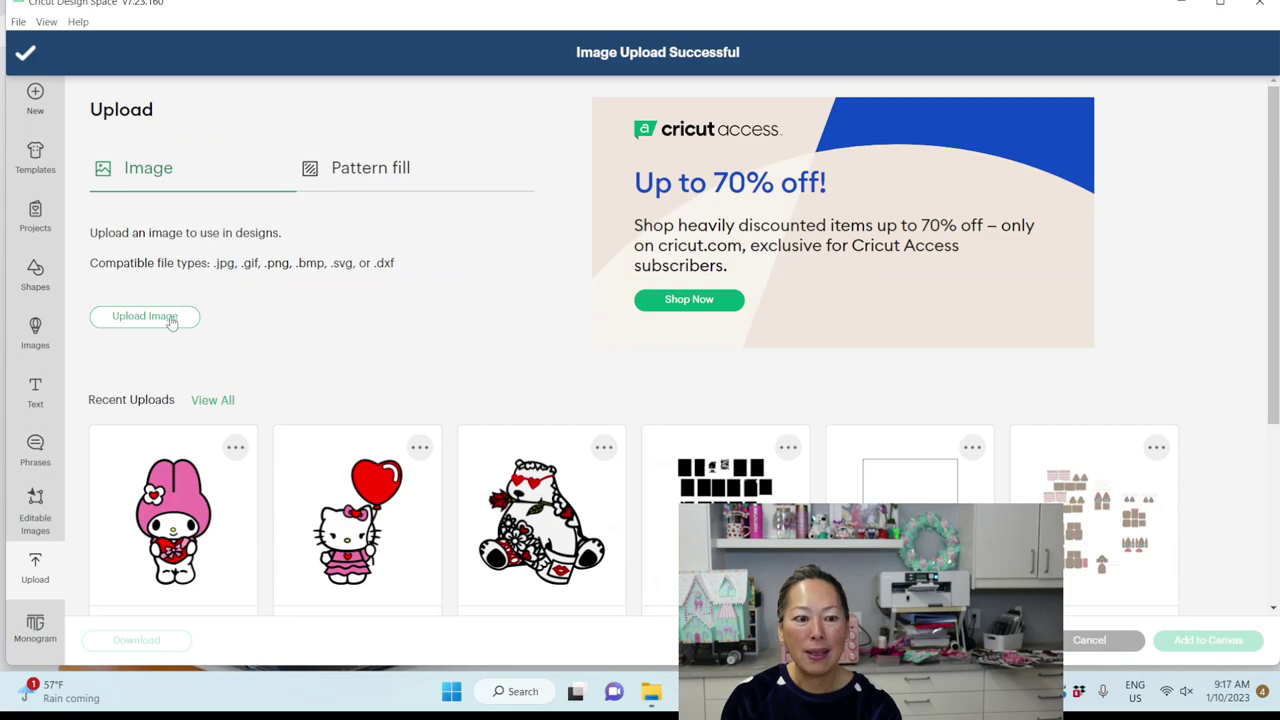
# Upload the Pochacco design file from Downloads.
pyautogui.click(169, 318)
pyautogui.click(678, 346)
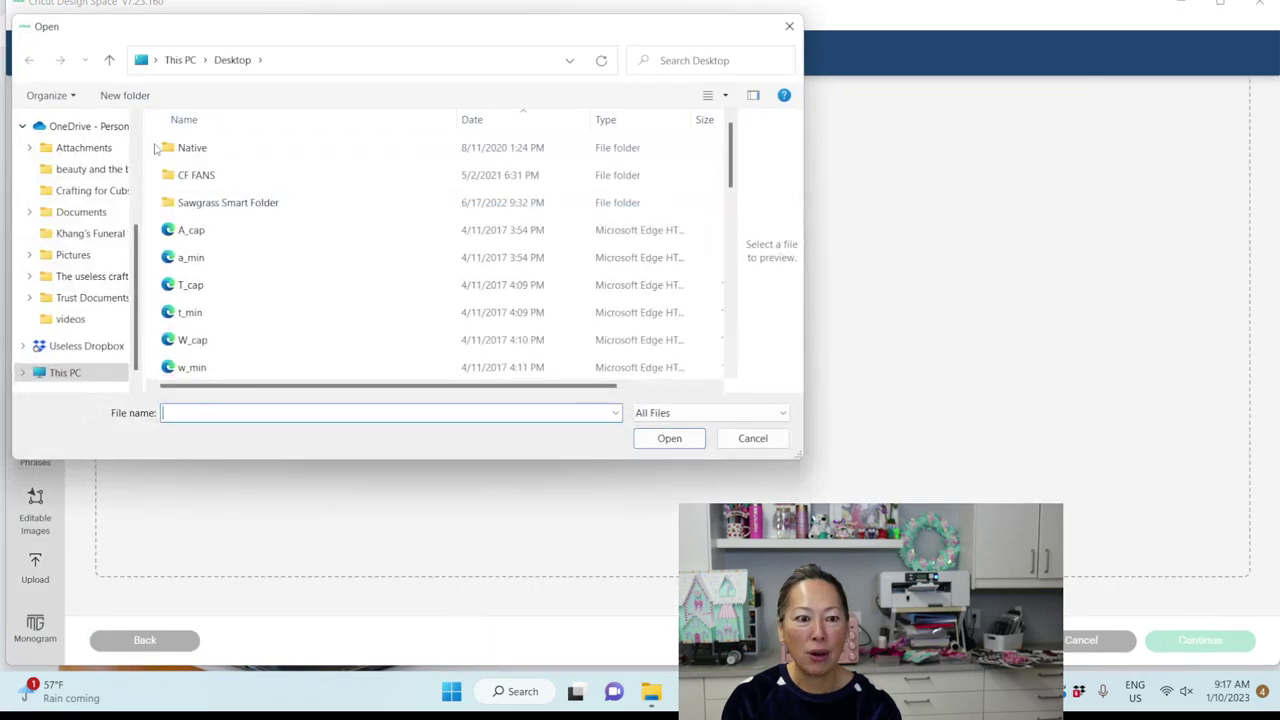
pyautogui.scroll(2, 72, 140)
pyautogui.scroll(1, 72, 130)
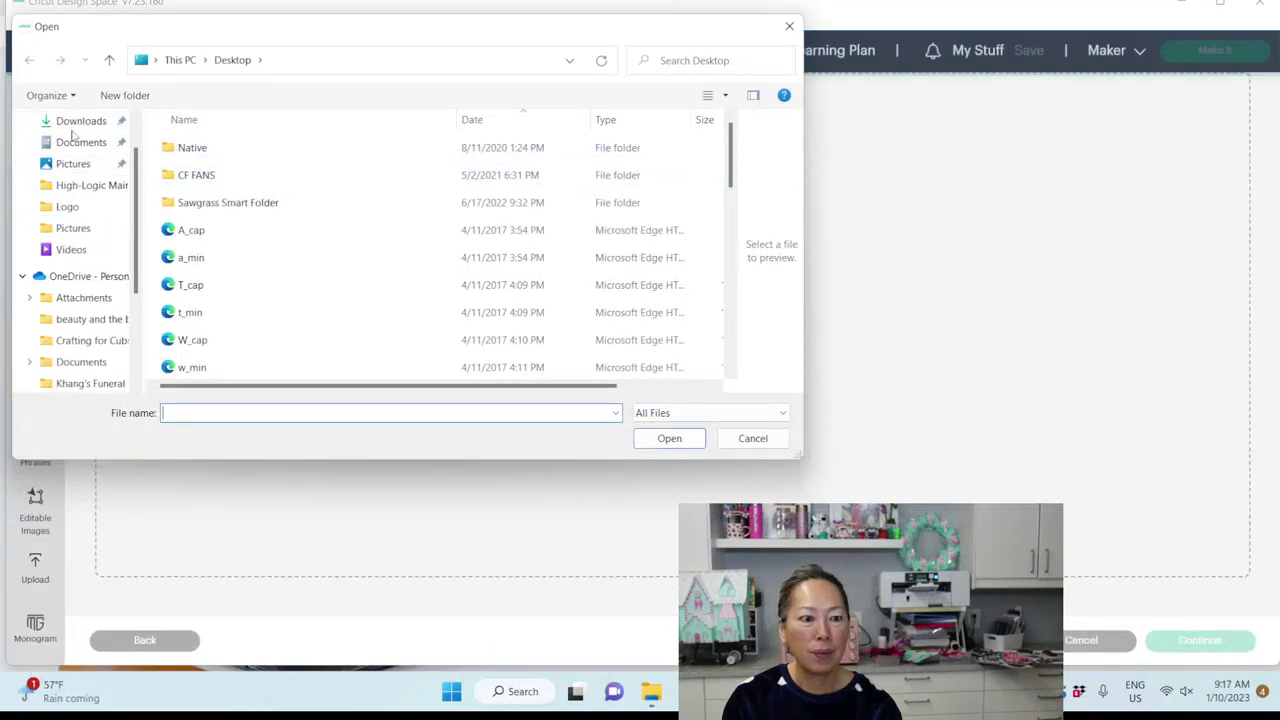
pyautogui.click(74, 121)
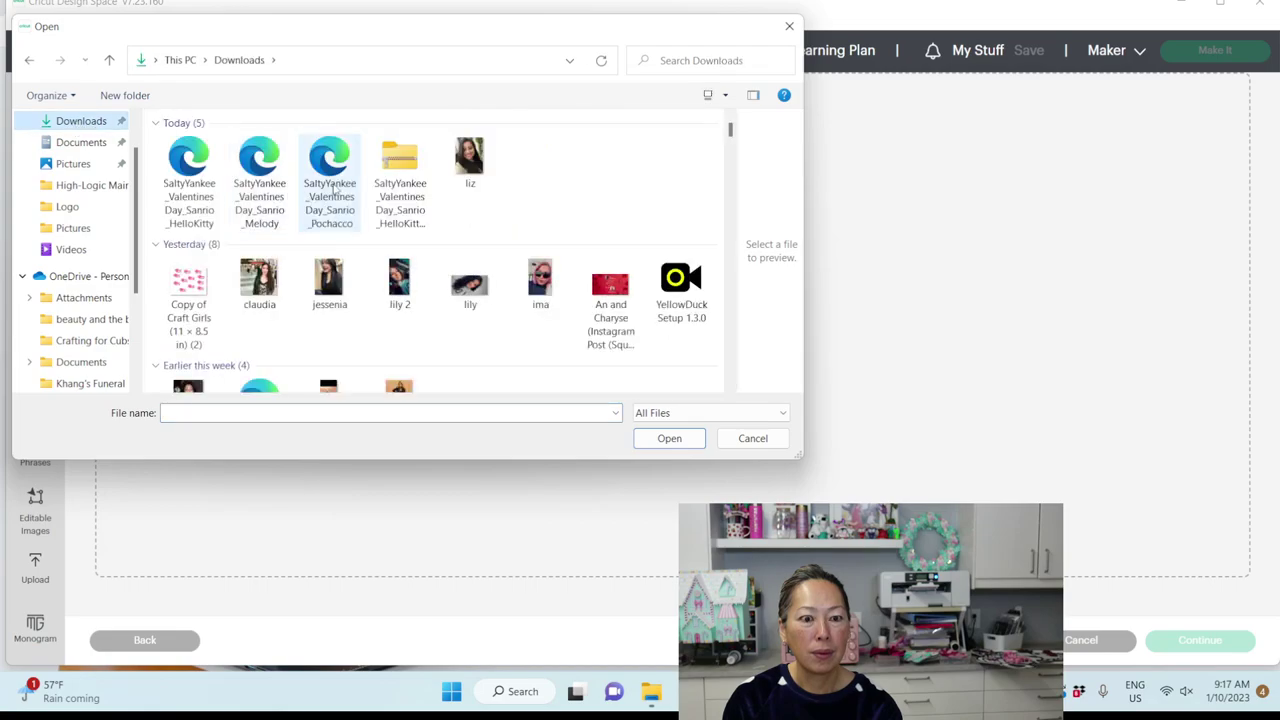
pyautogui.doubleClick(330, 182)
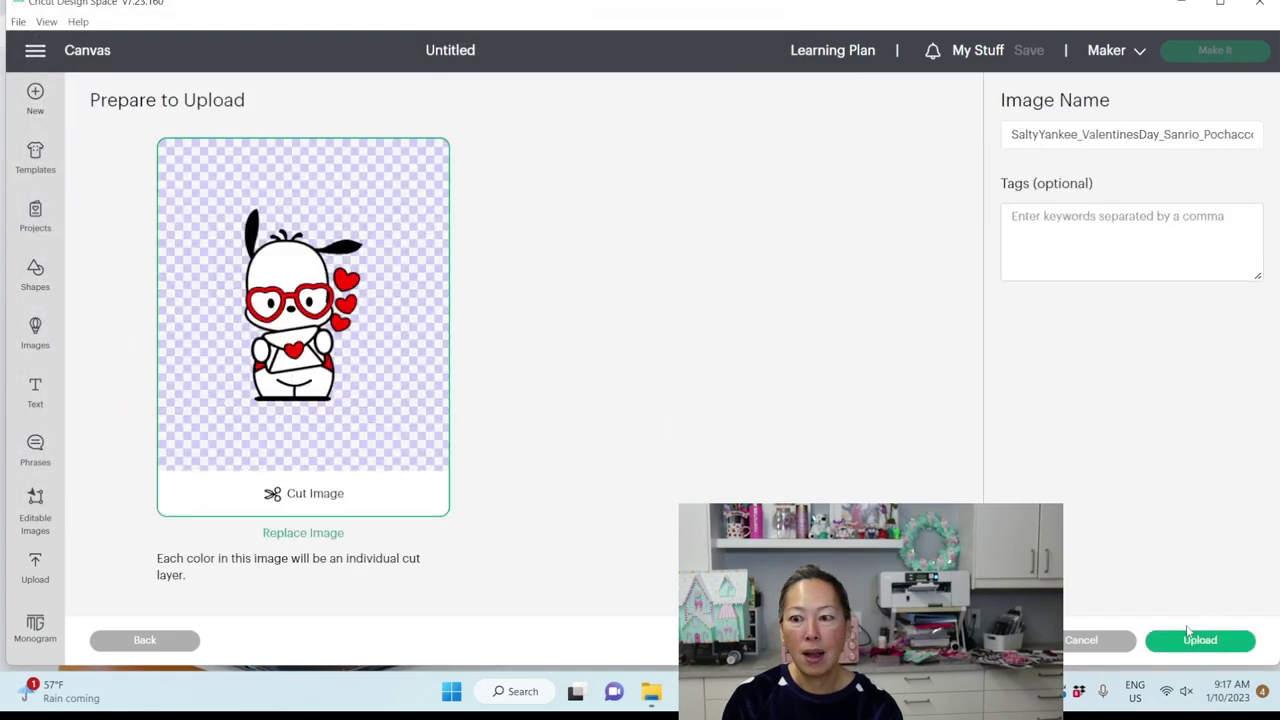
pyautogui.click(1188, 645)
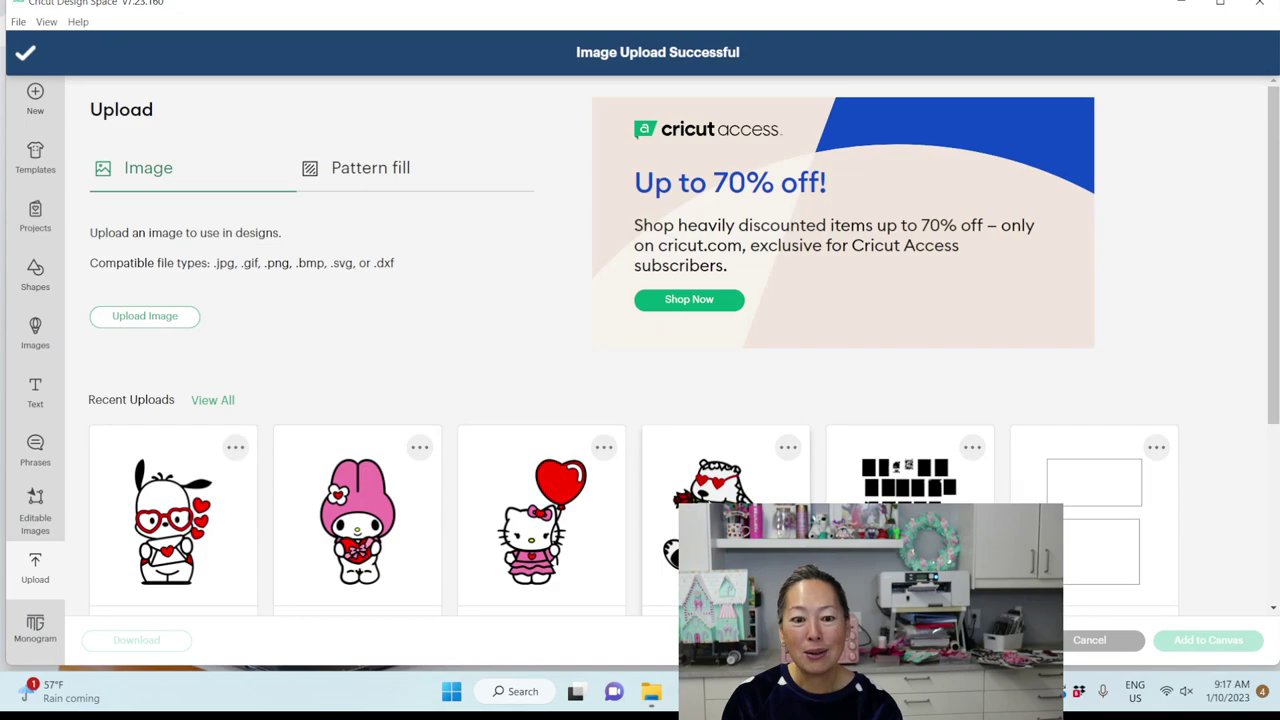
pyautogui.click(545, 527)
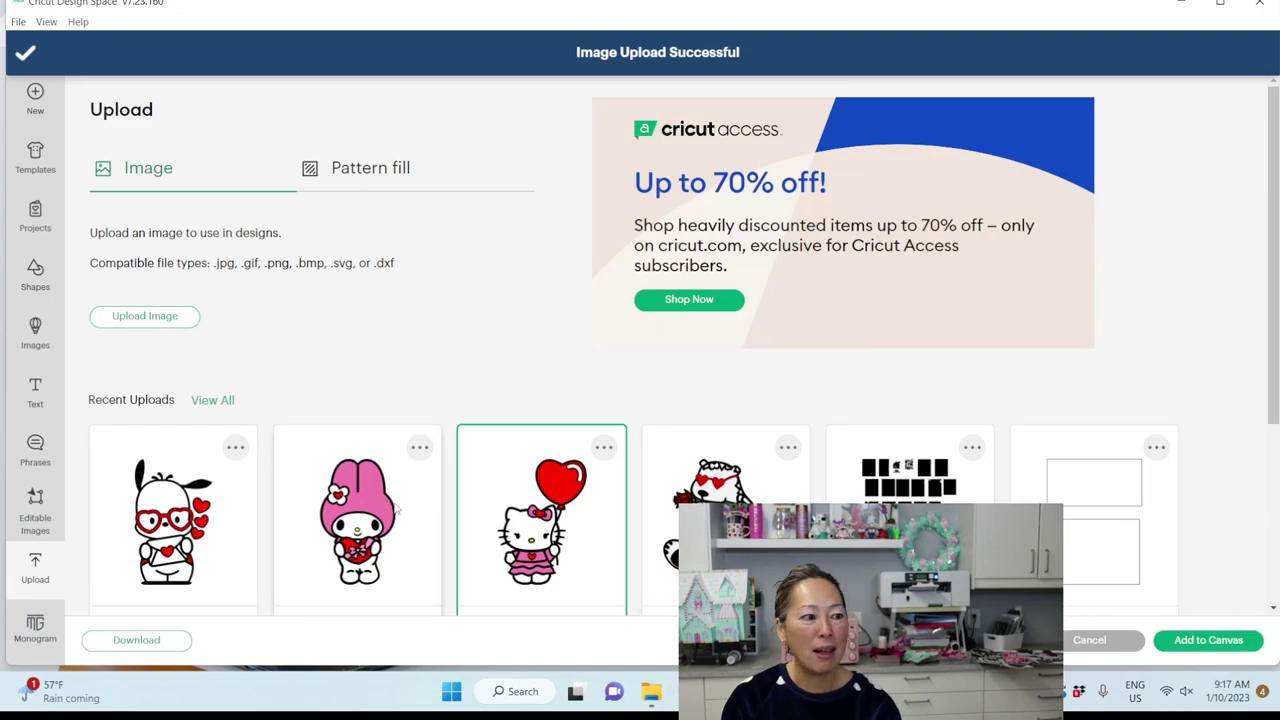
pyautogui.click(1210, 641)
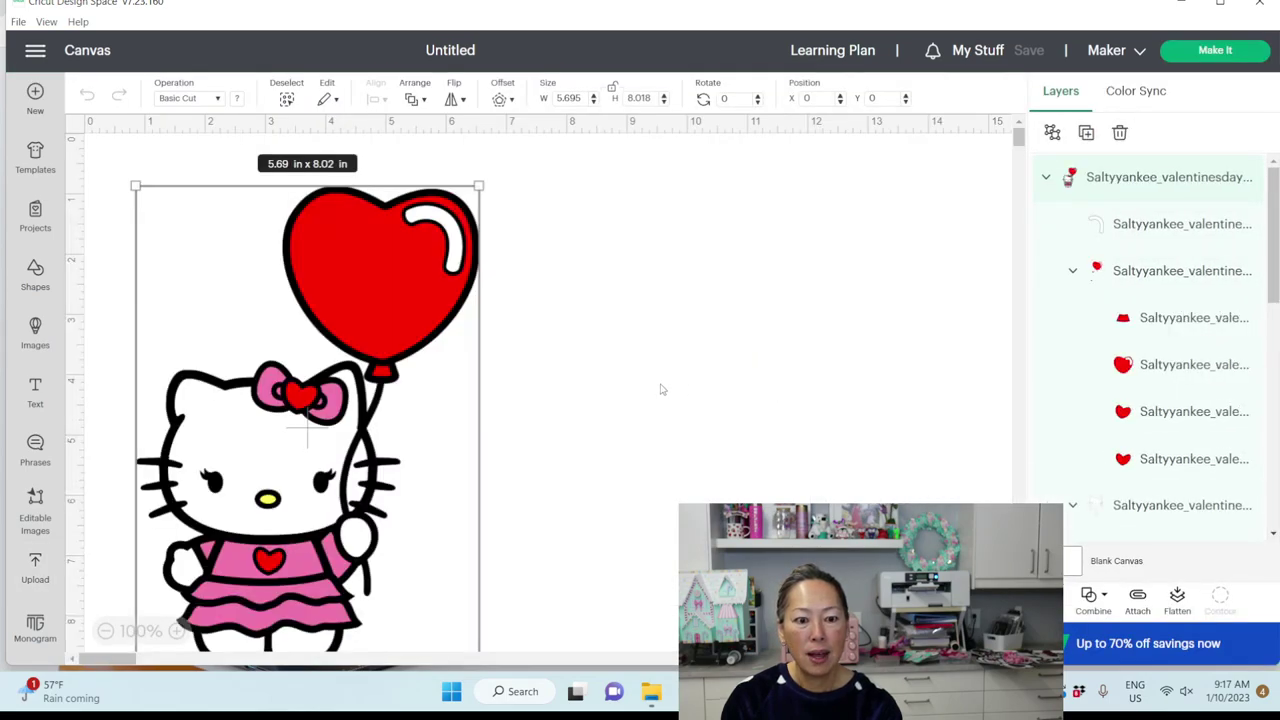
pyautogui.moveTo(321, 456); pyautogui.dragTo(383, 432)
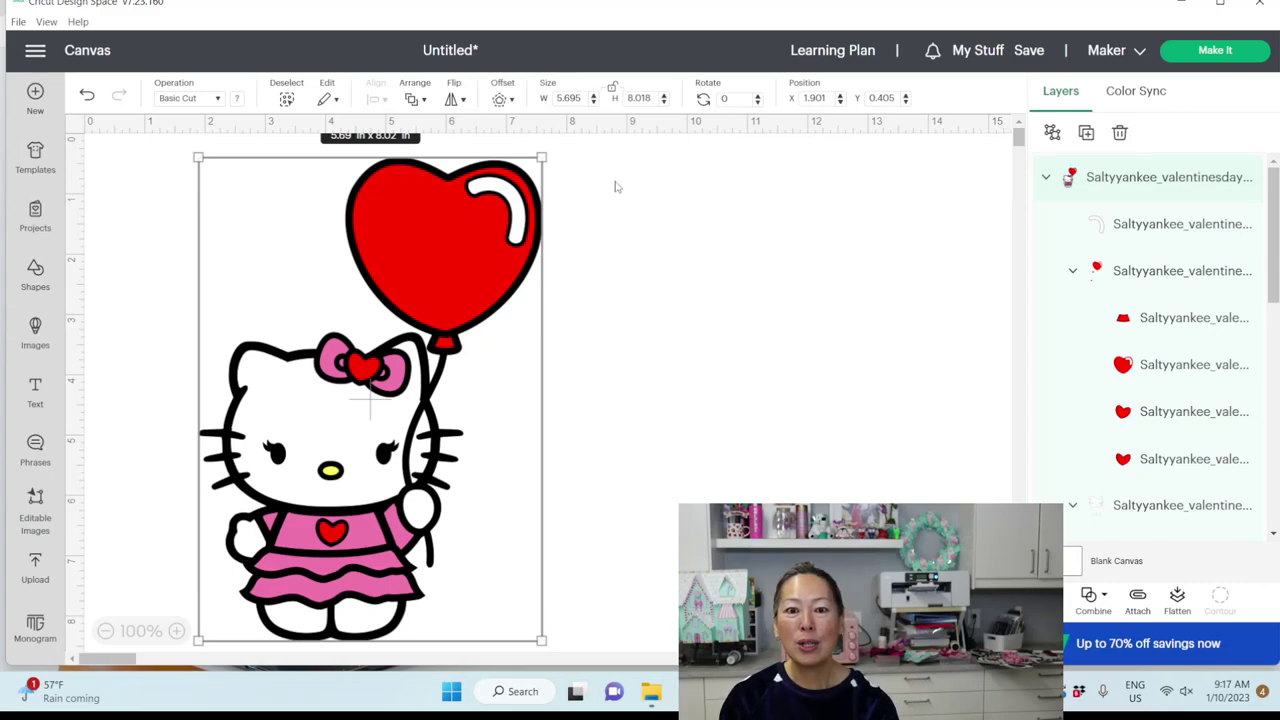
# Set the Hello Kitty balloon design's height to 22 in.
pyautogui.click(613, 90)
pyautogui.click(640, 98)
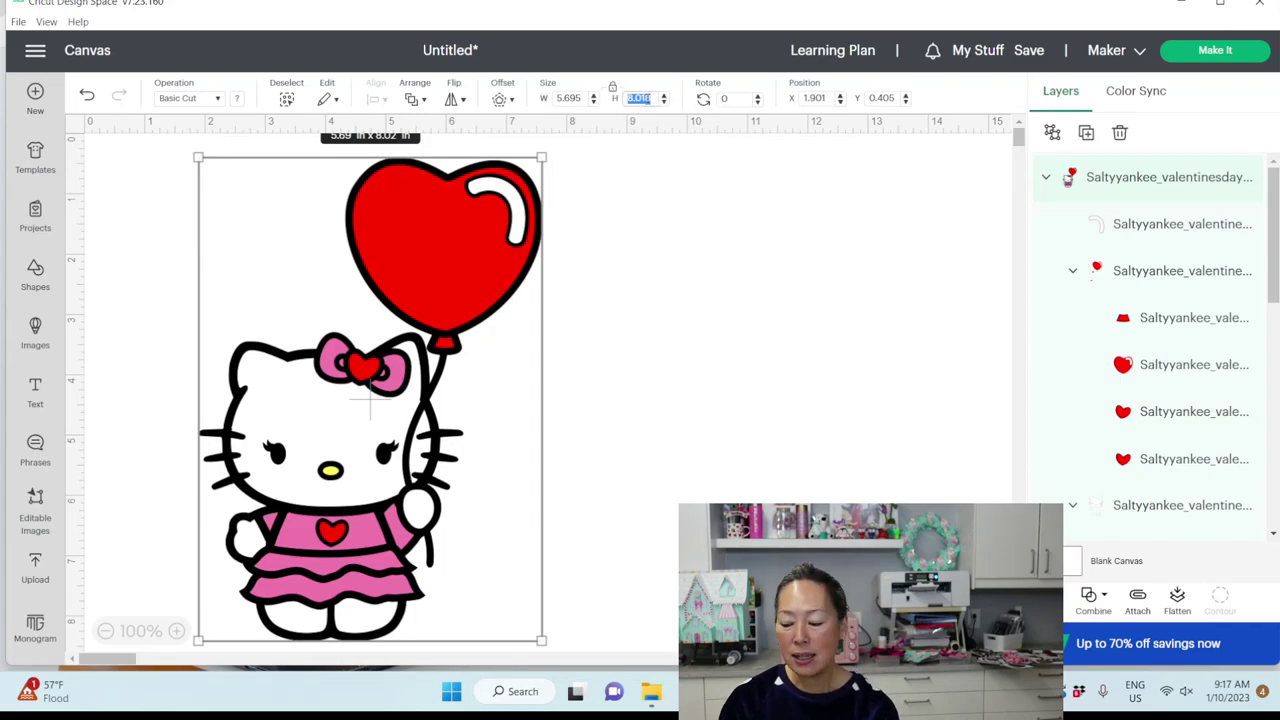
pyautogui.write('22')
pyautogui.press('Tab')
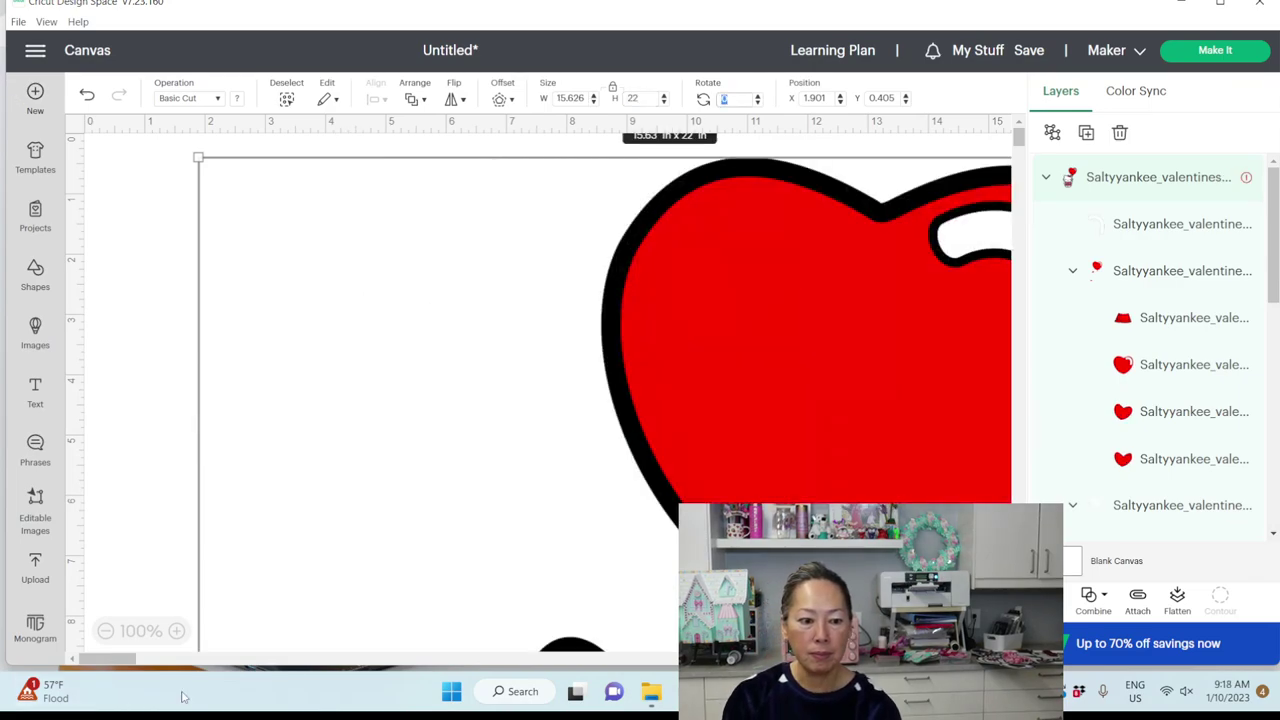
# Zoom out twice and move the design right and down onto the canvas.
pyautogui.click(105, 631)
pyautogui.click(105, 631)
pyautogui.click(105, 631)
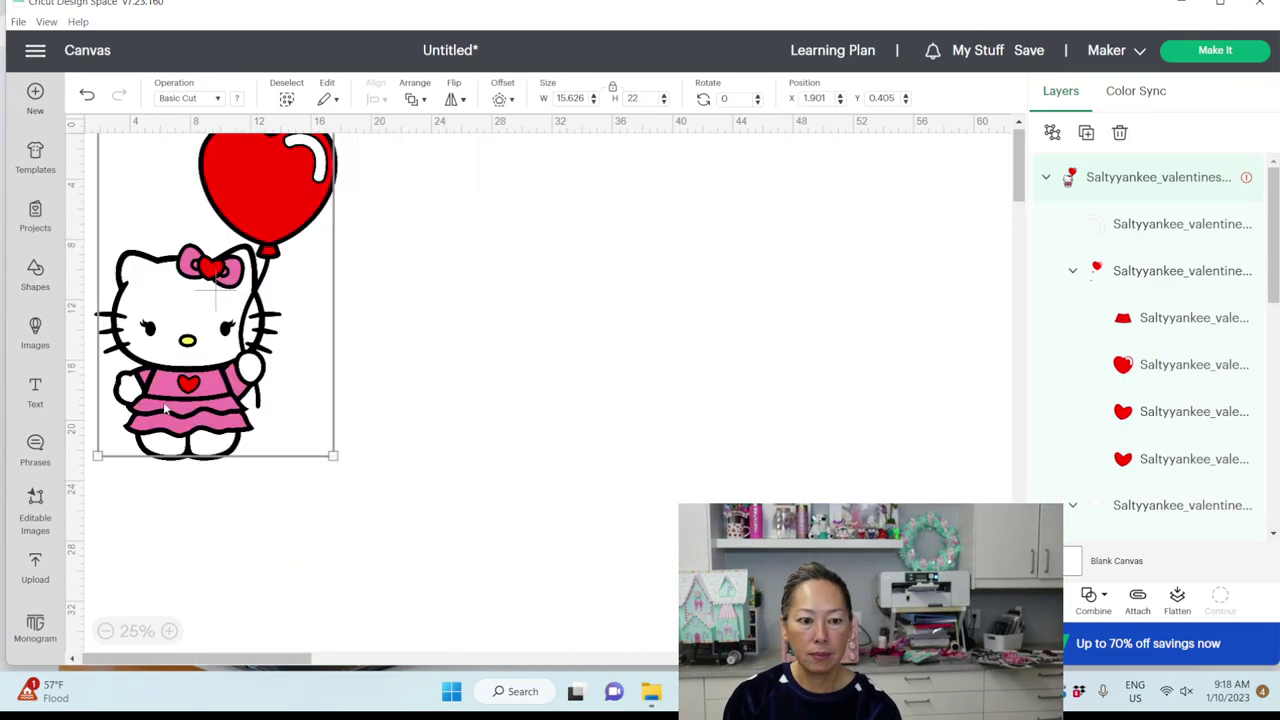
pyautogui.moveTo(167, 406); pyautogui.dragTo(340, 472)
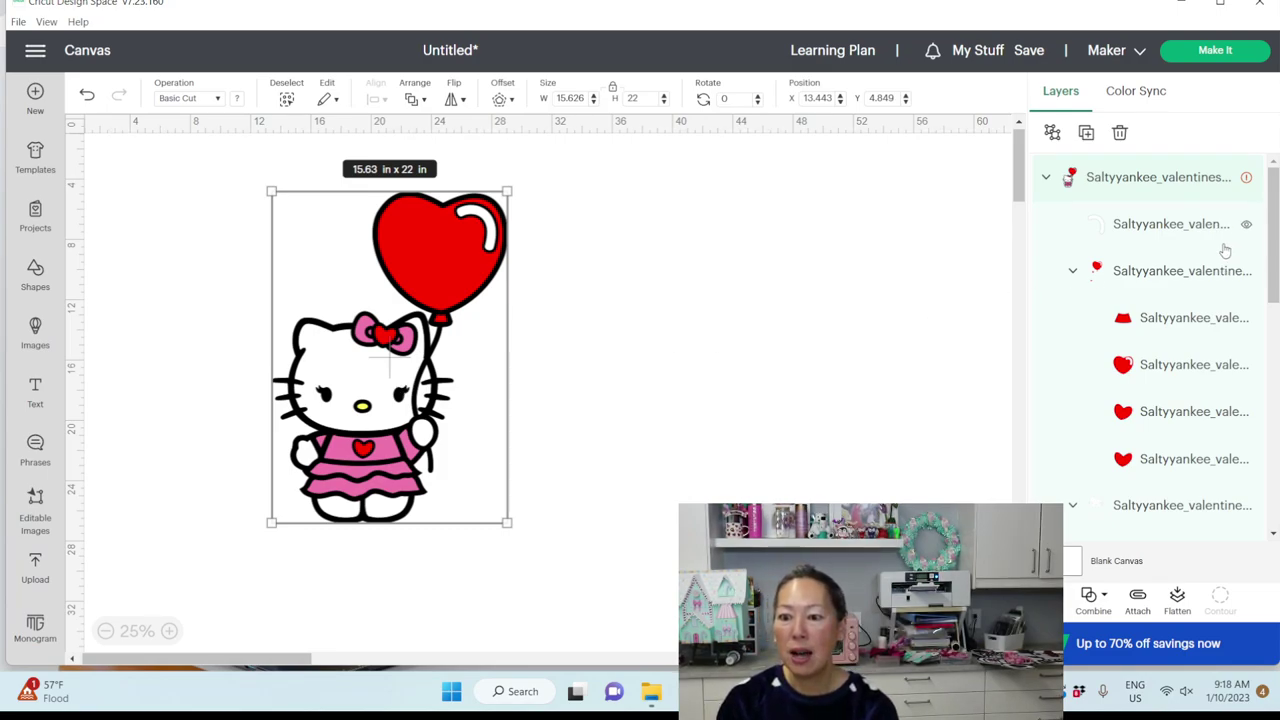
pyautogui.scroll(-2, 1158, 298)
pyautogui.scroll(-4, 1158, 300)
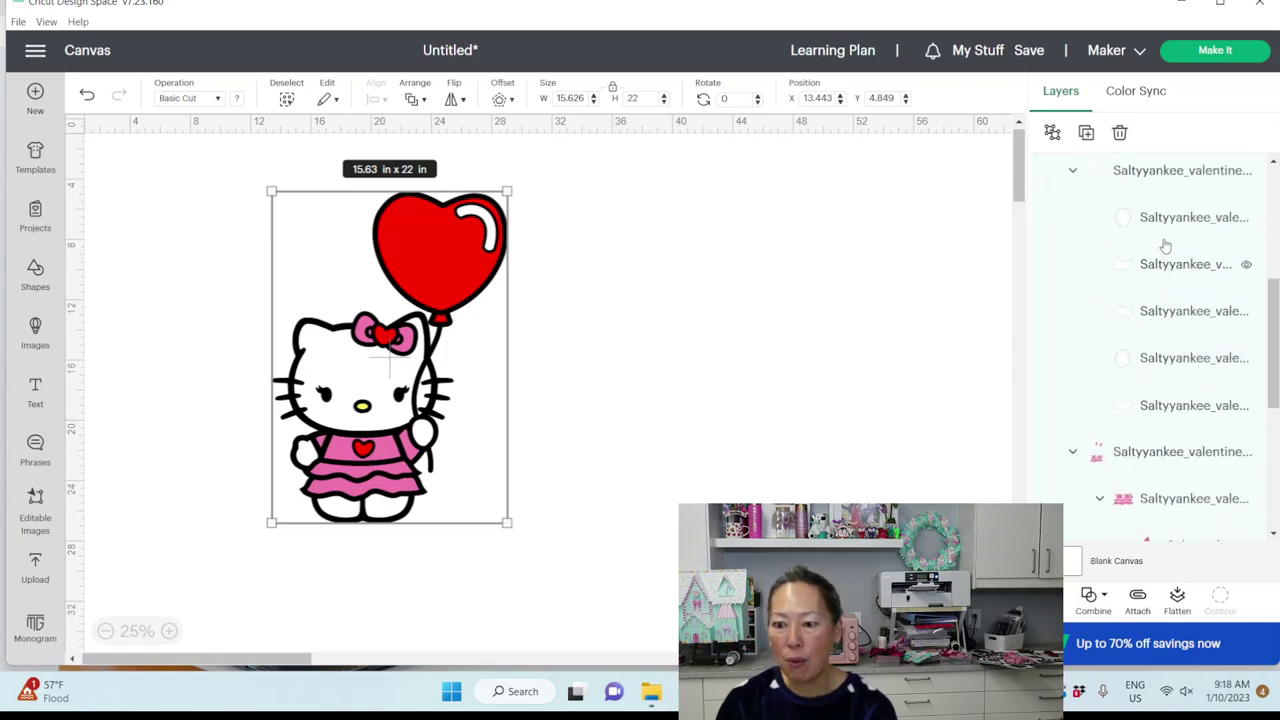
pyautogui.click(1177, 407)
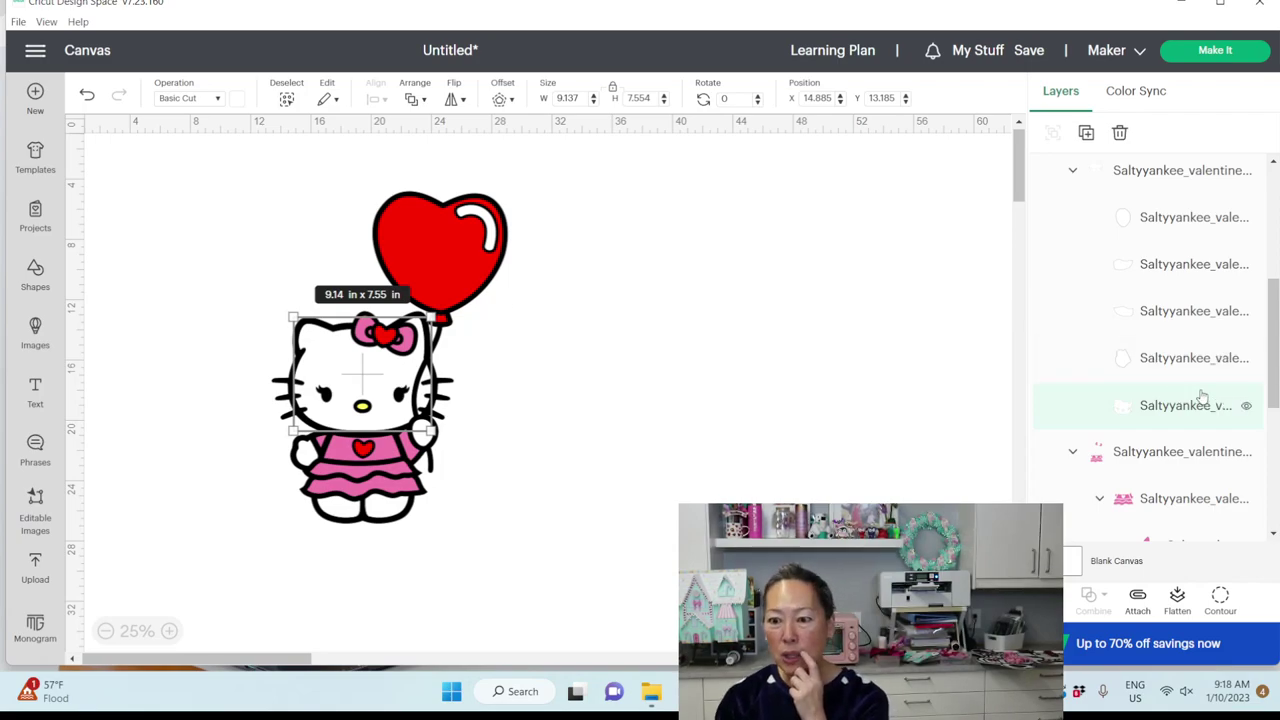
pyautogui.scroll(3, 1177, 363)
pyautogui.click(1163, 366)
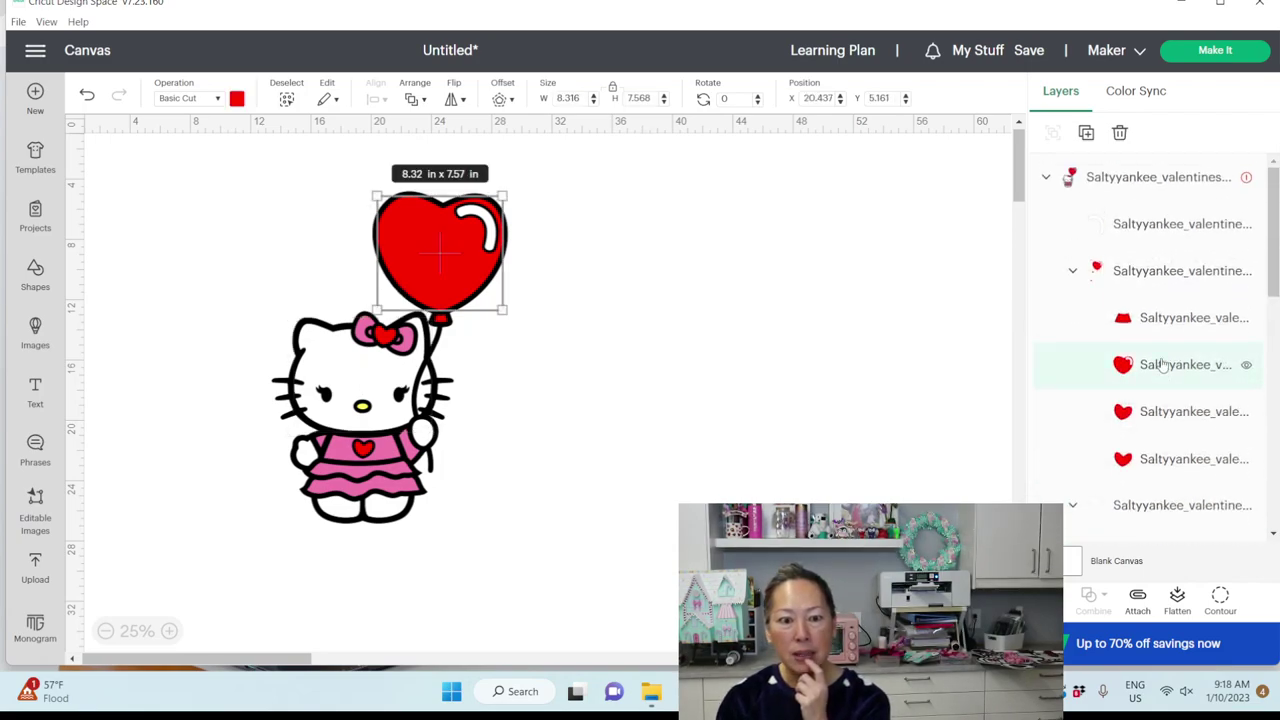
# Select the whole Hello Kitty design and set its height to 26 in.
pyautogui.click(624, 425)
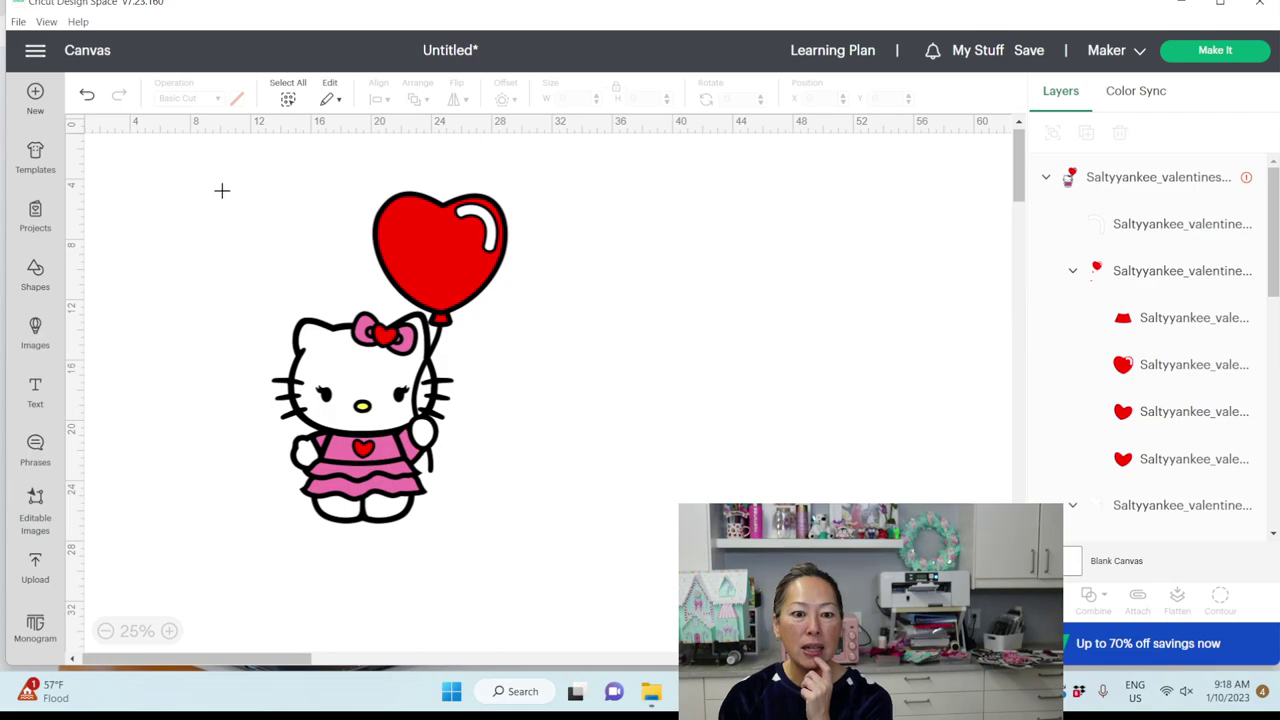
pyautogui.moveTo(222, 190); pyautogui.dragTo(612, 555)
pyautogui.click(640, 98)
pyautogui.write('26')
pyautogui.press('Tab')
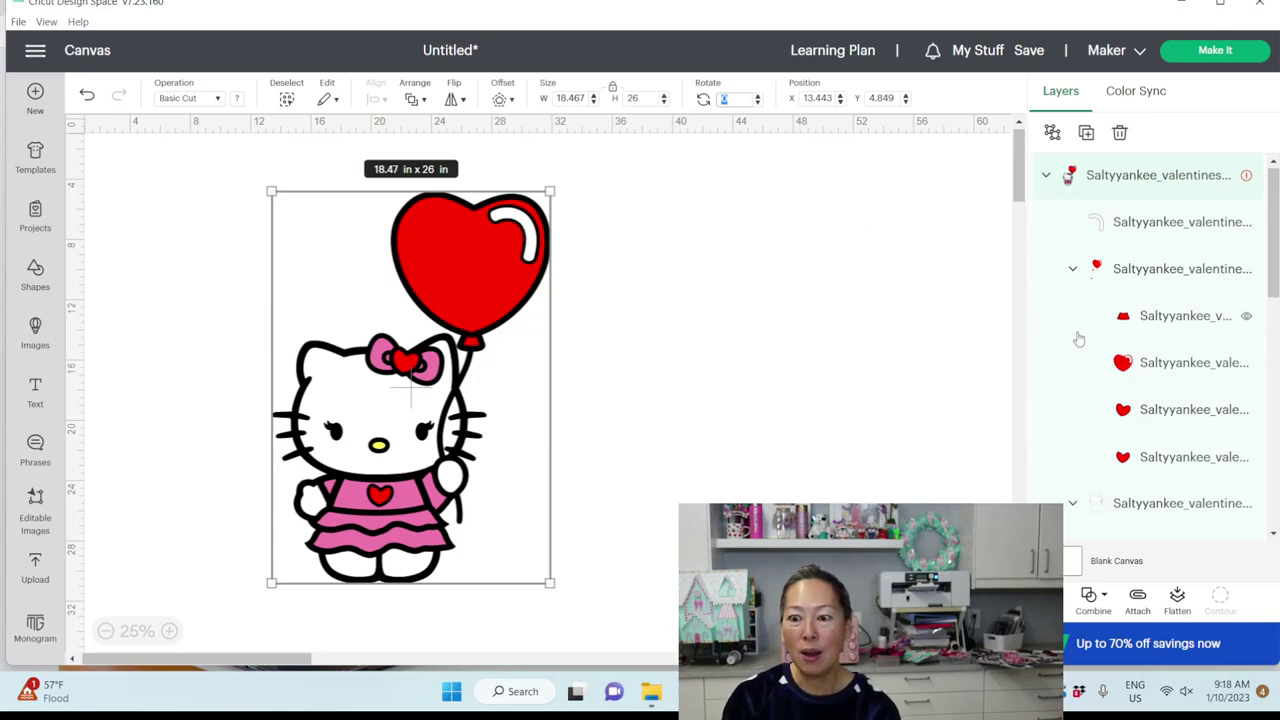
# Check the heart balloon and head layer sizes in the Layers panel.
pyautogui.click(1147, 365)
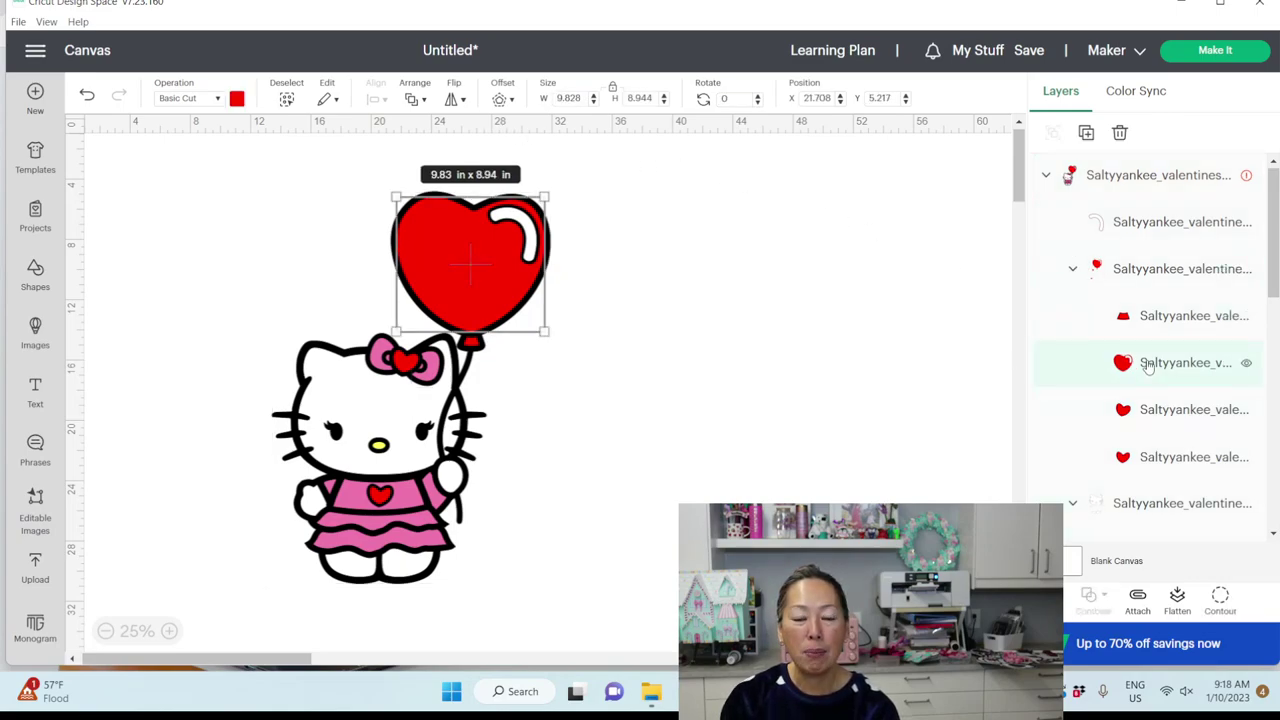
pyautogui.scroll(-6, 1147, 365)
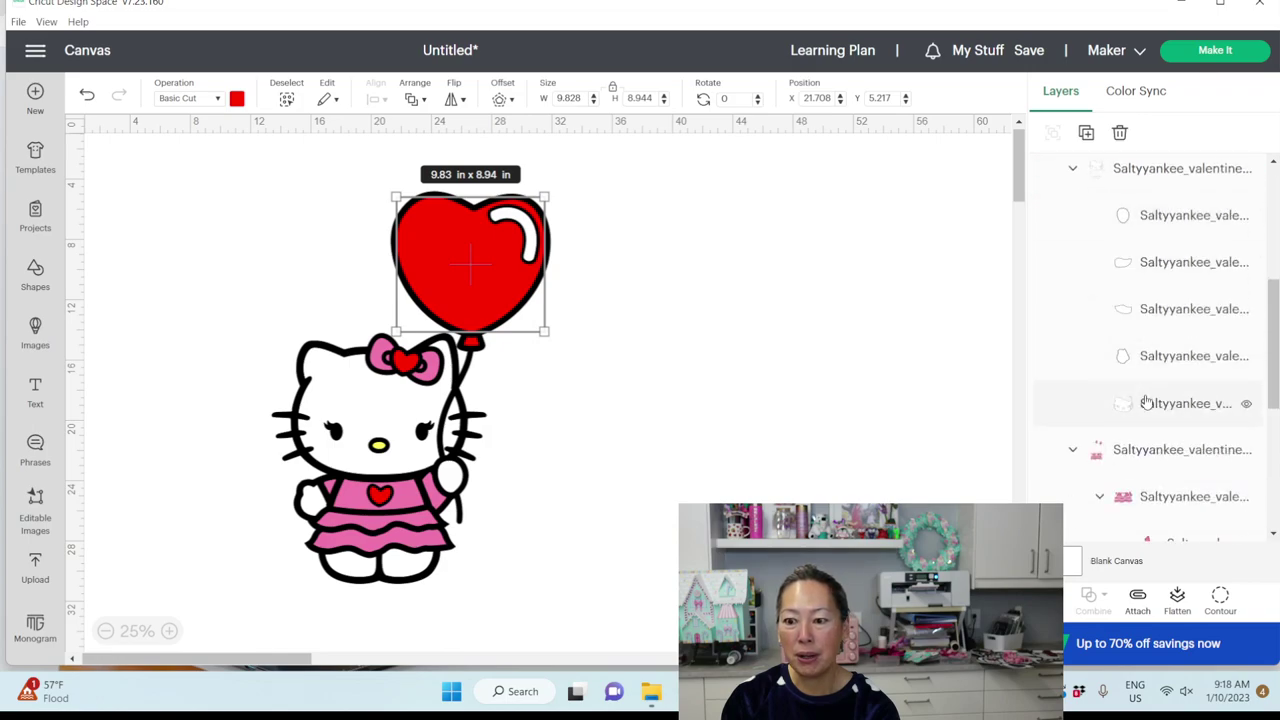
pyautogui.click(1147, 403)
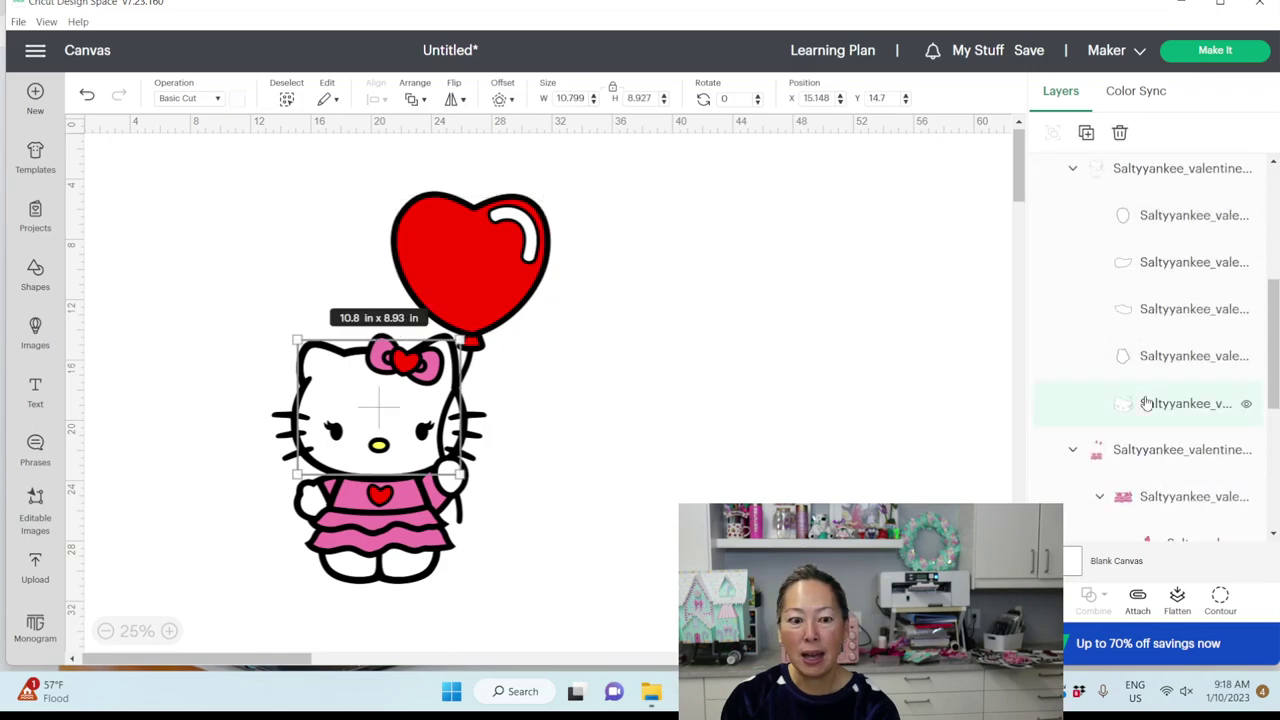
# Reselect the whole design and change its height from 26 to 29 in.
pyautogui.click(815, 477)
pyautogui.moveTo(509, 604); pyautogui.dragTo(278, 185)
pyautogui.click(644, 98)
pyautogui.write('29')
pyautogui.press('Tab')
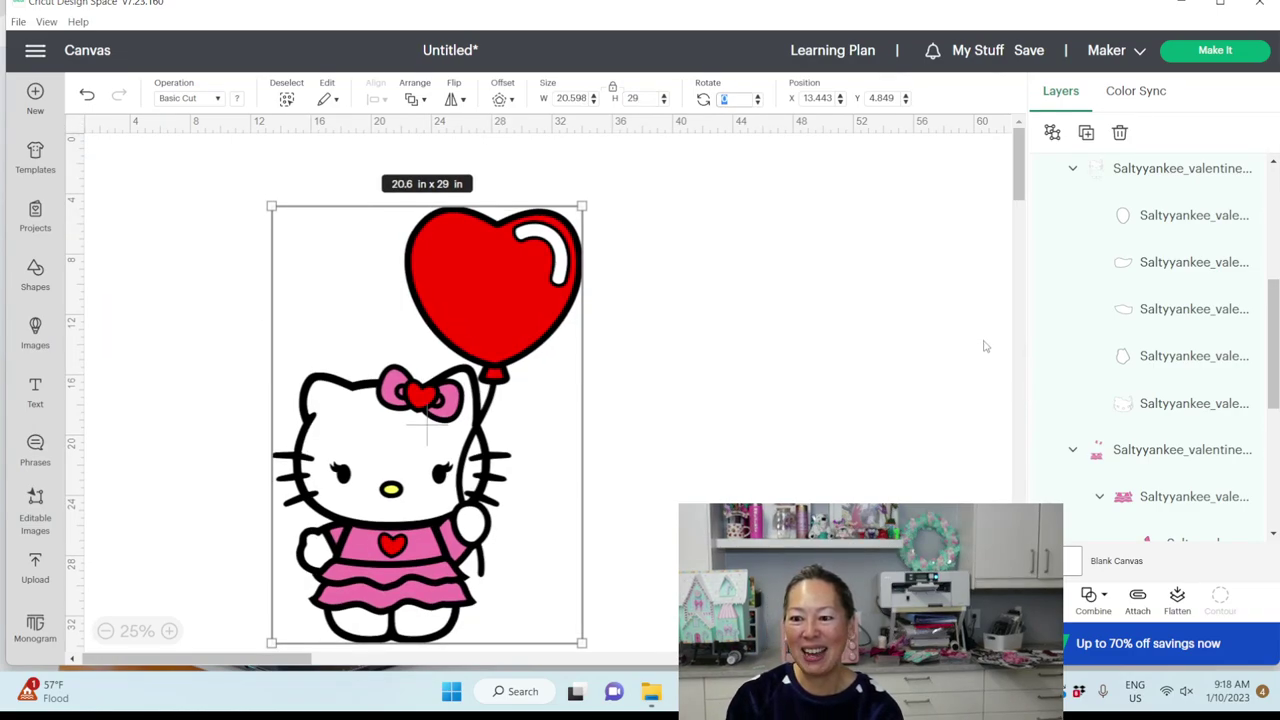
pyautogui.scroll(3, 1134, 323)
pyautogui.click(1140, 196)
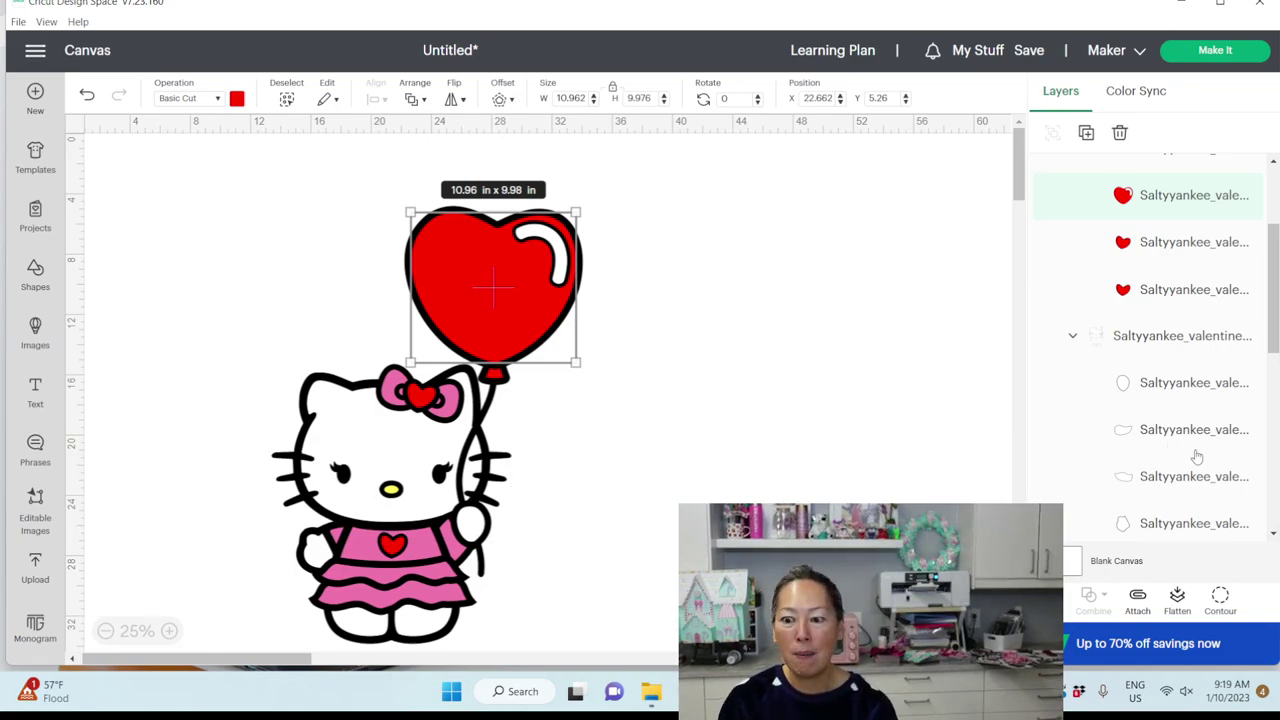
pyautogui.scroll(-2, 1171, 434)
pyautogui.click(1152, 400)
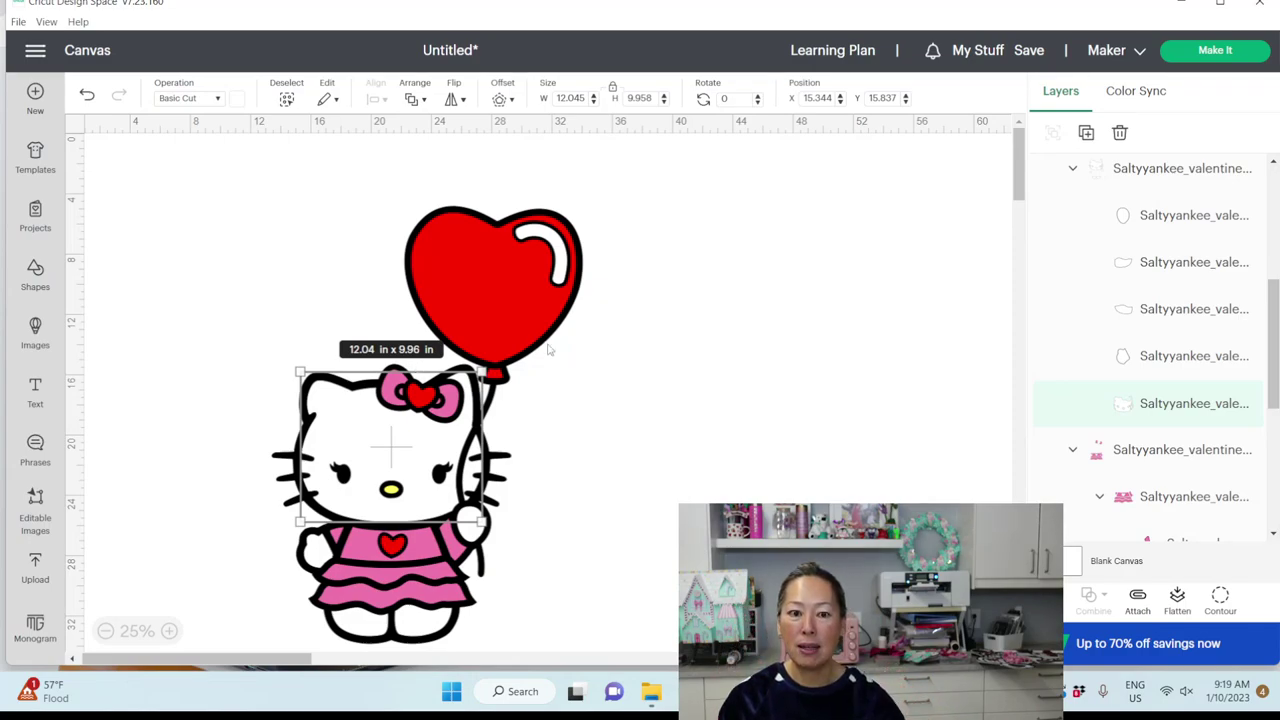
pyautogui.click(671, 342)
pyautogui.moveTo(245, 210); pyautogui.dragTo(630, 648)
# Set the design's height to 30 in.
pyautogui.doubleClick(646, 92)
pyautogui.write('30')
pyautogui.press('Tab')
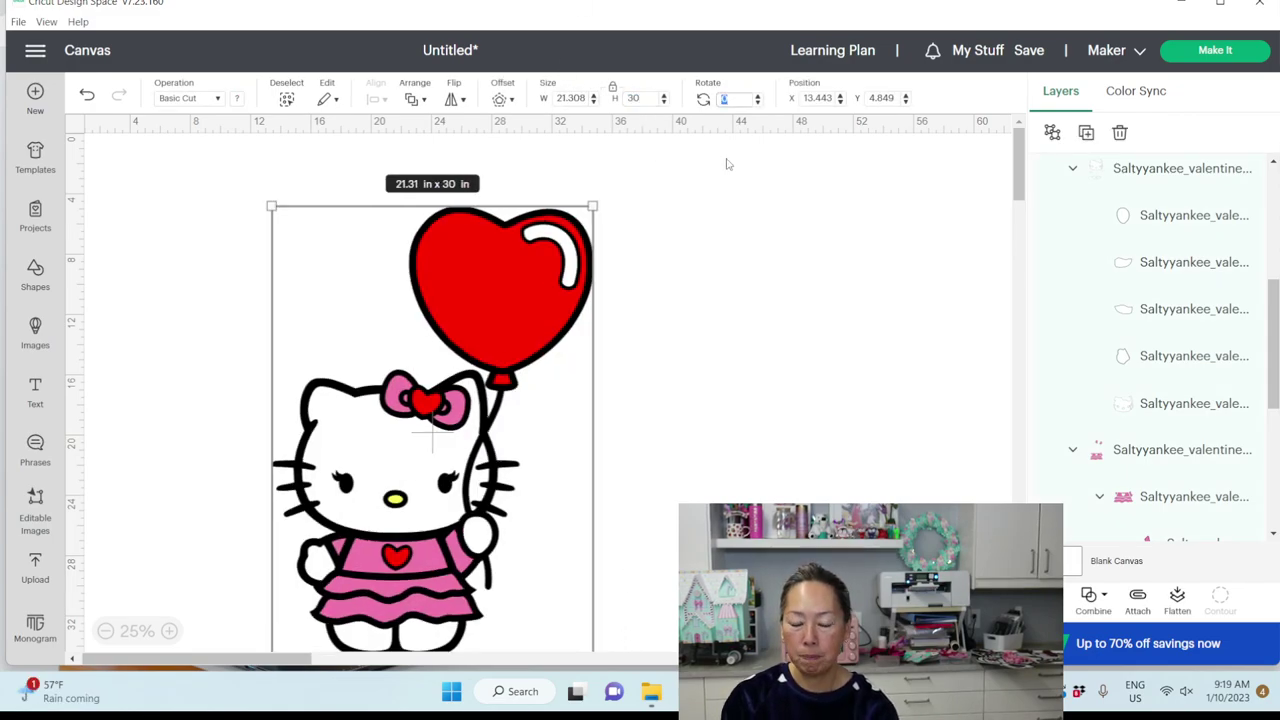
# Move Hello Kitty's white face layer to the right and rotate it, unlocking proportions.
pyautogui.click(1146, 403)
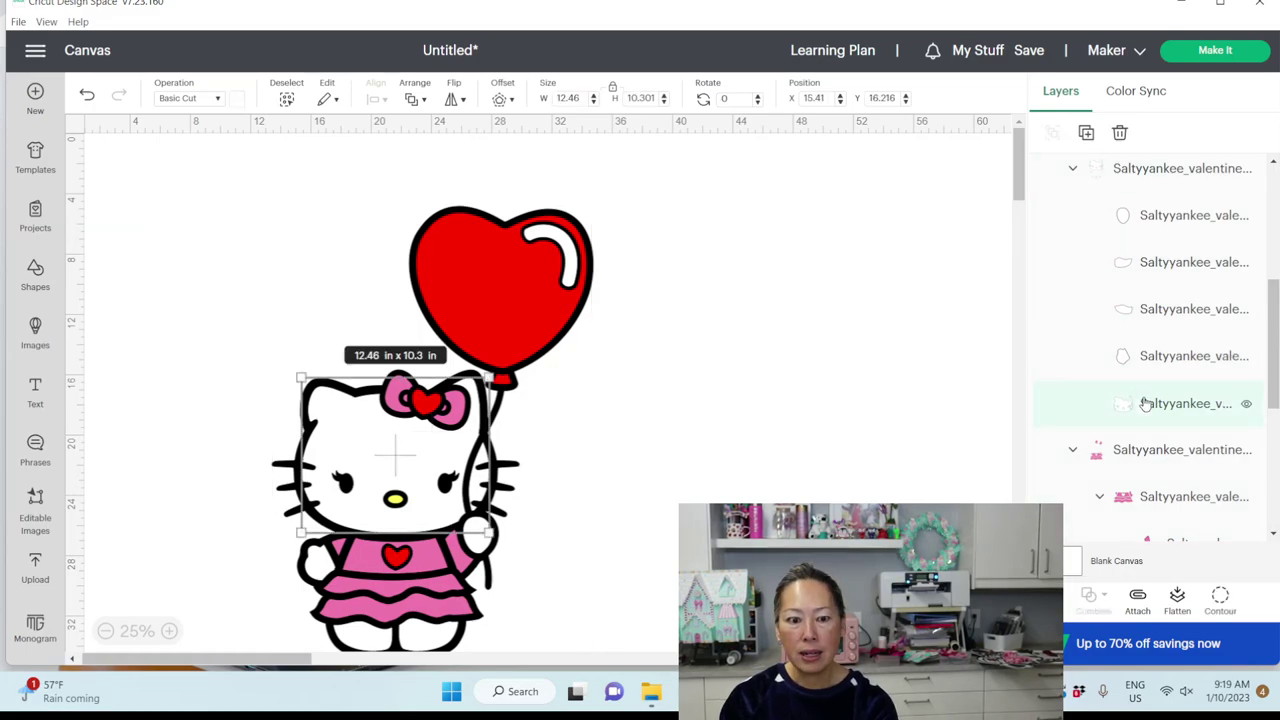
pyautogui.moveTo(415, 453); pyautogui.dragTo(780, 322)
pyautogui.moveTo(861, 421); pyautogui.dragTo(881, 372)
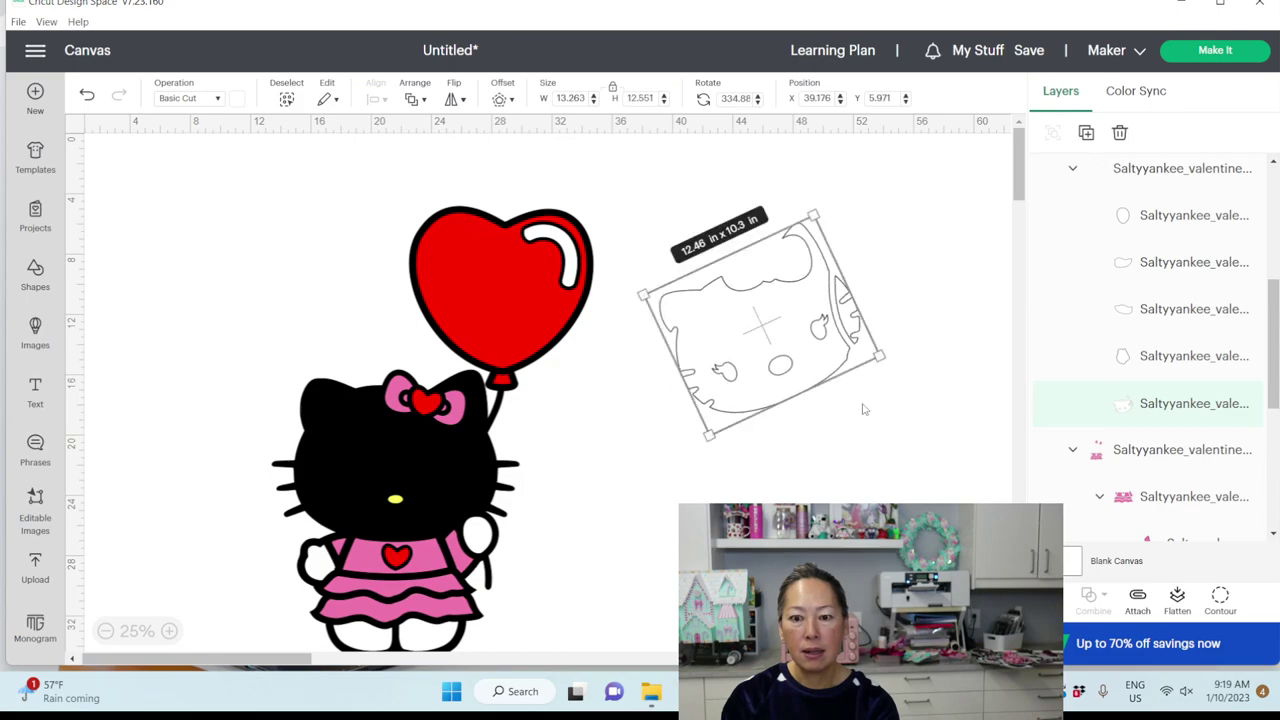
pyautogui.click(613, 89)
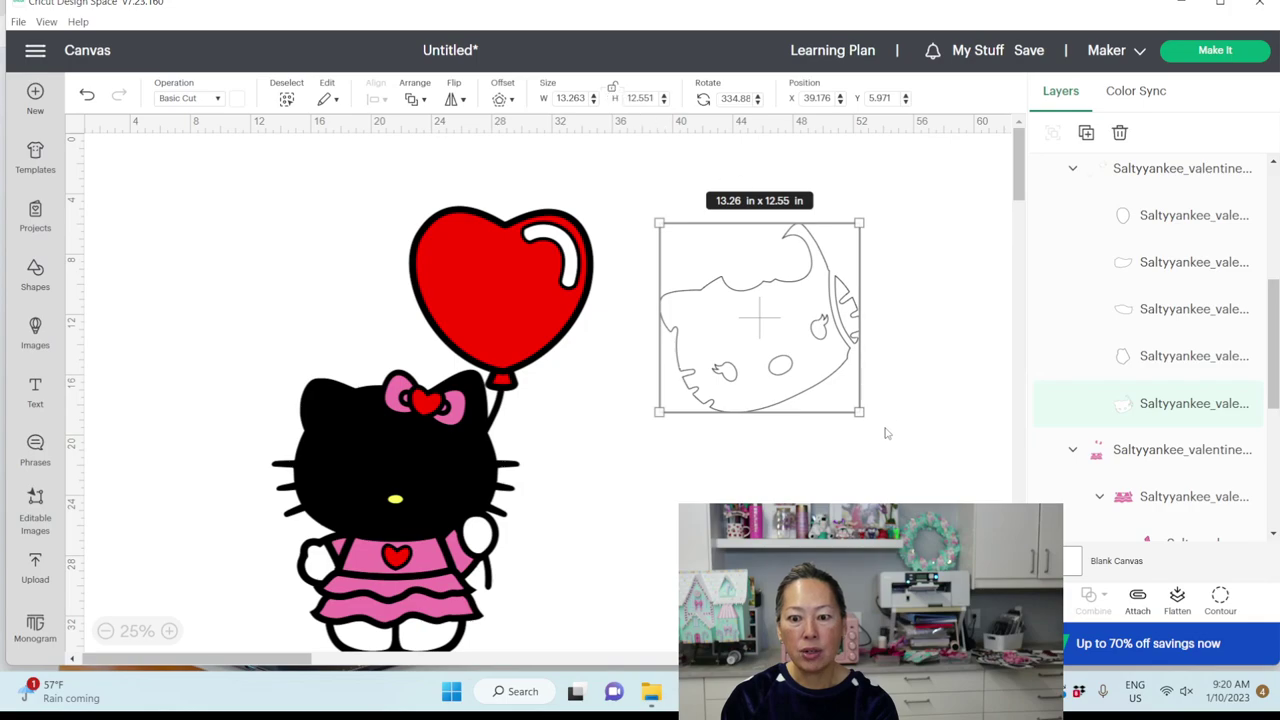
pyautogui.moveTo(867, 425); pyautogui.dragTo(878, 442)
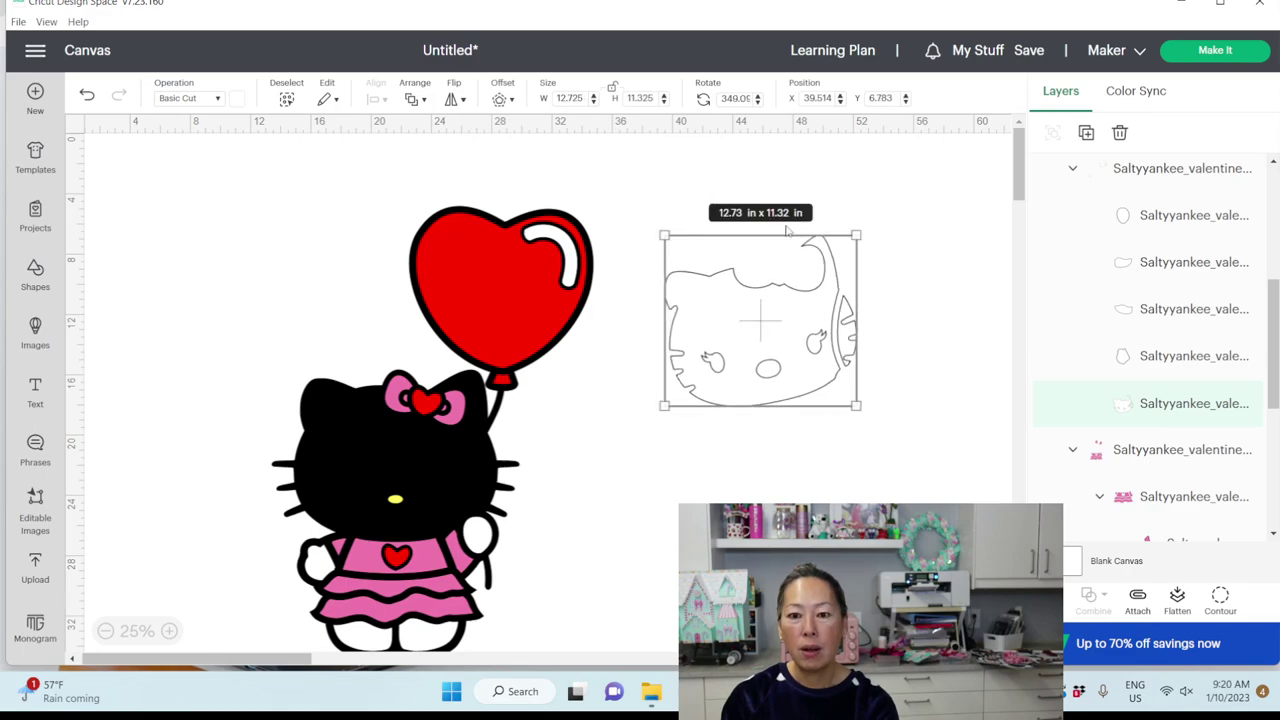
# Undo the face layer's rotation and move so it returns to the body.
pyautogui.click(87, 95)
pyautogui.click(87, 95)
pyautogui.click(88, 96)
pyautogui.click(88, 96)
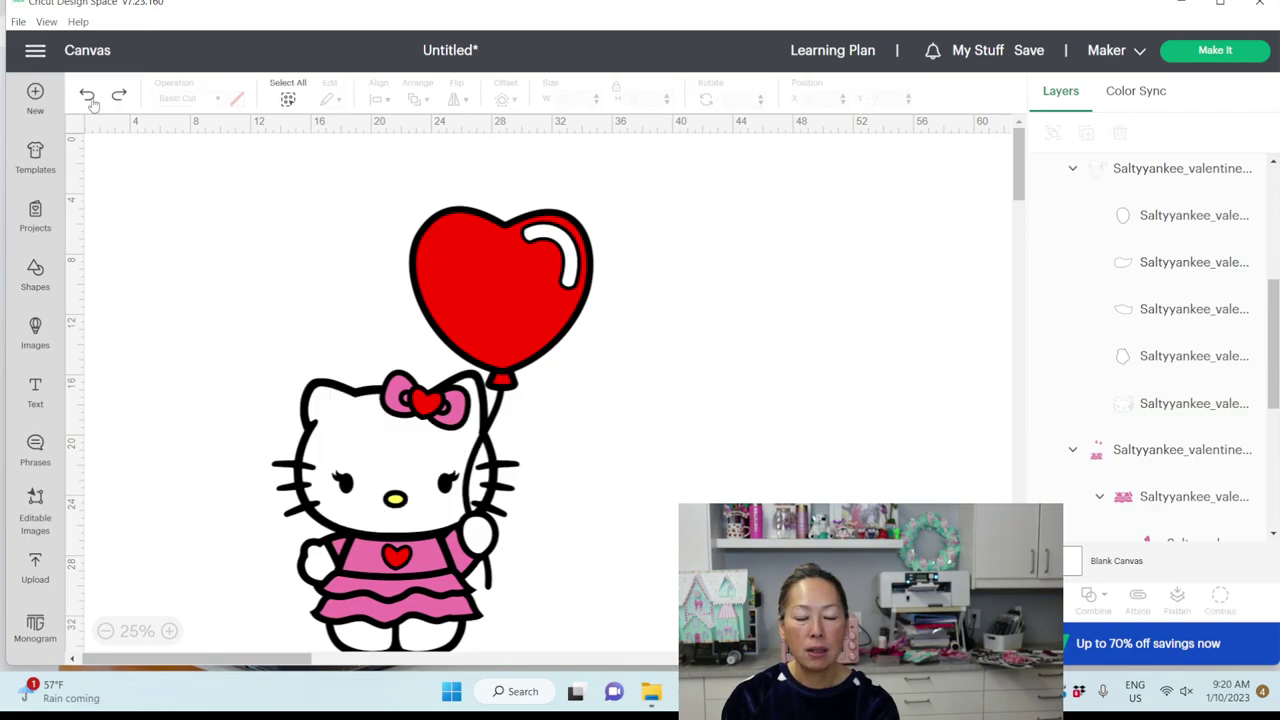
# Select the entire Hello Kitty design and set its height to 29 in.
pyautogui.moveTo(227, 157); pyautogui.dragTo(714, 653)
pyautogui.click(633, 98)
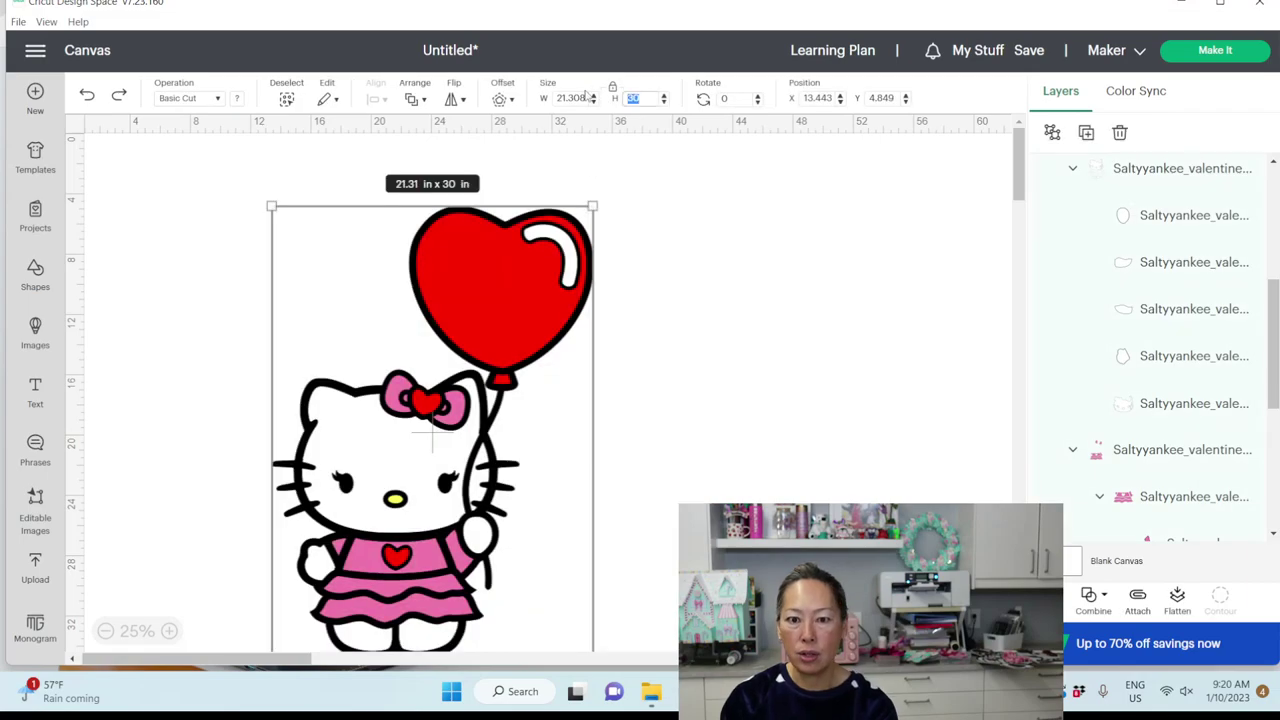
pyautogui.write('29')
pyautogui.press('Tab')
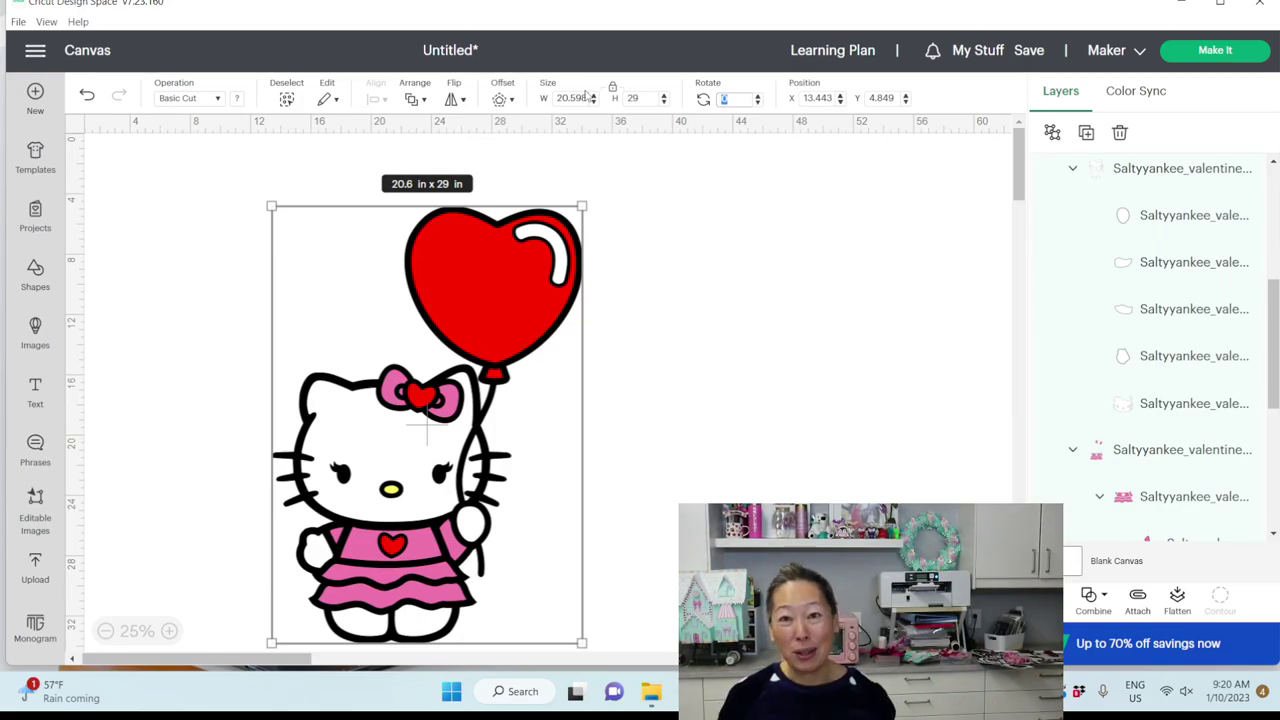
# Move Hello Kitty's white face layer off the body to the right and duplicate it.
pyautogui.click(1183, 414)
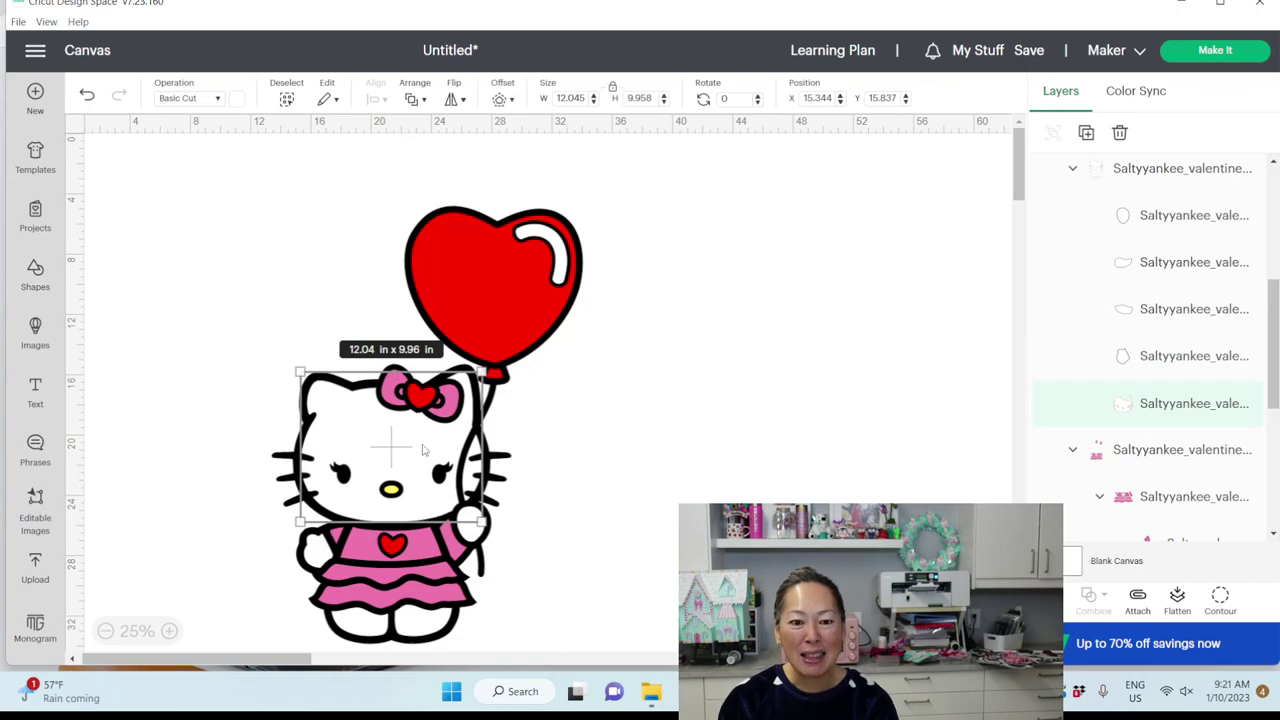
pyautogui.moveTo(422, 451); pyautogui.dragTo(759, 306)
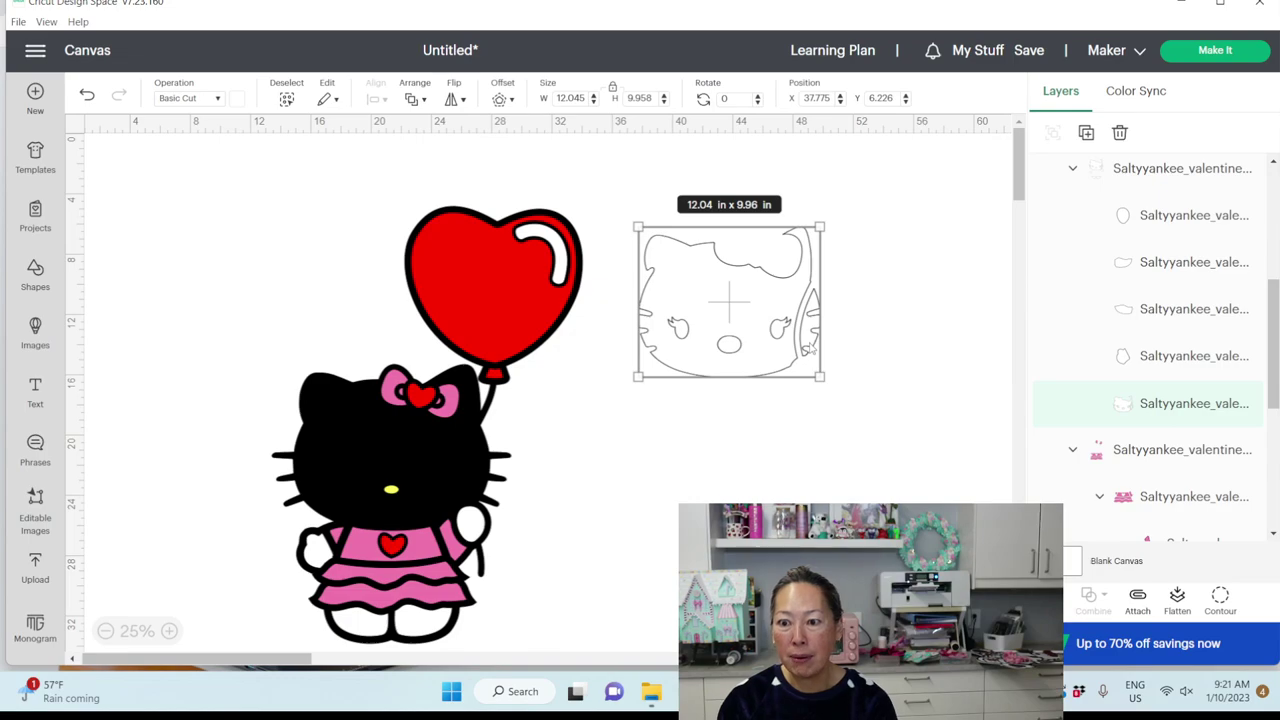
pyautogui.click(1086, 132)
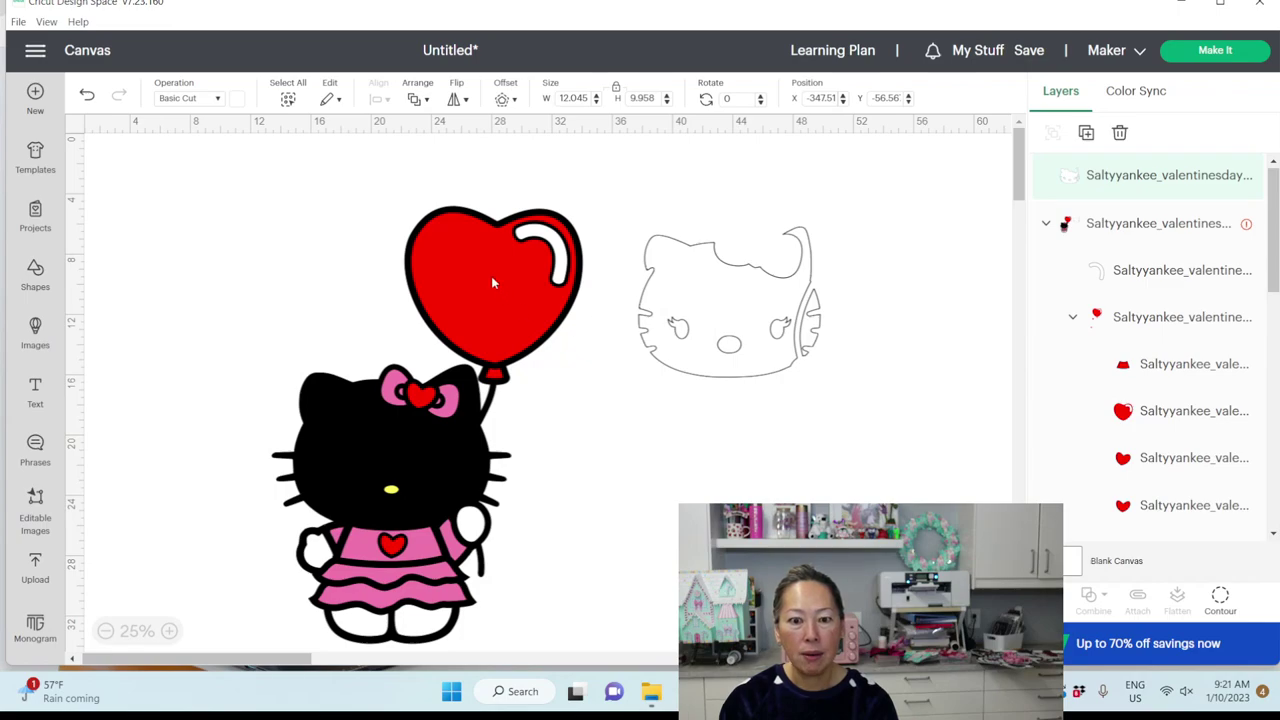
# Nudge the design slightly left, then select the duplicated face layer in Layers.
pyautogui.moveTo(737, 303); pyautogui.dragTo(706, 318)
pyautogui.click(866, 312)
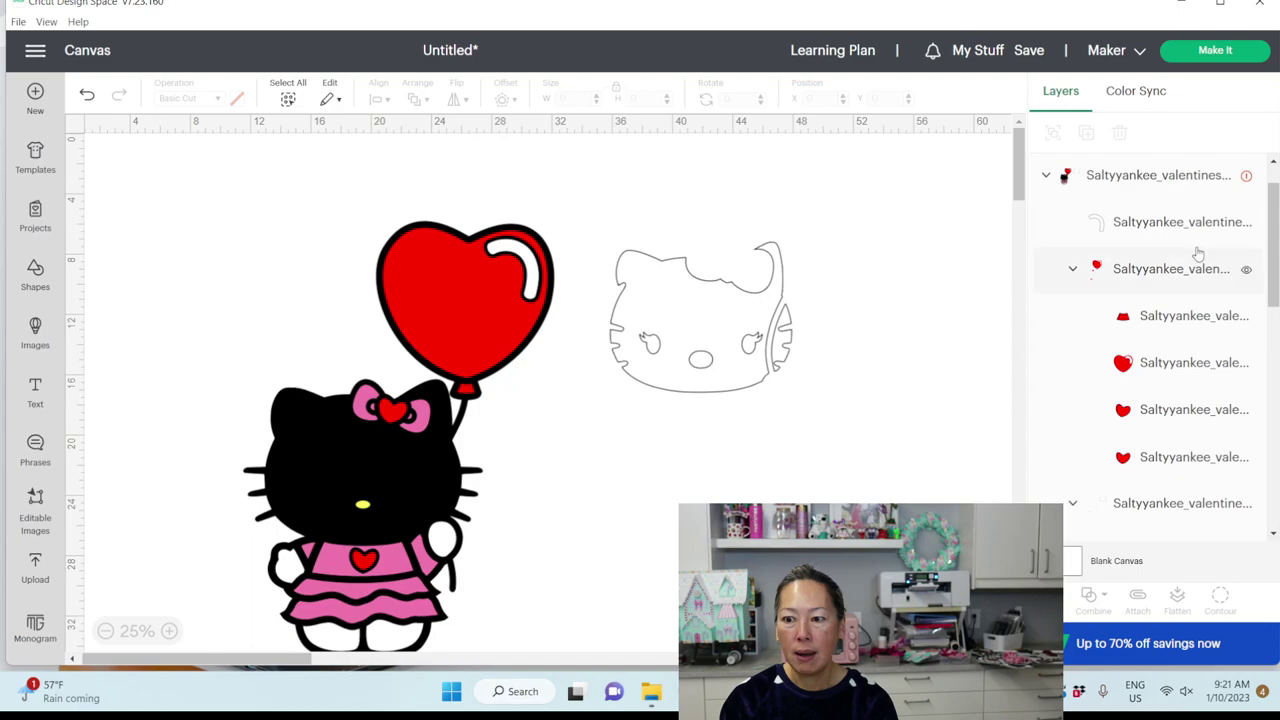
pyautogui.moveTo(1272, 235); pyautogui.dragTo(1268, 440)
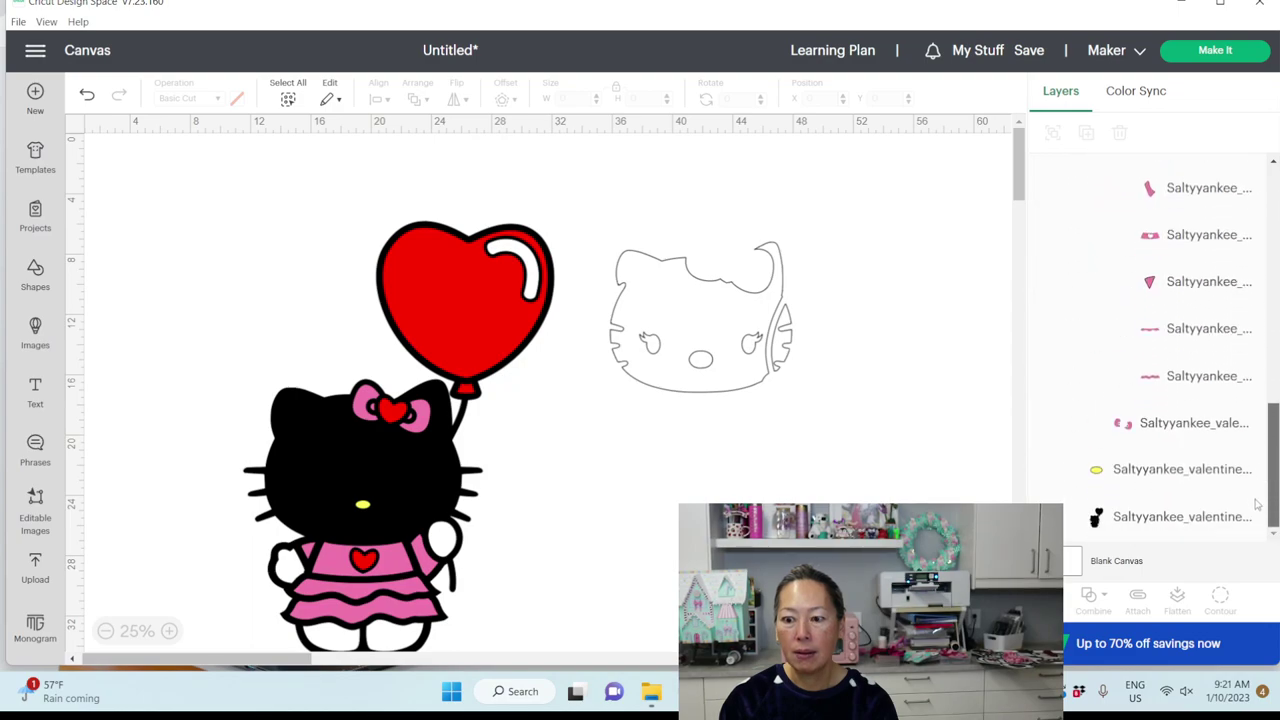
pyautogui.scroll(10, 1257, 502)
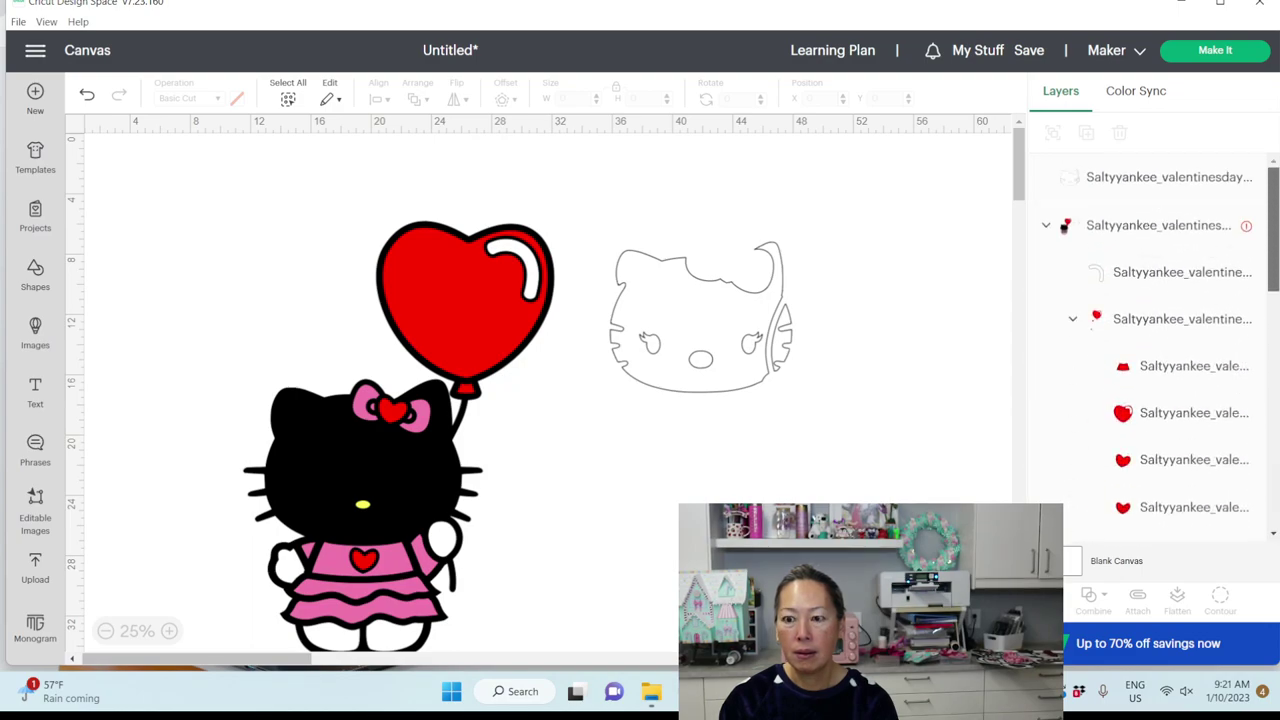
pyautogui.click(1158, 188)
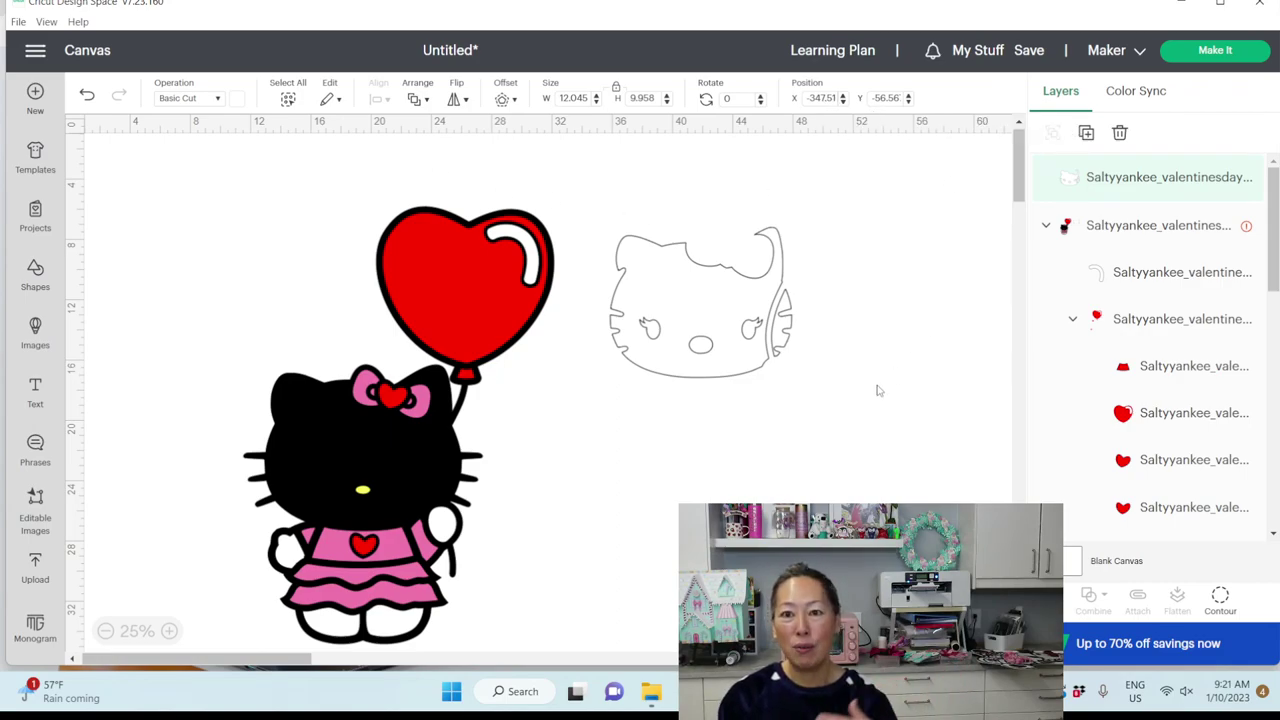
# Set the face-outline copy's position to X 0, Y 0, then drag it below the original outline.
pyautogui.click(824, 97)
pyautogui.write('0')
pyautogui.press('Tab')
pyautogui.write('0')
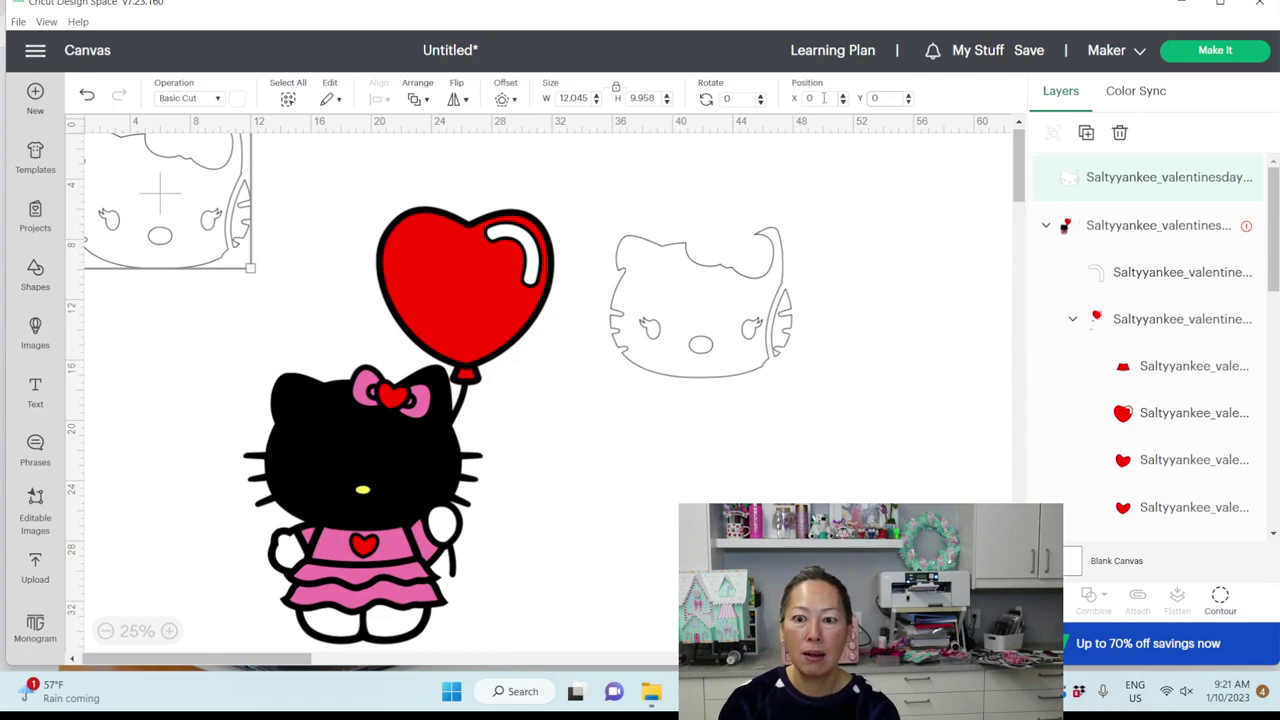
pyautogui.moveTo(138, 222); pyautogui.dragTo(670, 475)
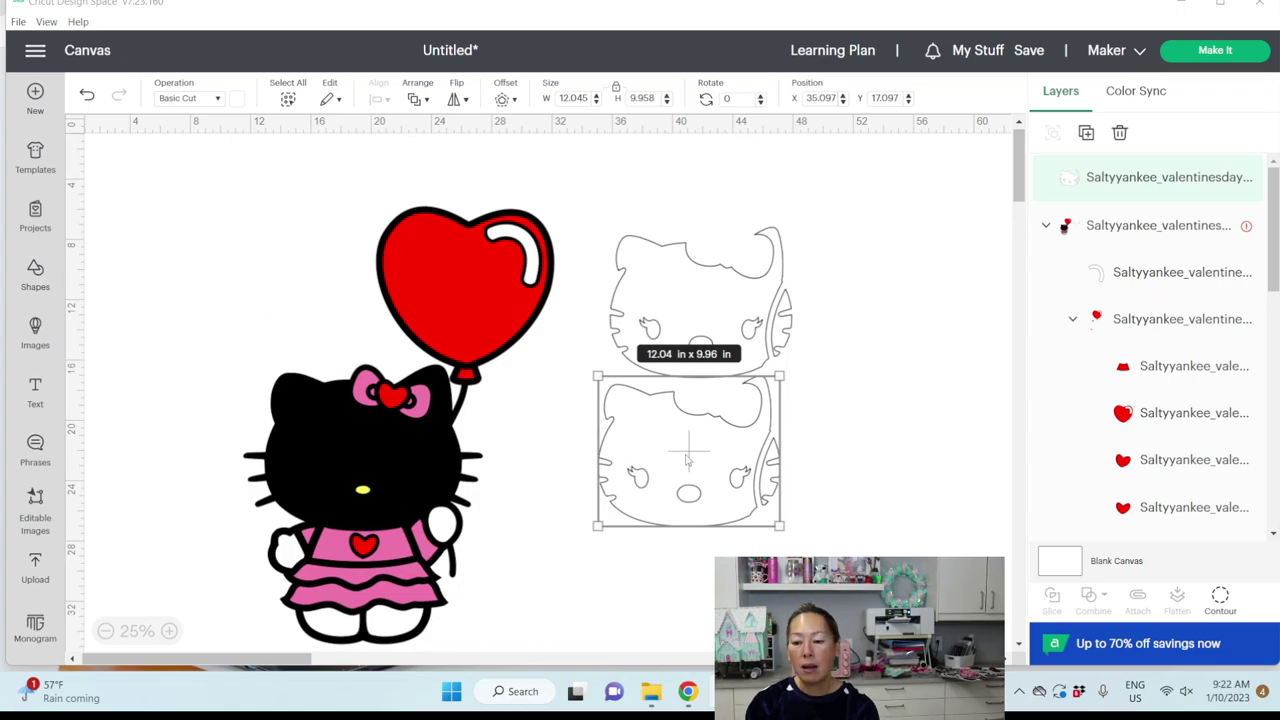
# Hide all contours on the lower face copy except both eyes and the nose, then nudge it right.
pyautogui.click(1220, 597)
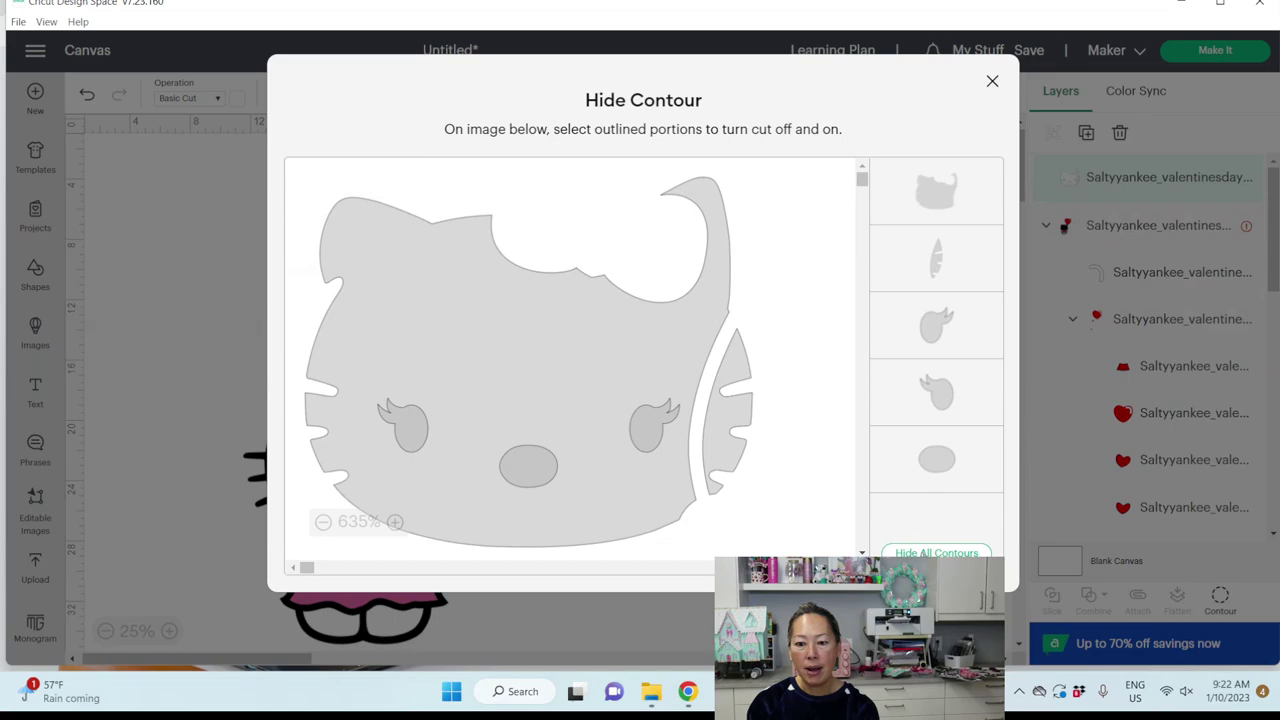
pyautogui.click(922, 553)
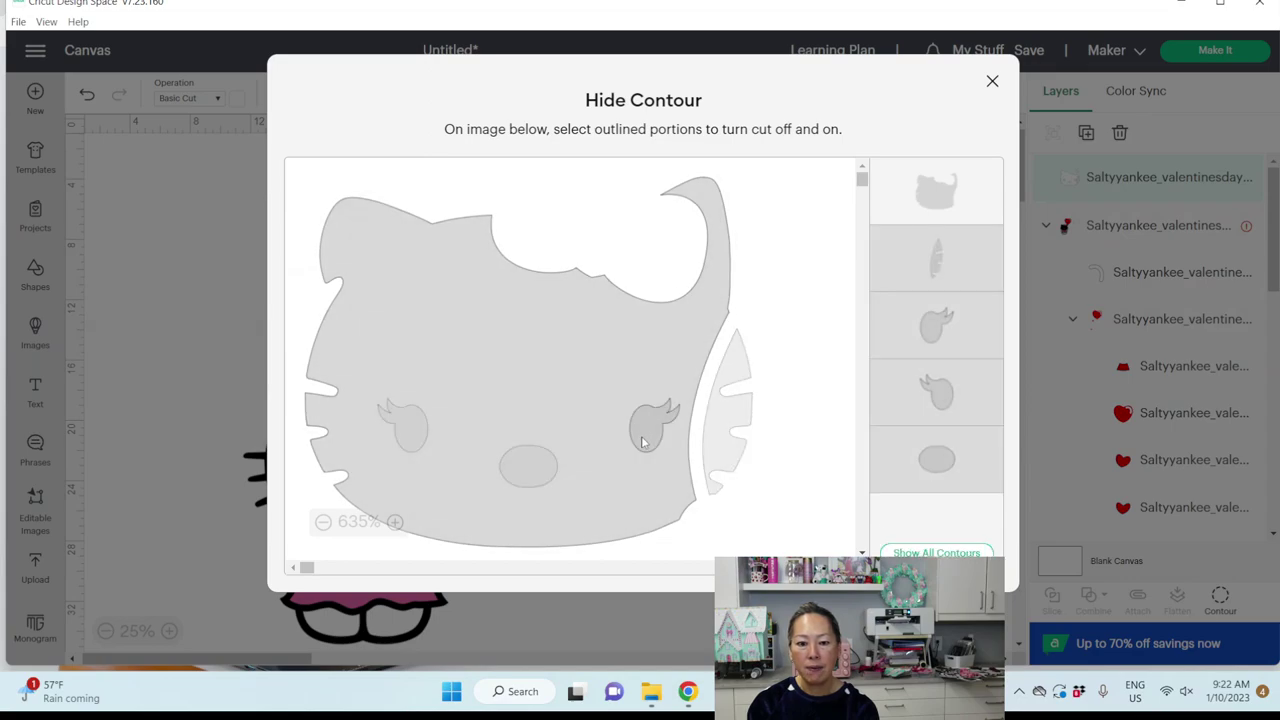
pyautogui.click(643, 443)
pyautogui.click(540, 466)
pyautogui.click(407, 440)
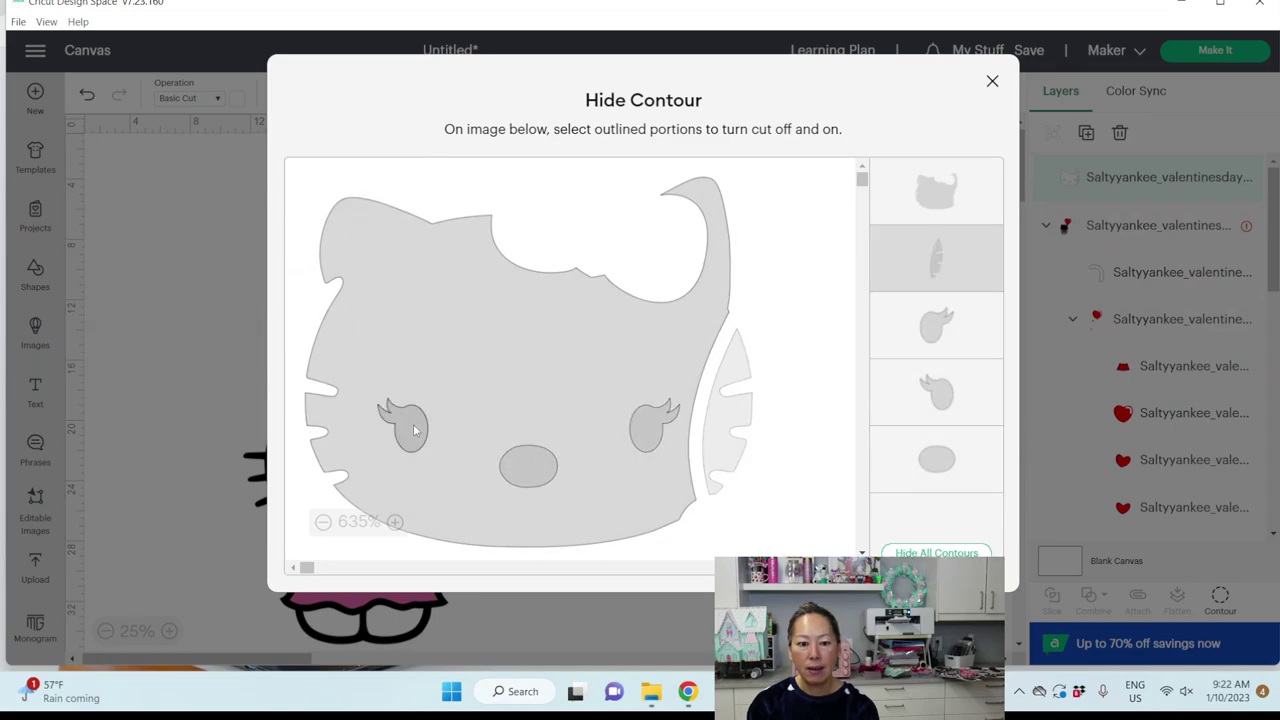
pyautogui.click(992, 81)
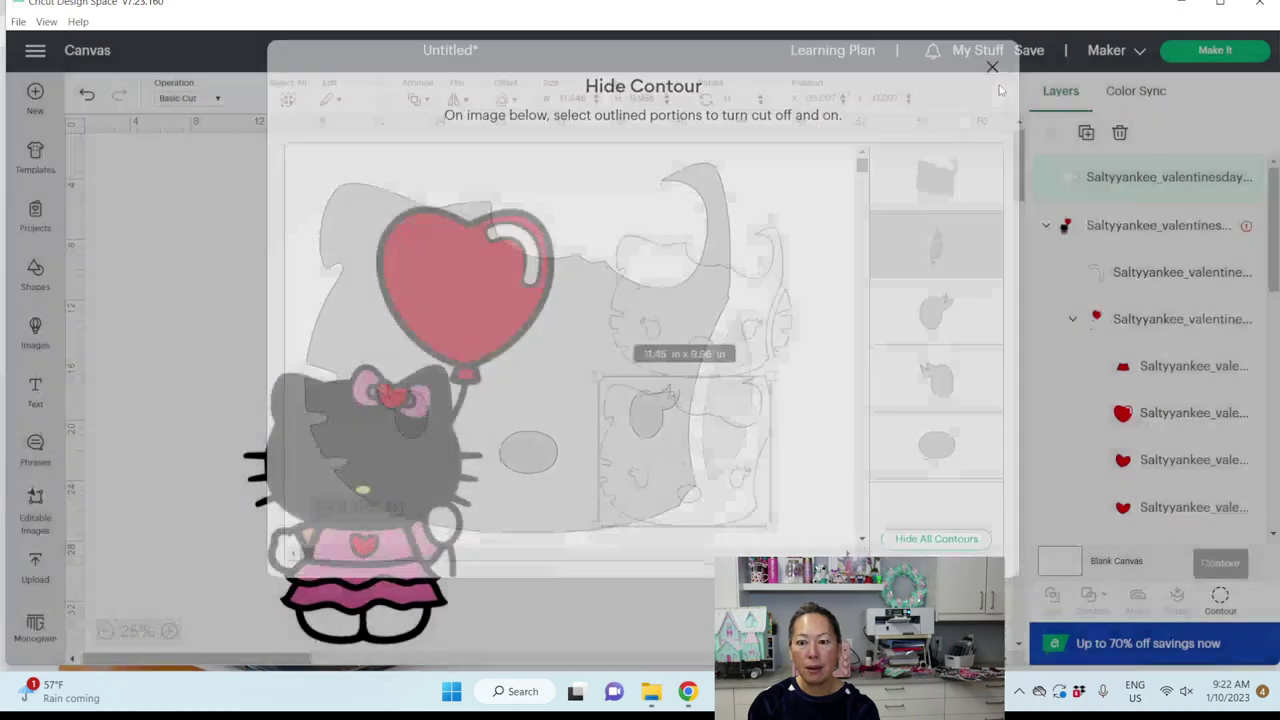
pyautogui.moveTo(712, 444); pyautogui.dragTo(692, 464)
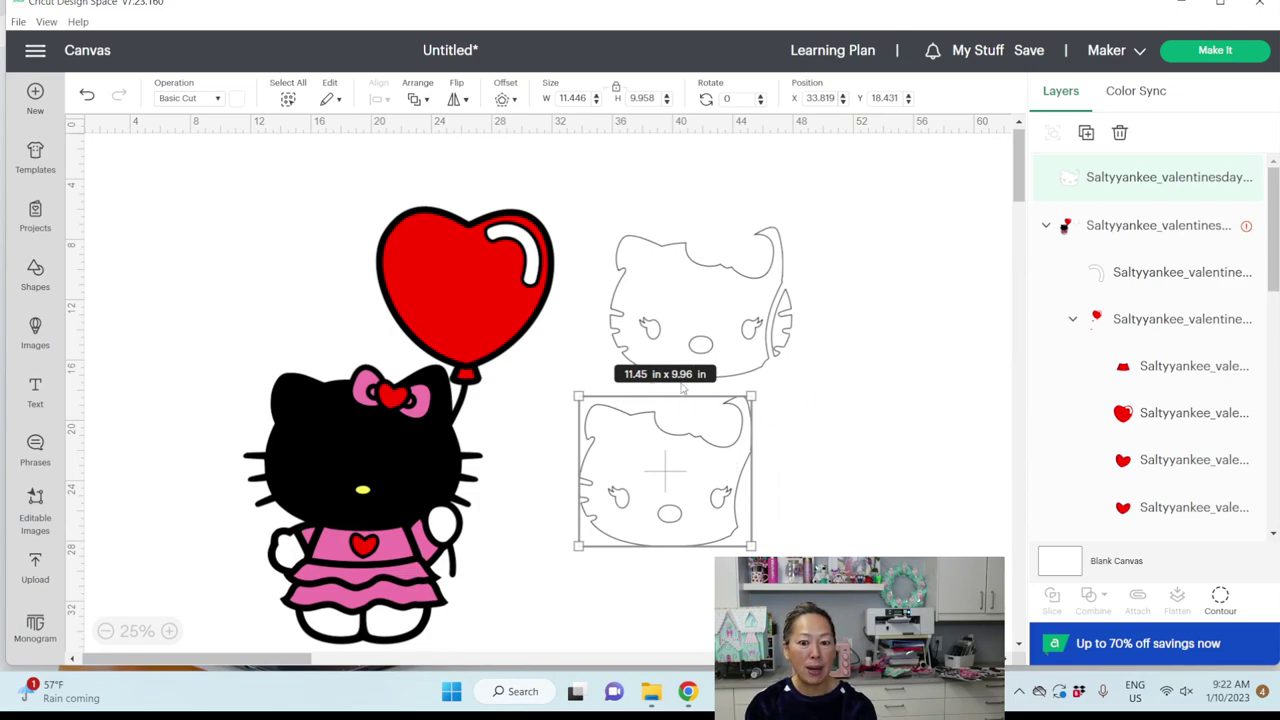
# Shift the balloon Kitty and the top face outline slightly left.
pyautogui.hotkey('ctrl', 'a')
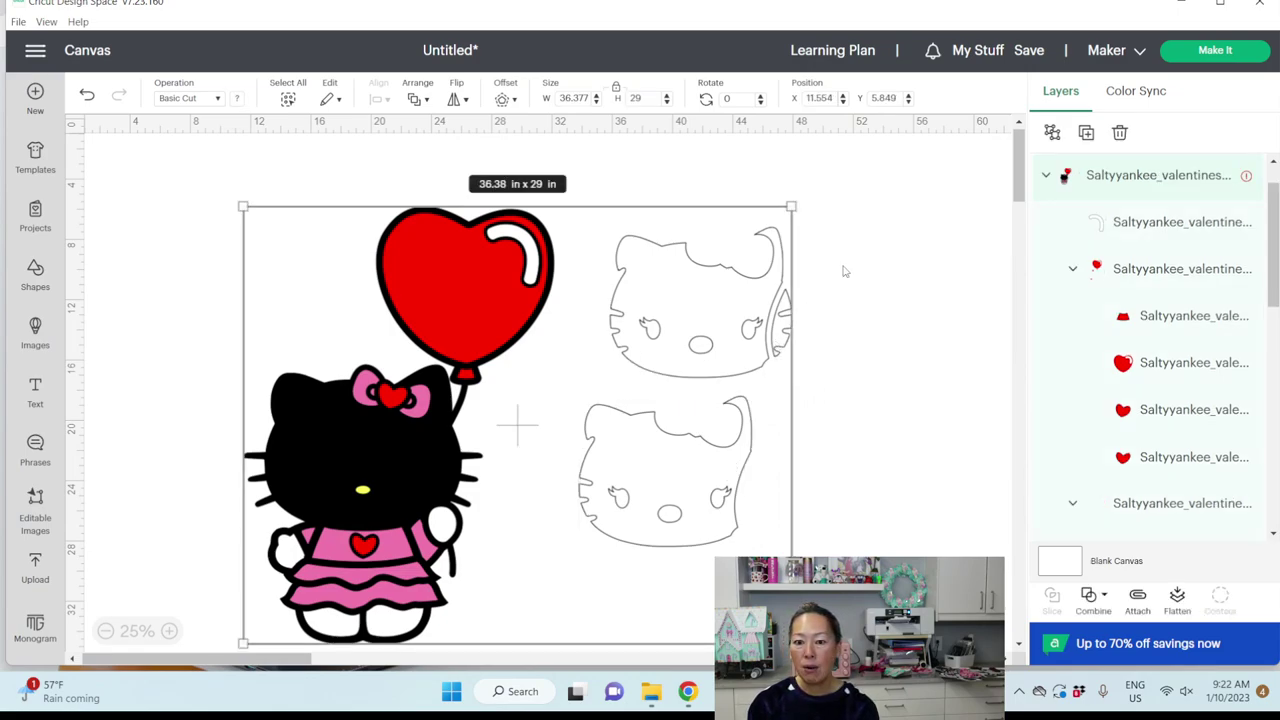
pyautogui.click(845, 270)
pyautogui.moveTo(773, 243); pyautogui.dragTo(718, 250)
pyautogui.click(823, 349)
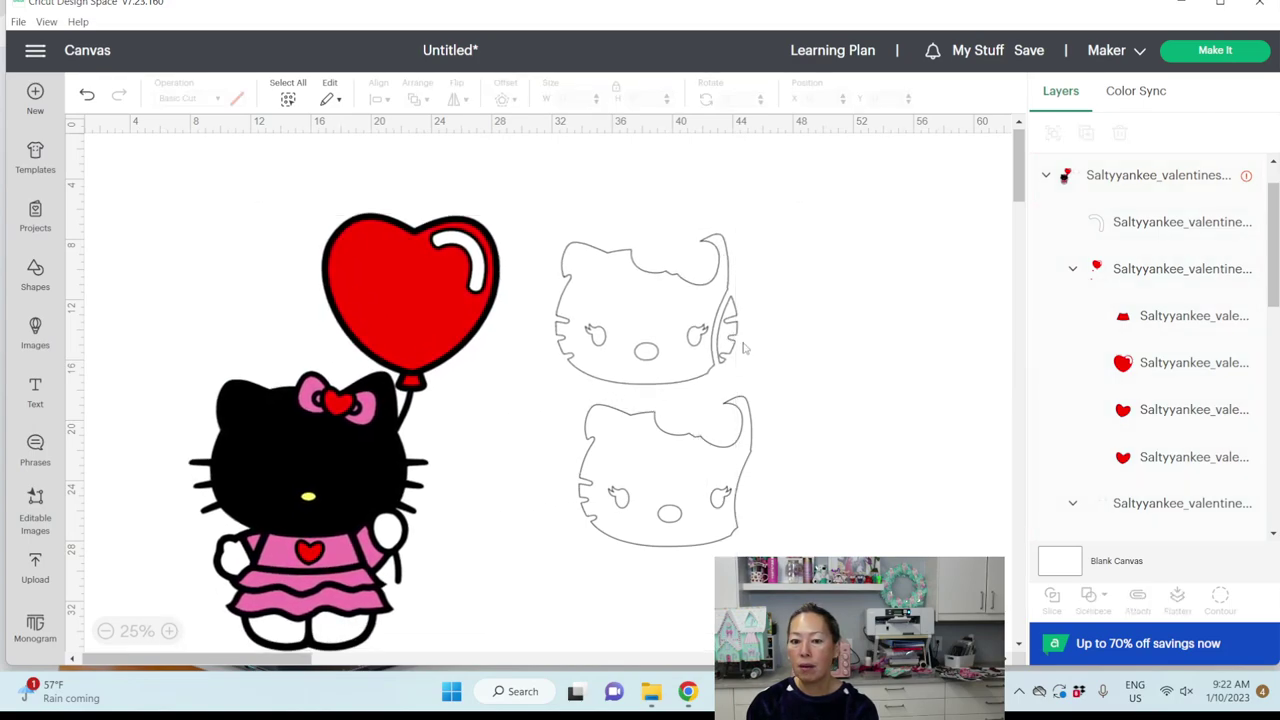
# Ungroup the balloon Hello Kitty group into separate layers and select the top face outline.
pyautogui.scroll(-5, 1143, 355)
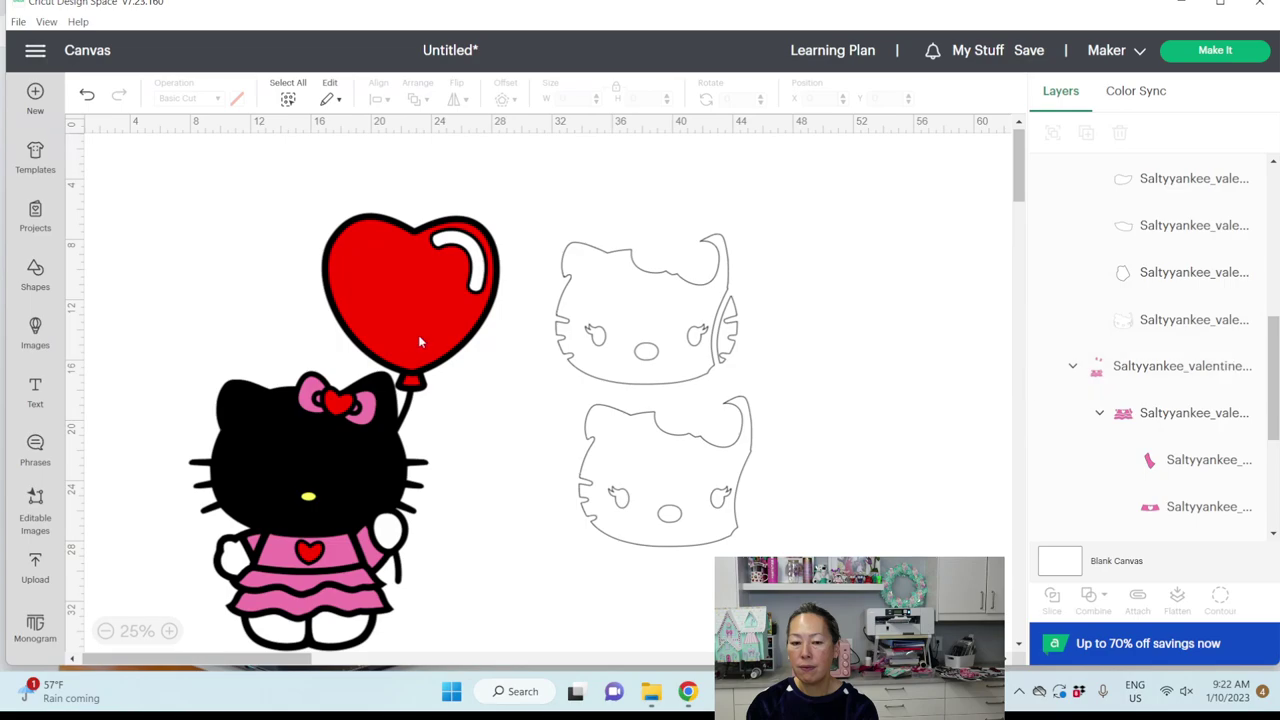
pyautogui.click(361, 315)
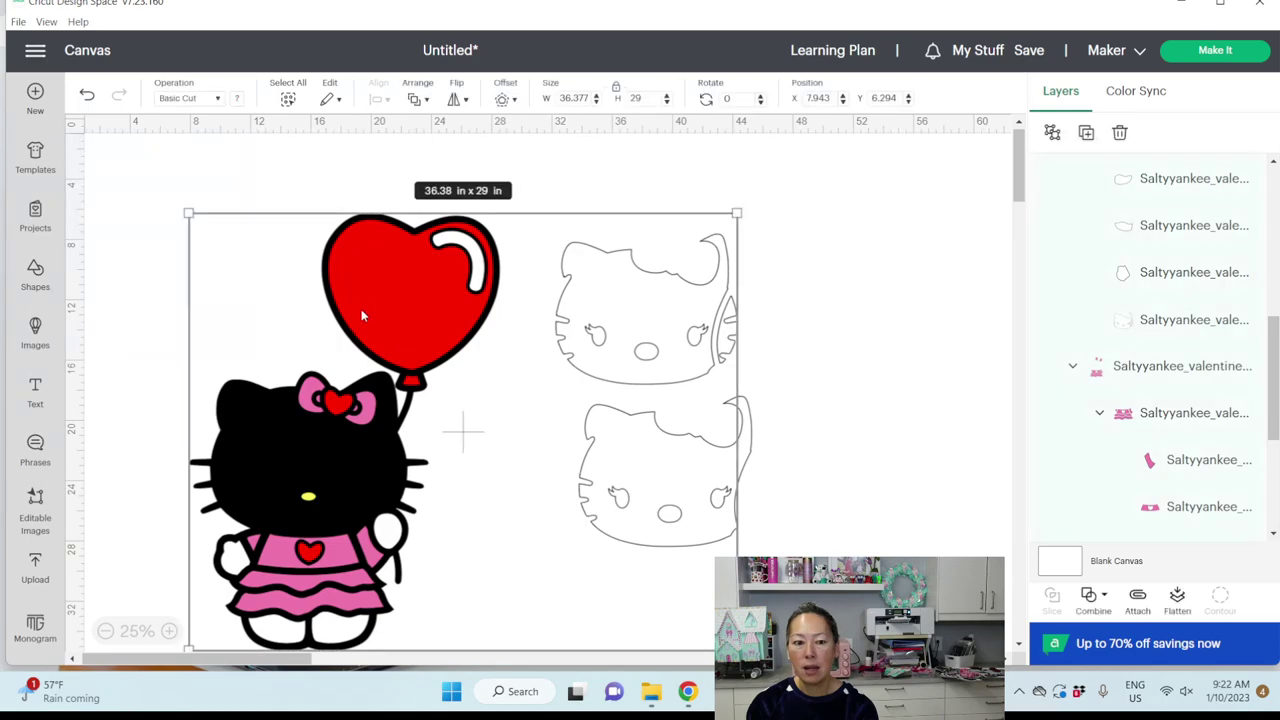
pyautogui.click(1052, 132)
pyautogui.click(759, 309)
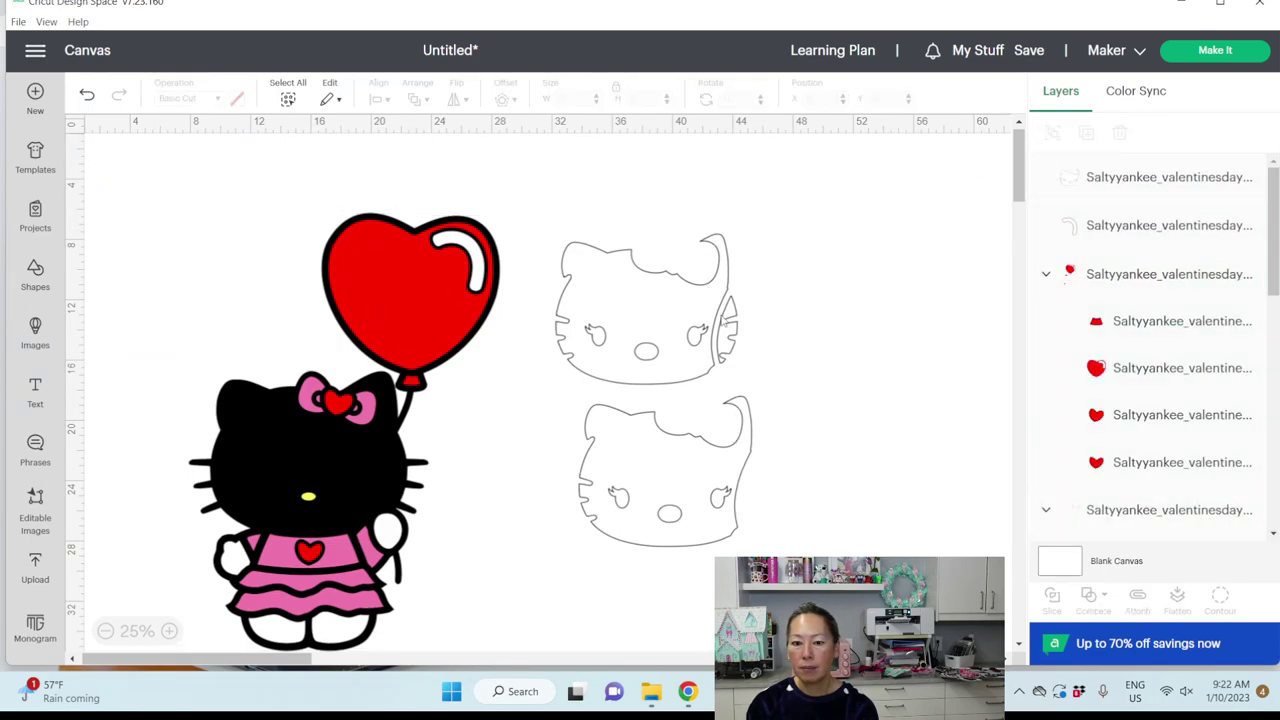
pyautogui.click(725, 321)
pyautogui.click(757, 316)
pyautogui.scroll(-3, 1120, 403)
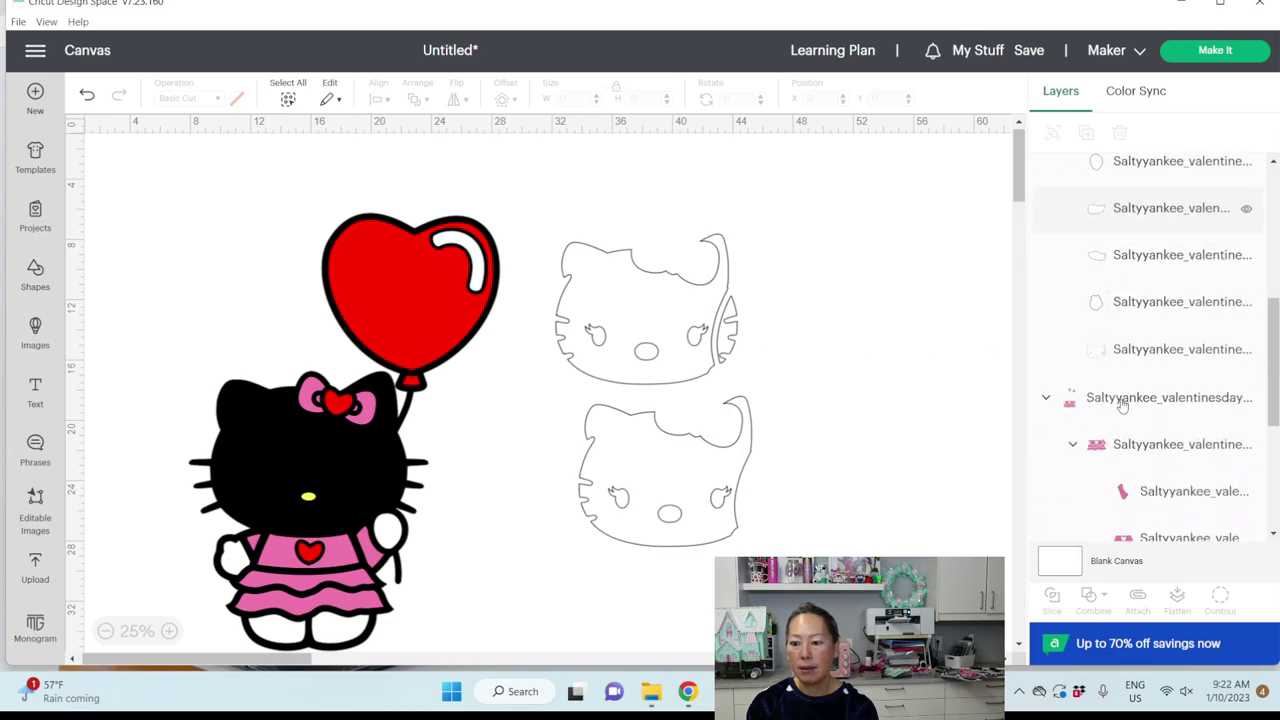
pyautogui.click(1180, 349)
# Move the top outline up-right and hide its contours so only the right whisker piece remains.
pyautogui.moveTo(700, 328); pyautogui.dragTo(836, 278)
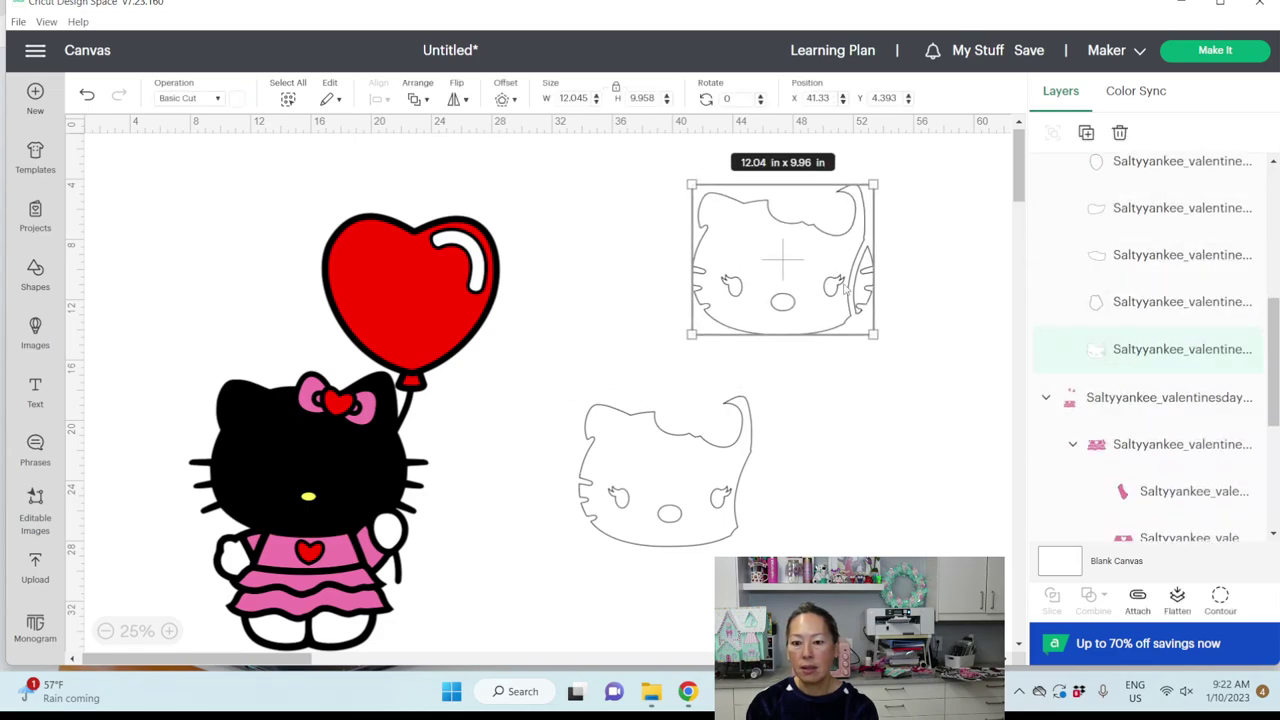
pyautogui.click(1218, 598)
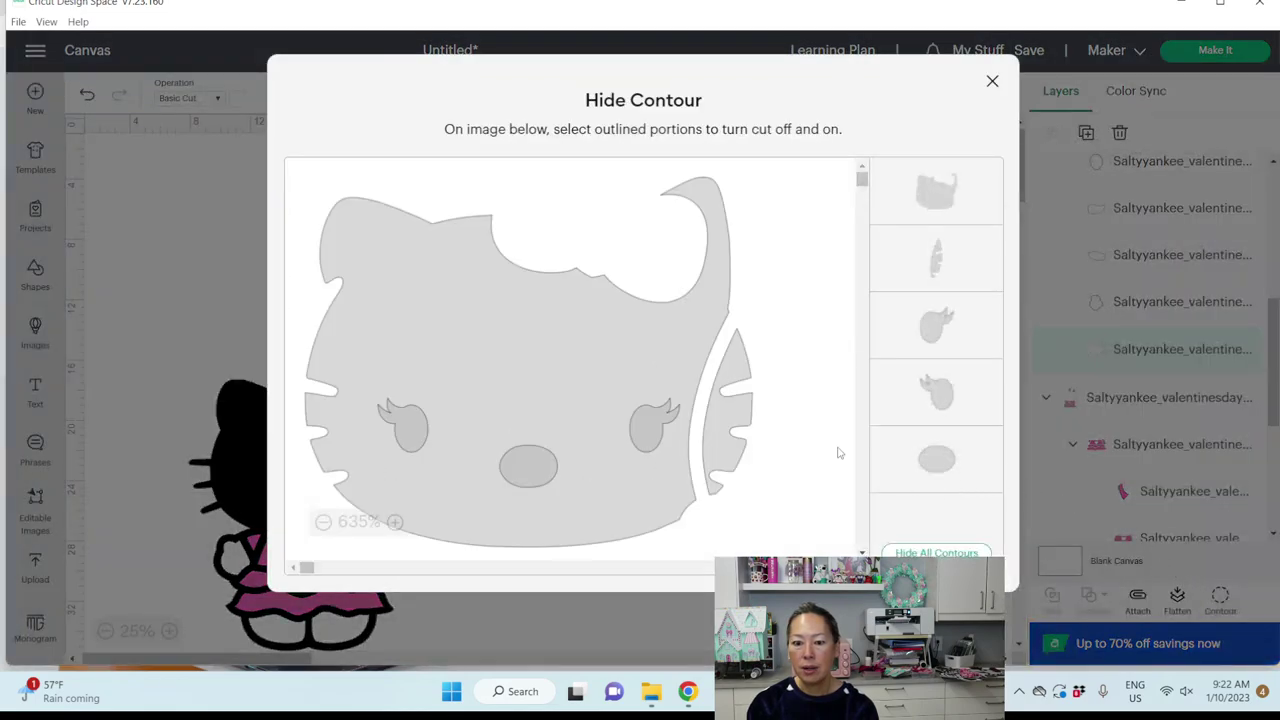
pyautogui.click(936, 552)
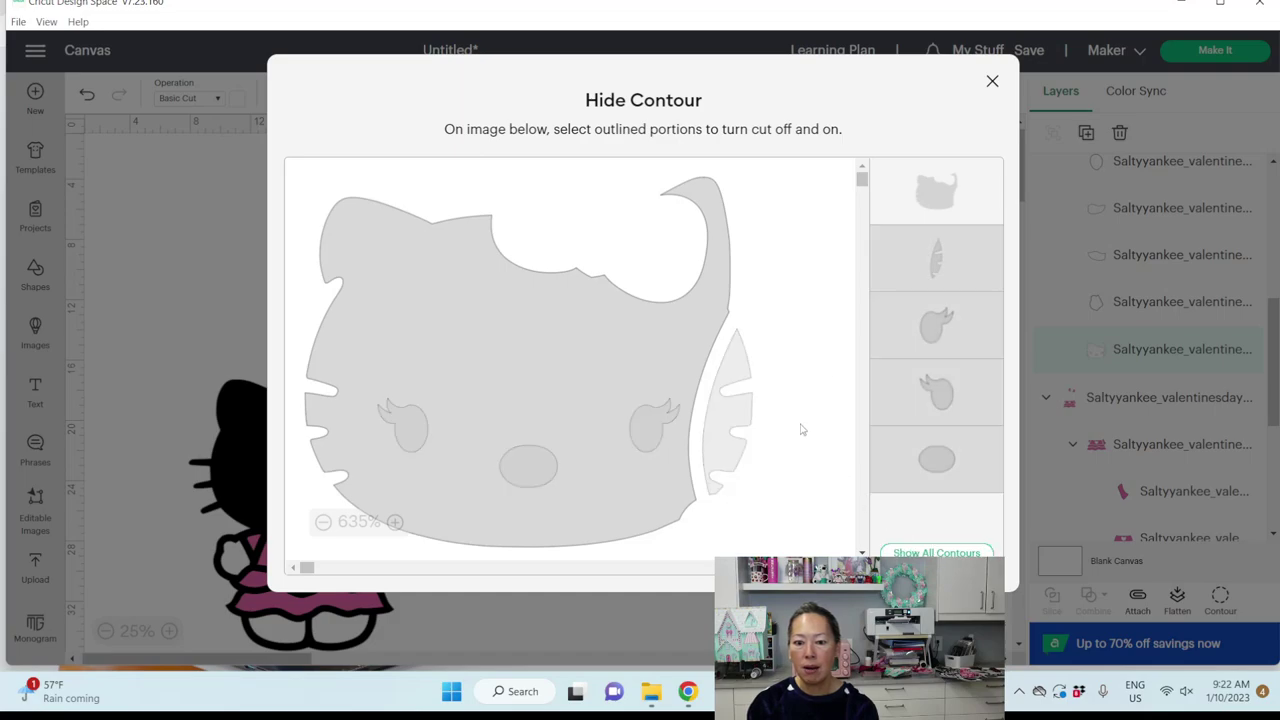
pyautogui.click(745, 425)
pyautogui.click(728, 262)
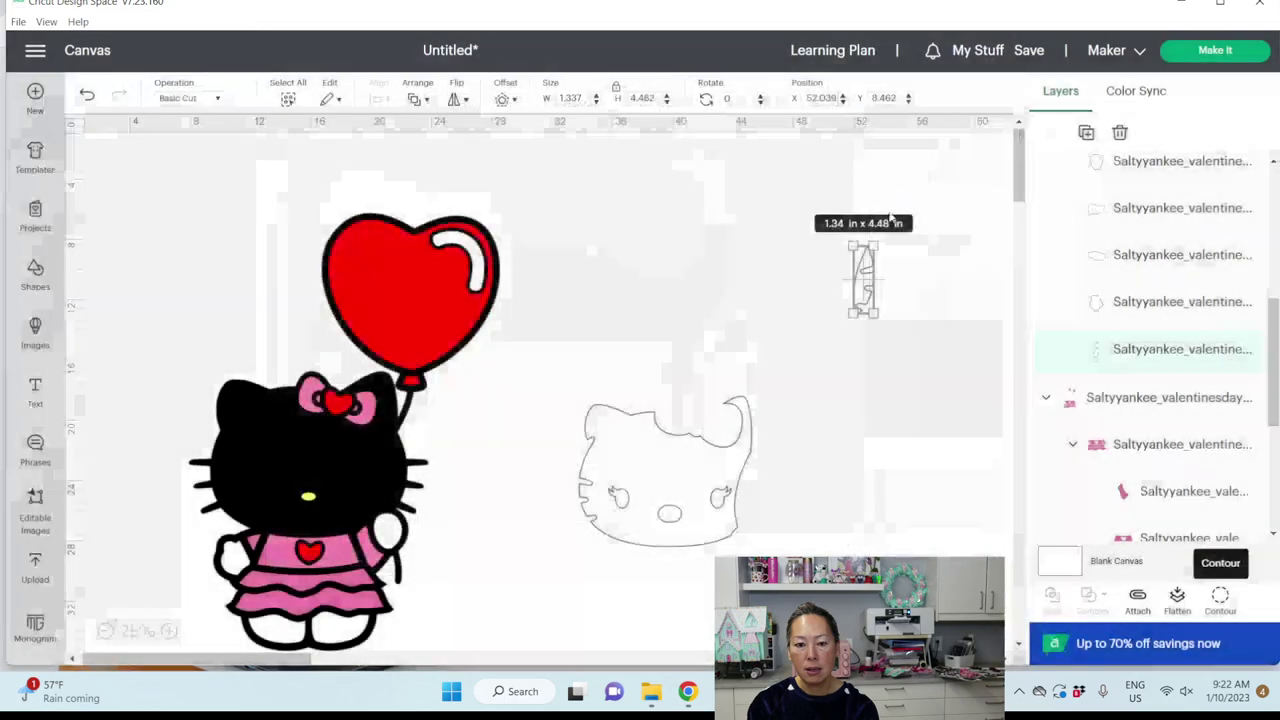
pyautogui.click(992, 81)
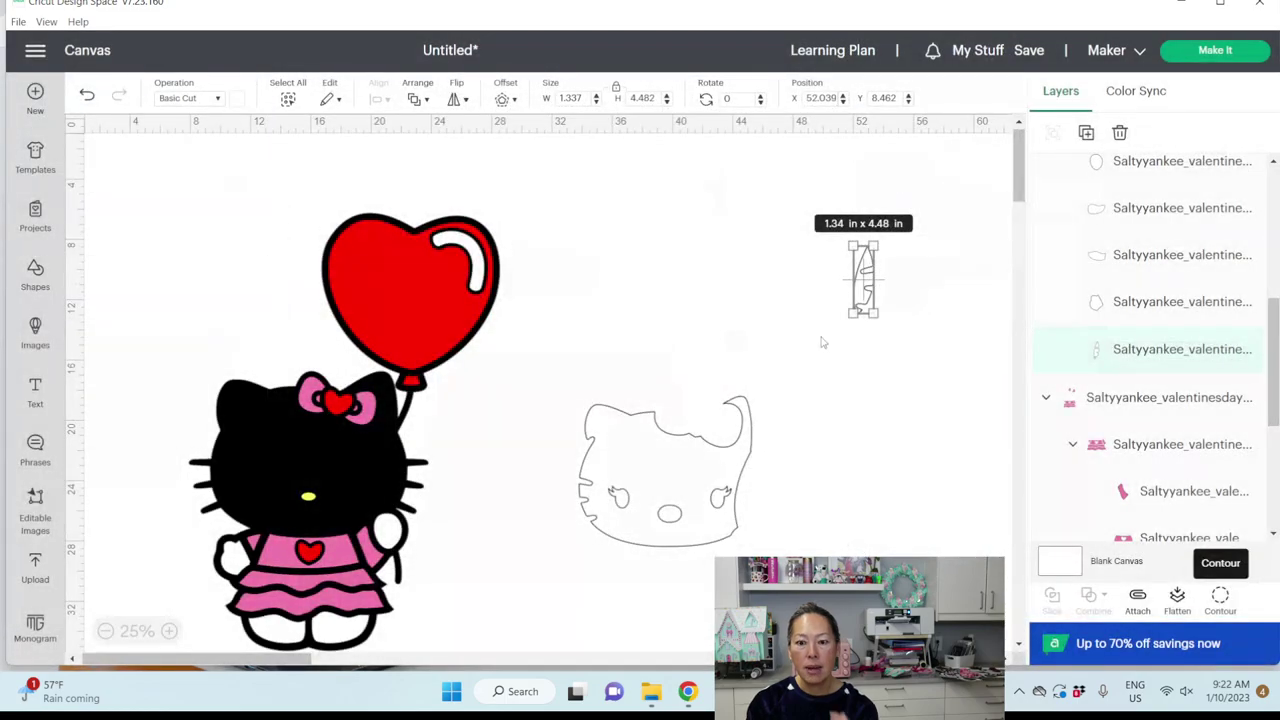
# Place the white face piece onto Kitty's head and set the whisker piece beside her right side.
pyautogui.moveTo(690, 495); pyautogui.dragTo(322, 480)
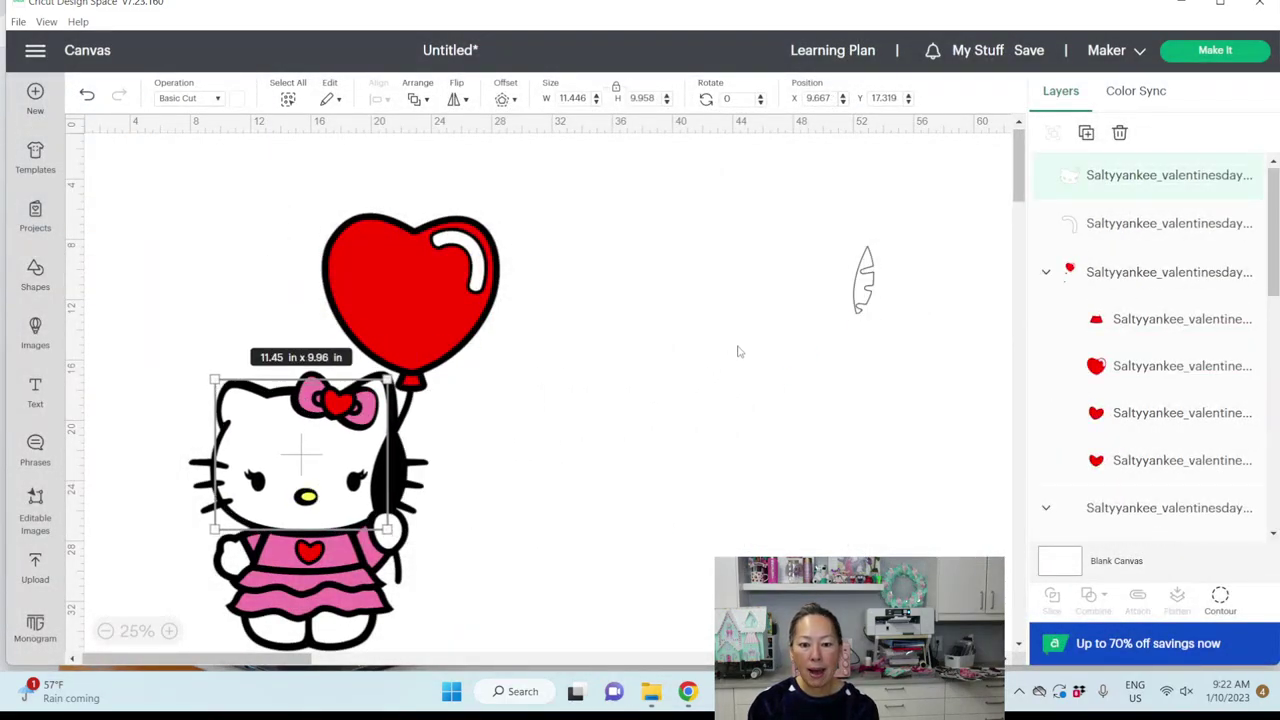
pyautogui.moveTo(873, 299); pyautogui.dragTo(546, 444)
pyautogui.click(893, 287)
pyautogui.scroll(3, 1130, 320)
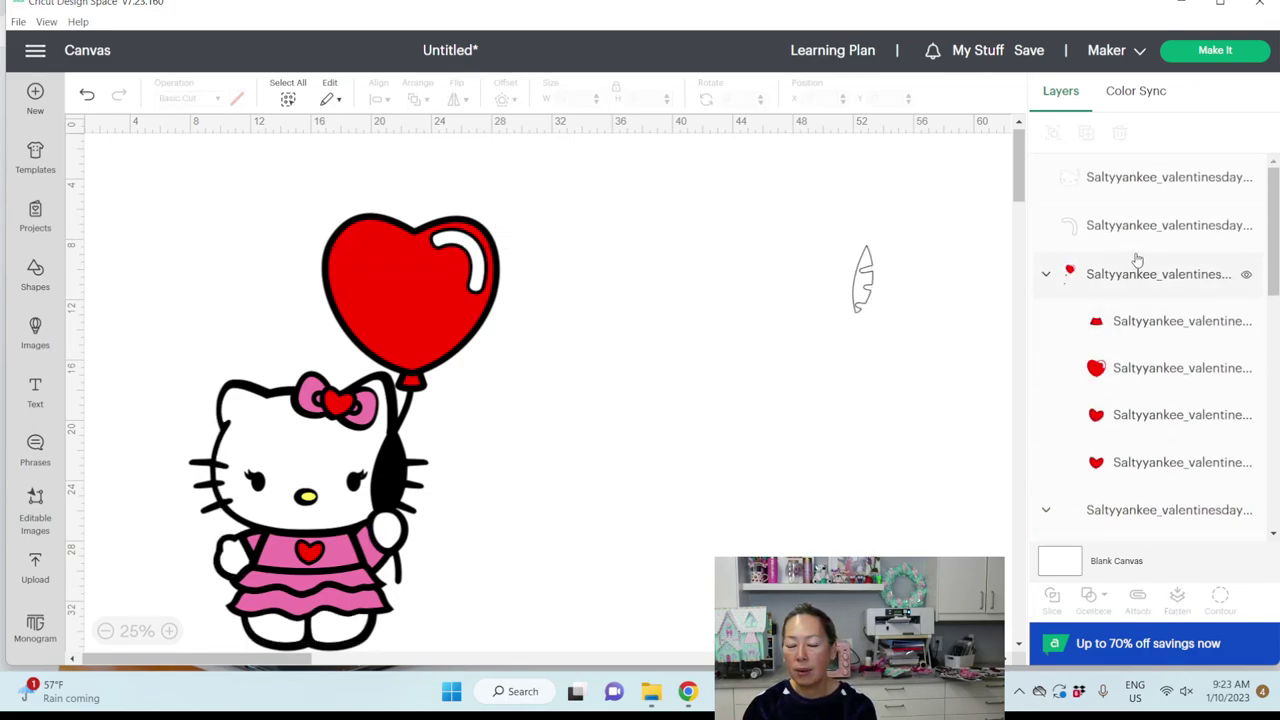
pyautogui.scroll(-5, 1137, 262)
pyautogui.scroll(3, 1137, 260)
pyautogui.click(1101, 257)
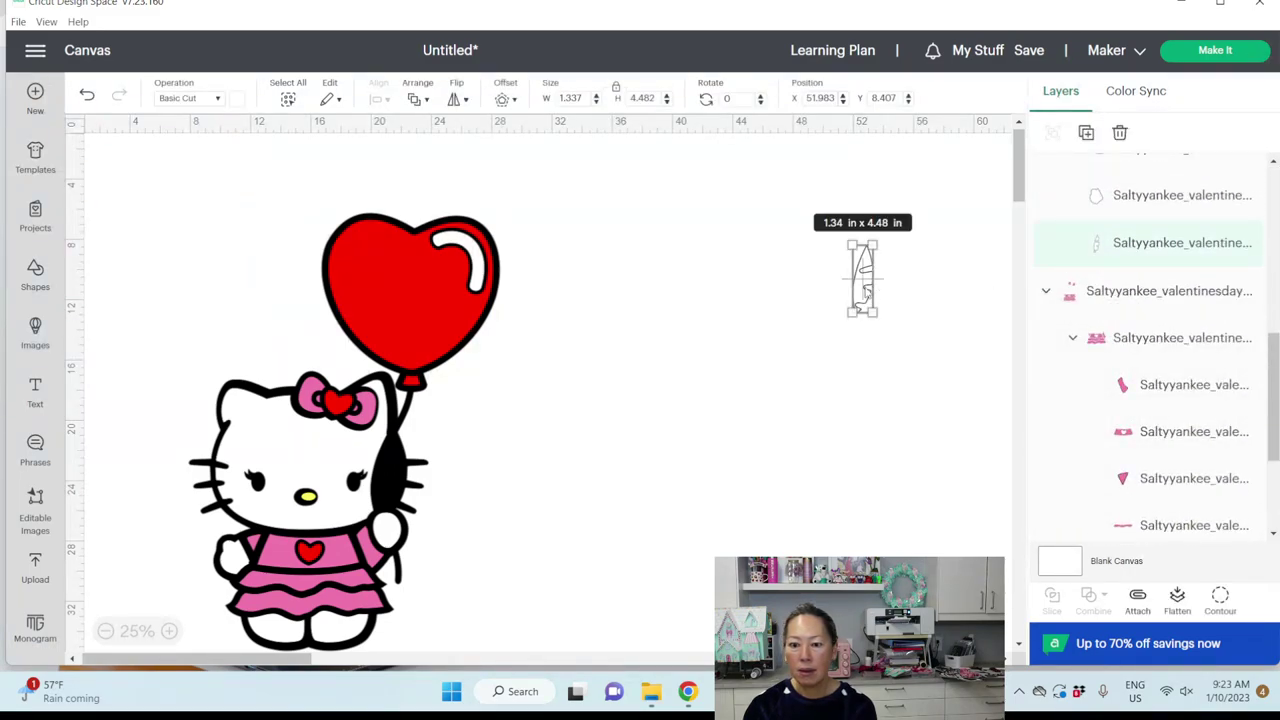
pyautogui.moveTo(865, 290); pyautogui.dragTo(390, 478)
# Drop the loose piece by Kitty's hand and resize the whole design to 30 in tall.
pyautogui.click(623, 434)
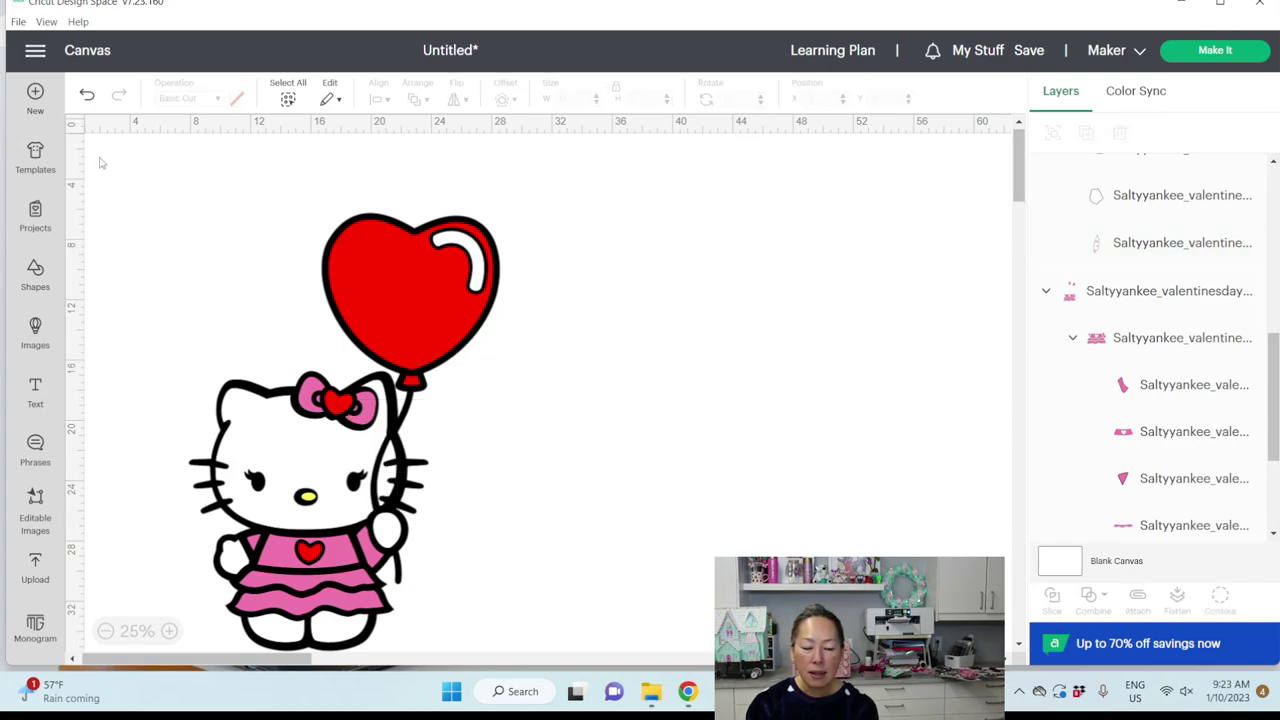
pyautogui.moveTo(99, 156); pyautogui.dragTo(557, 491)
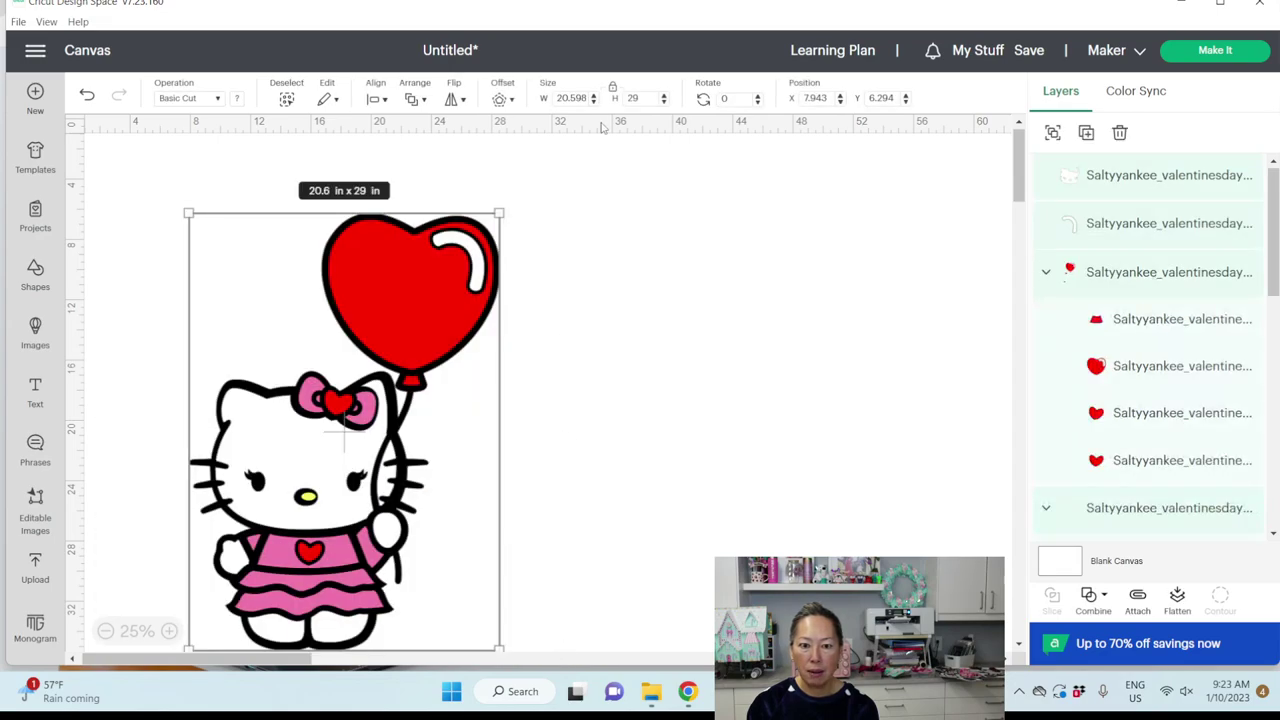
pyautogui.doubleClick(646, 97)
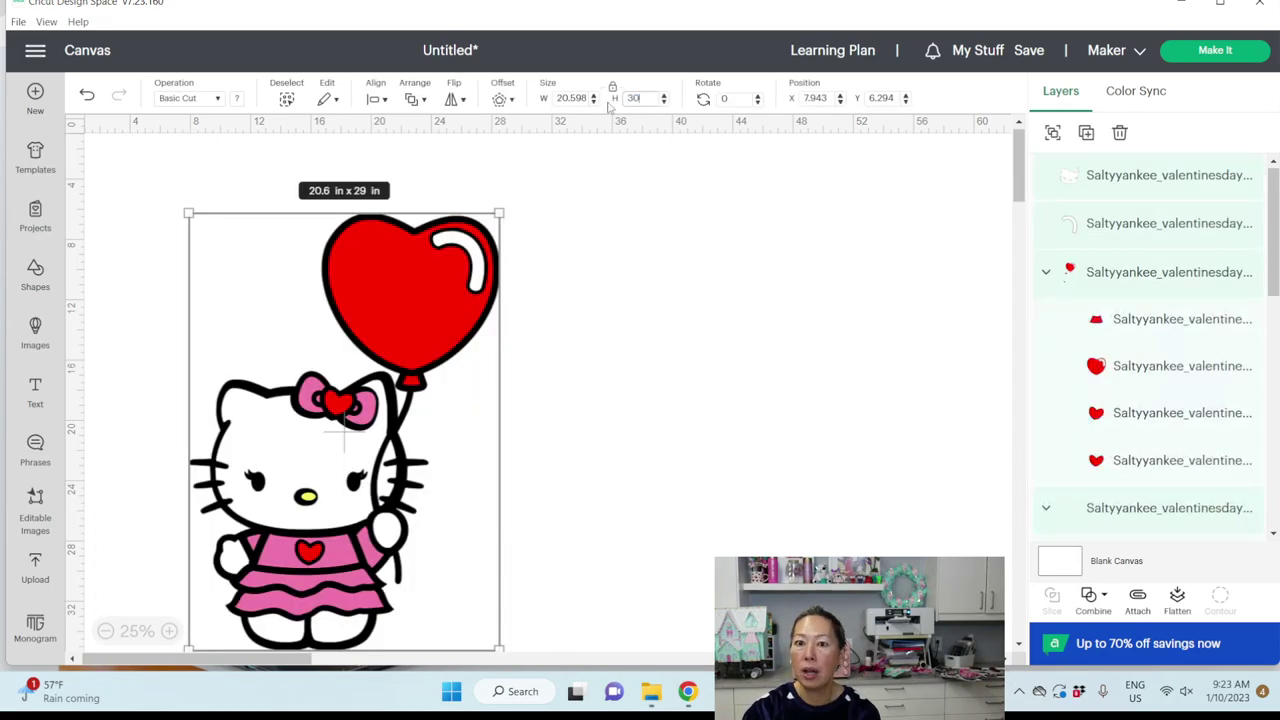
pyautogui.press('Return')
pyautogui.click(886, 368)
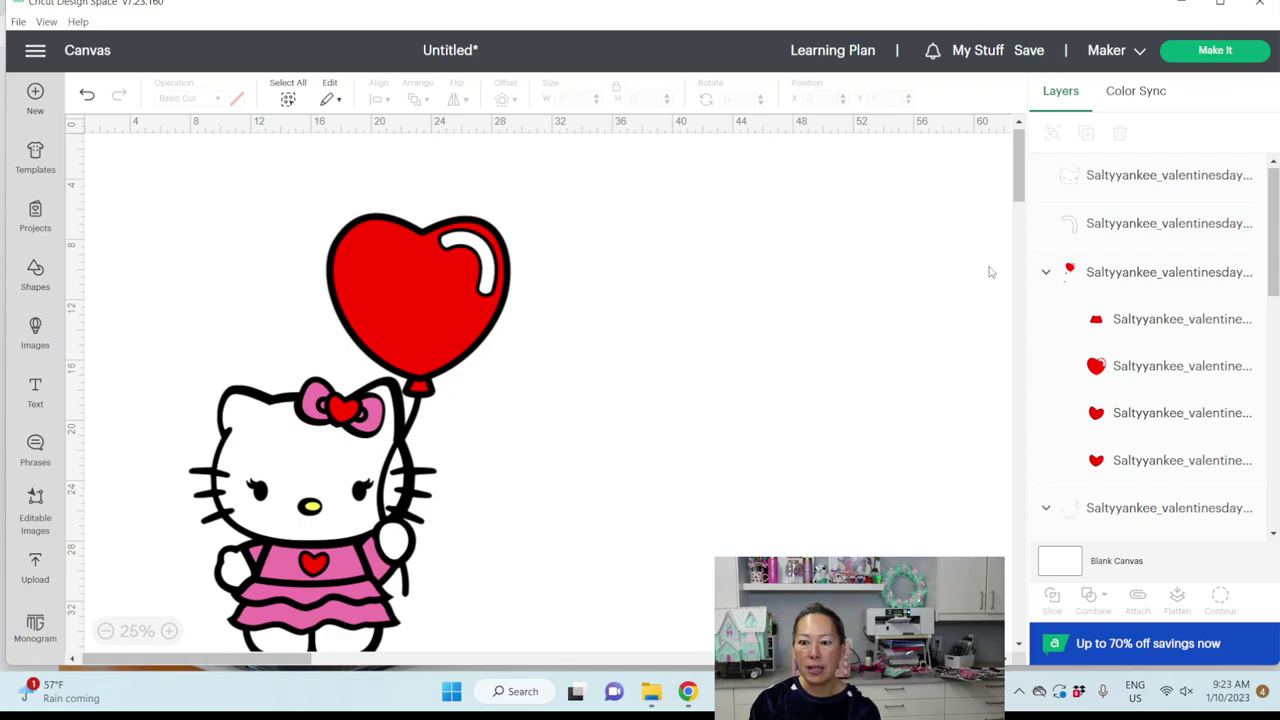
# Check Kitty's white head piece, then select the balloon group and its red heart balloon.
pyautogui.click(1094, 181)
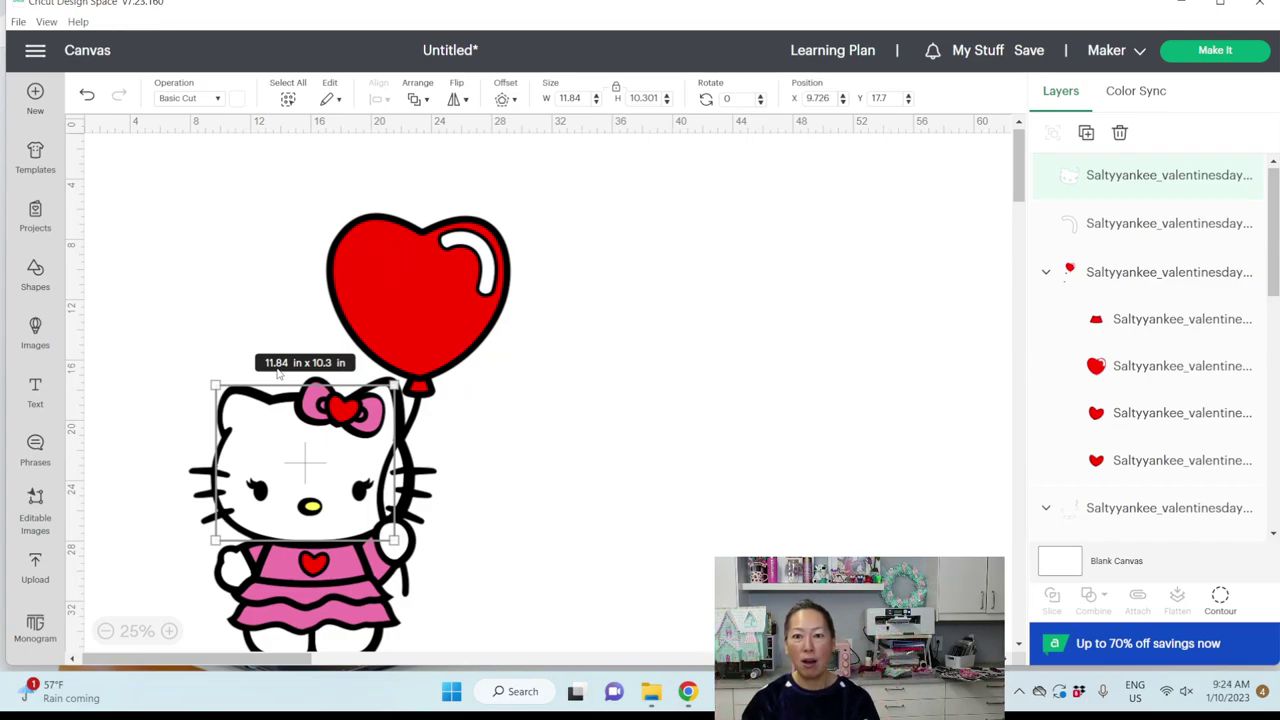
pyautogui.click(654, 405)
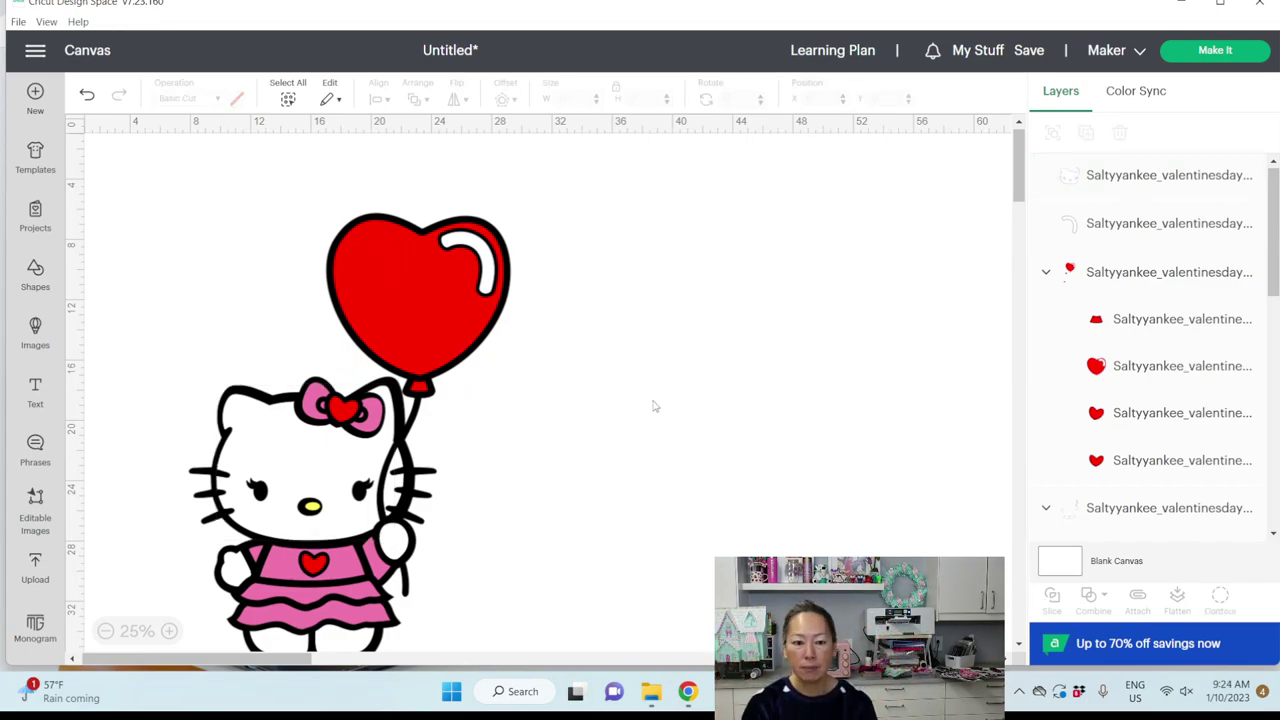
pyautogui.scroll(-4, 654, 405)
pyautogui.scroll(2, 540, 350)
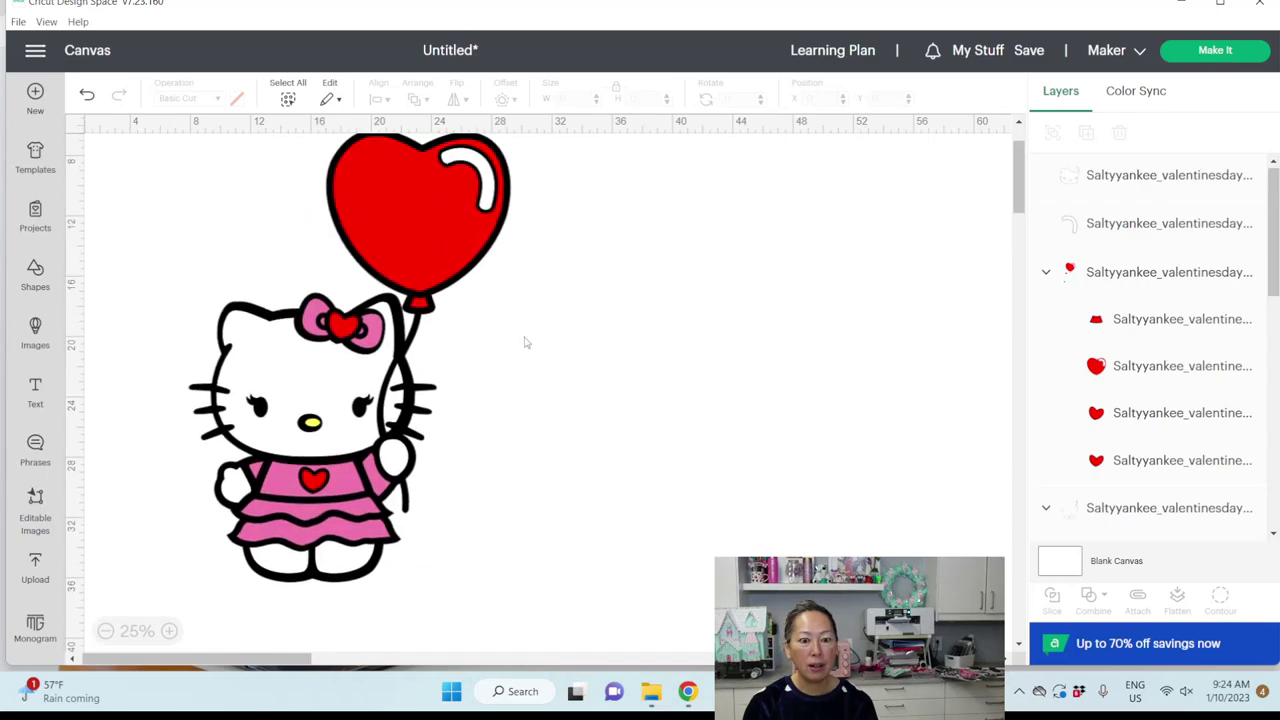
pyautogui.click(398, 196)
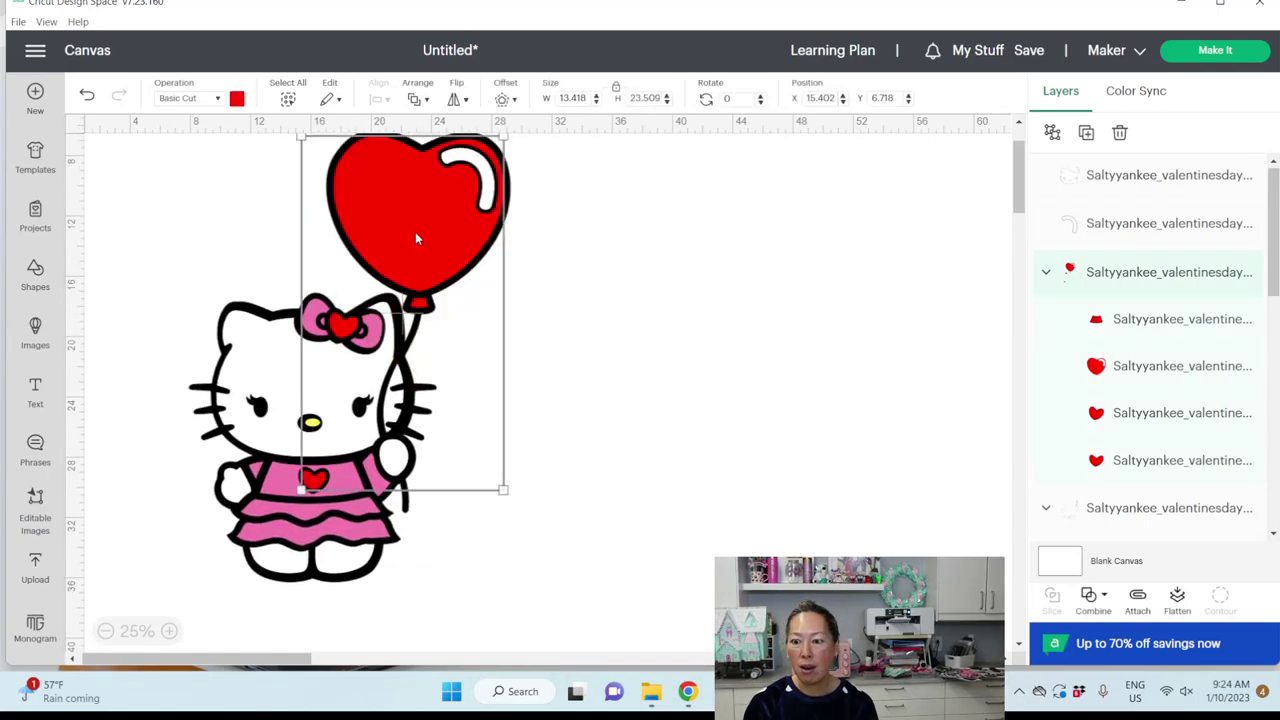
pyautogui.click(1100, 370)
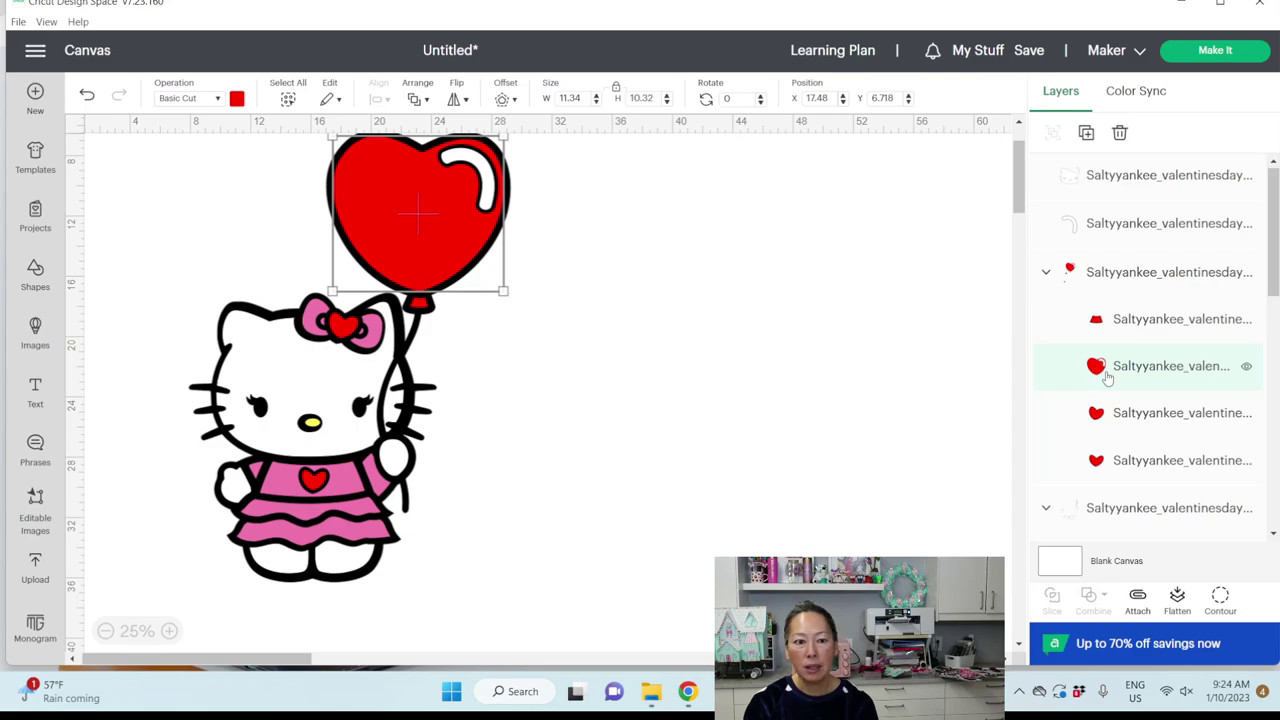
pyautogui.scroll(3, 766, 442)
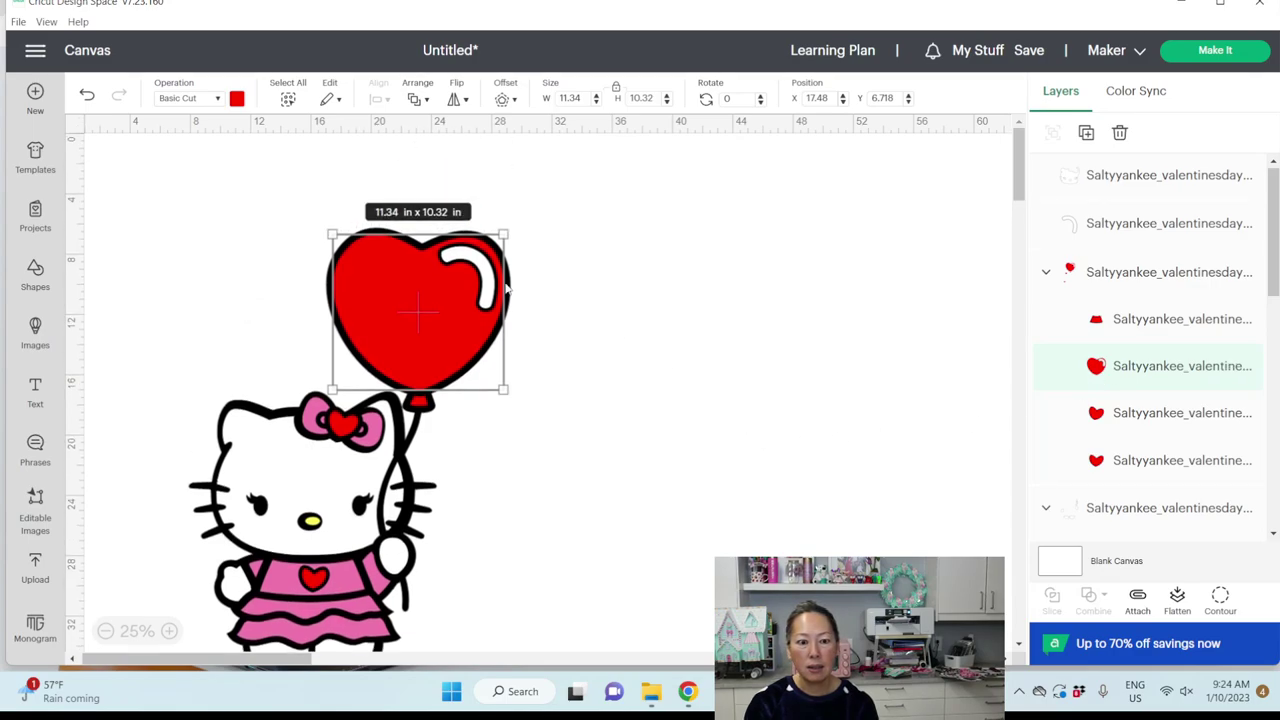
pyautogui.click(575, 290)
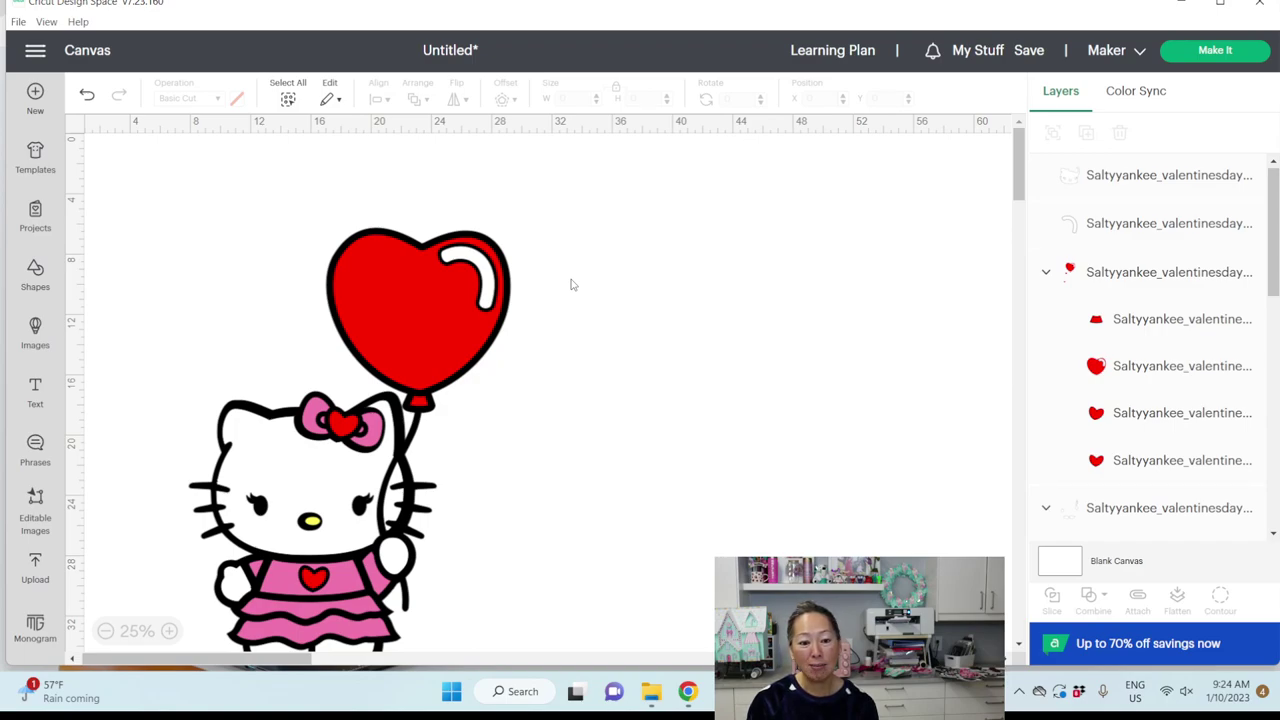
# Pull the red heart group aside, ungroup it, and reposition the big red heart.
pyautogui.moveTo(443, 315); pyautogui.dragTo(799, 266)
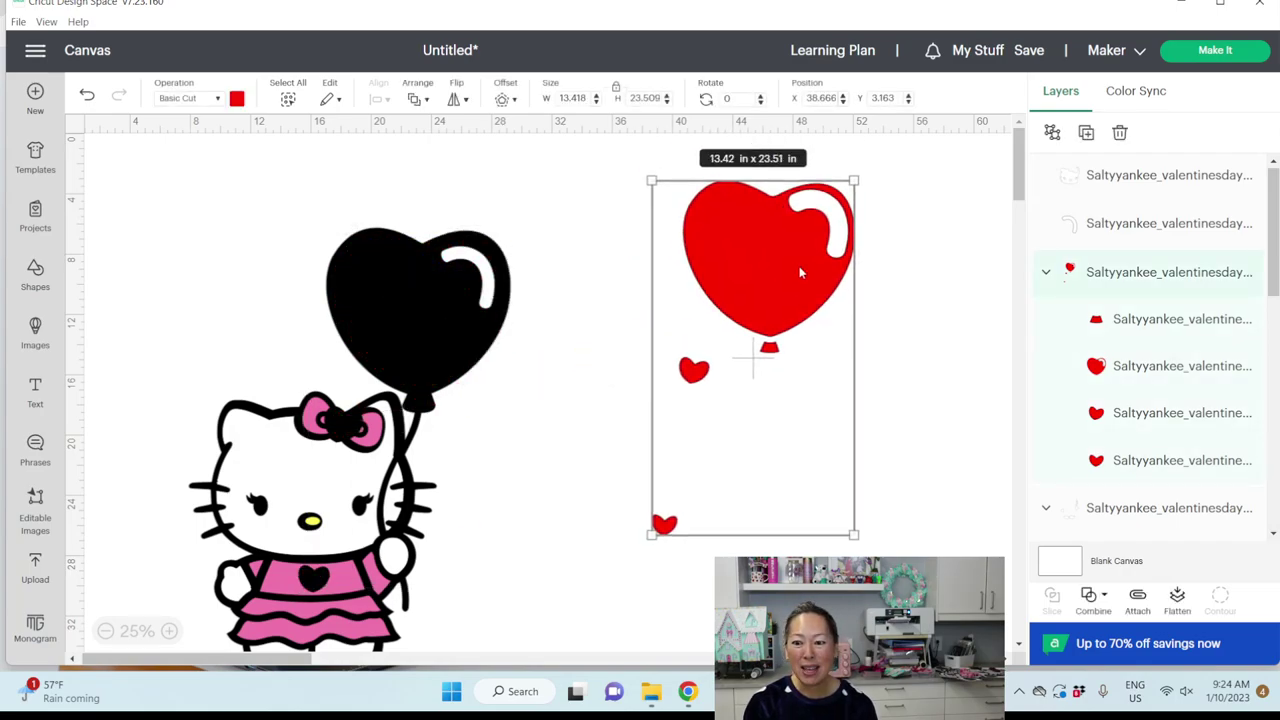
pyautogui.click(1053, 136)
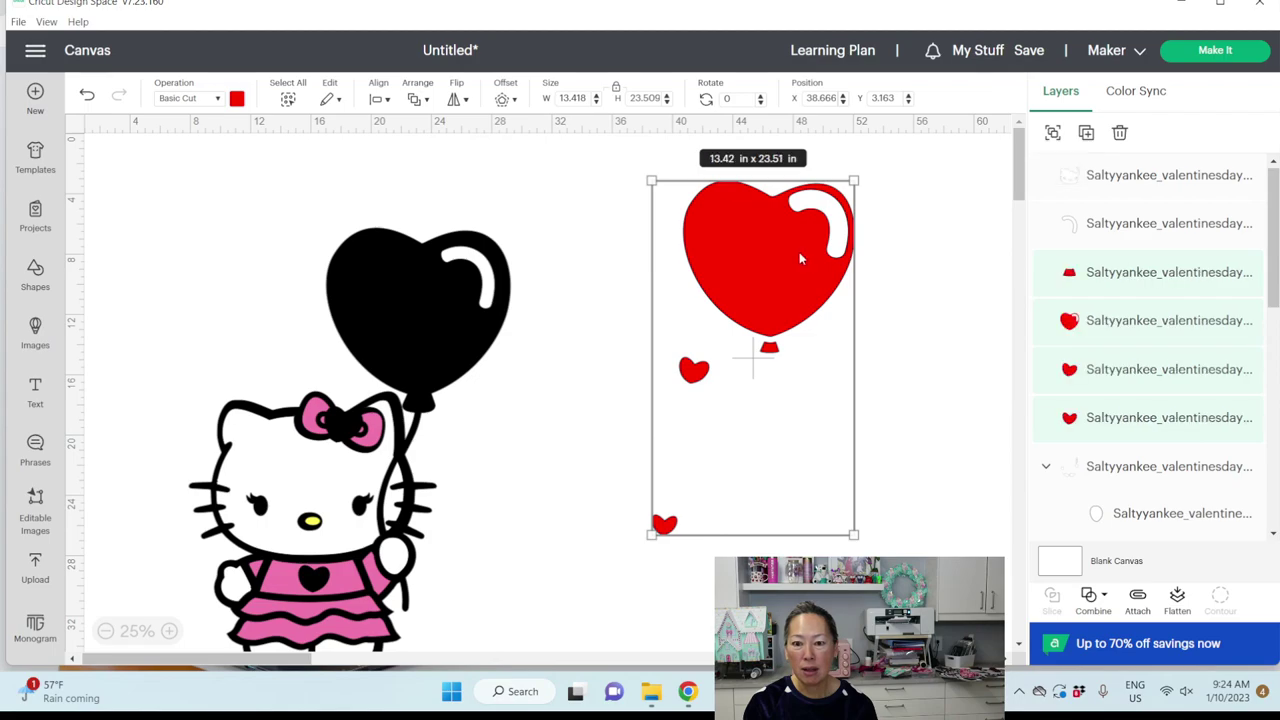
pyautogui.moveTo(799, 252); pyautogui.dragTo(807, 317)
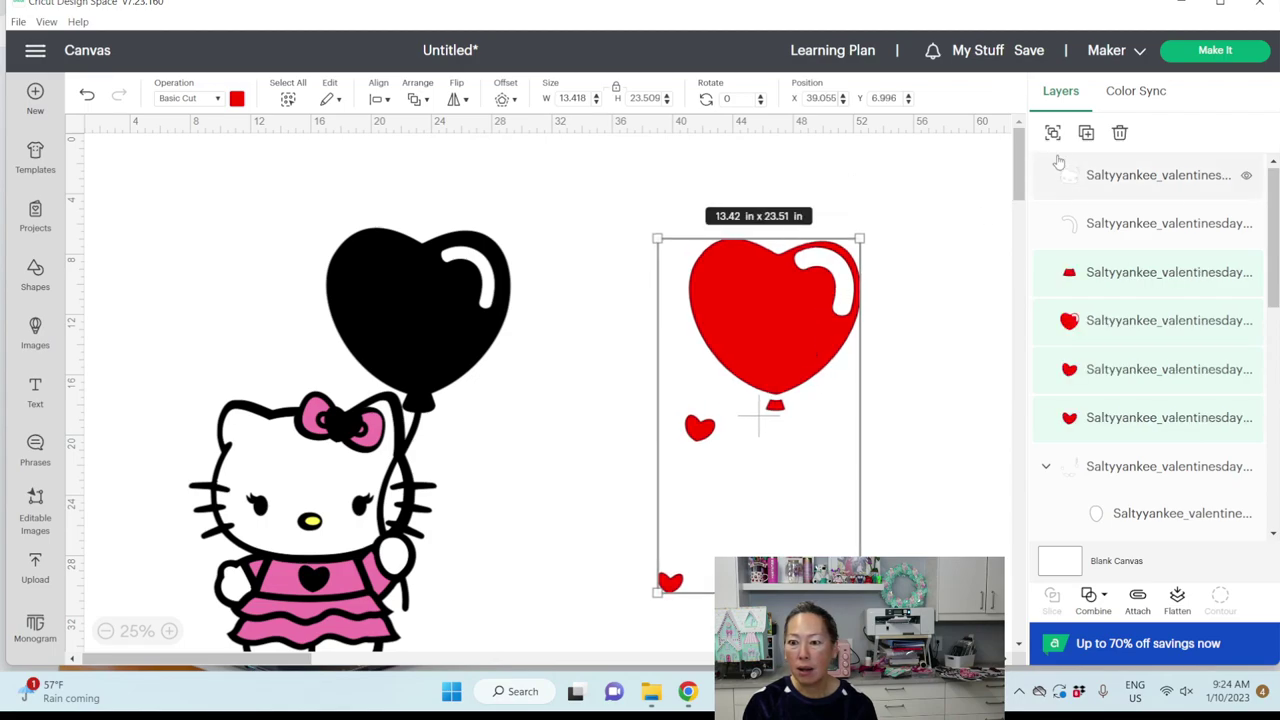
pyautogui.click(818, 287)
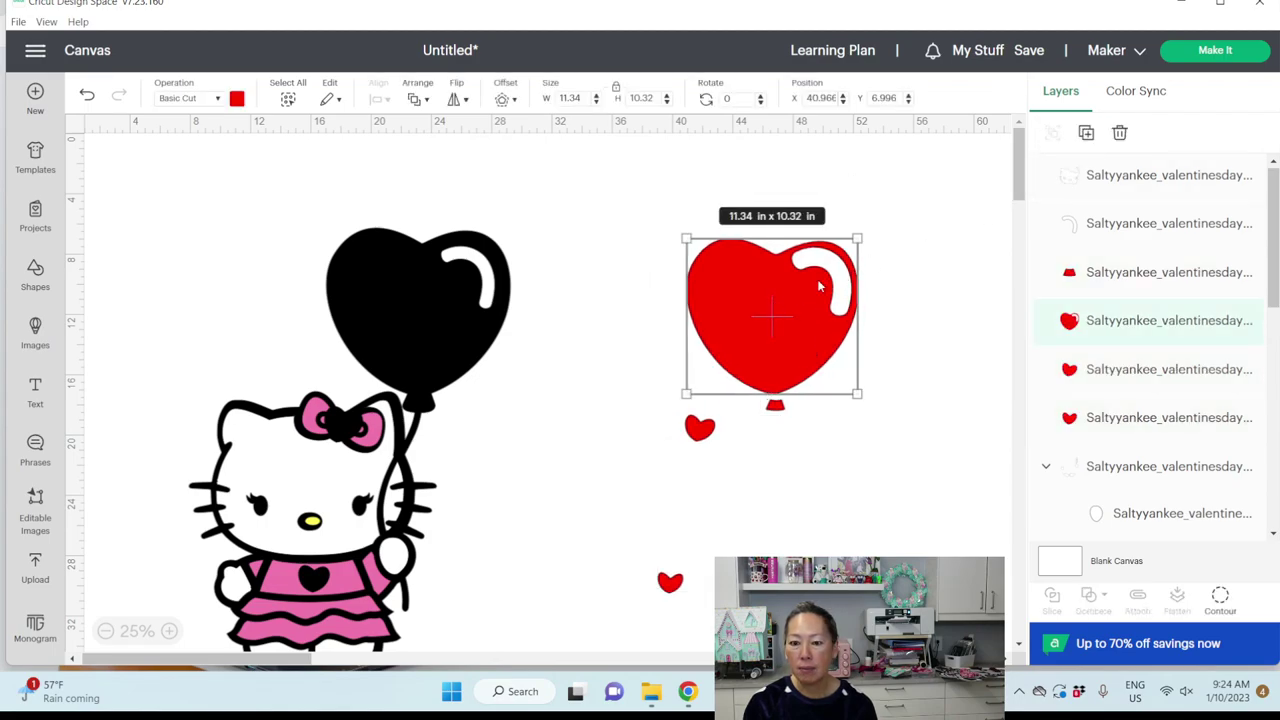
pyautogui.moveTo(833, 280)
pyautogui.mouseDown()
pyautogui.moveTo(781, 285)
pyautogui.moveTo(811, 258)
pyautogui.moveTo(811, 269)
pyautogui.mouseUp()
# Move the balloon's white highlight onto the red heart's upper right and pull Kitty's white face aside.
pyautogui.moveTo(493, 285); pyautogui.dragTo(823, 278)
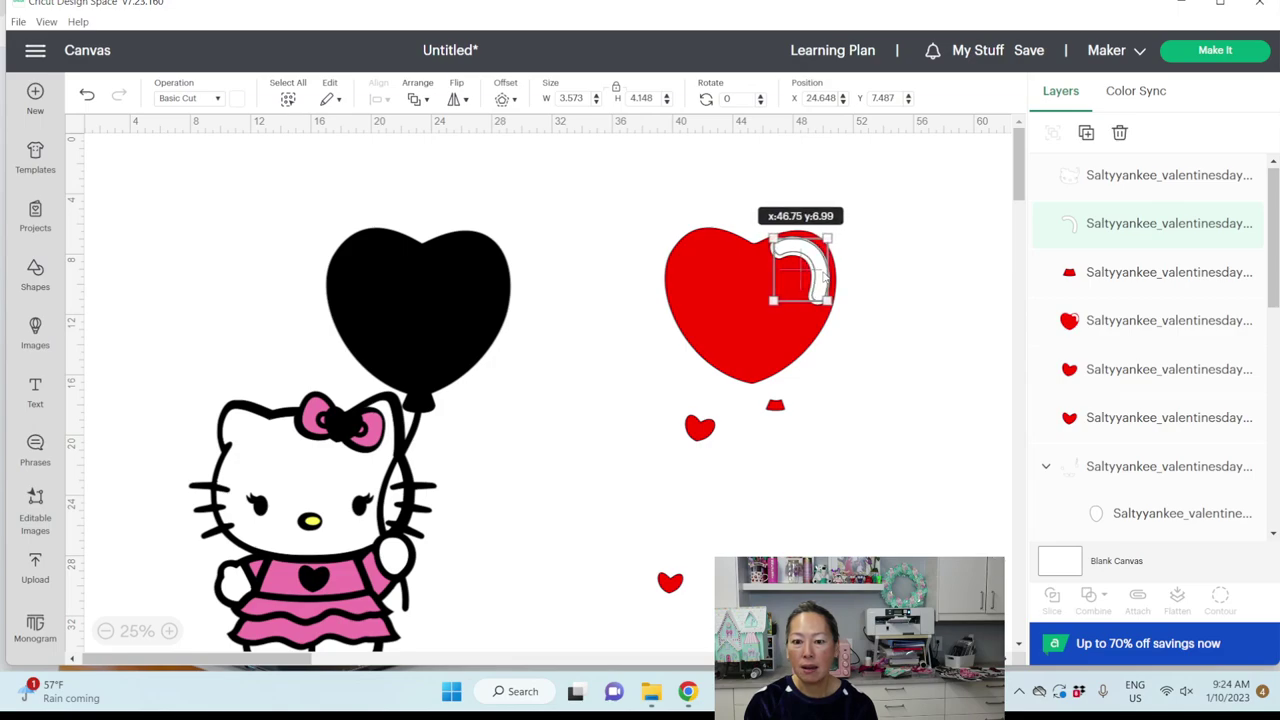
pyautogui.moveTo(825, 278); pyautogui.dragTo(824, 280)
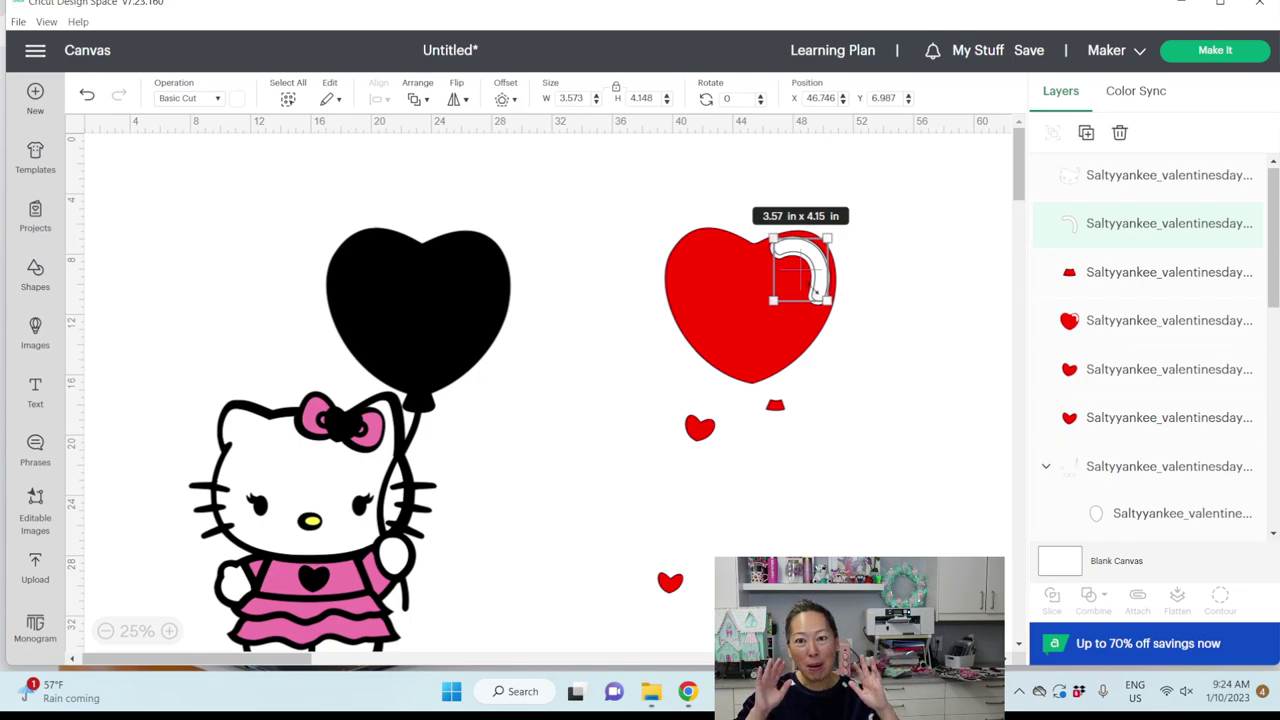
pyautogui.moveTo(397, 421); pyautogui.dragTo(687, 441)
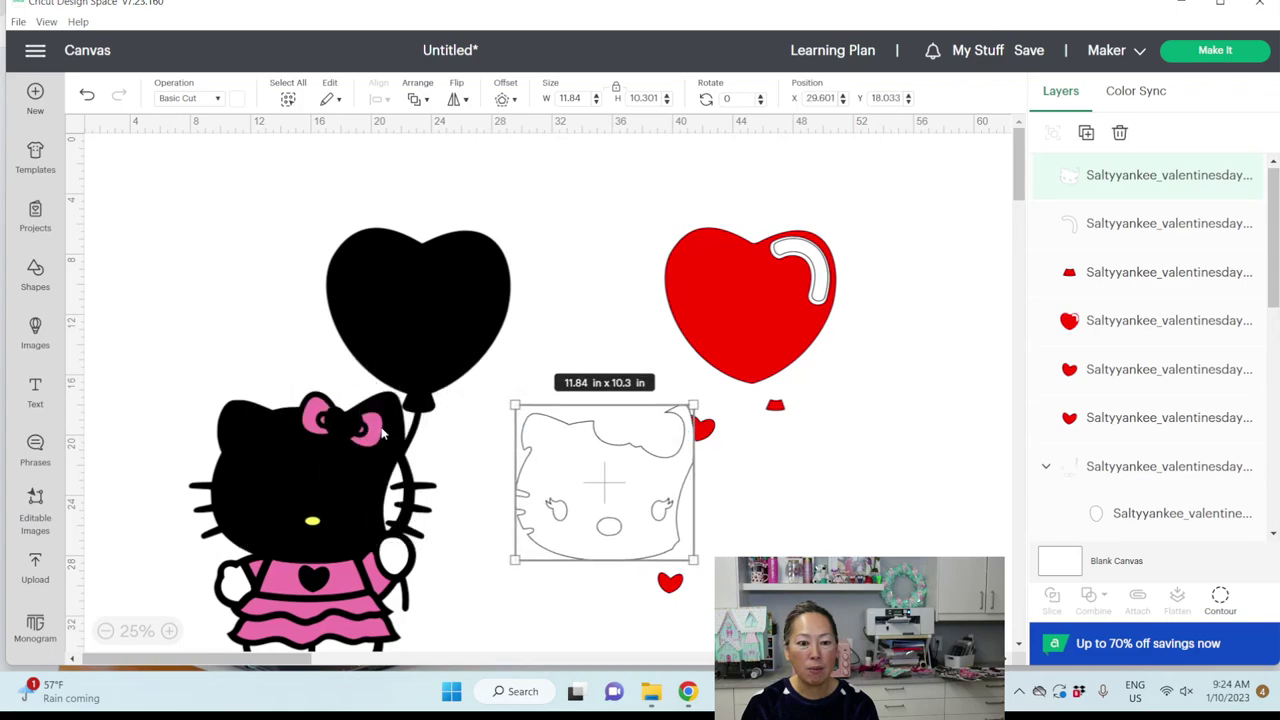
# Move the pink bow and dress pieces off the figure, ungroup them, and raise the bow.
pyautogui.moveTo(375, 430); pyautogui.dragTo(1005, 349)
pyautogui.click(1053, 135)
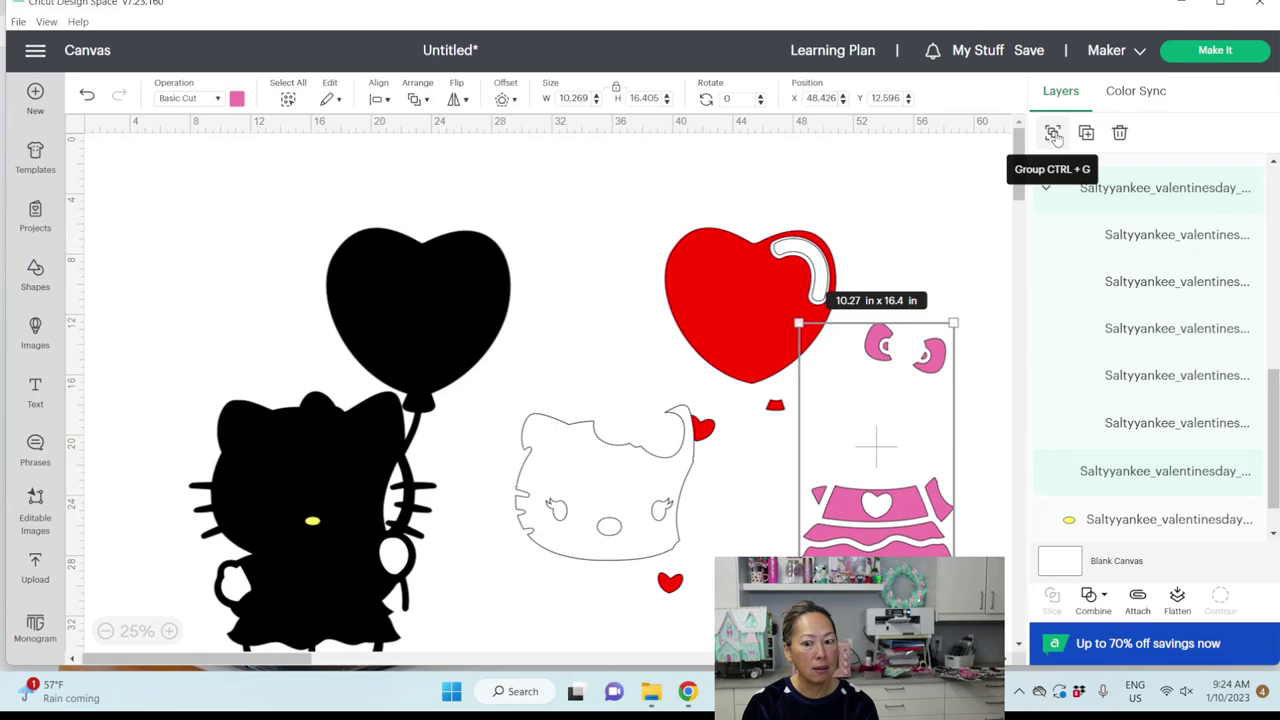
pyautogui.click(908, 254)
pyautogui.moveTo(918, 357); pyautogui.dragTo(916, 205)
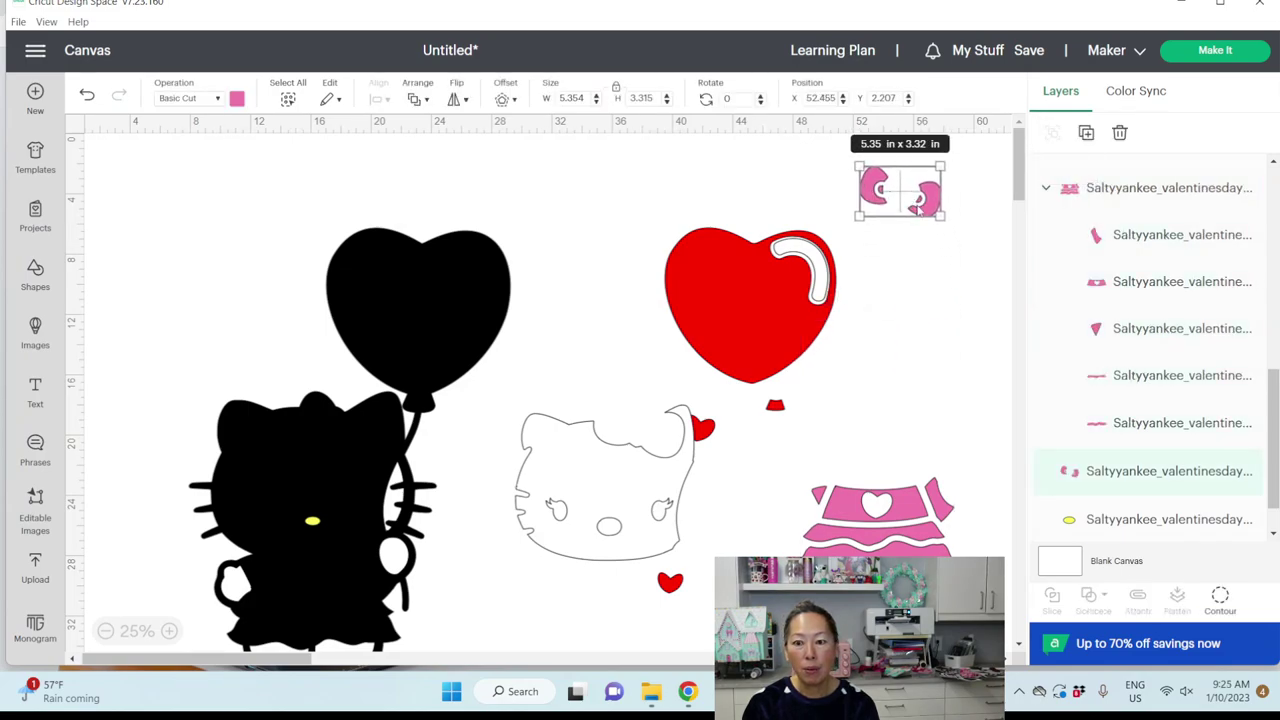
# Duplicate the pink bow twice, stack the copies at top right, and nudge the face outline.
pyautogui.click(1087, 134)
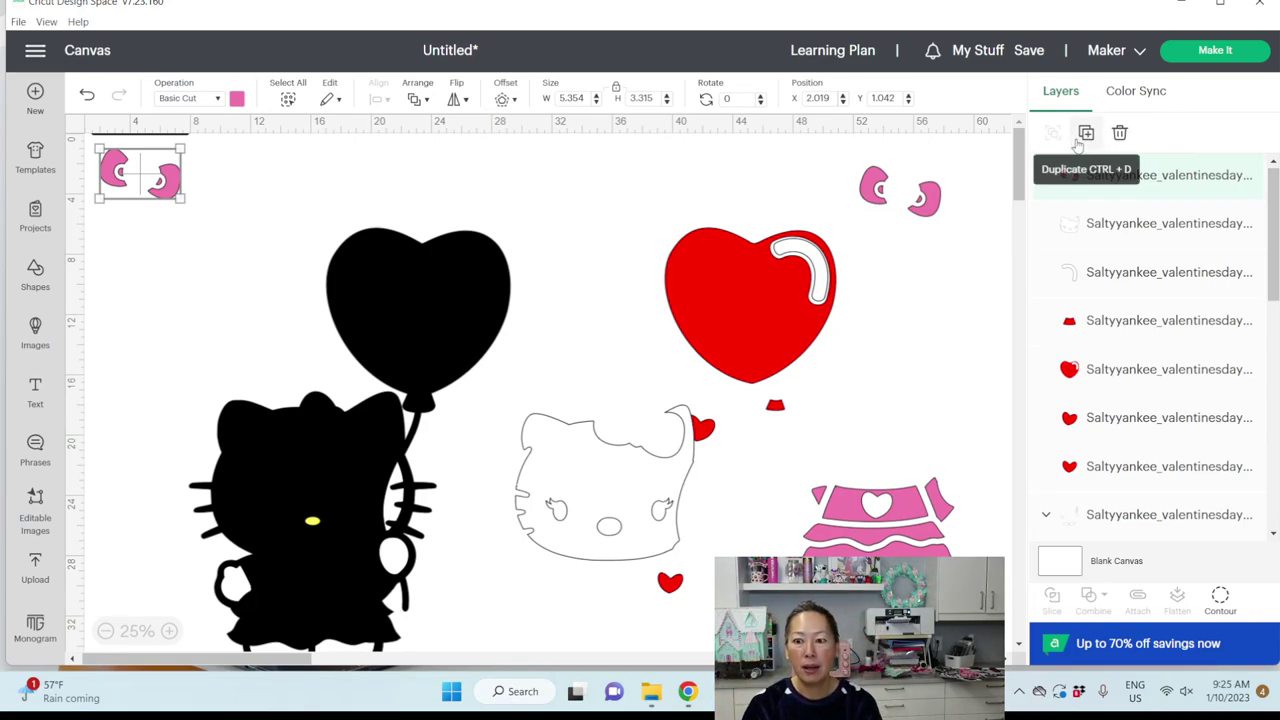
pyautogui.click(1087, 134)
pyautogui.moveTo(212, 215); pyautogui.dragTo(939, 205)
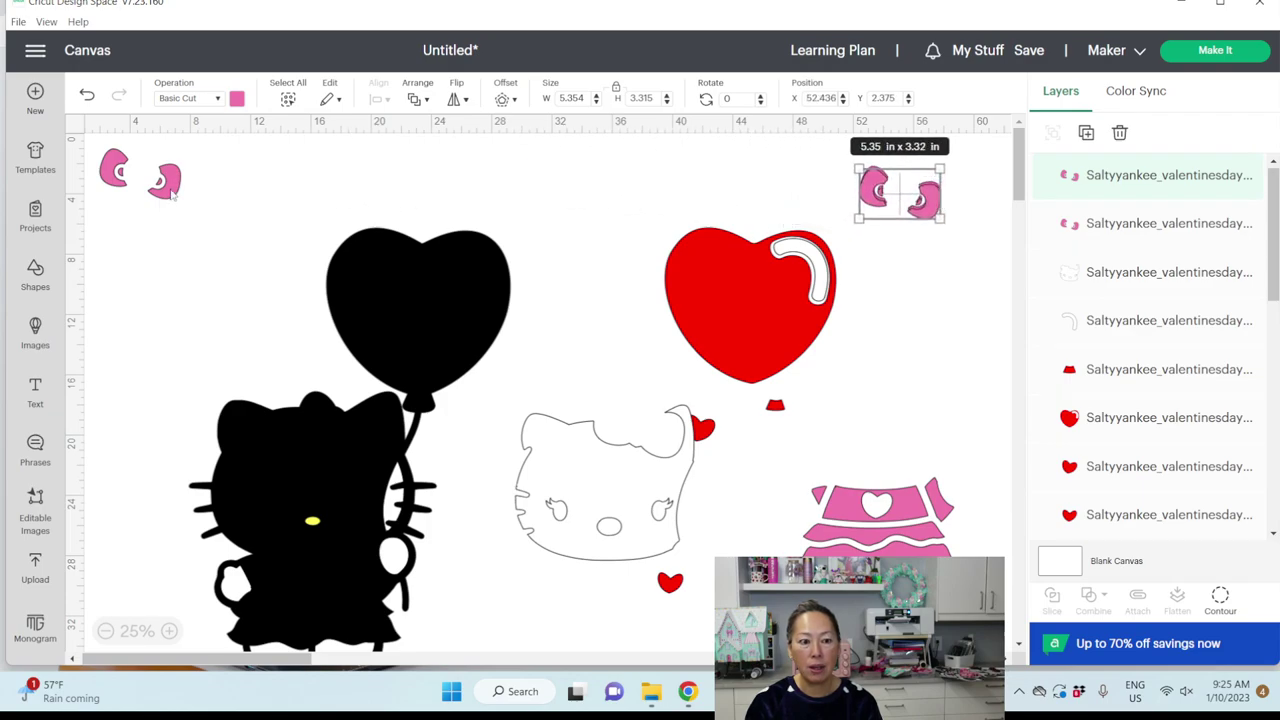
pyautogui.moveTo(176, 195); pyautogui.dragTo(950, 234)
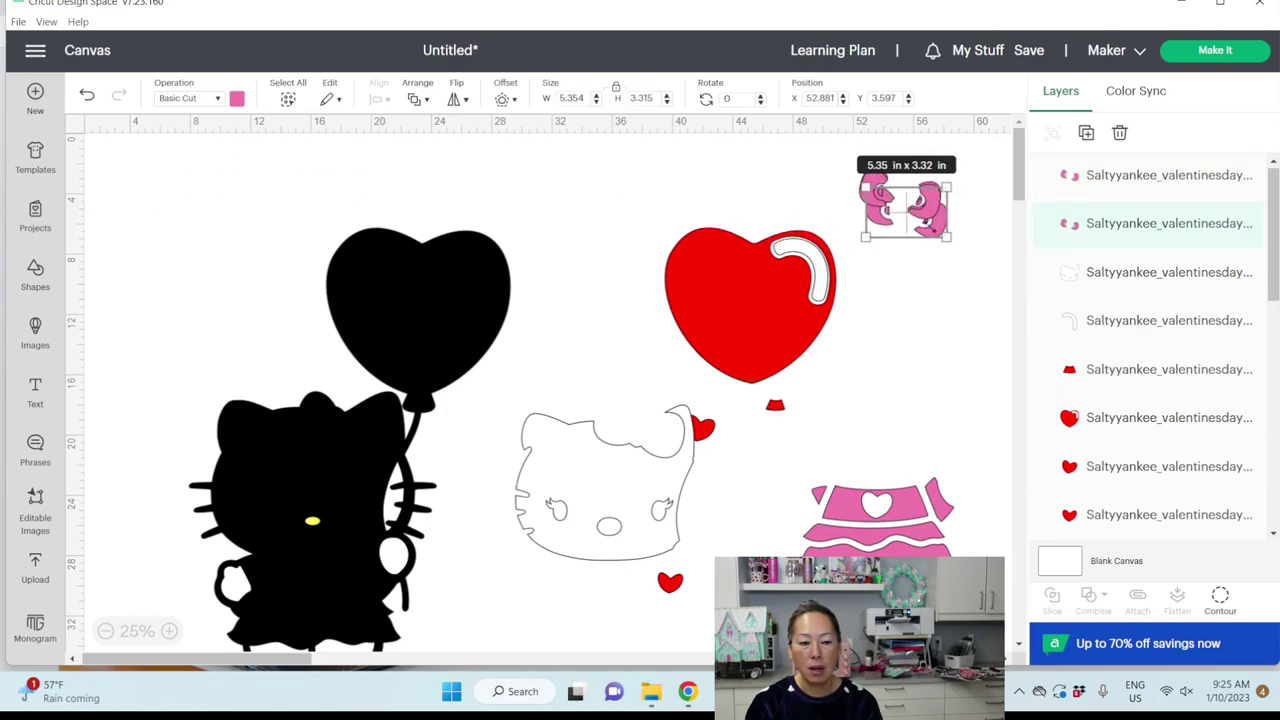
pyautogui.click(858, 449)
pyautogui.moveTo(670, 462); pyautogui.dragTo(632, 474)
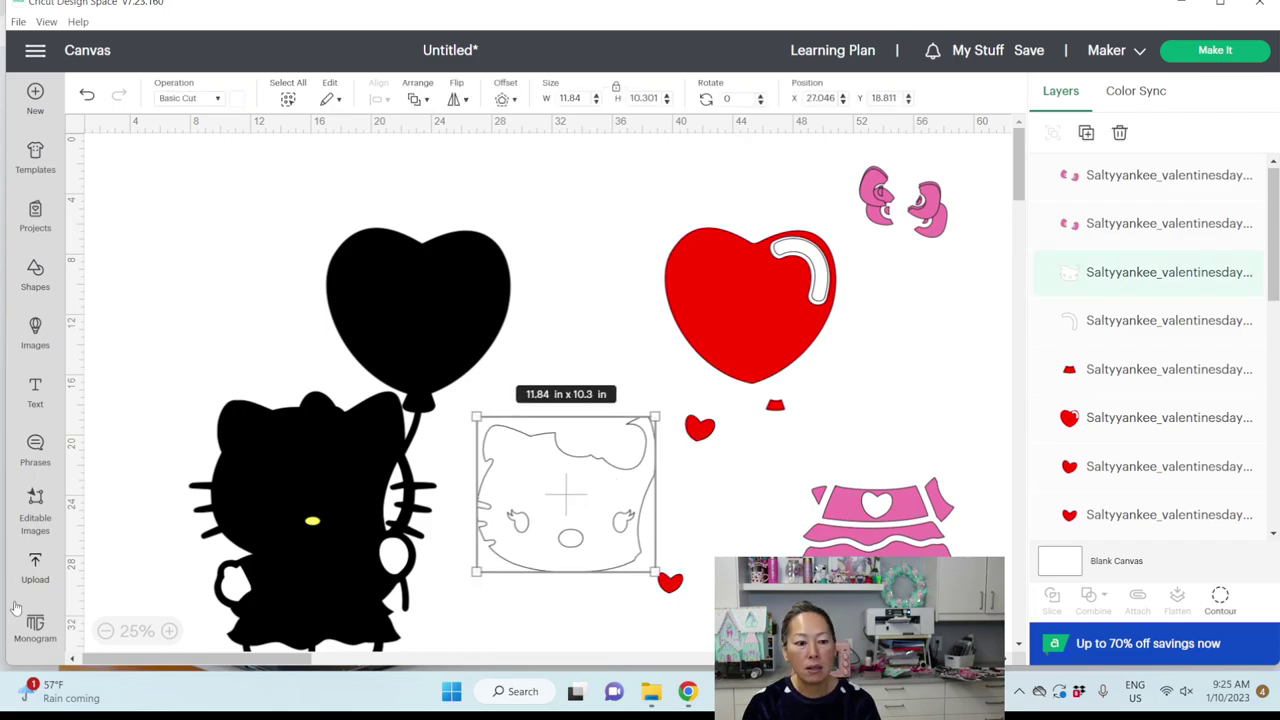
# Add the uploaded Hello Kitty balloon image, flatten it, and enlarge it to 12.857 × 18.102 in at top-left.
pyautogui.click(36, 568)
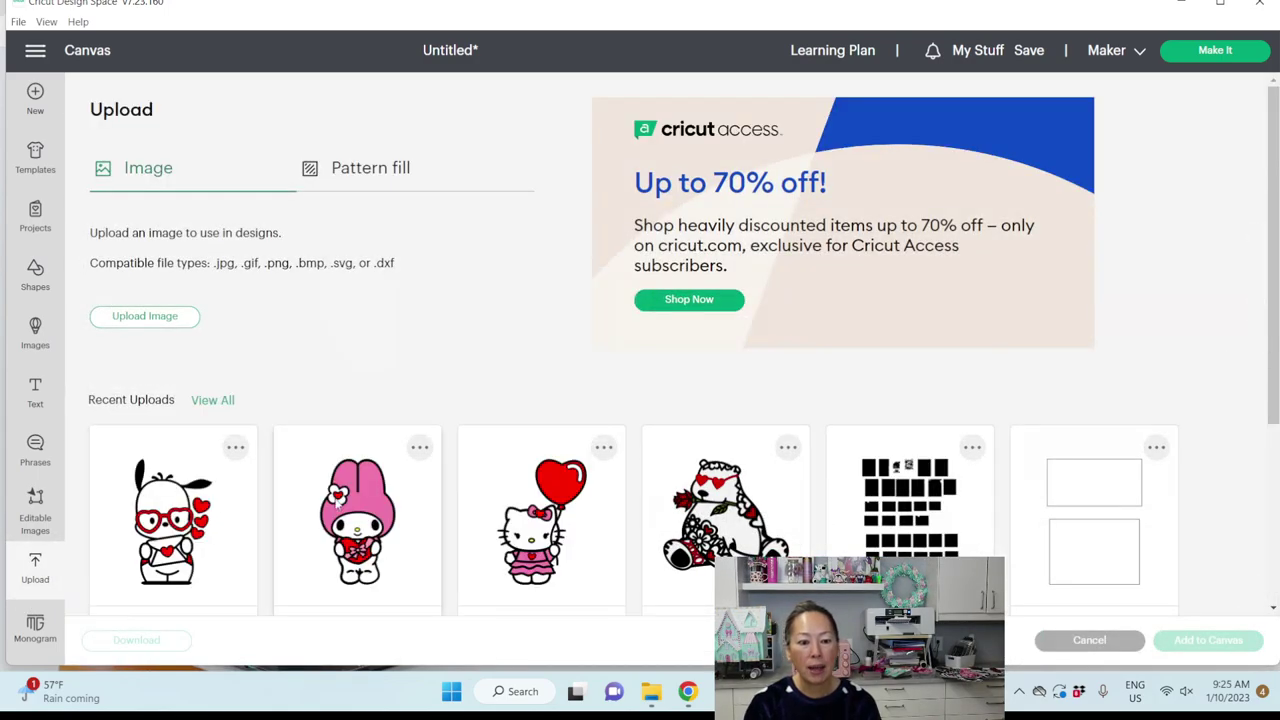
pyautogui.click(546, 518)
pyautogui.click(1228, 640)
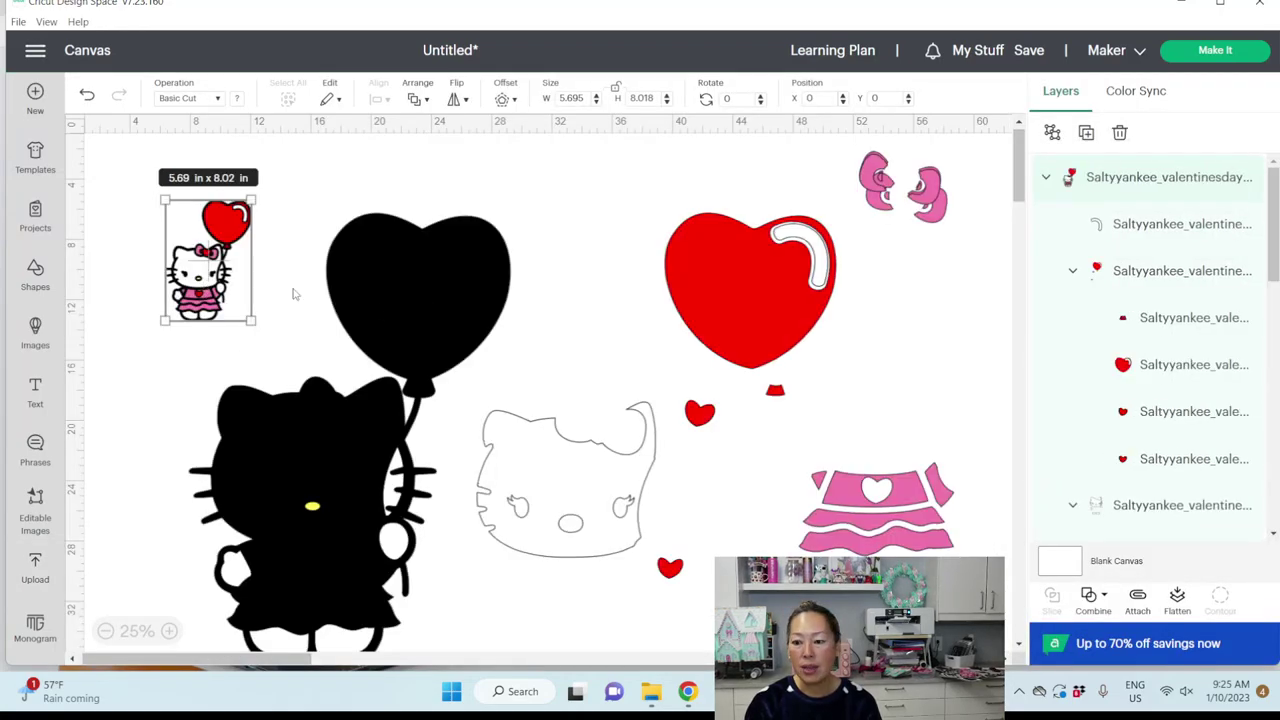
pyautogui.click(1177, 597)
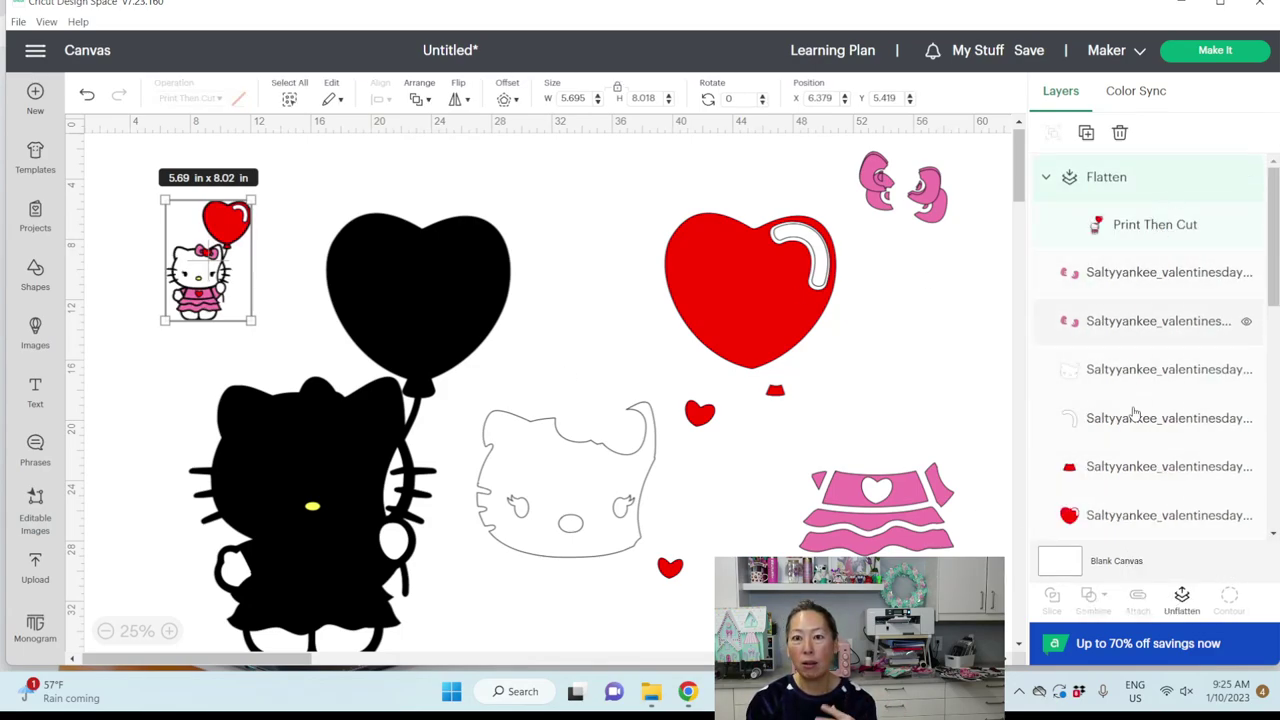
pyautogui.moveTo(252, 320); pyautogui.dragTo(357, 471)
pyautogui.moveTo(285, 352); pyautogui.dragTo(229, 308)
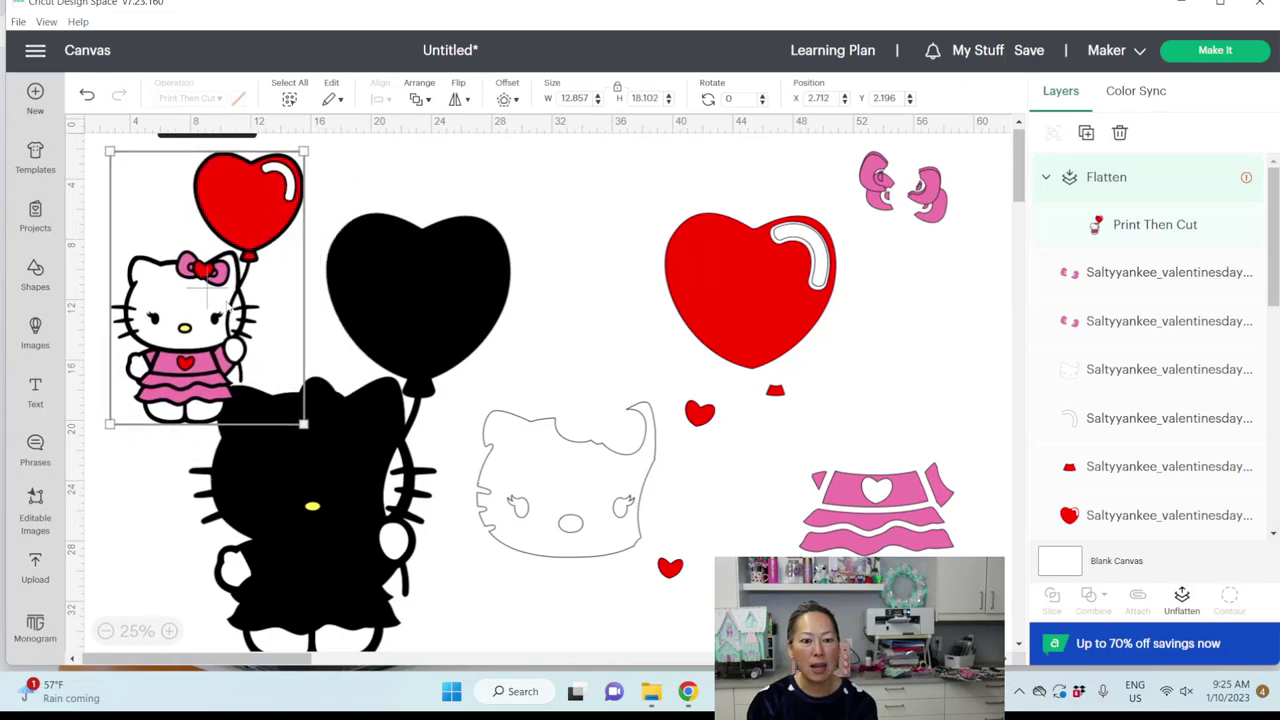
# Move the lower small red heart up beside the other and duplicate the pair twice.
pyautogui.click(703, 416)
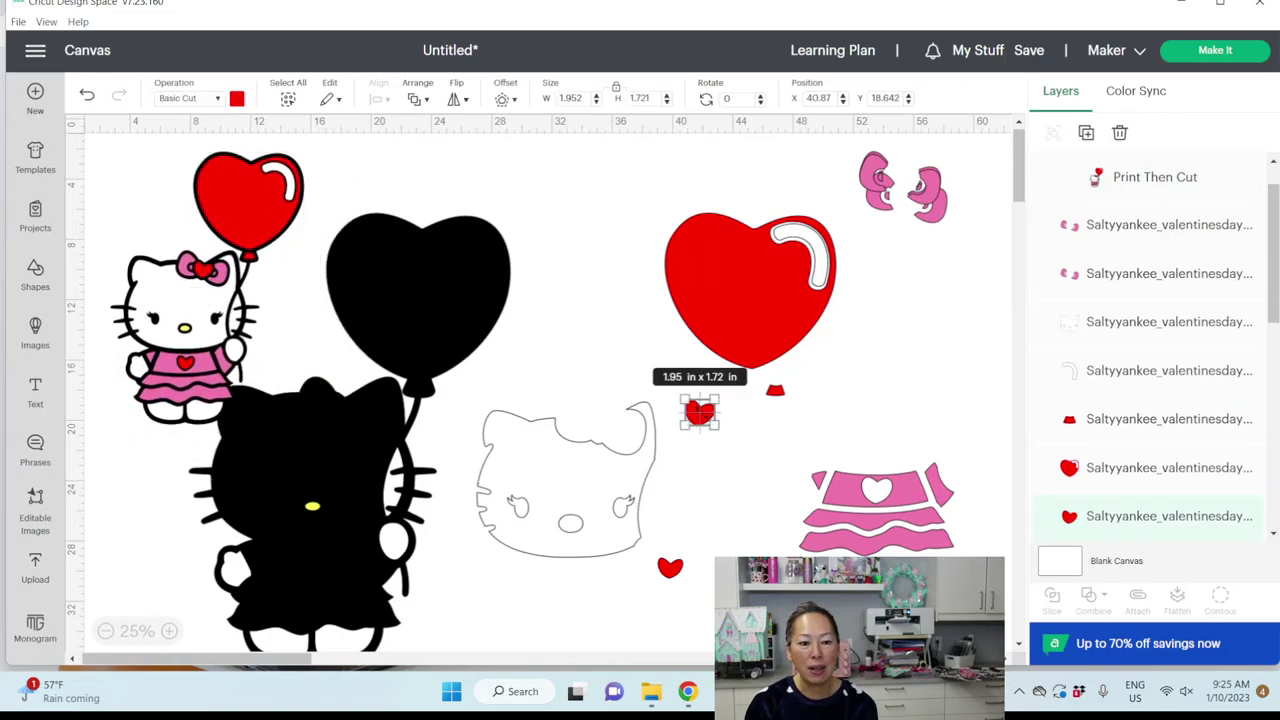
pyautogui.moveTo(670, 567); pyautogui.dragTo(702, 440)
pyautogui.moveTo(729, 496); pyautogui.dragTo(692, 388)
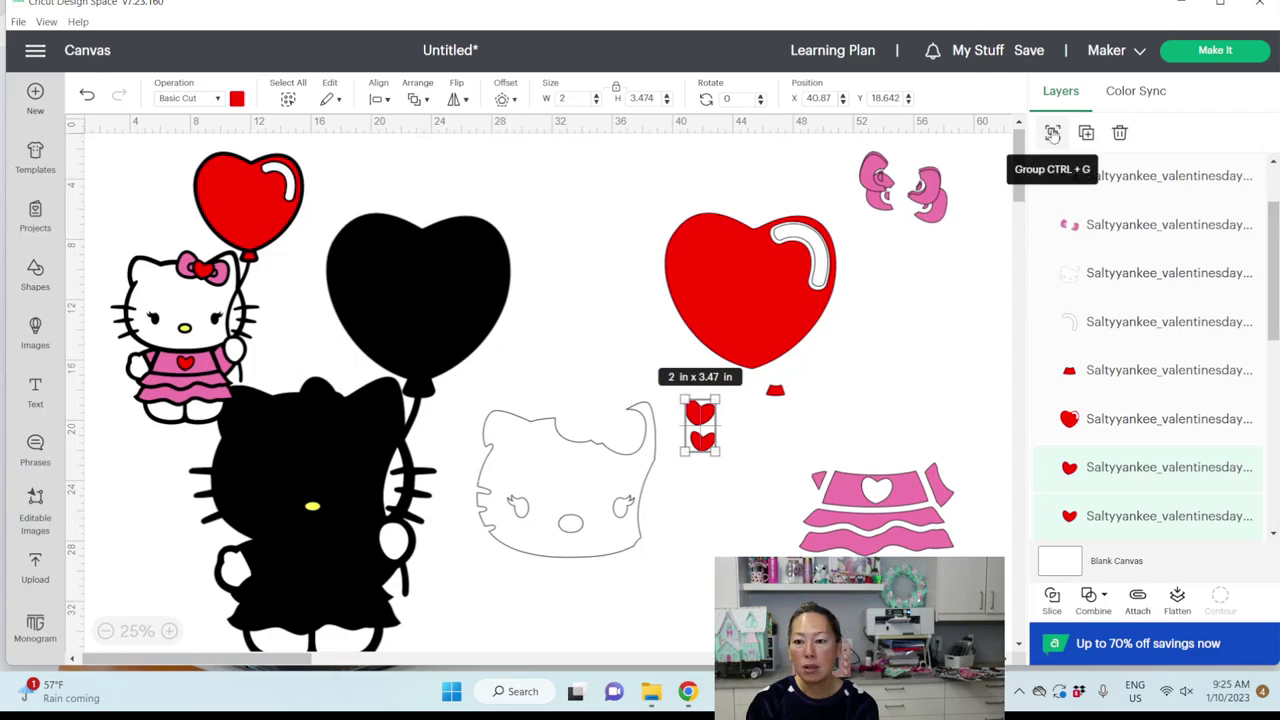
pyautogui.click(1085, 133)
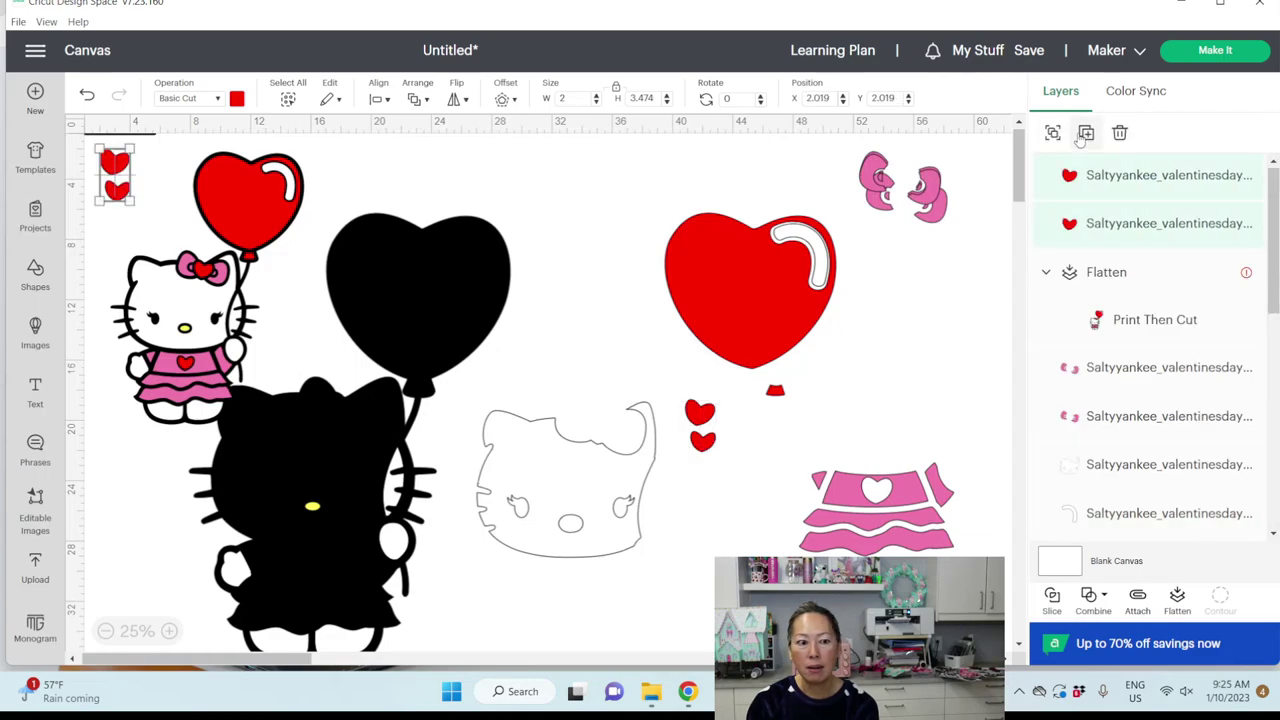
pyautogui.click(1085, 133)
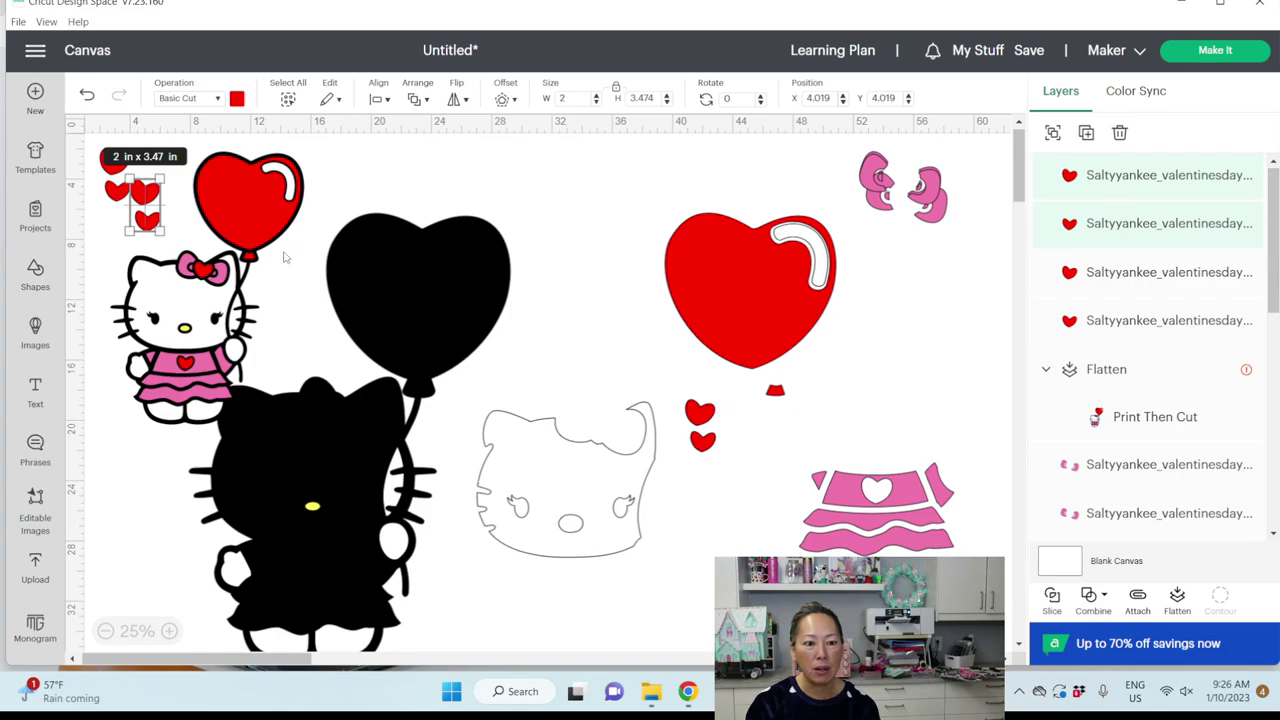
# Delete the flattened Hello Kitty image and move the white face outline up and right.
pyautogui.click(176, 315)
pyautogui.press('Delete')
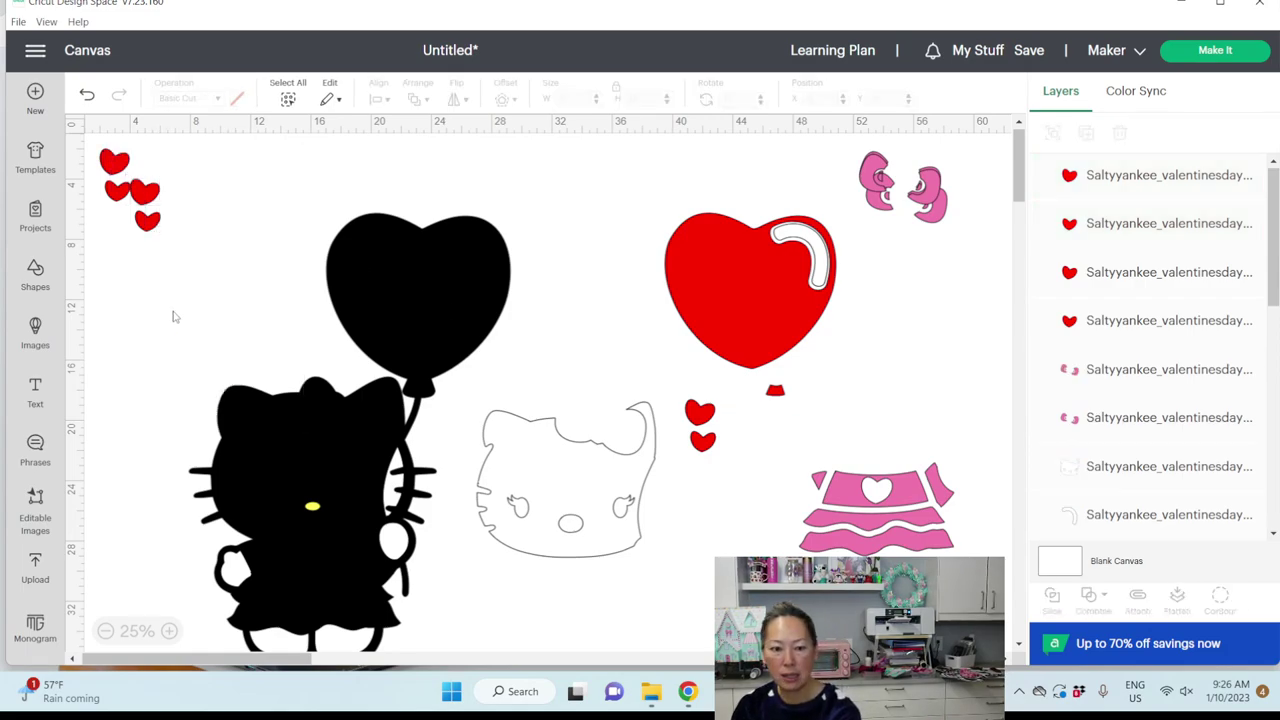
pyautogui.moveTo(581, 499); pyautogui.dragTo(792, 416)
pyautogui.scroll(-2, 480, 450)
pyautogui.moveTo(400, 398); pyautogui.dragTo(640, 525)
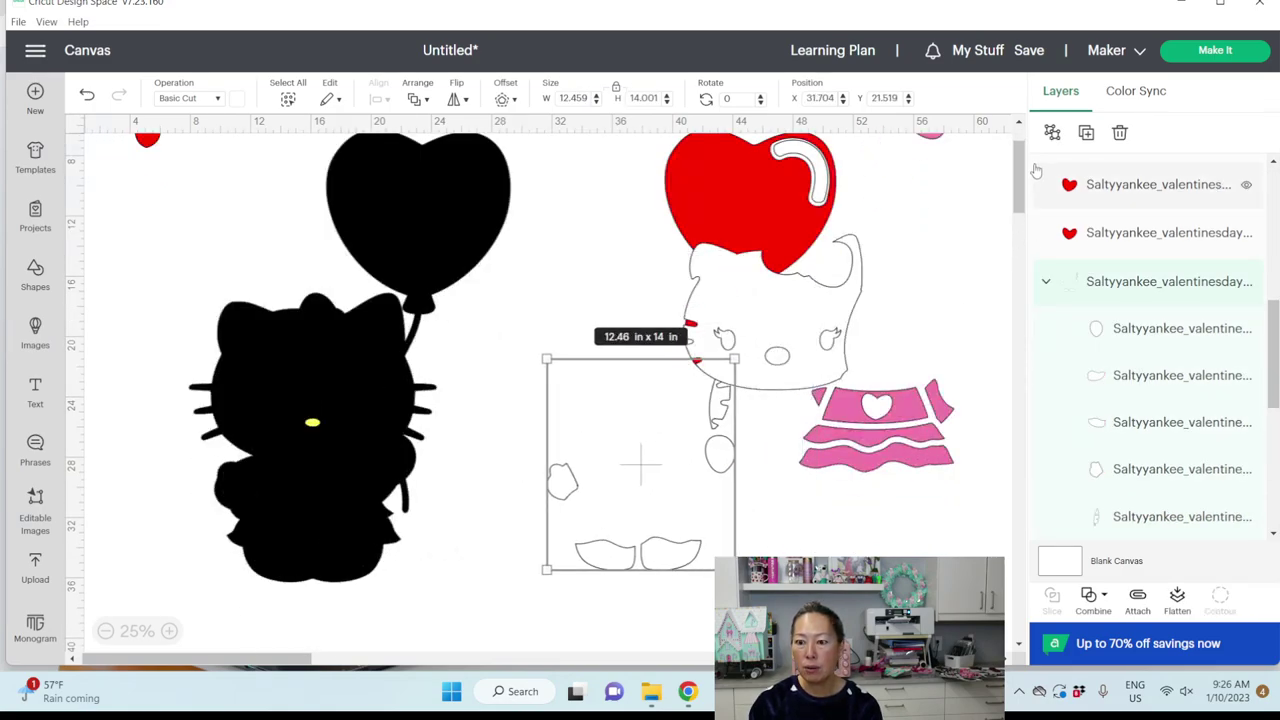
# Ungroup the white pieces, arrange arm, shoe and ovals, pull out the yellow eye, and shift the silhouette.
pyautogui.click(1052, 132)
pyautogui.click(787, 473)
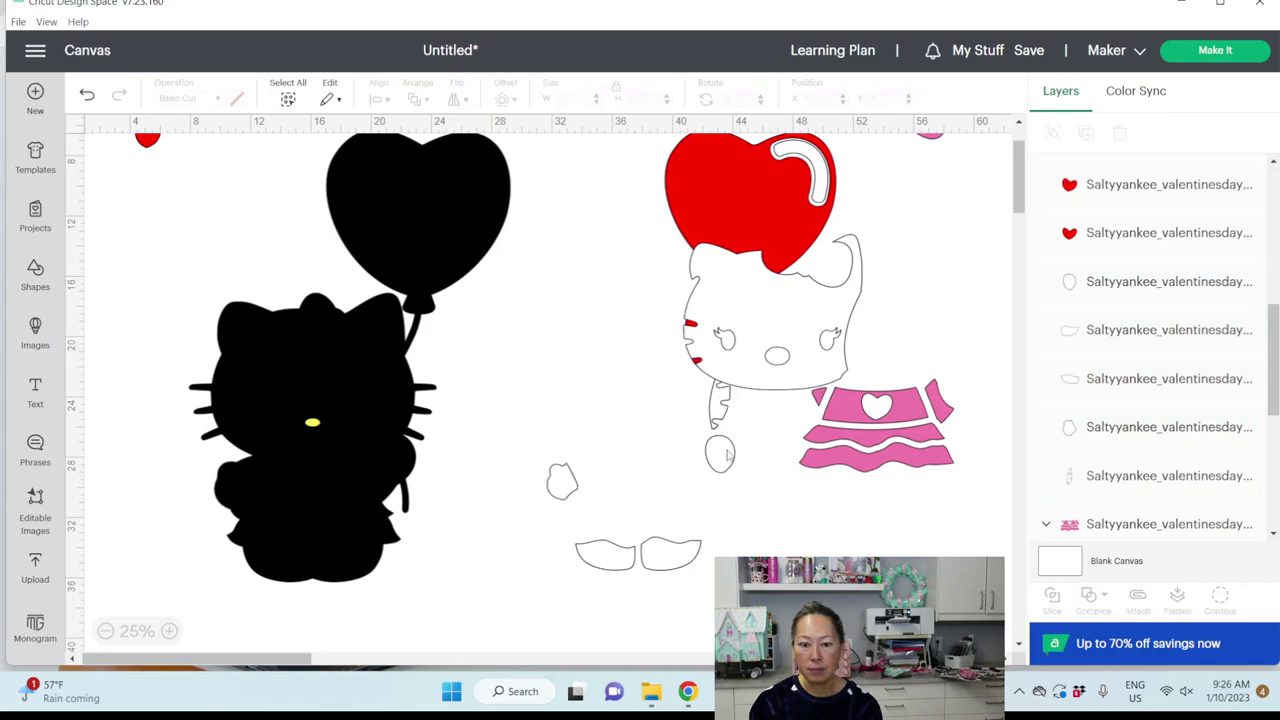
pyautogui.moveTo(730, 455); pyautogui.dragTo(785, 372)
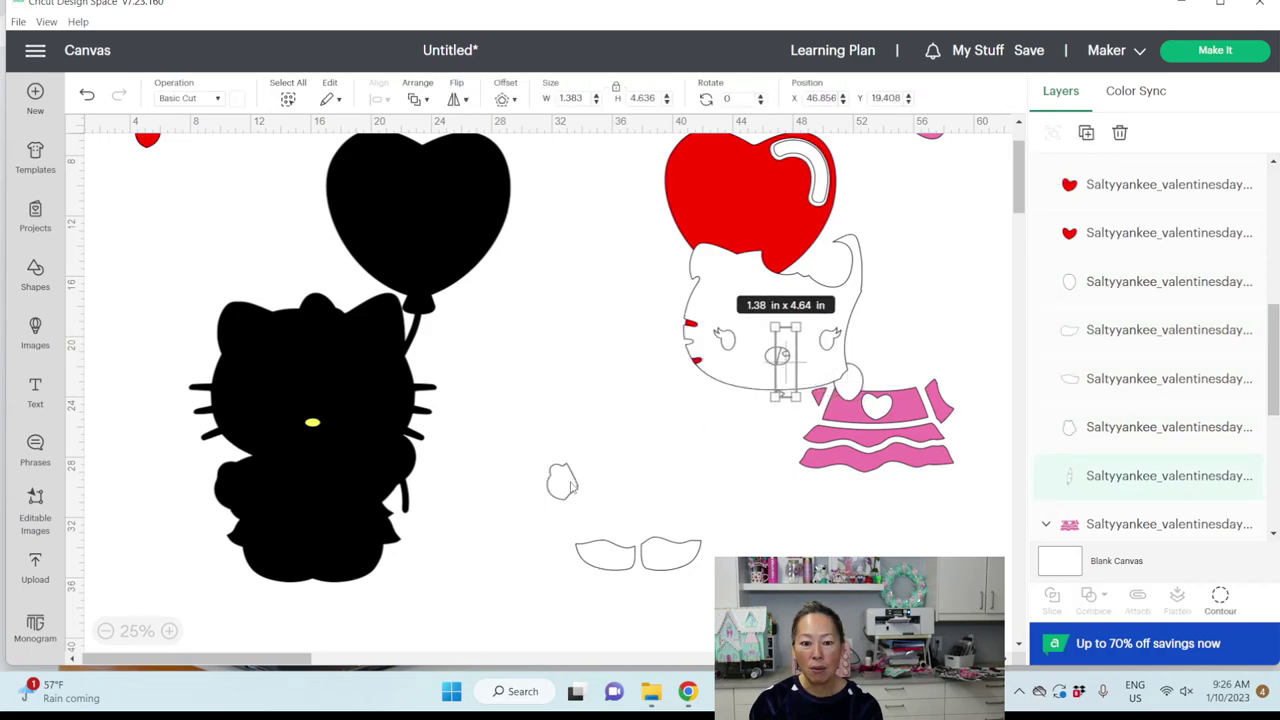
pyautogui.moveTo(577, 483); pyautogui.dragTo(800, 338)
pyautogui.moveTo(669, 561); pyautogui.dragTo(866, 344)
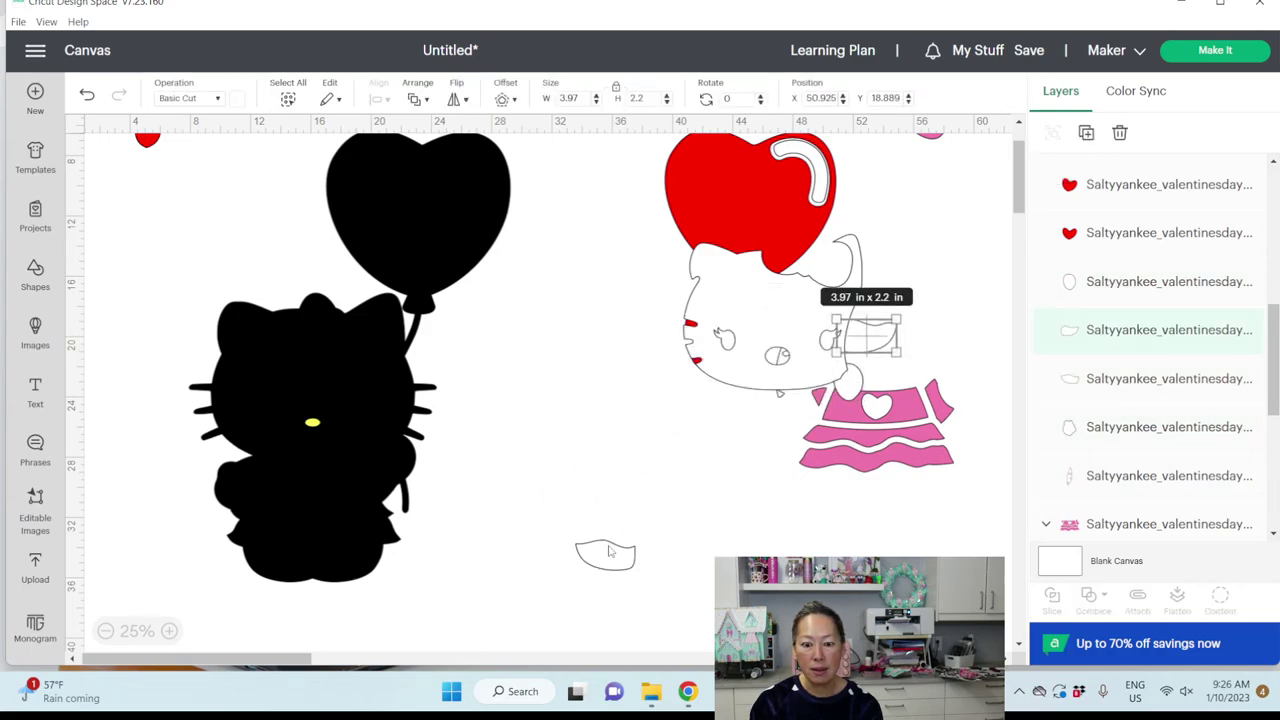
pyautogui.moveTo(612, 551); pyautogui.dragTo(957, 286)
pyautogui.moveTo(312, 425); pyautogui.dragTo(943, 334)
pyautogui.moveTo(354, 381); pyautogui.dragTo(310, 437)
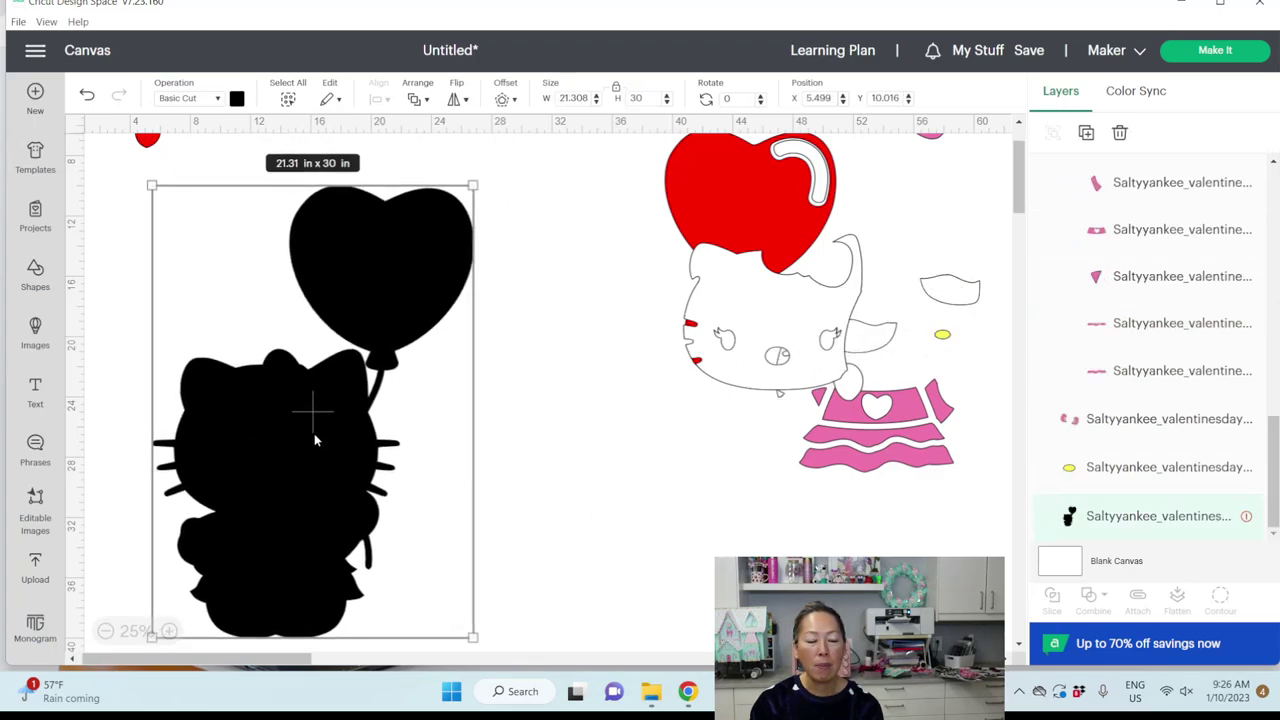
# Search the image library for 'grid of squares' and pick the uploaded 3x3 grid image.
pyautogui.click(35, 332)
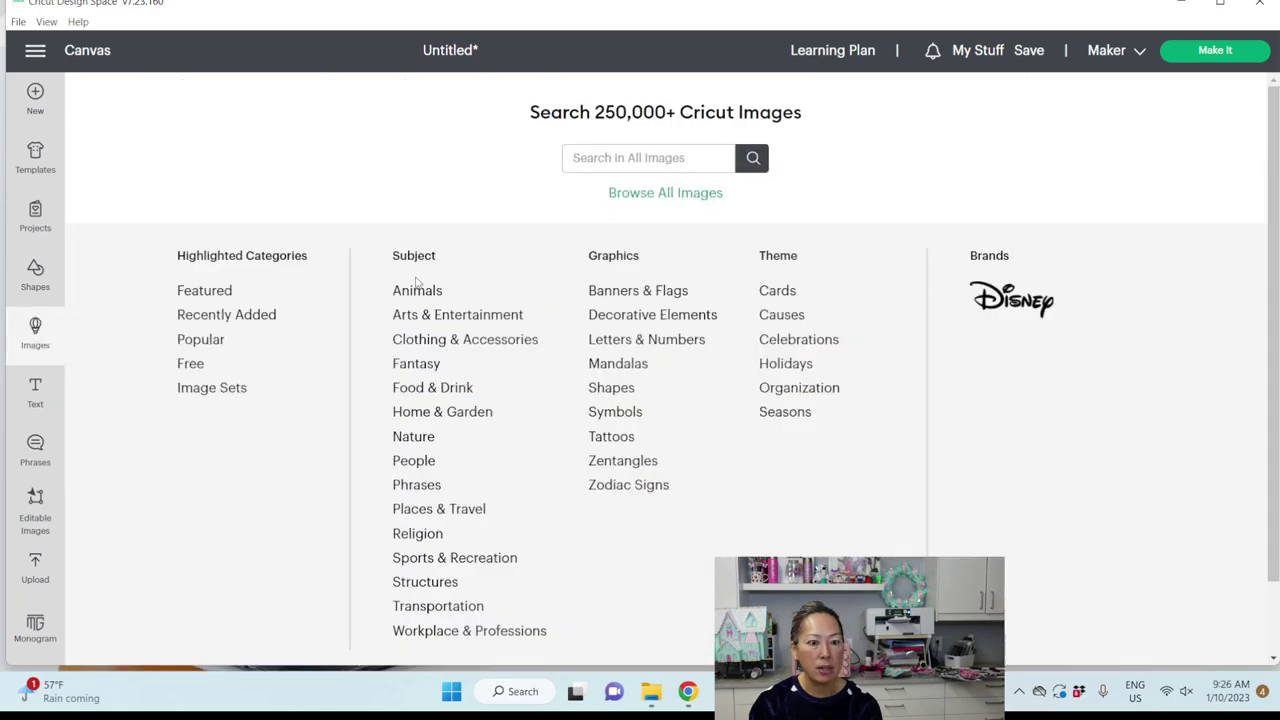
pyautogui.click(672, 157)
pyautogui.write('grid of sq')
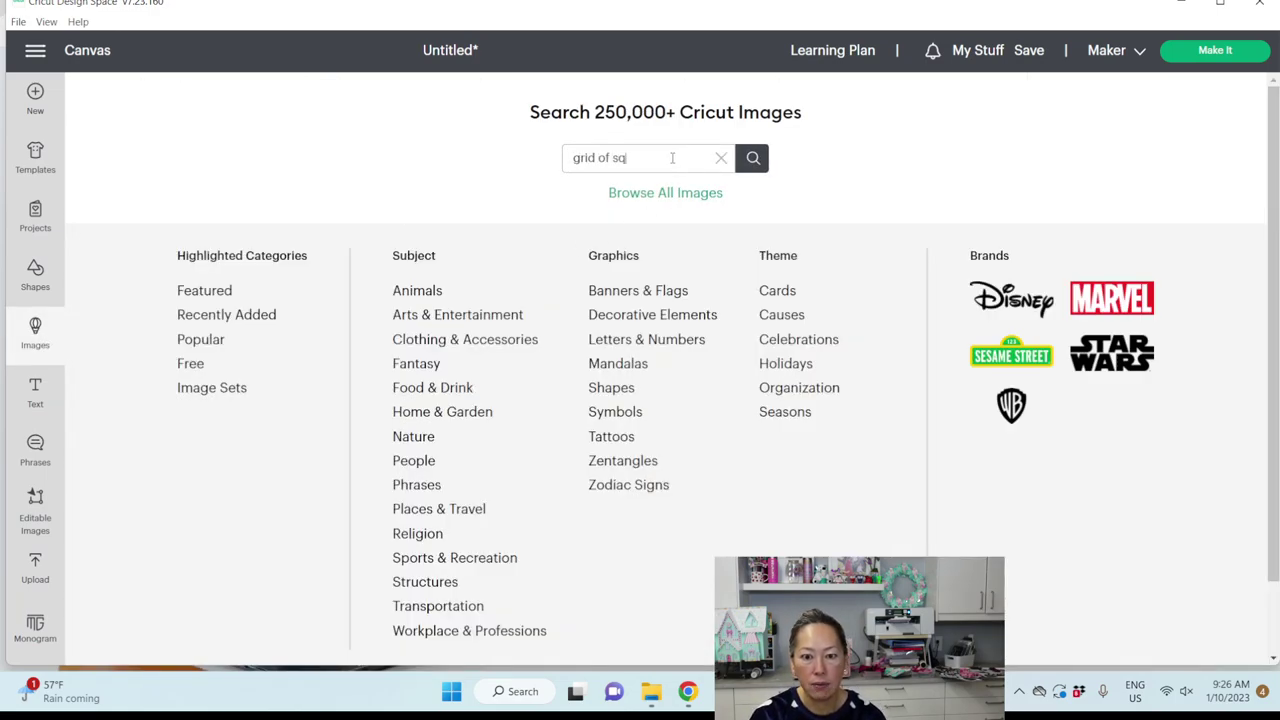
pyautogui.write('uares')
pyautogui.press('Return')
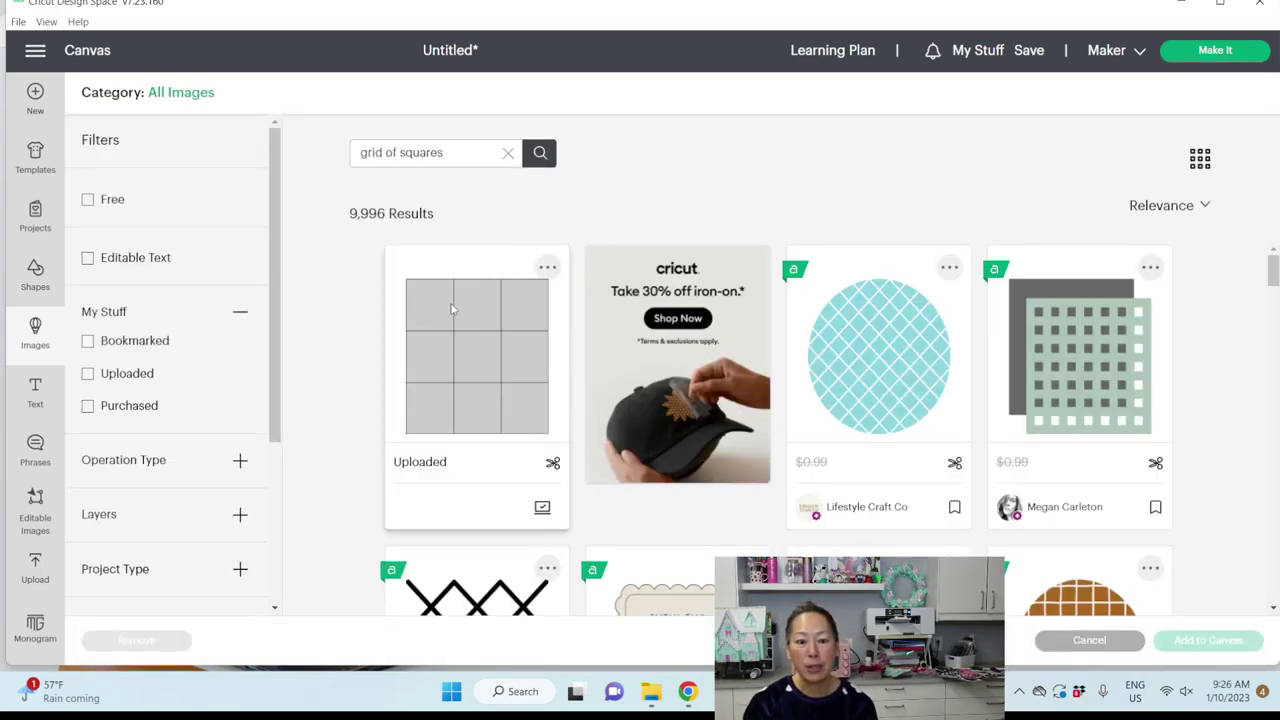
pyautogui.click(433, 358)
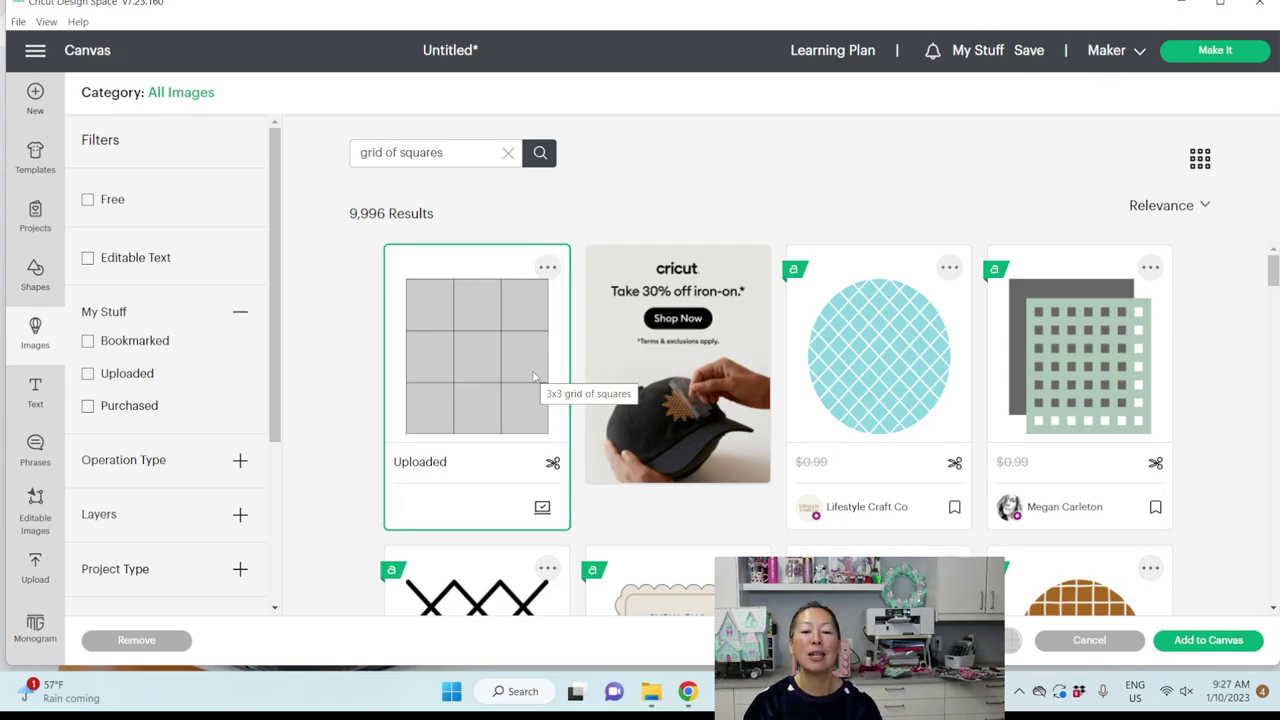
# Add the 3x3 grid to the canvas at X 3, Y 10, then ungroup it into separate squares.
pyautogui.click(1218, 642)
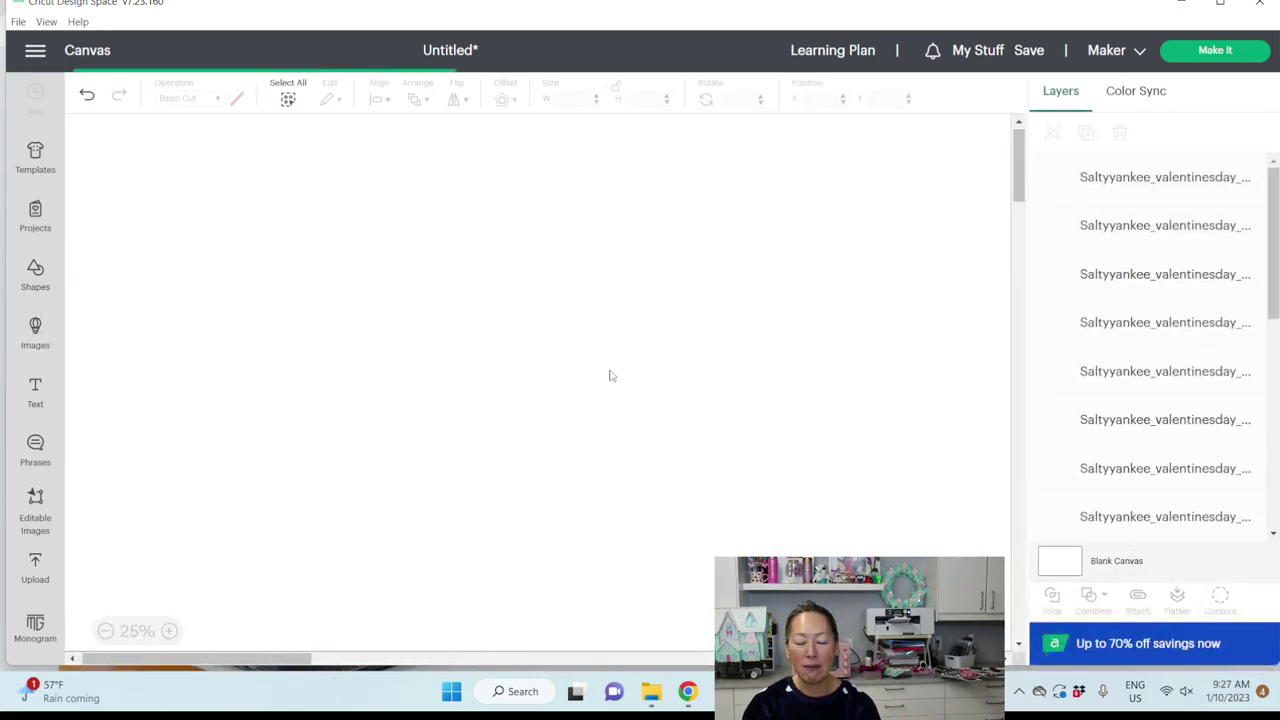
pyautogui.moveTo(345, 252); pyautogui.dragTo(358, 348)
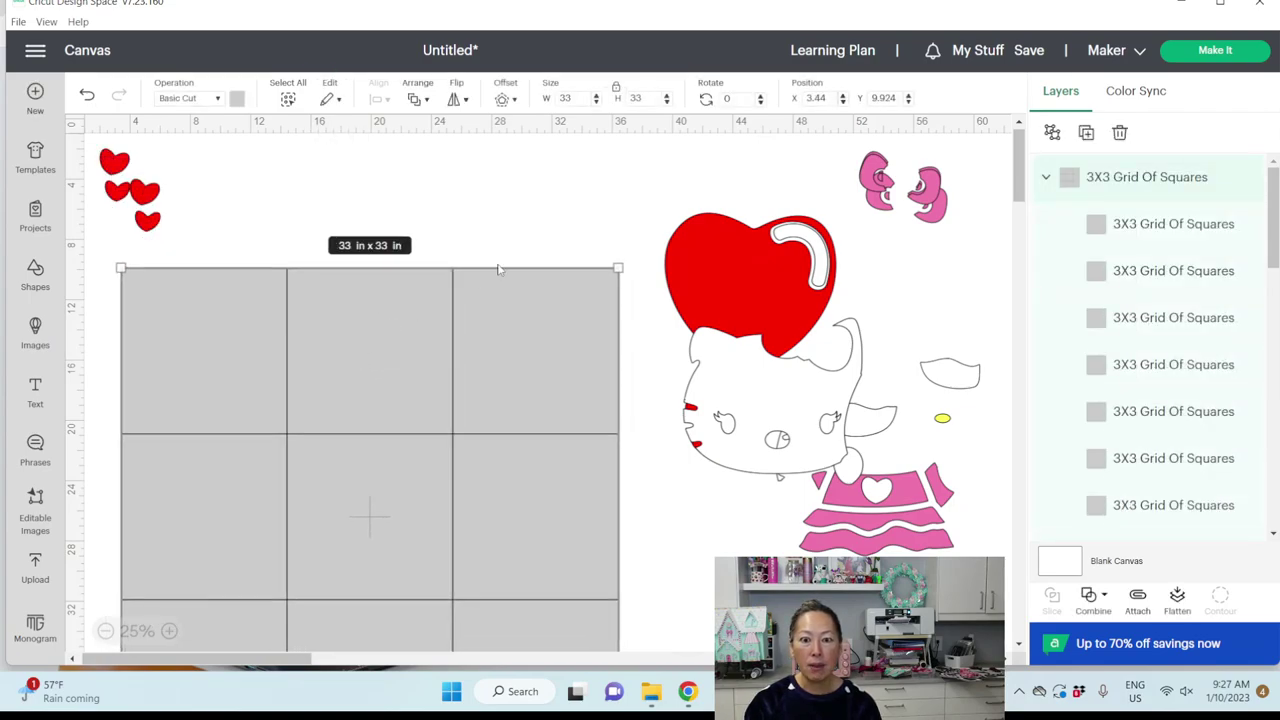
pyautogui.click(818, 97)
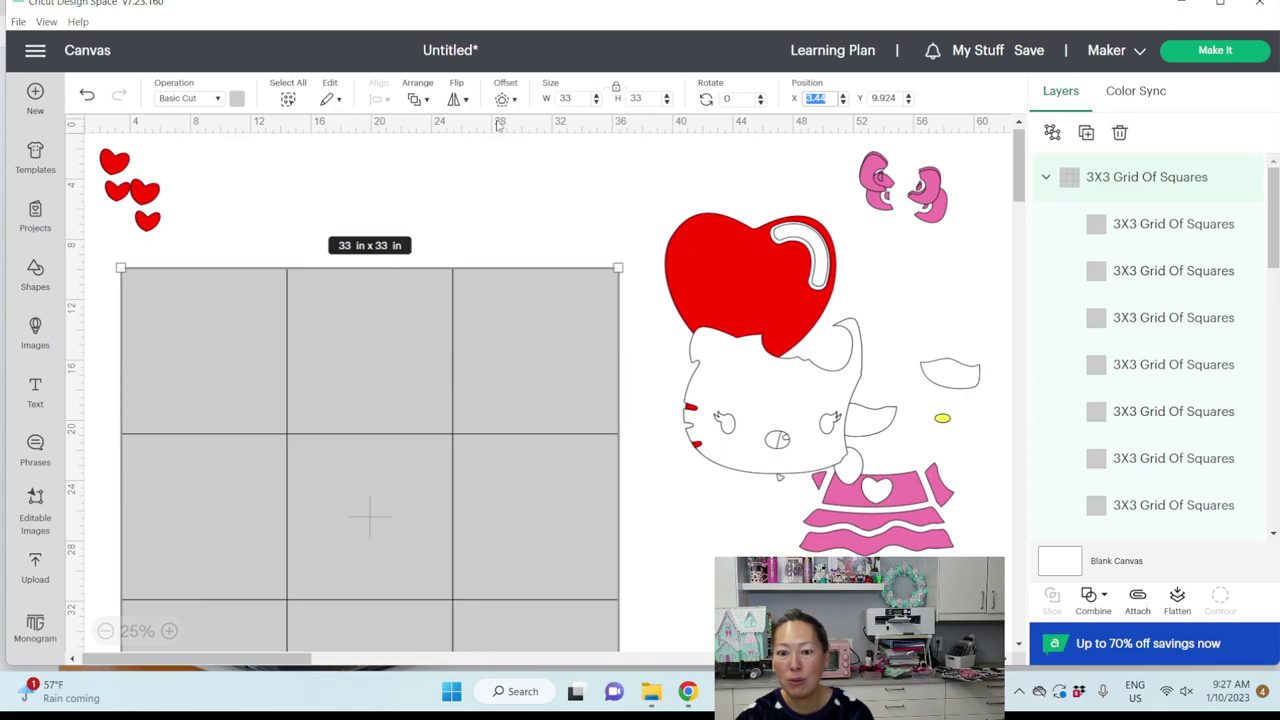
pyautogui.write('3')
pyautogui.press('Tab')
pyautogui.write('10')
pyautogui.press('Return')
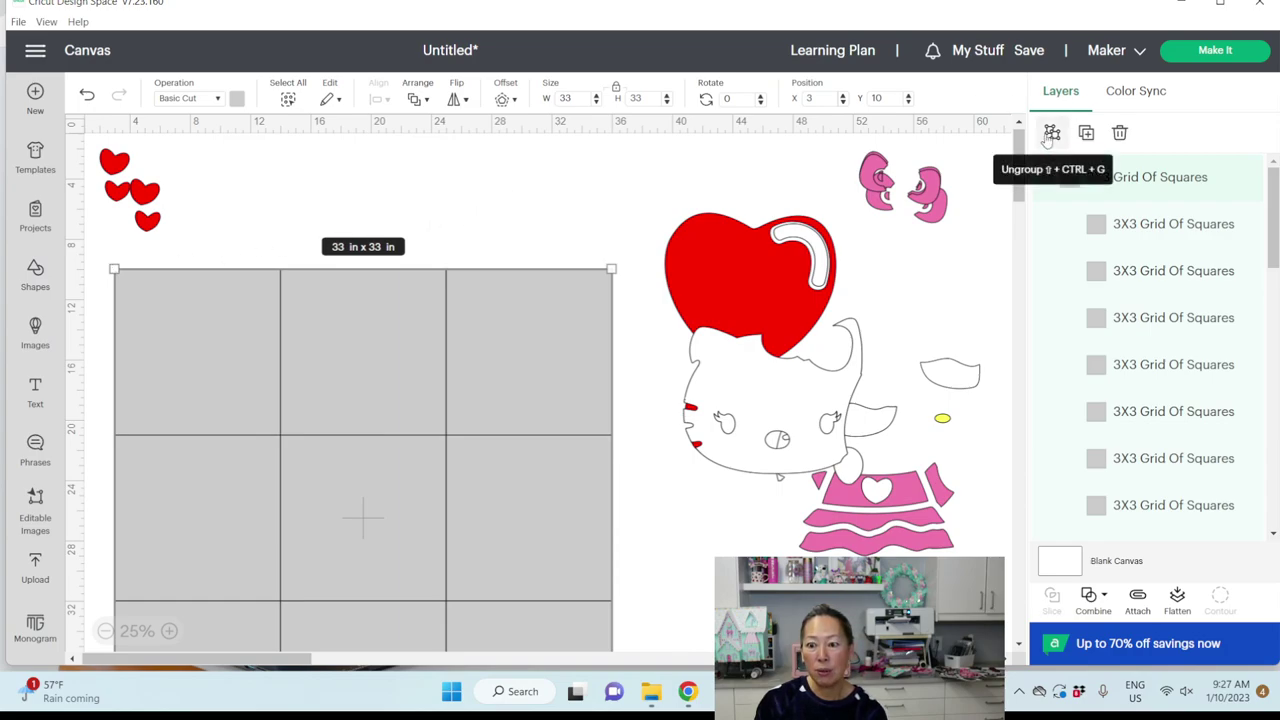
pyautogui.click(1050, 136)
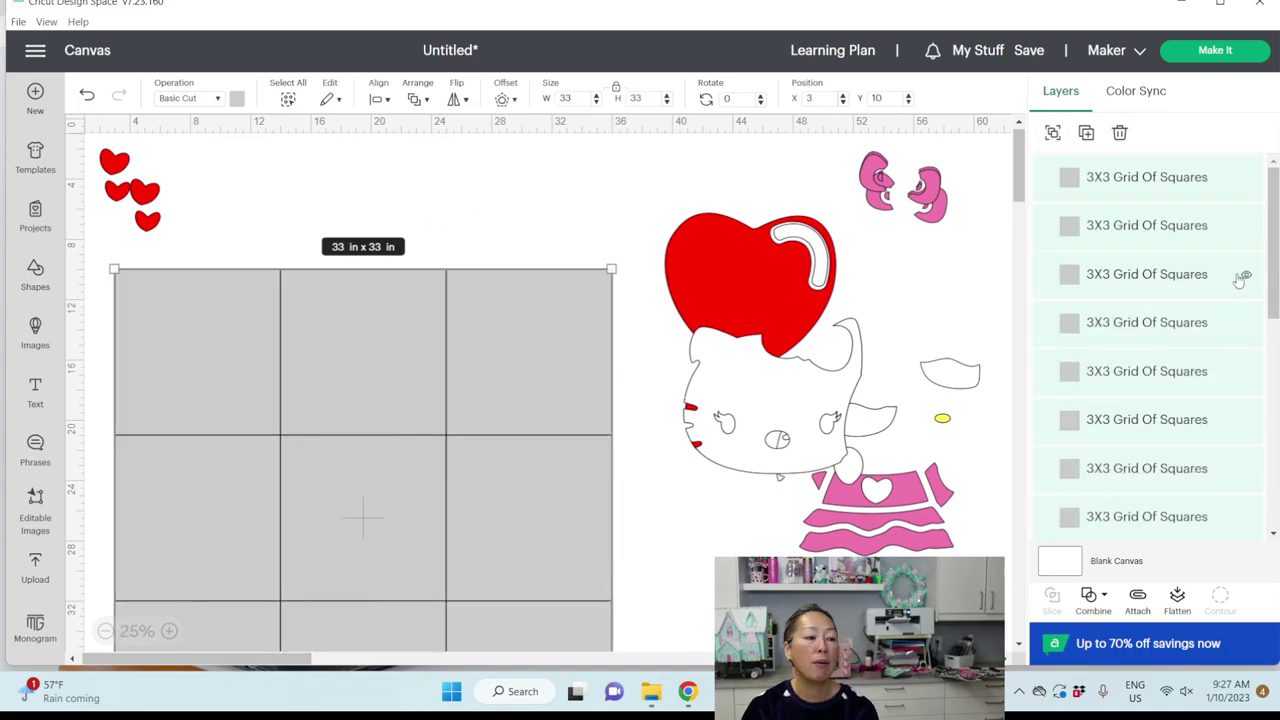
# Bring the black Hello Kitty balloon silhouette to the front, above the grid.
pyautogui.scroll(-5, 1196, 258)
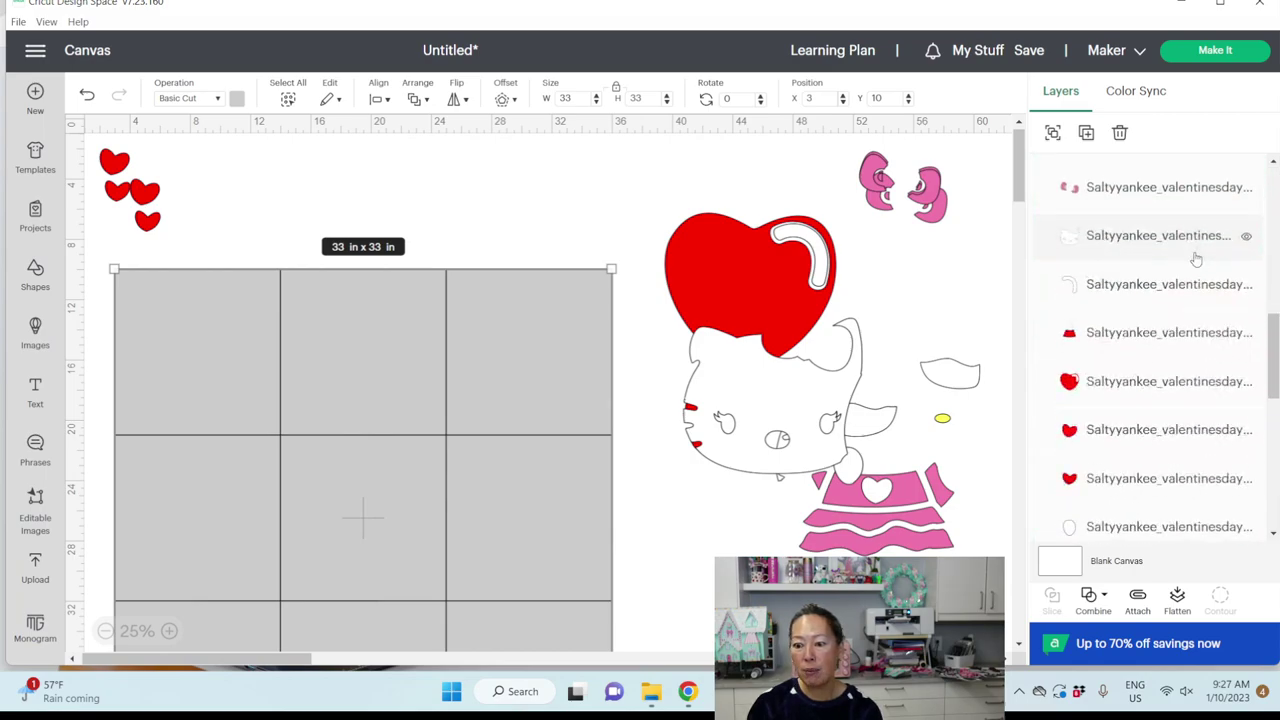
pyautogui.scroll(-10, 1196, 258)
pyautogui.click(1133, 518)
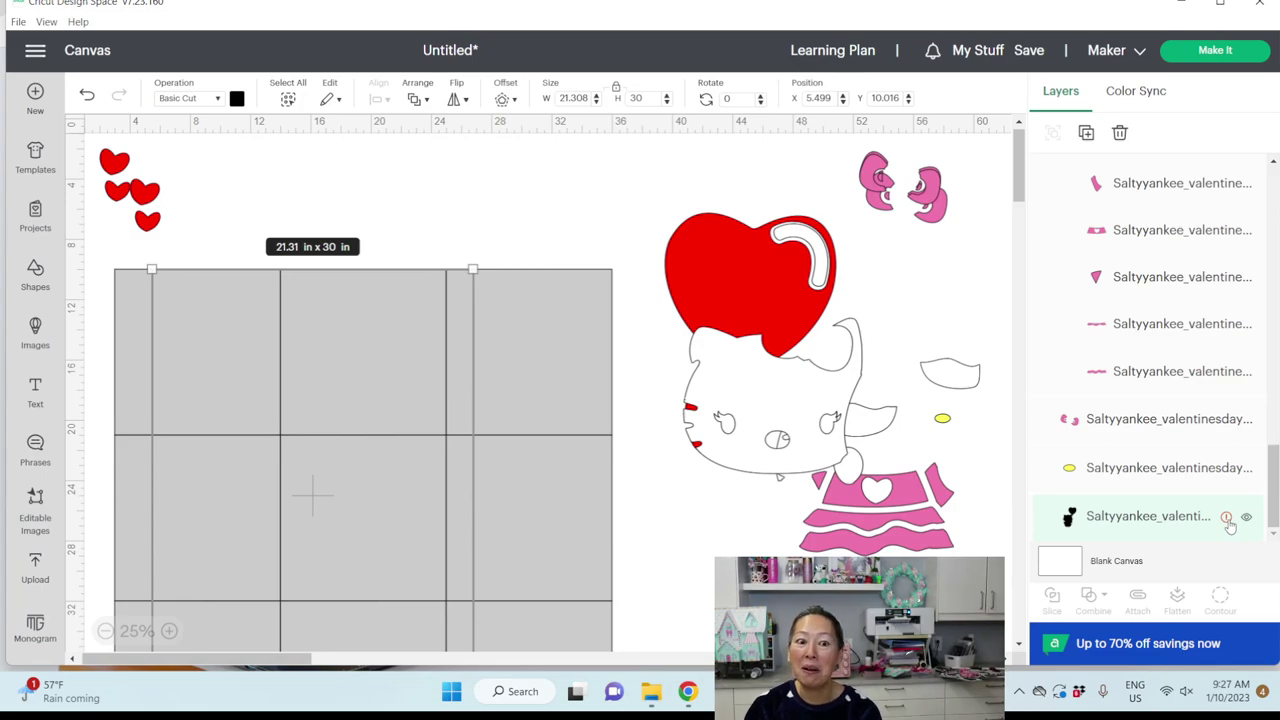
pyautogui.click(430, 103)
pyautogui.click(470, 122)
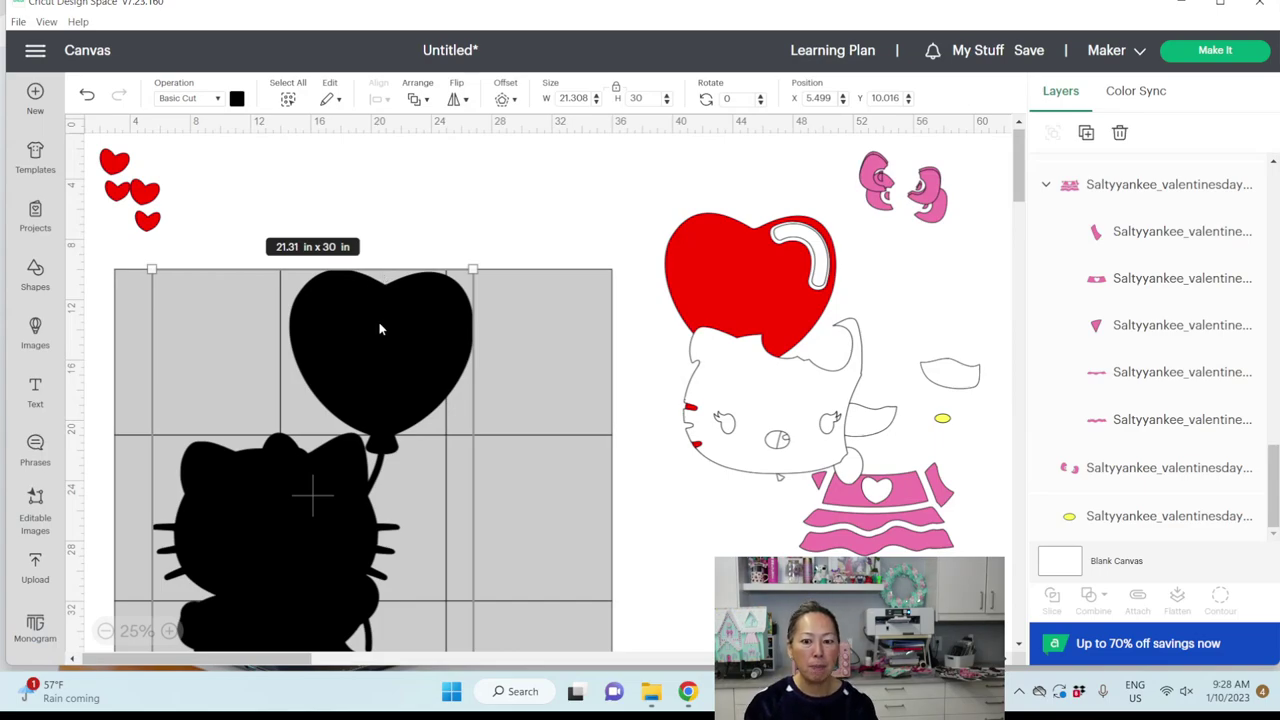
# Fine-tune the silhouette's position so it lines up over the grid squares.
pyautogui.scroll(-3, 380, 331)
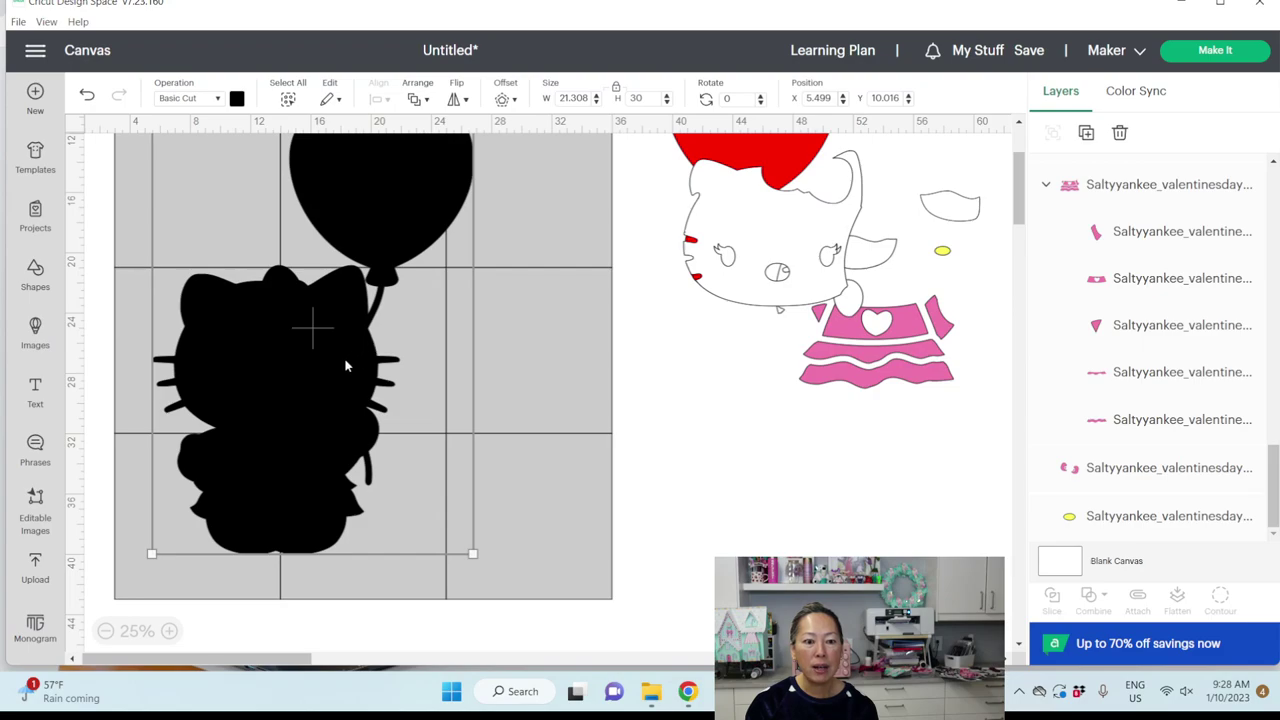
pyautogui.moveTo(343, 371); pyautogui.dragTo(353, 386)
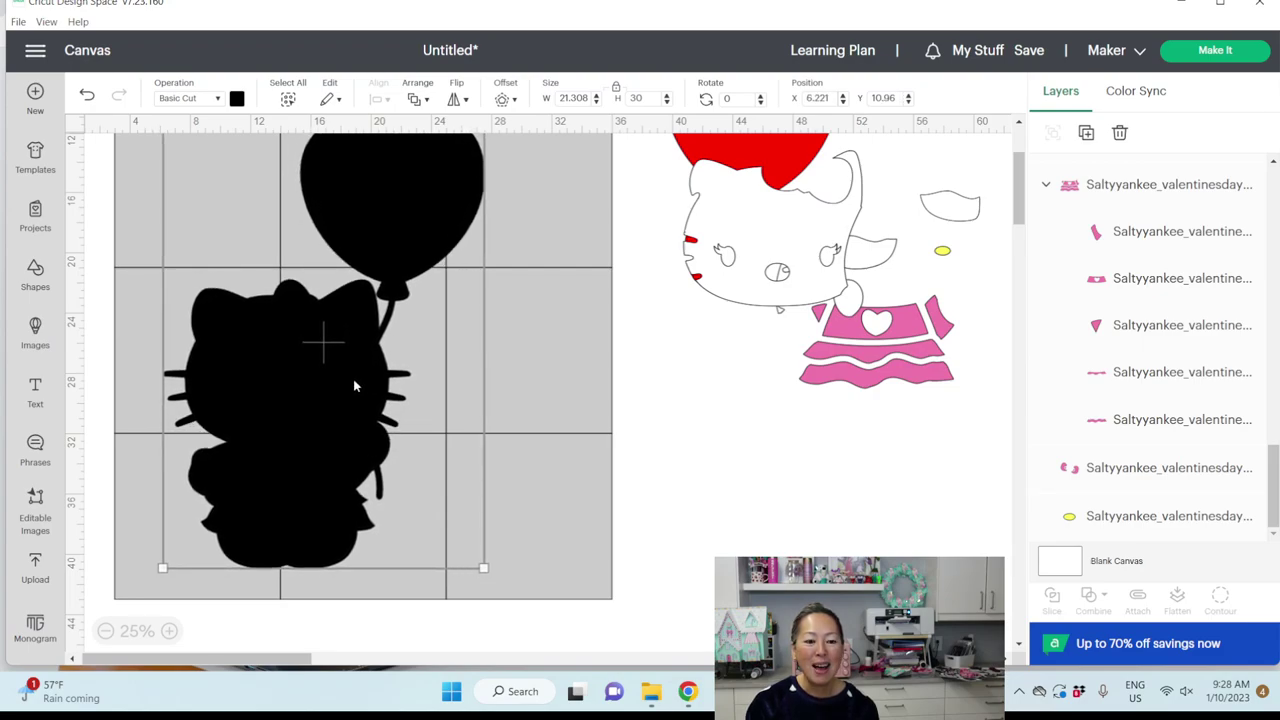
pyautogui.moveTo(353, 386); pyautogui.dragTo(356, 396)
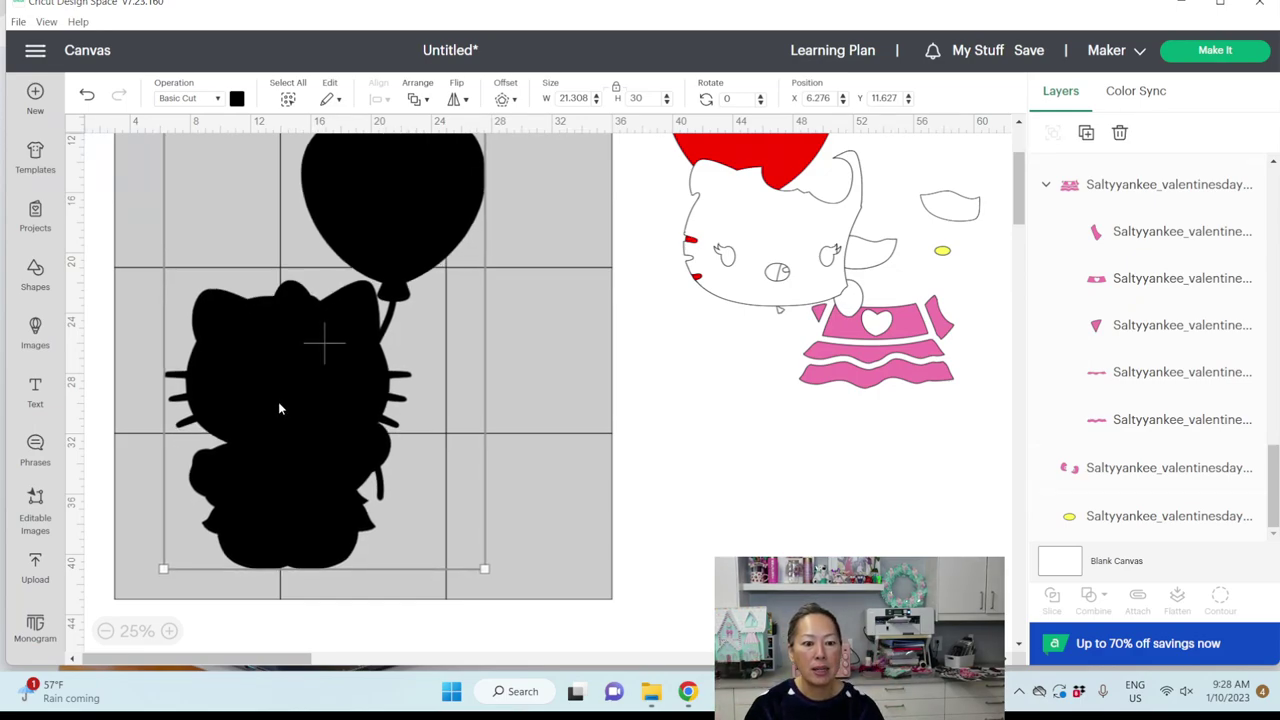
pyautogui.moveTo(276, 403); pyautogui.dragTo(272, 402)
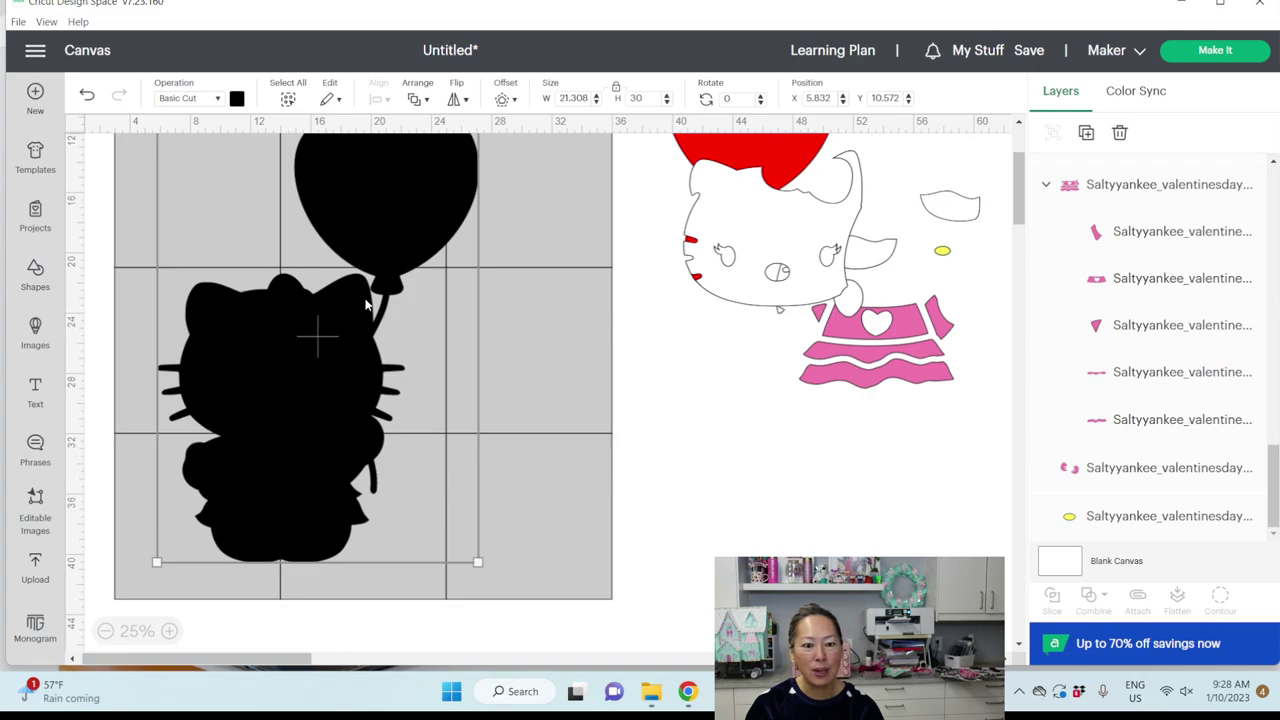
pyautogui.scroll(3, 377, 304)
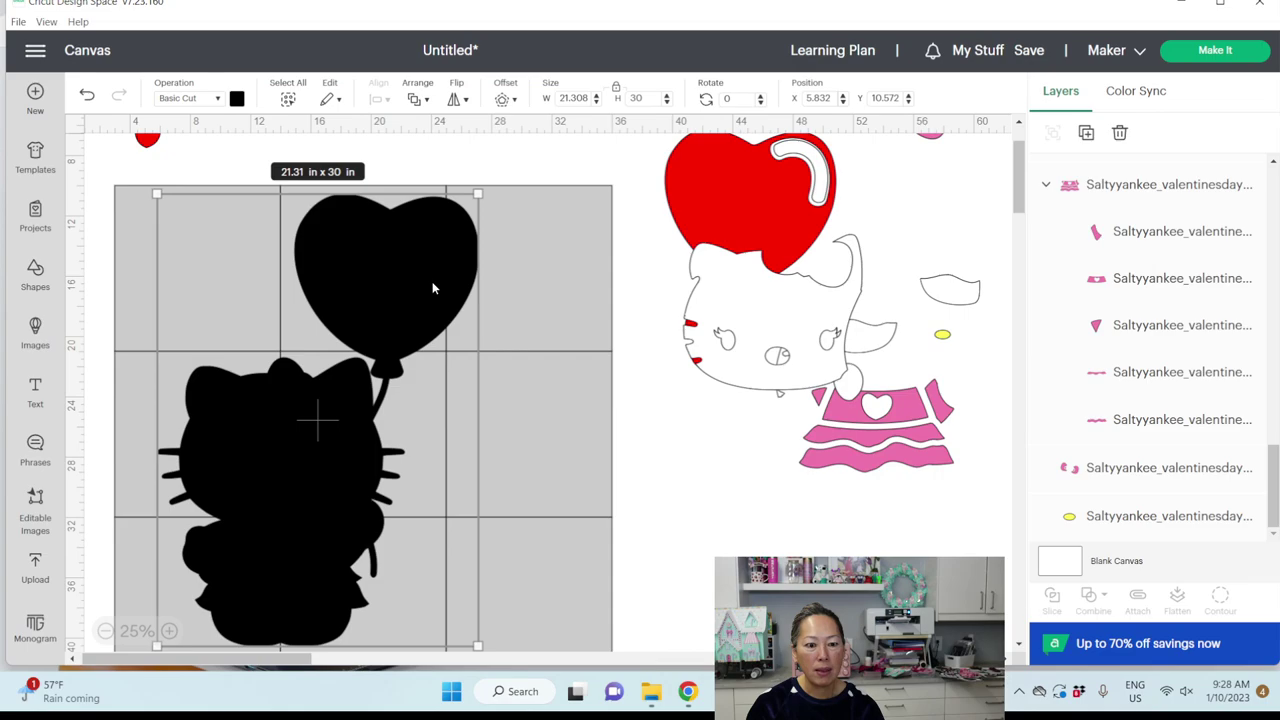
pyautogui.moveTo(432, 288)
pyautogui.mouseDown()
pyautogui.moveTo(417, 289)
pyautogui.moveTo(432, 289)
pyautogui.mouseUp()
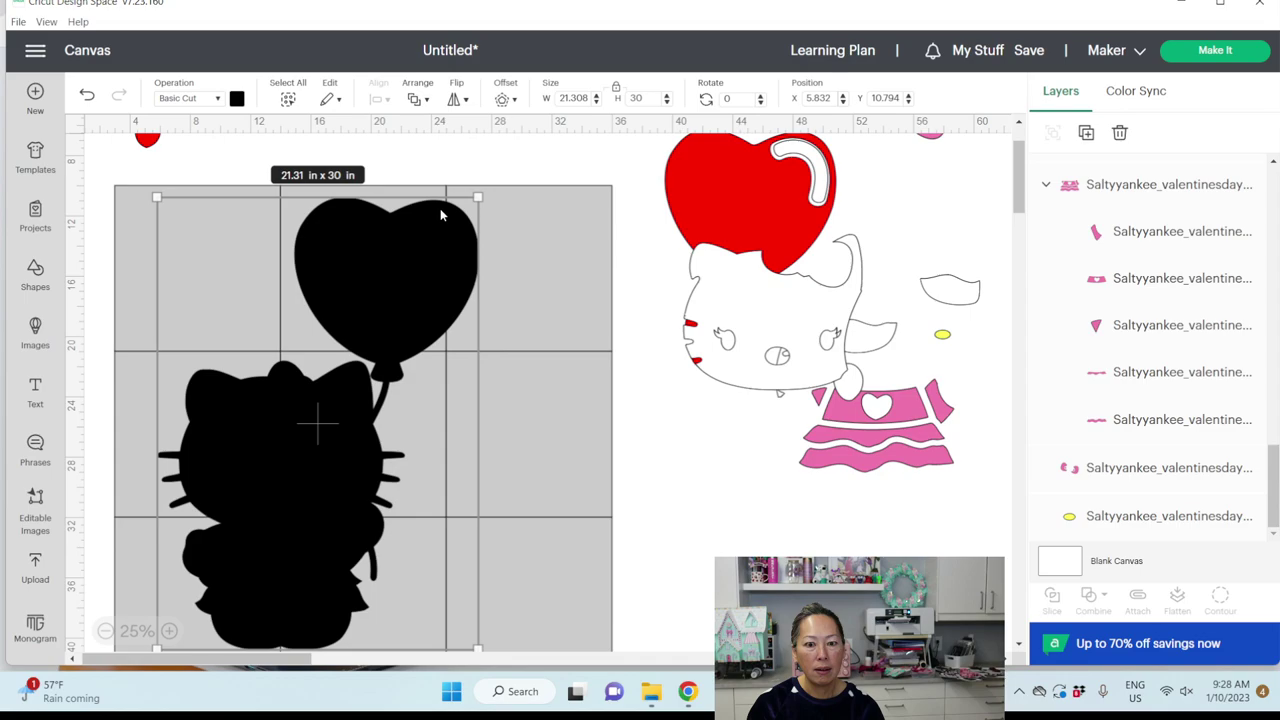
pyautogui.click(447, 305)
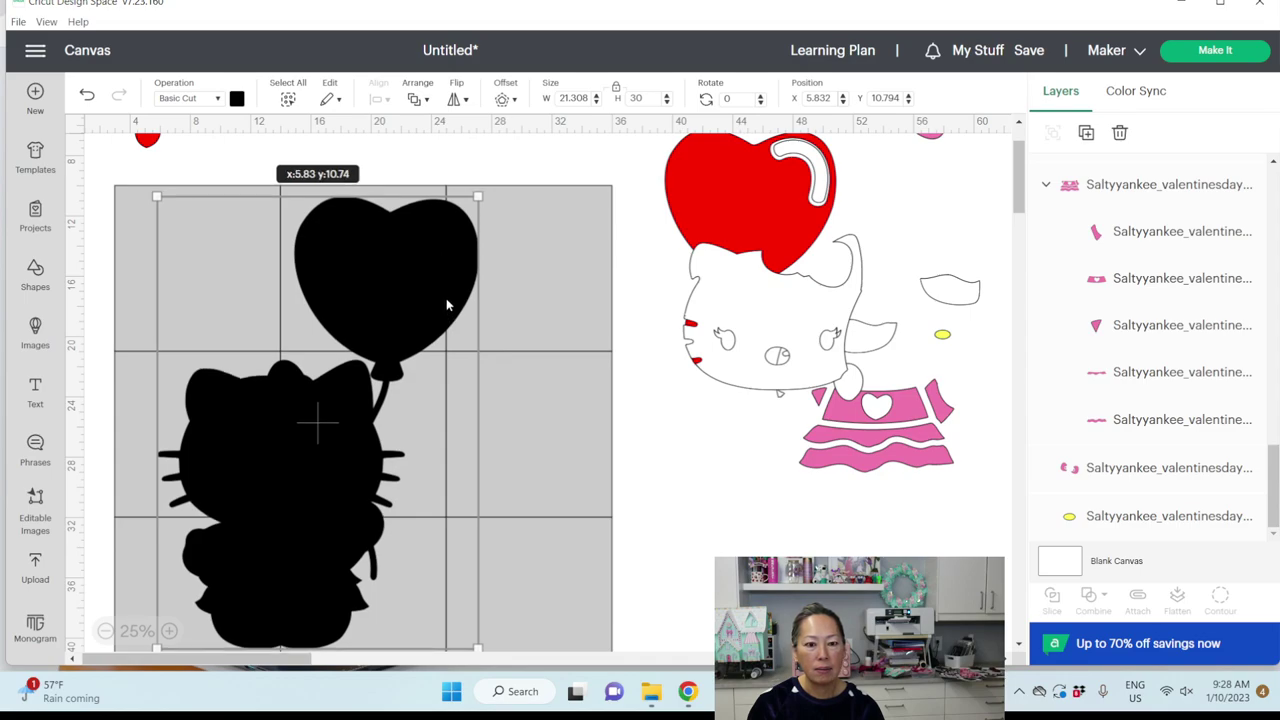
pyautogui.click(657, 474)
pyautogui.scroll(-3, 657, 474)
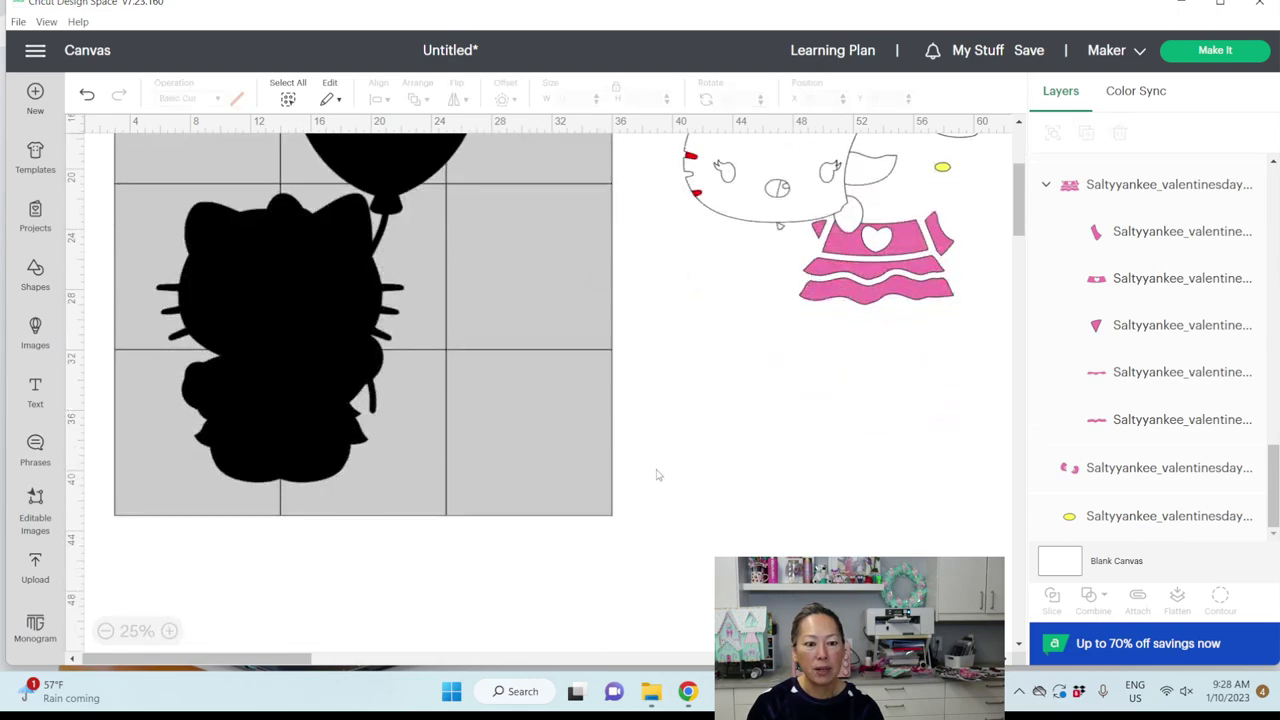
pyautogui.scroll(3, 657, 474)
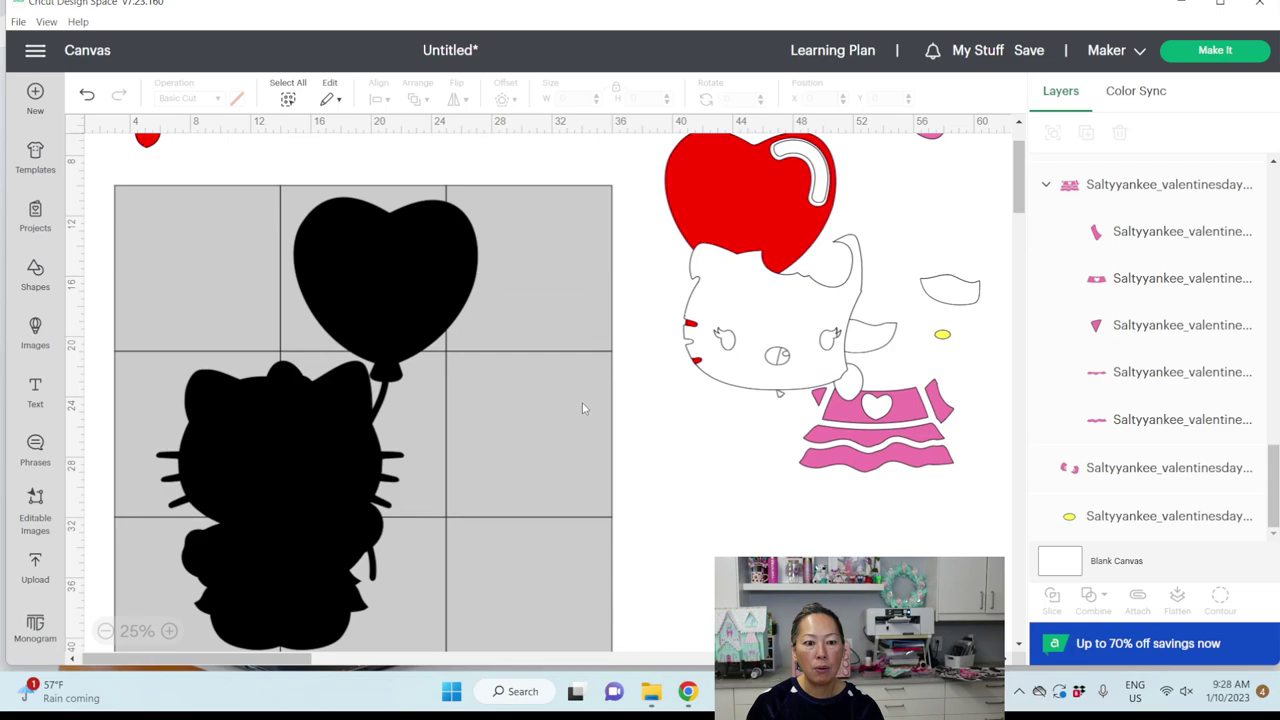
# Delete the unneeded top-left, middle-right and bottom-right grid squares.
pyautogui.click(192, 227)
pyautogui.click(135, 219)
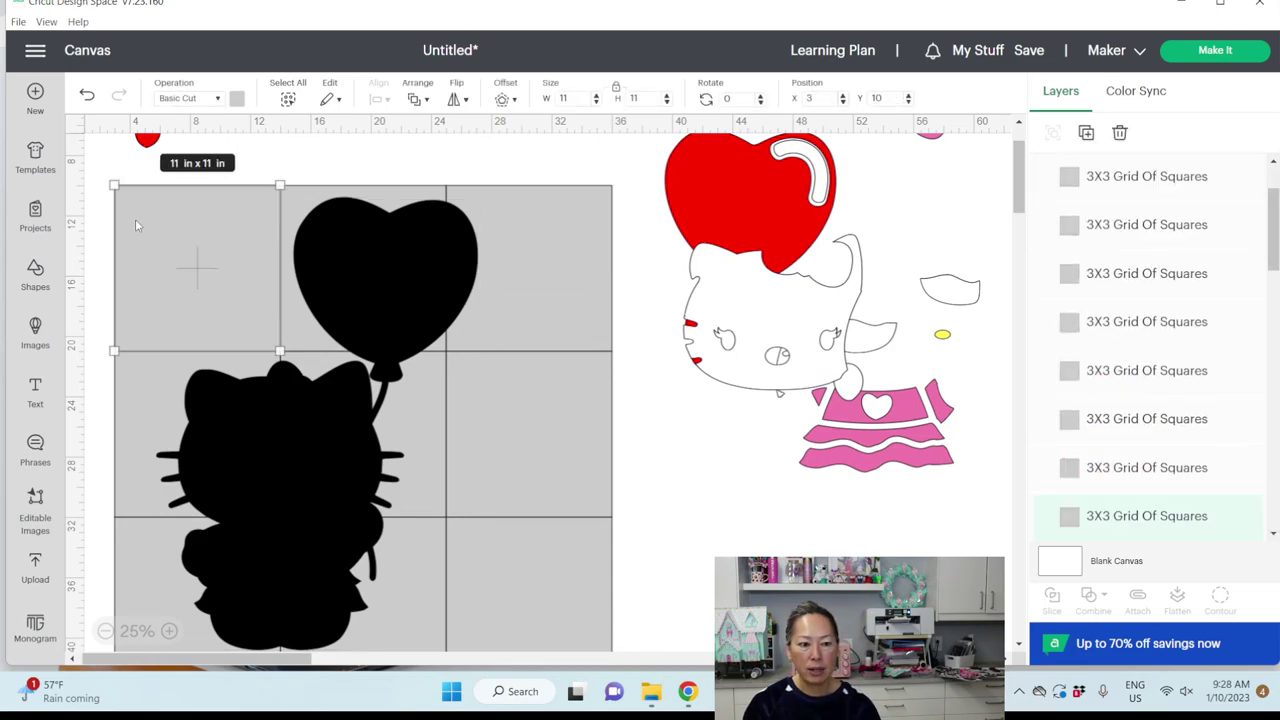
pyautogui.press('Delete')
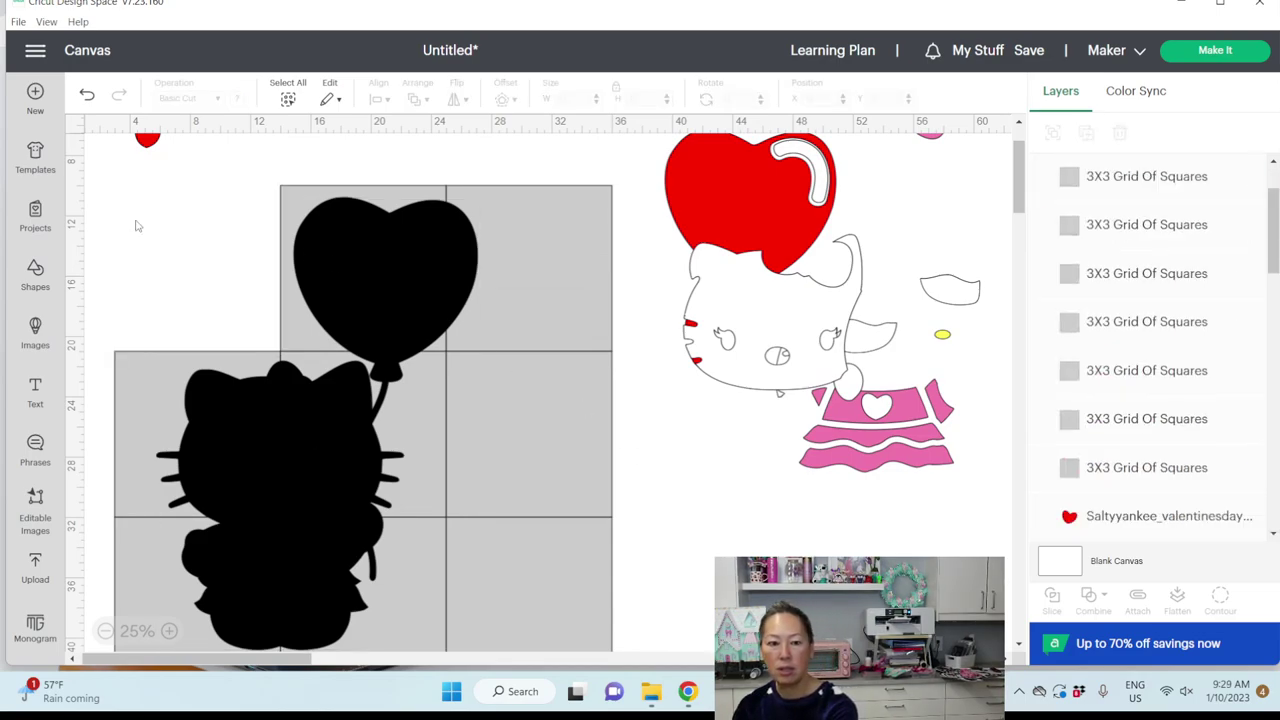
pyautogui.click(573, 447)
pyautogui.press('Delete')
pyautogui.click(545, 570)
pyautogui.press('Delete')
pyautogui.scroll(-2, 548, 563)
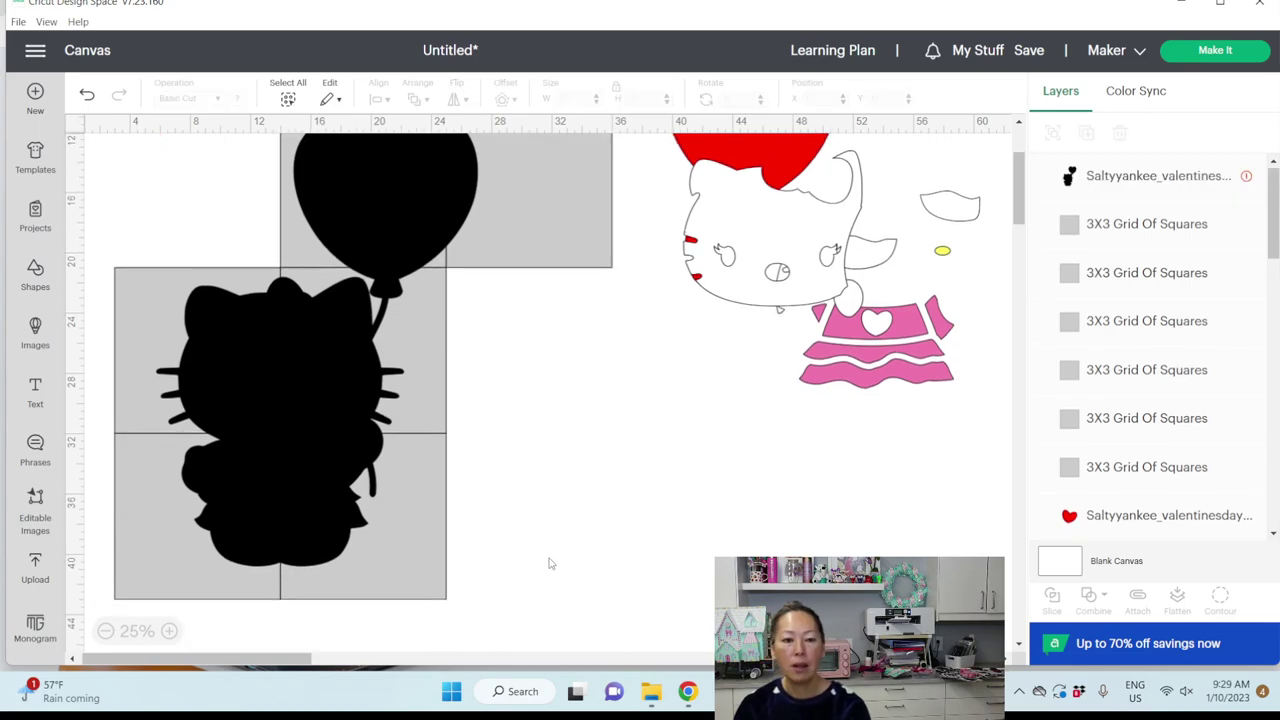
pyautogui.scroll(2, 548, 555)
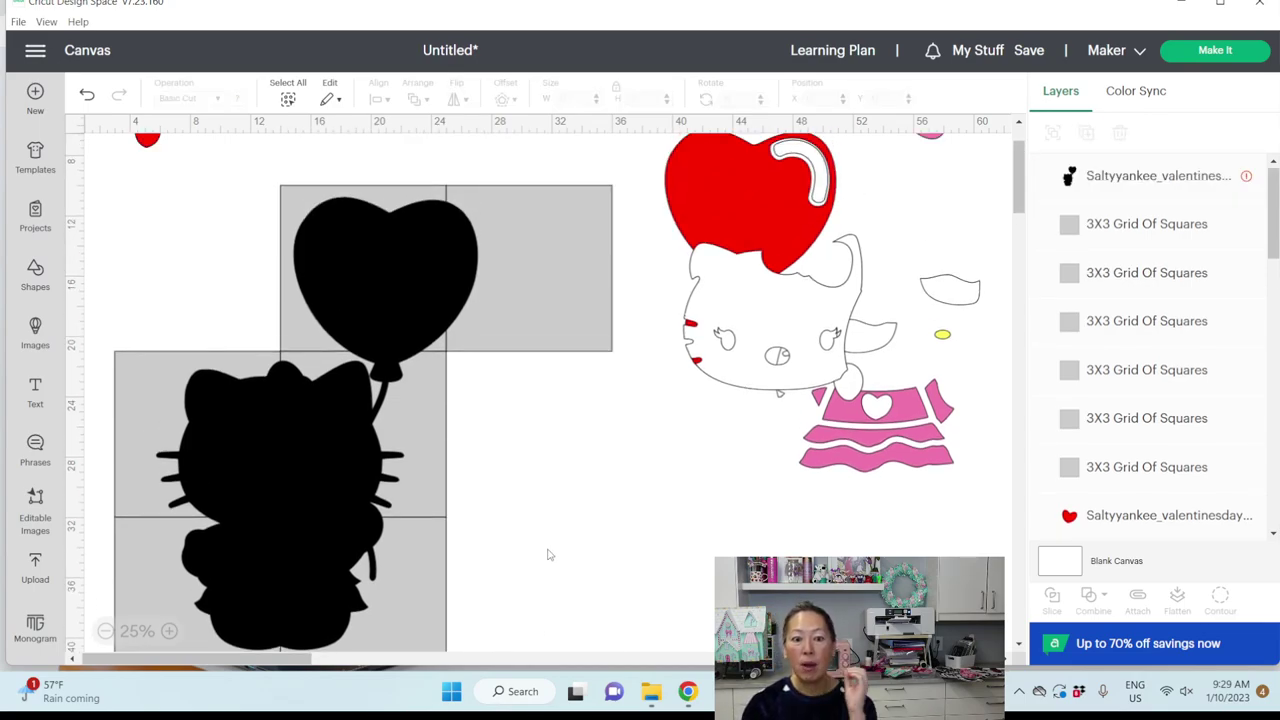
# Slice the silhouette with a grid square, pull the heart balloon slice aside, and delete leftover slices.
pyautogui.moveTo(586, 393); pyautogui.dragTo(471, 226)
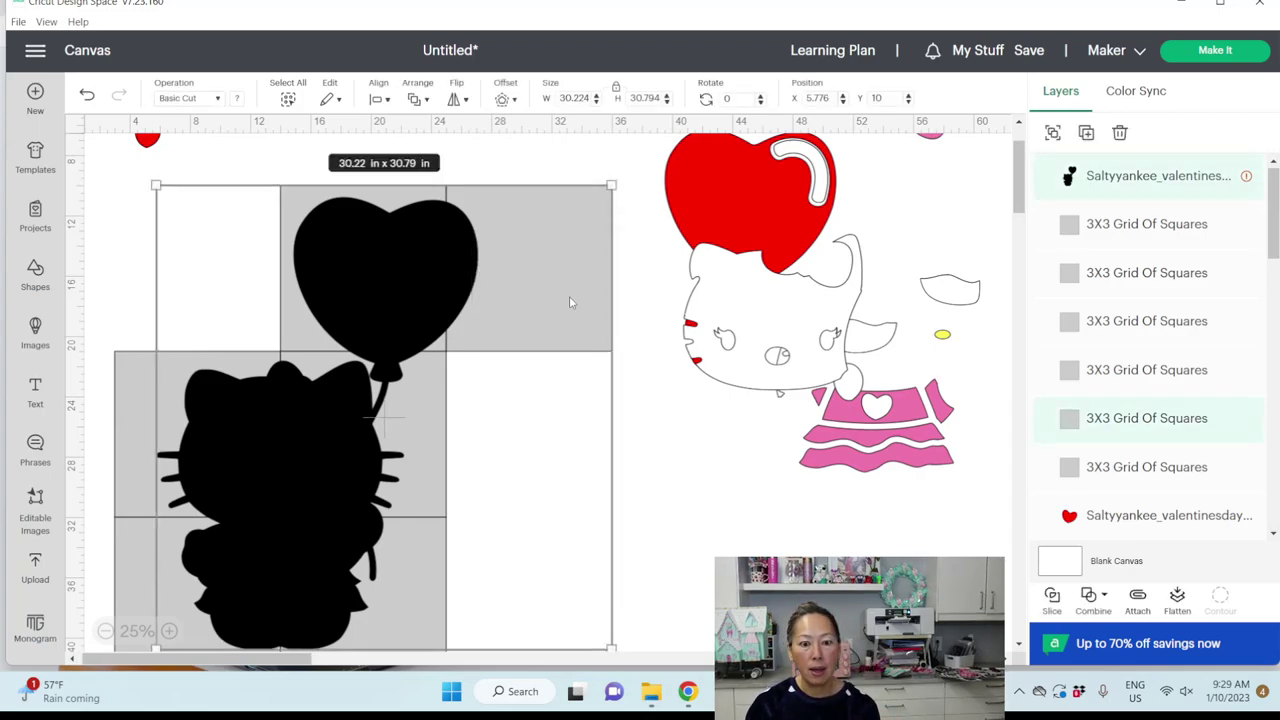
pyautogui.click(1051, 597)
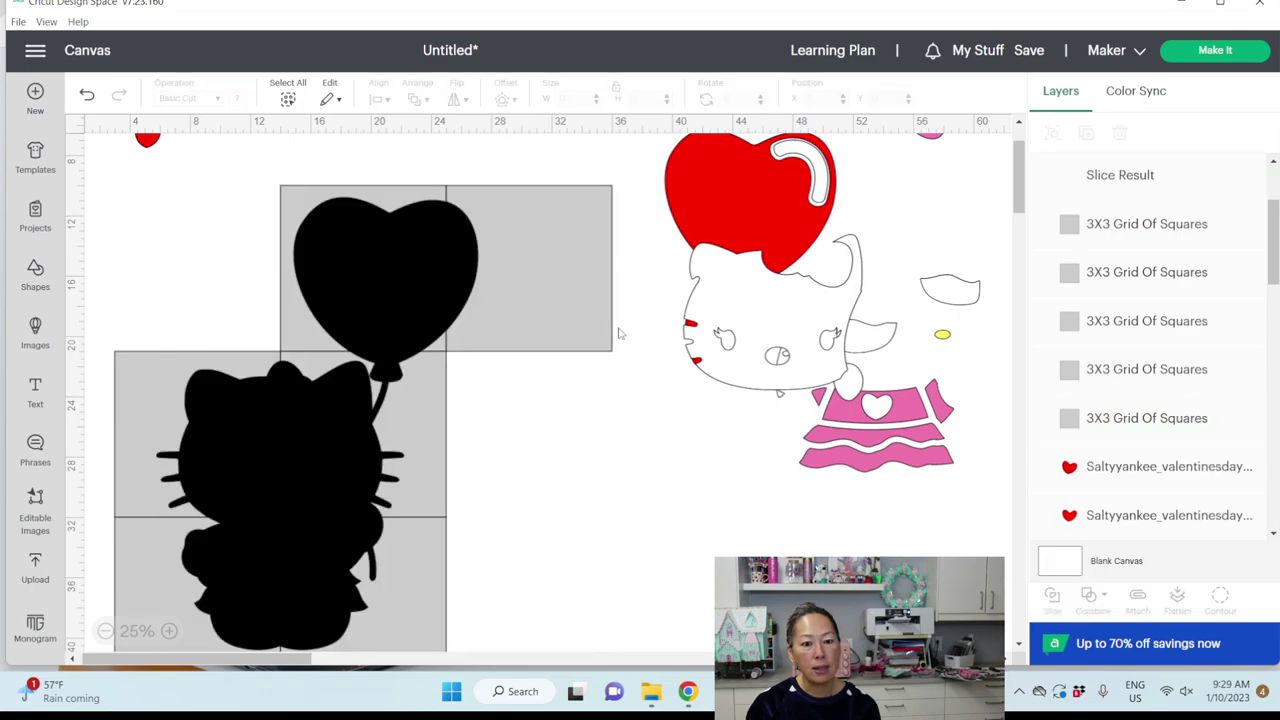
pyautogui.moveTo(465, 252); pyautogui.dragTo(748, 475)
pyautogui.click(192, 218)
pyautogui.click(226, 167)
pyautogui.moveTo(236, 160); pyautogui.dragTo(360, 262)
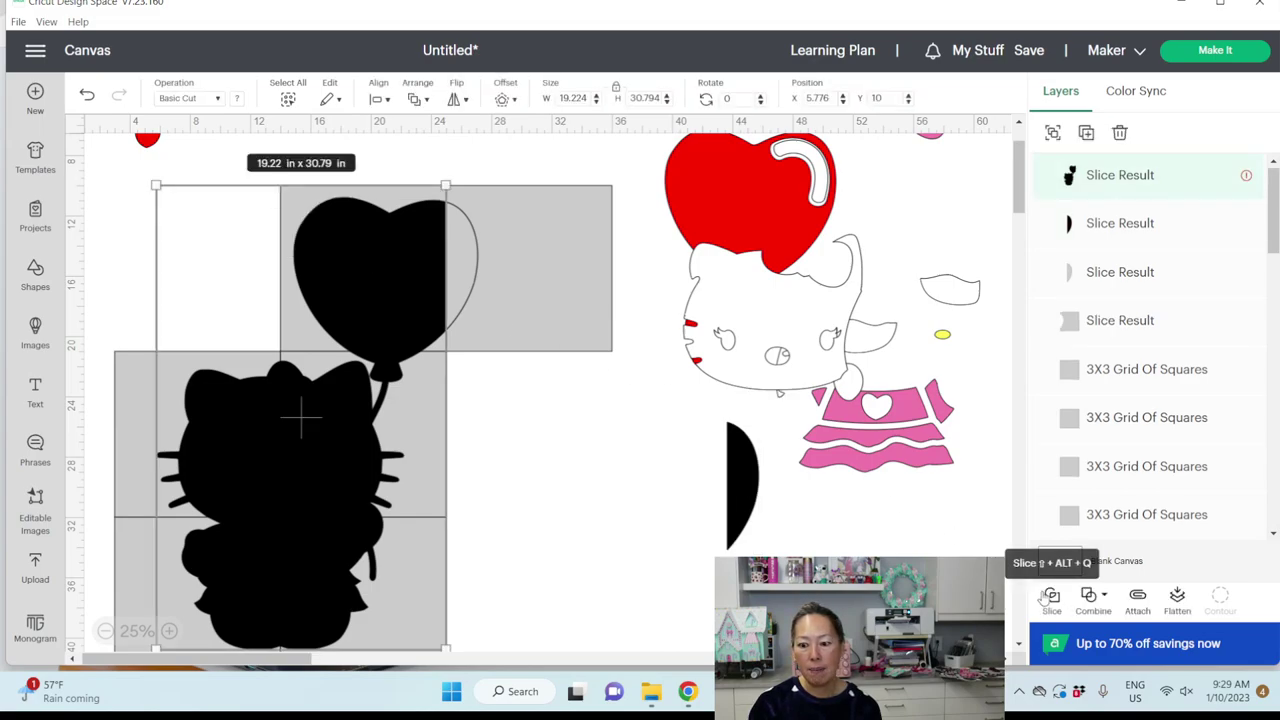
pyautogui.click(692, 346)
pyautogui.moveTo(365, 270); pyautogui.dragTo(646, 489)
pyautogui.click(176, 239)
pyautogui.moveTo(177, 225); pyautogui.dragTo(532, 268)
pyautogui.press('Delete')
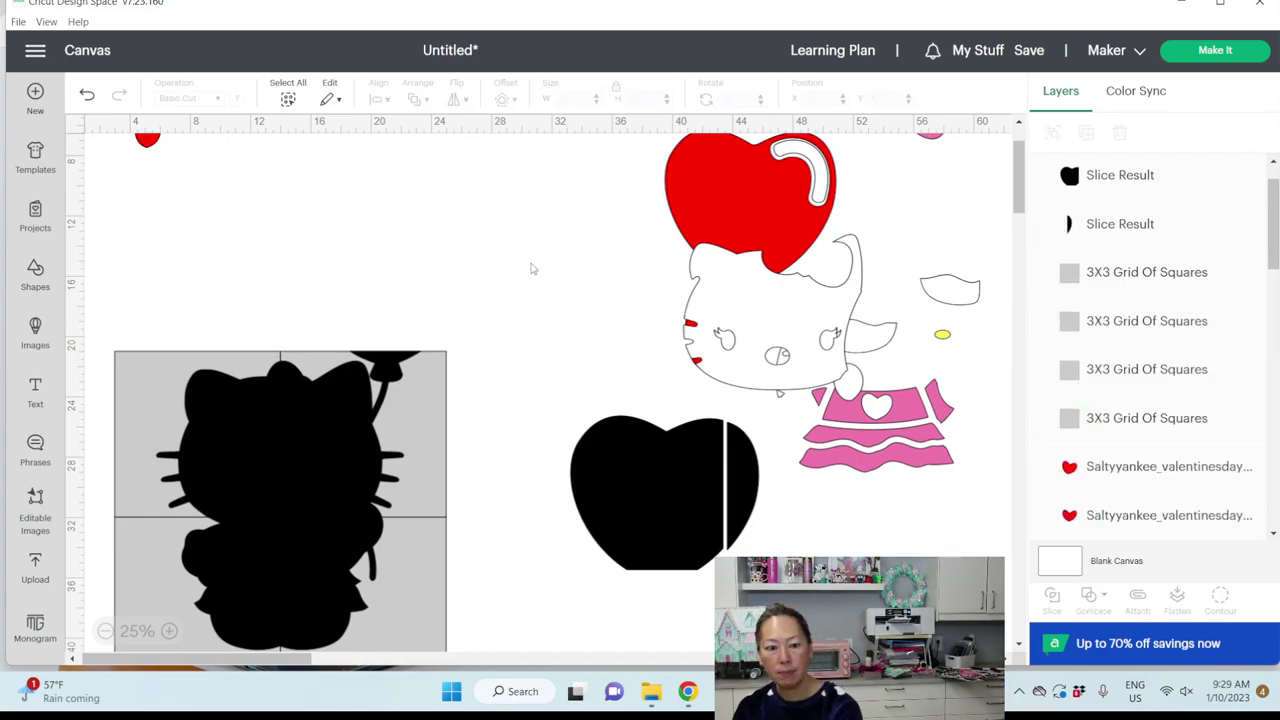
# Slice the Kitty silhouette with the remaining squares and pull the upper-right piece out.
pyautogui.moveTo(357, 277); pyautogui.dragTo(358, 445)
pyautogui.click(1051, 598)
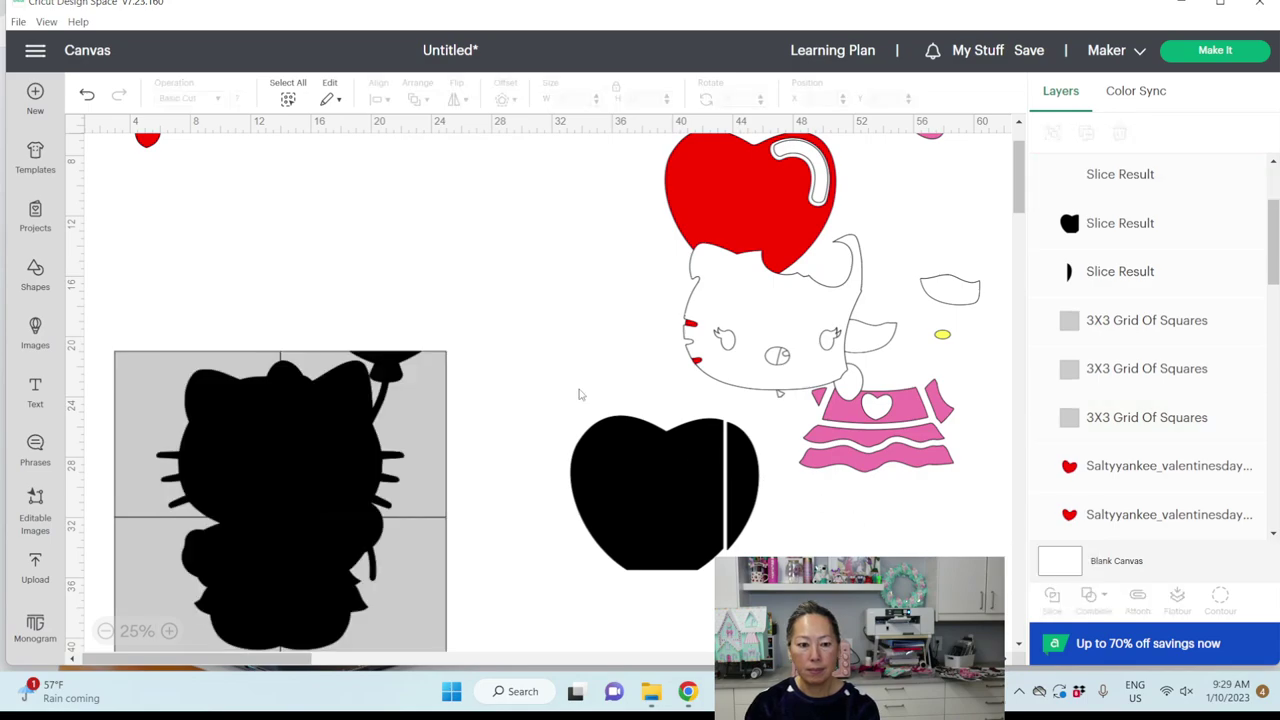
pyautogui.scroll(-2, 447, 358)
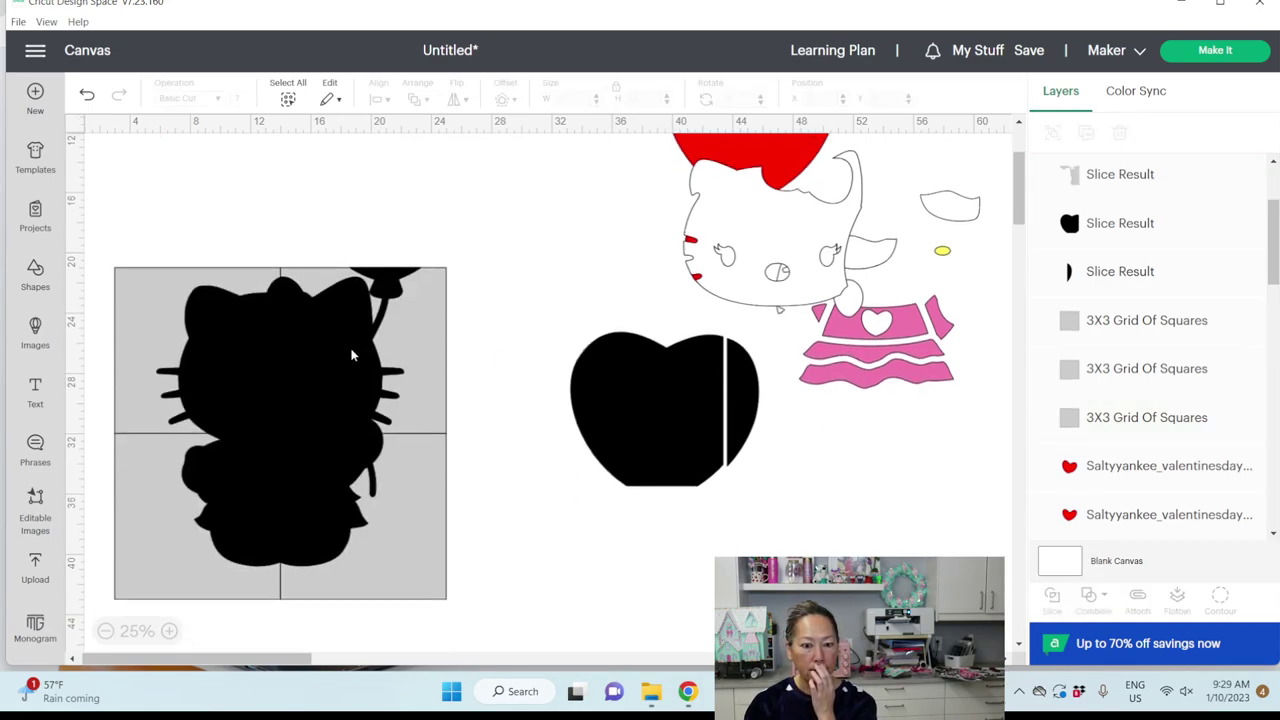
pyautogui.moveTo(350, 355); pyautogui.dragTo(455, 389)
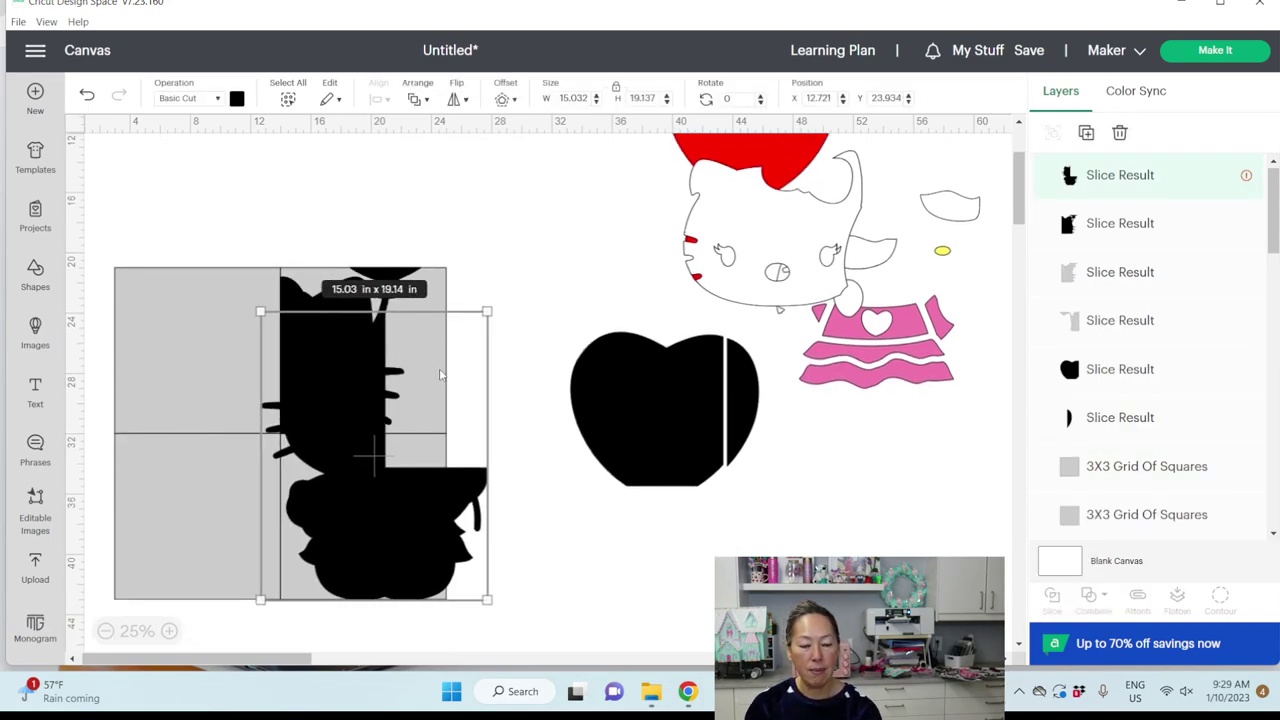
pyautogui.hotkey('ctrl', 'z')
pyautogui.moveTo(123, 210); pyautogui.dragTo(231, 373)
pyautogui.click(620, 572)
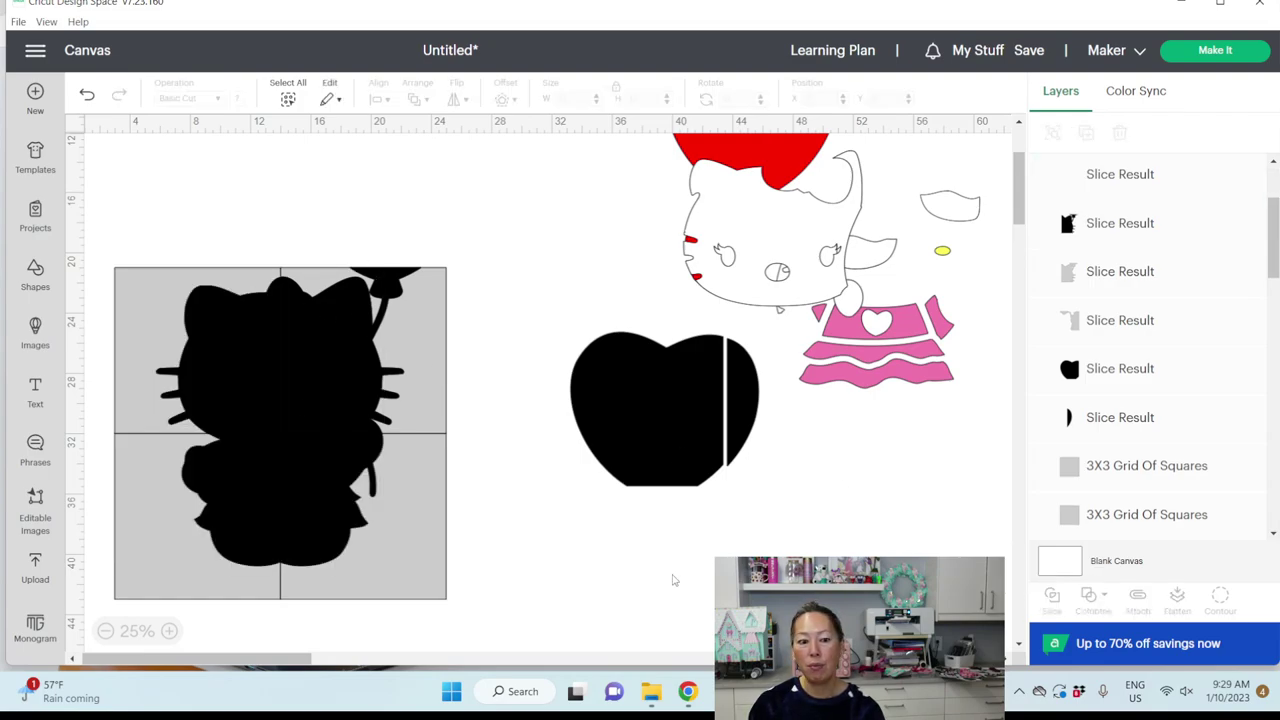
pyautogui.moveTo(480, 626); pyautogui.dragTo(313, 516)
pyautogui.click(1052, 600)
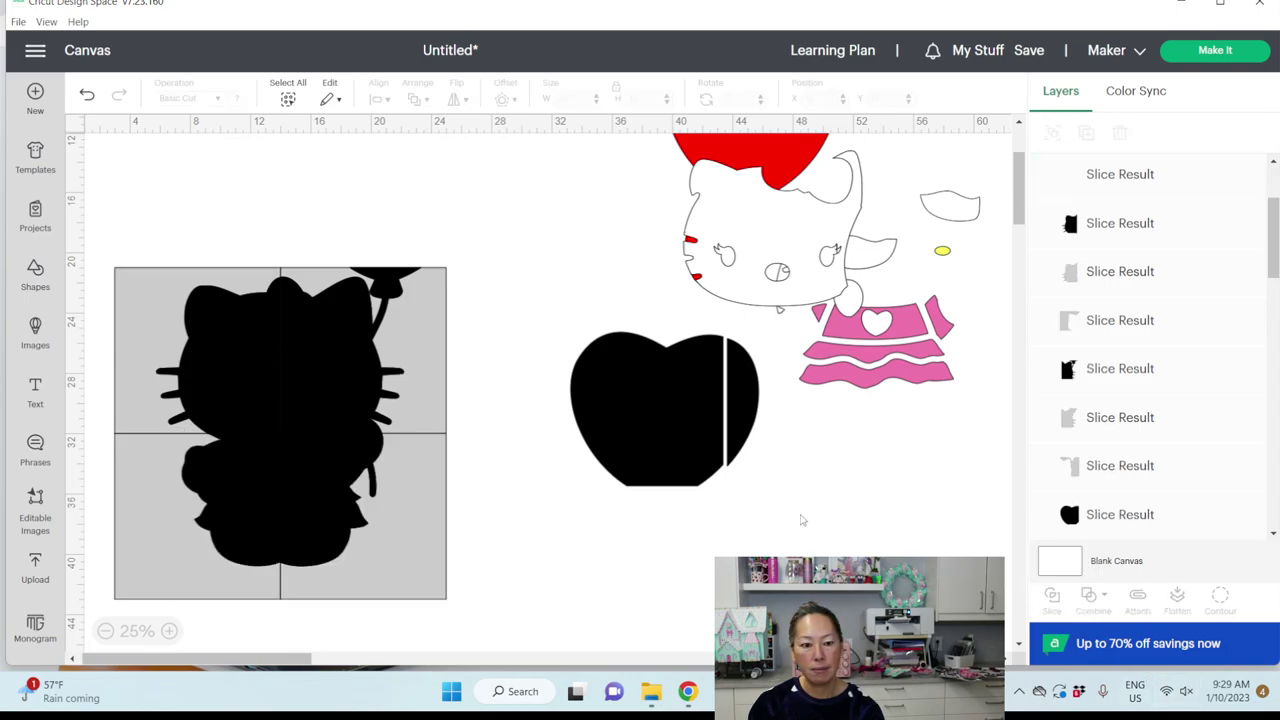
pyautogui.click(335, 477)
pyautogui.moveTo(335, 315); pyautogui.dragTo(604, 537)
# Move the upper-left, lower-right and lower-left cat pieces off the grid and delete the grey remnants.
pyautogui.scroll(-2, 440, 420)
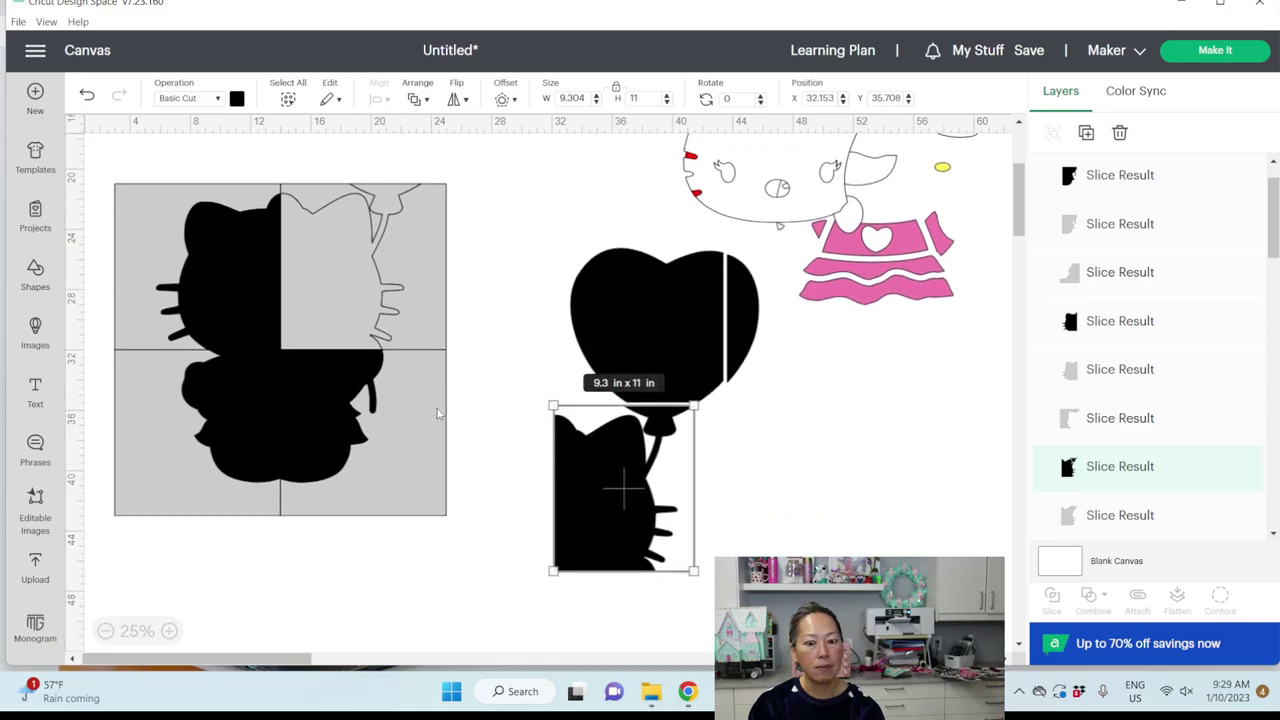
pyautogui.moveTo(206, 267); pyautogui.dragTo(478, 490)
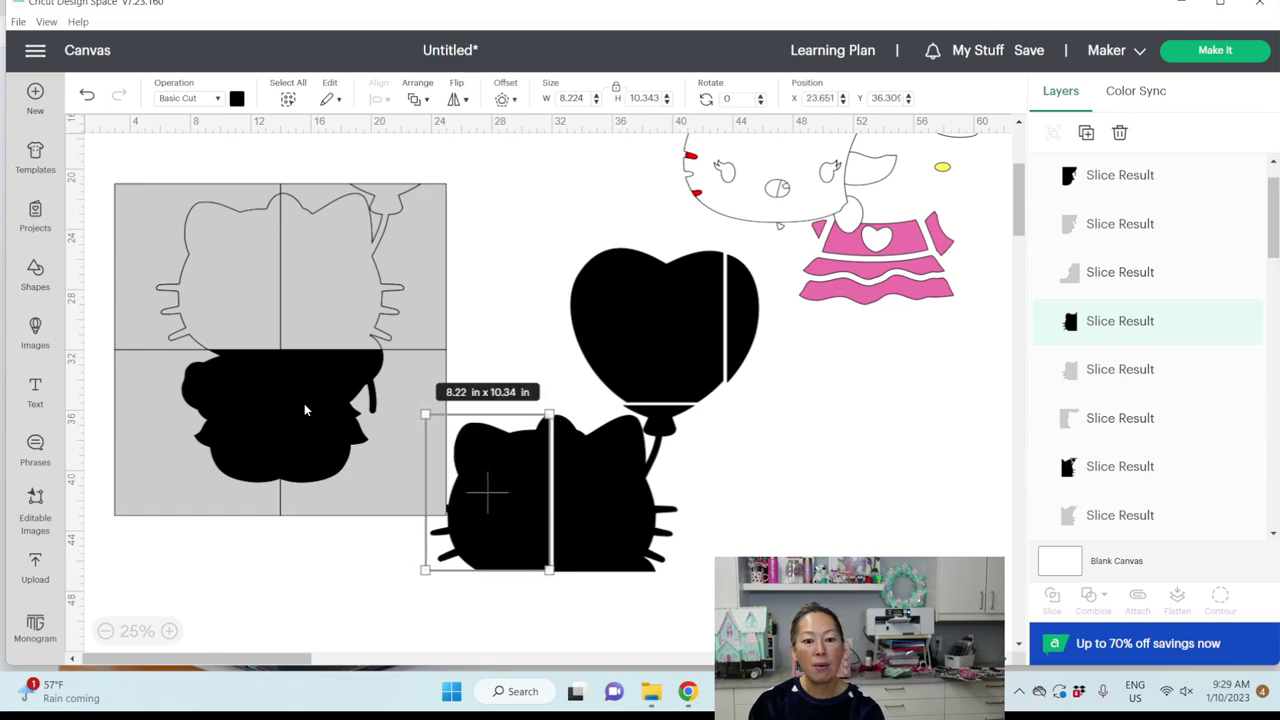
pyautogui.moveTo(306, 410); pyautogui.dragTo(609, 638)
pyautogui.moveTo(259, 412); pyautogui.dragTo(533, 640)
pyautogui.moveTo(103, 175); pyautogui.dragTo(355, 451)
pyautogui.press('Delete')
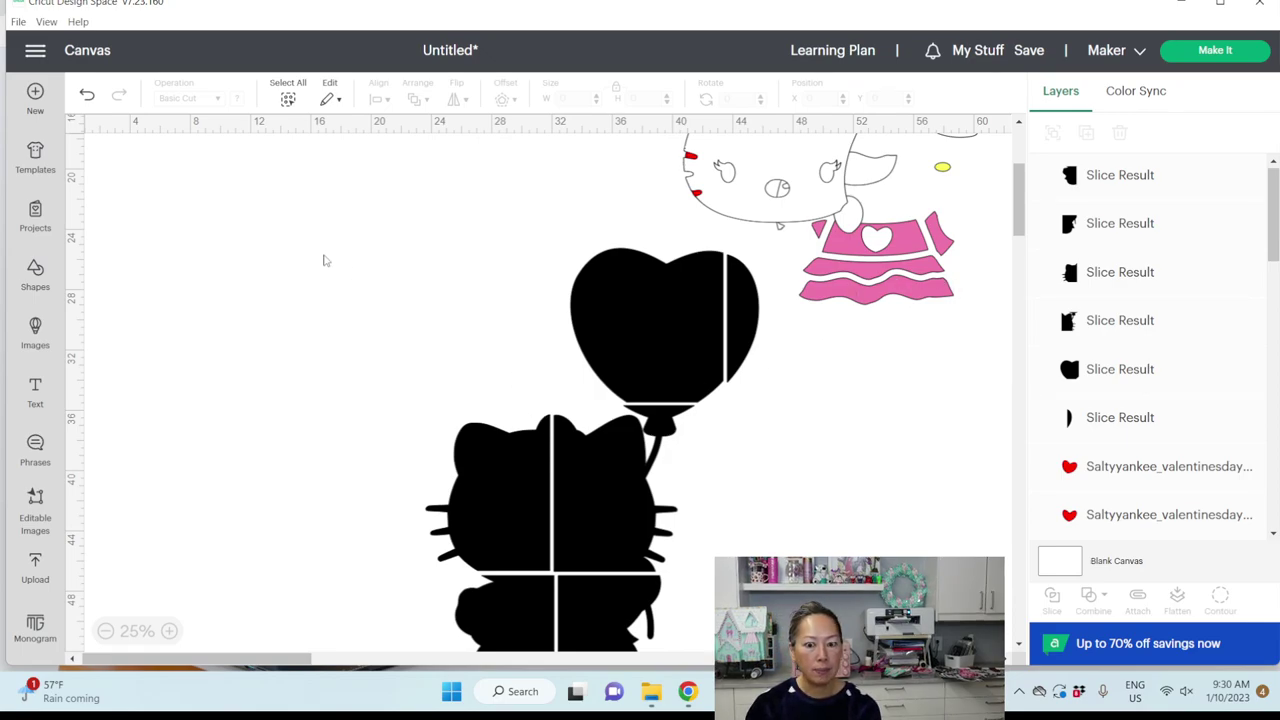
# Shift all black Kitty pieces up and left together, and drag the red heart closer.
pyautogui.moveTo(267, 258); pyautogui.dragTo(728, 632)
pyautogui.moveTo(628, 478); pyautogui.dragTo(336, 390)
pyautogui.click(654, 457)
pyautogui.scroll(2, 485, 406)
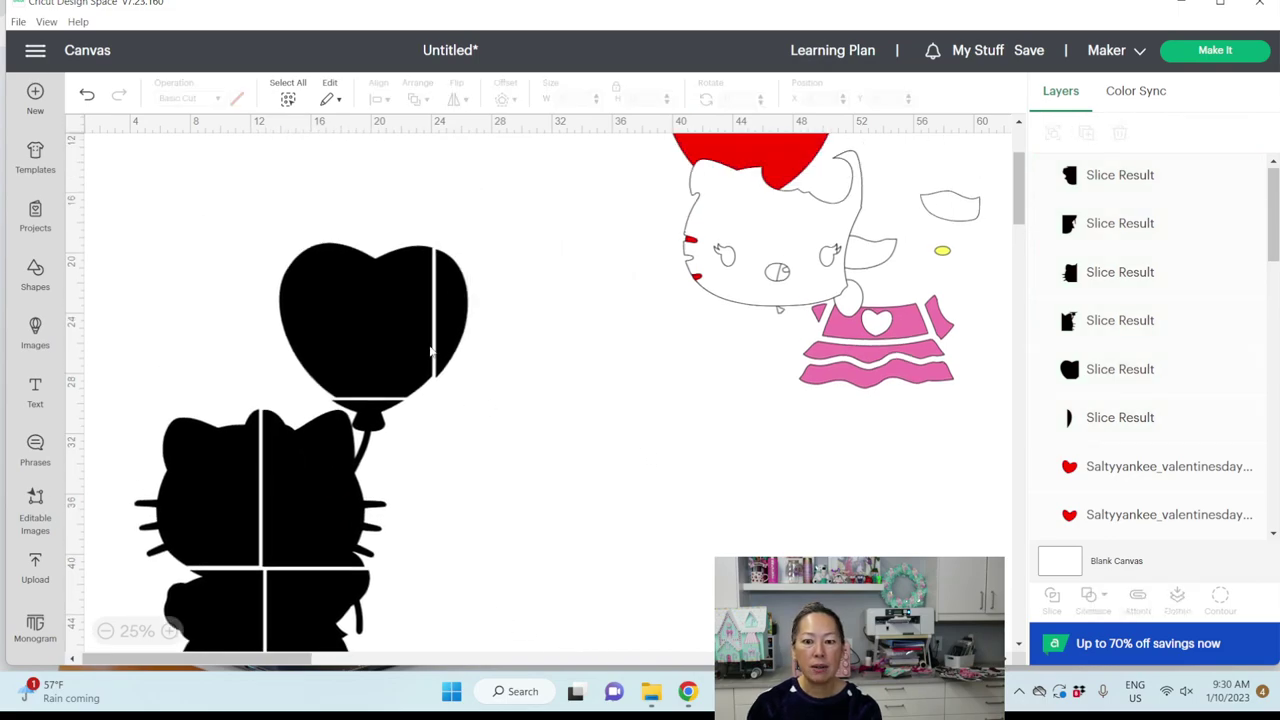
pyautogui.scroll(2, 565, 362)
pyautogui.moveTo(677, 199); pyautogui.dragTo(528, 223)
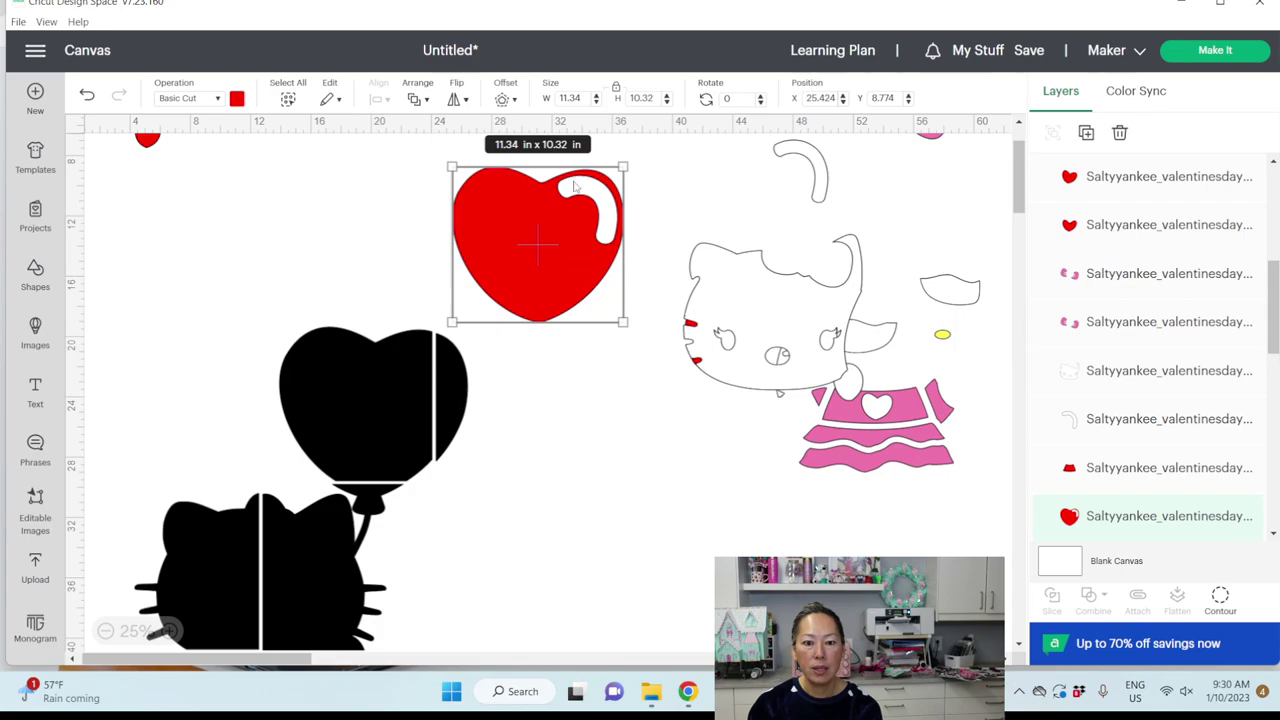
# Bring the red heart to the front and try it over the black balloon.
pyautogui.click(420, 98)
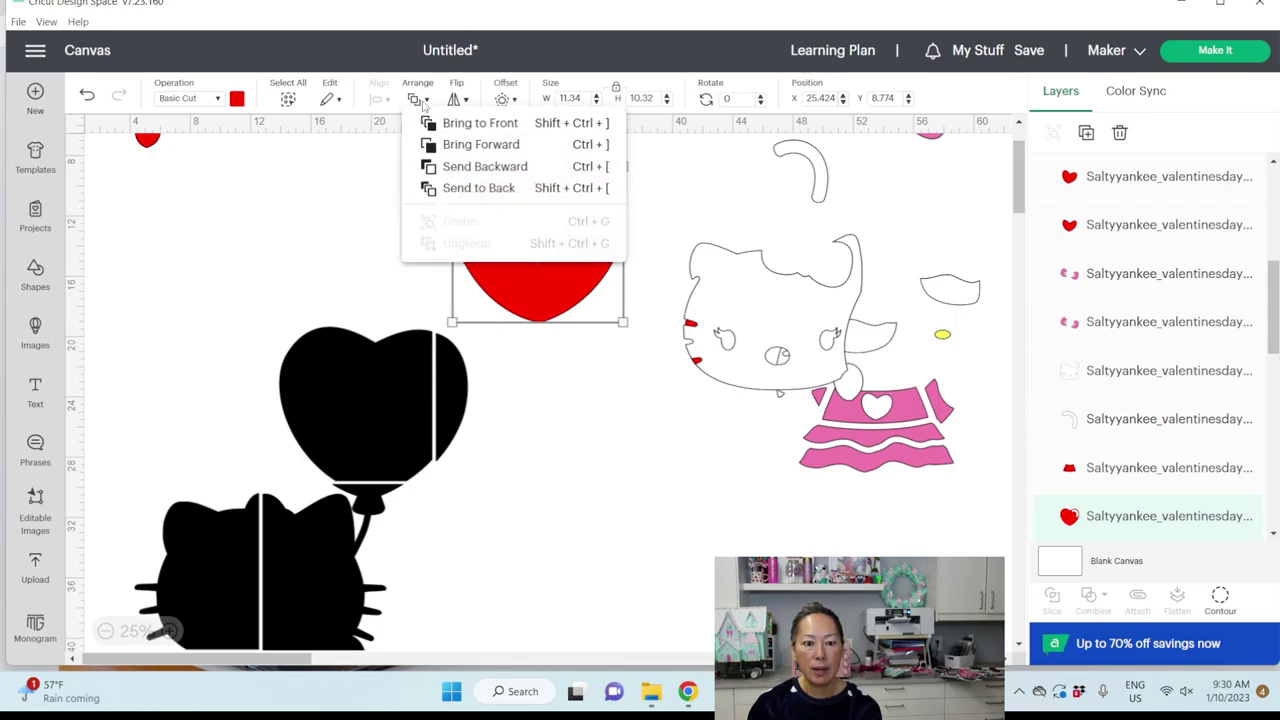
pyautogui.click(440, 123)
pyautogui.moveTo(551, 232); pyautogui.dragTo(383, 397)
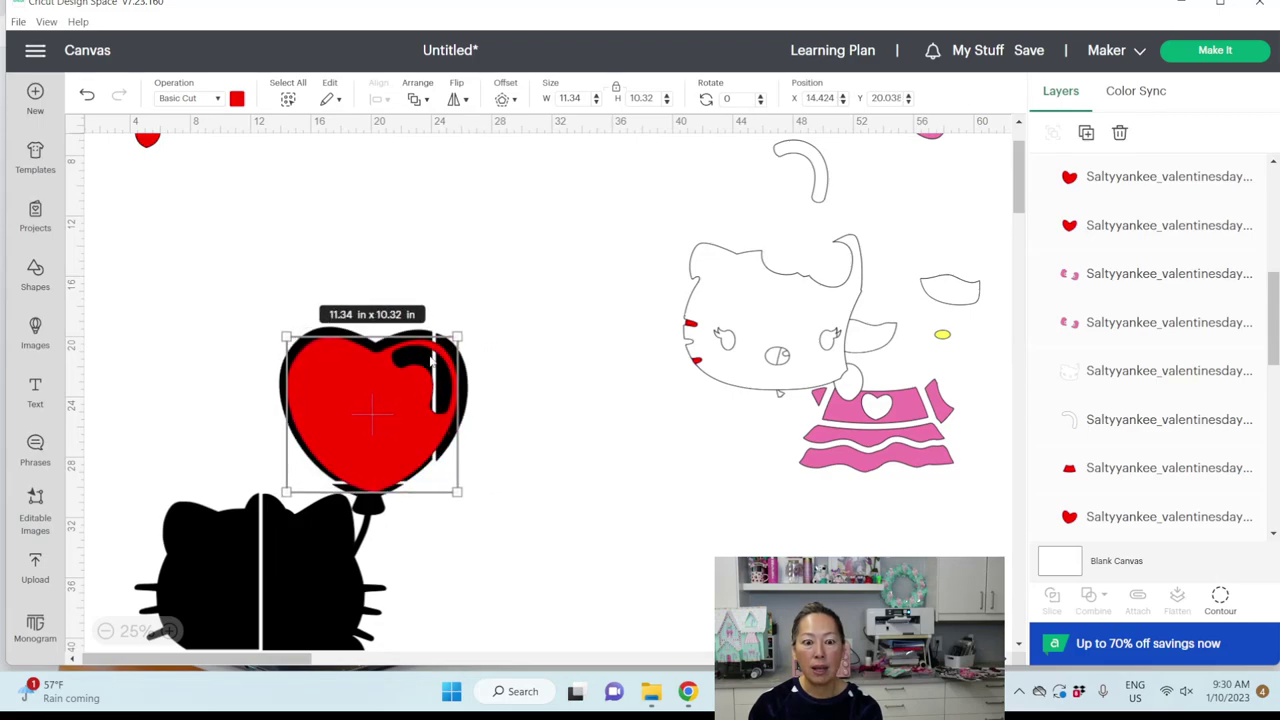
pyautogui.moveTo(381, 428); pyautogui.dragTo(511, 257)
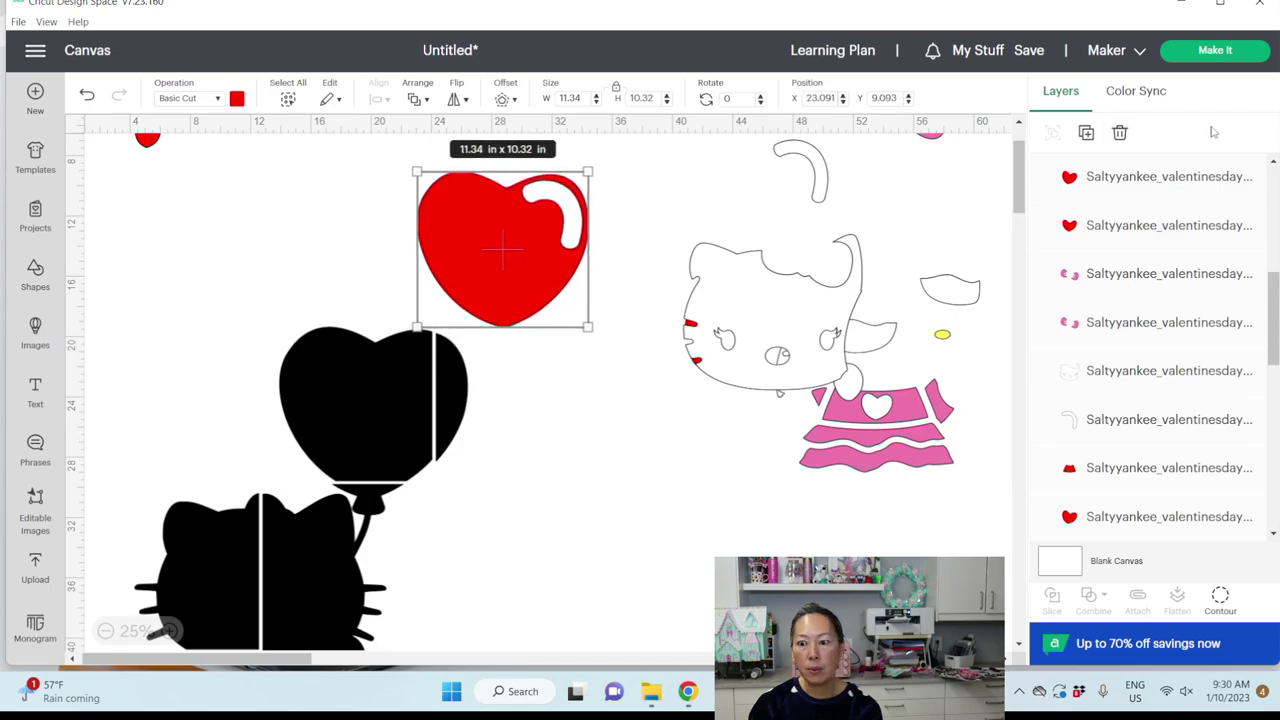
# Duplicate the red heart and hide its inner highlight curve to make a solid heart.
pyautogui.click(1086, 133)
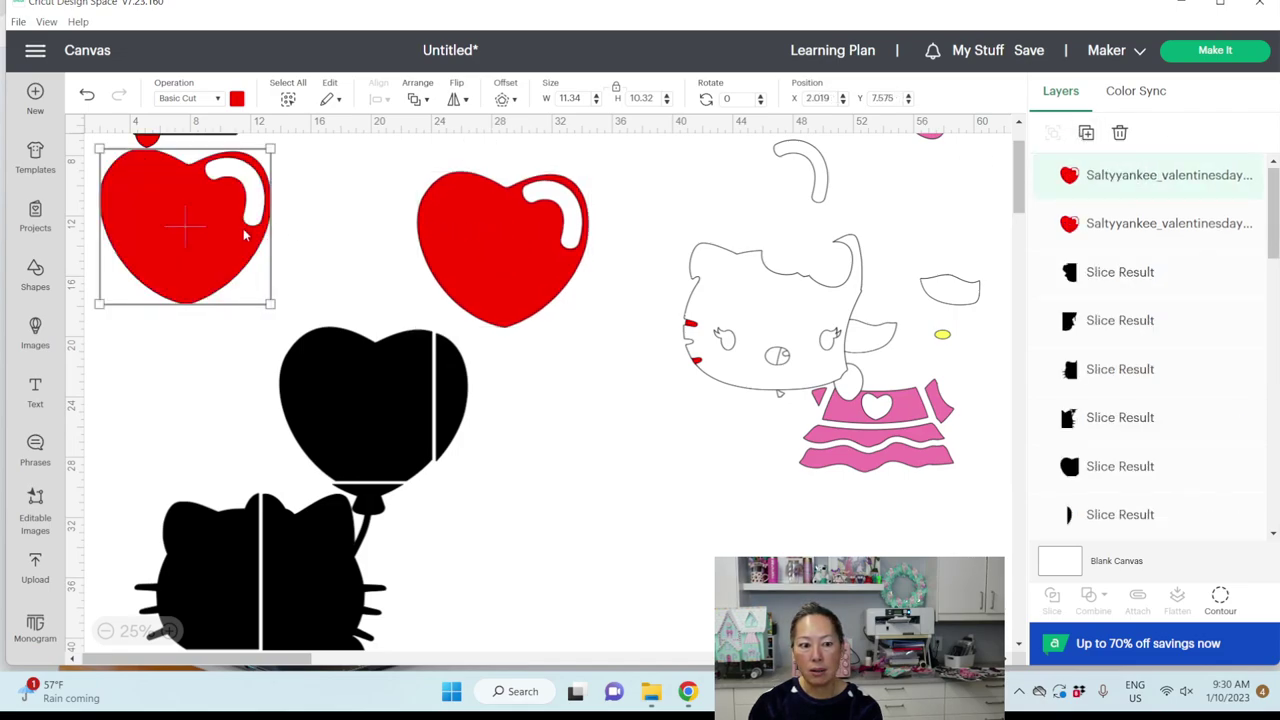
pyautogui.moveTo(244, 234); pyautogui.dragTo(300, 258)
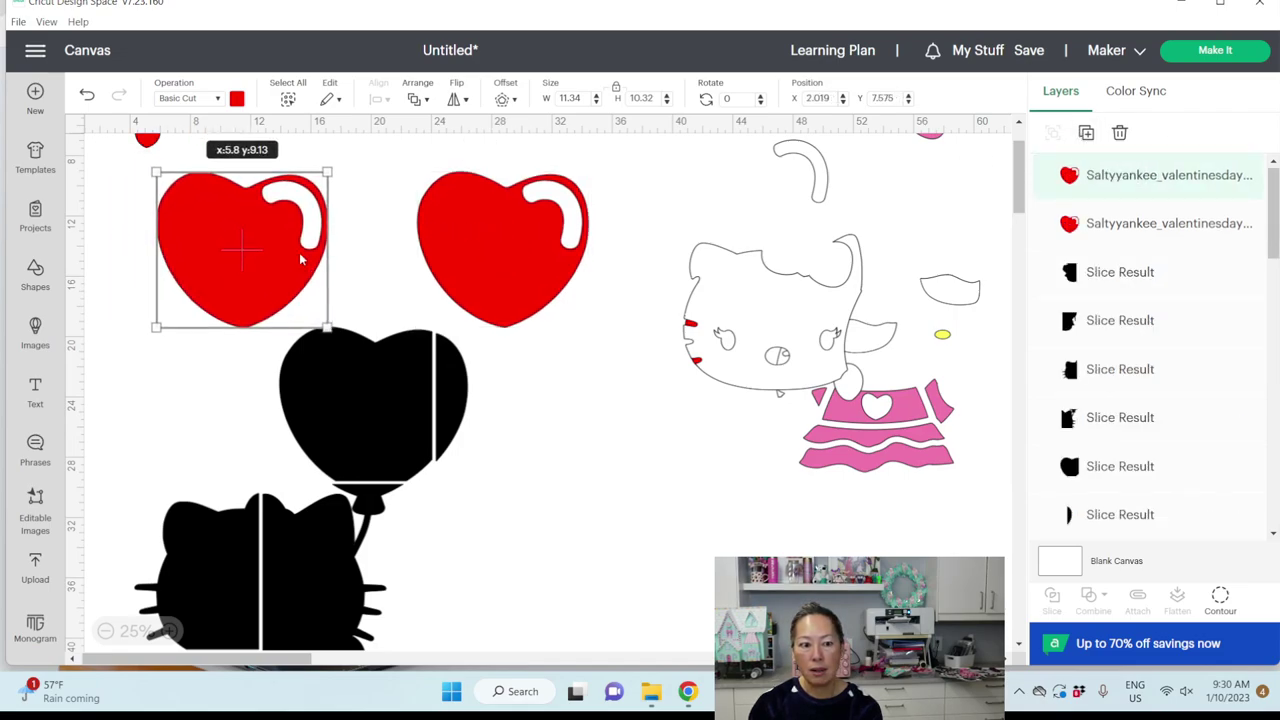
pyautogui.click(1220, 598)
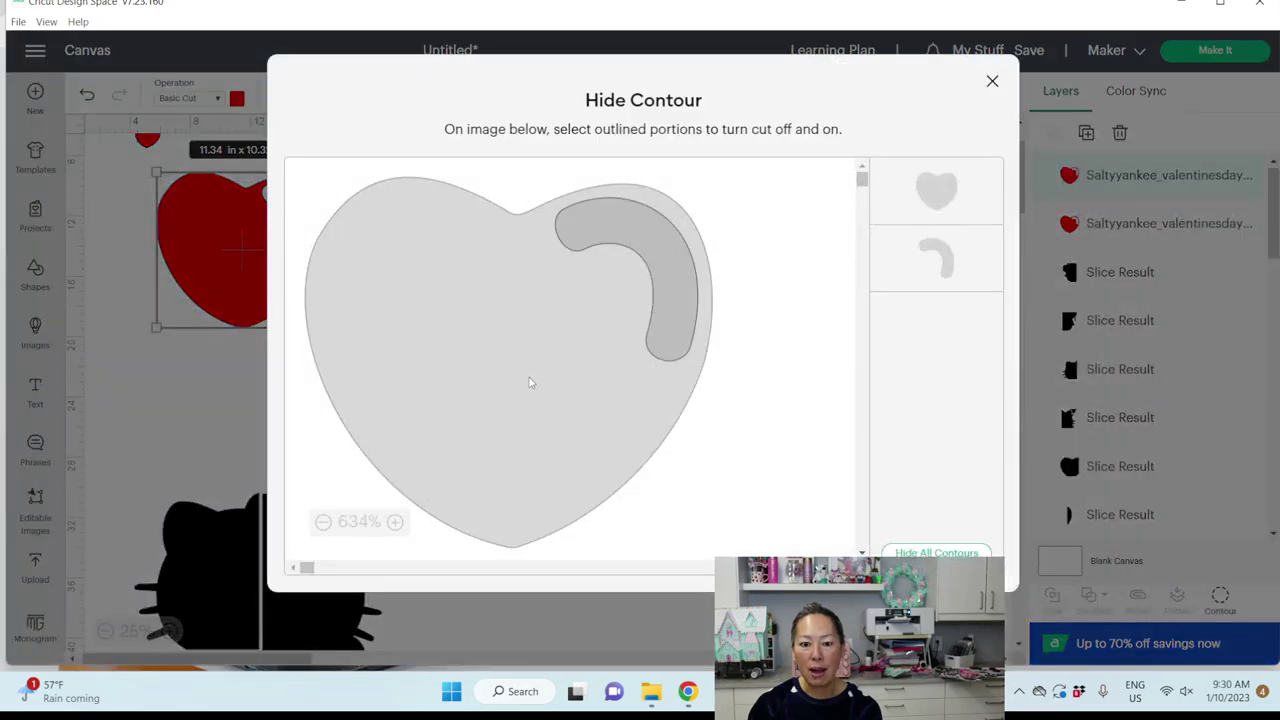
pyautogui.click(651, 249)
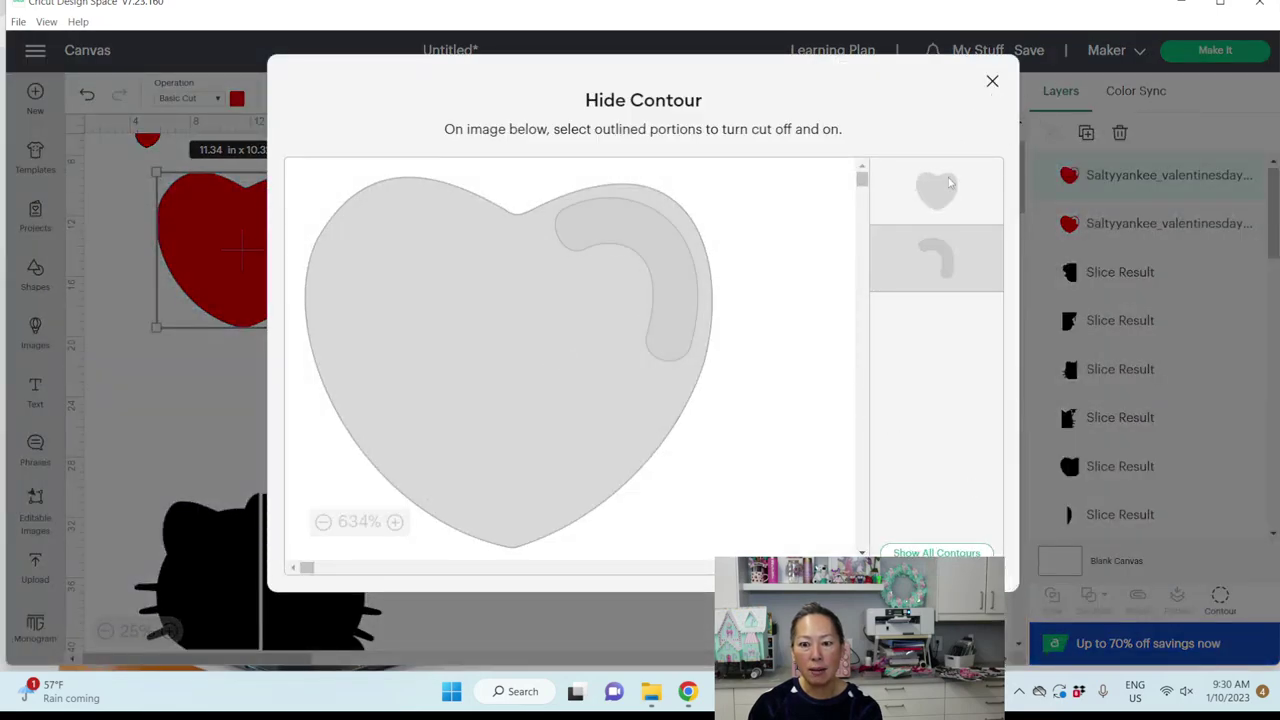
pyautogui.click(998, 82)
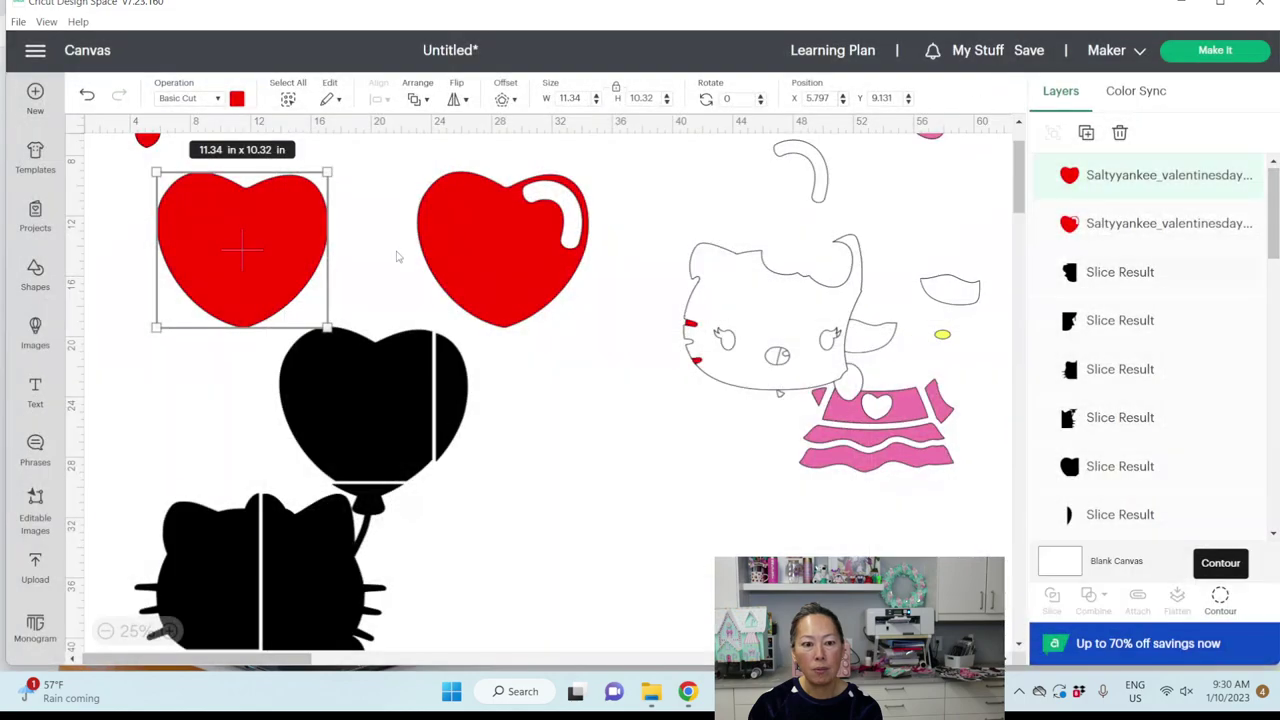
# Isolate the highlight curve from the other heart copy with Contour and make it black.
pyautogui.click(1216, 598)
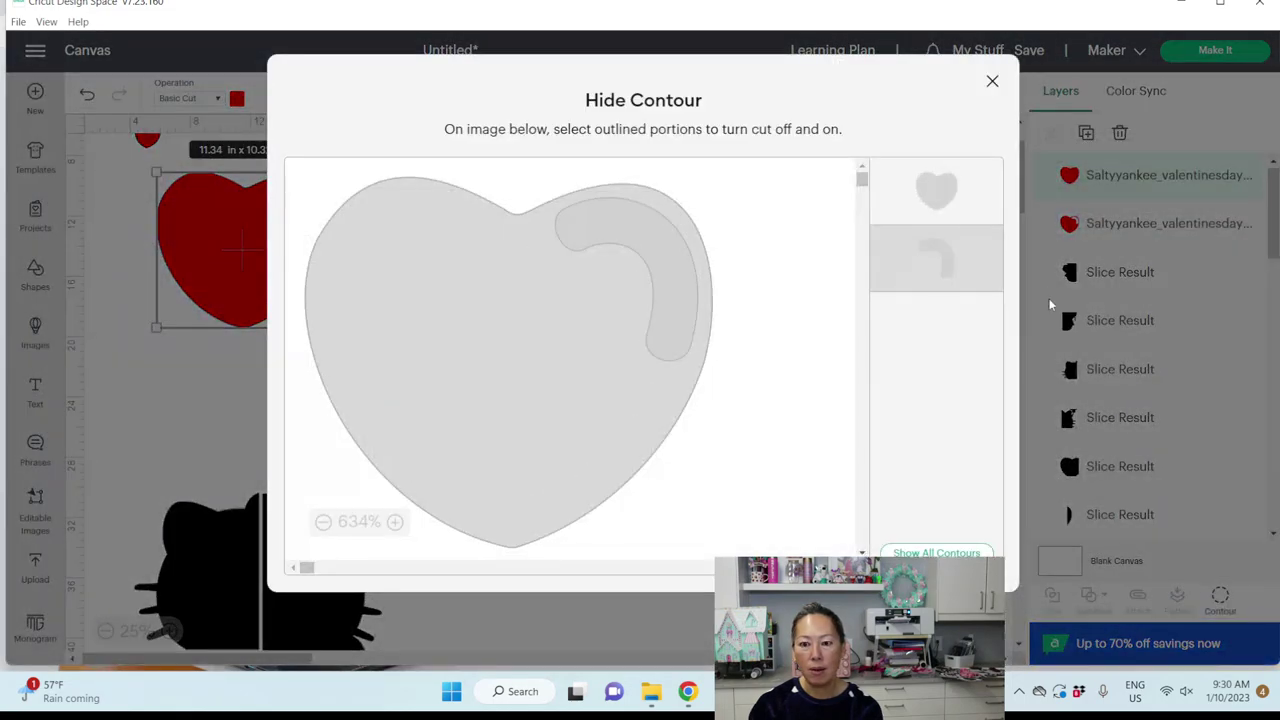
pyautogui.click(957, 271)
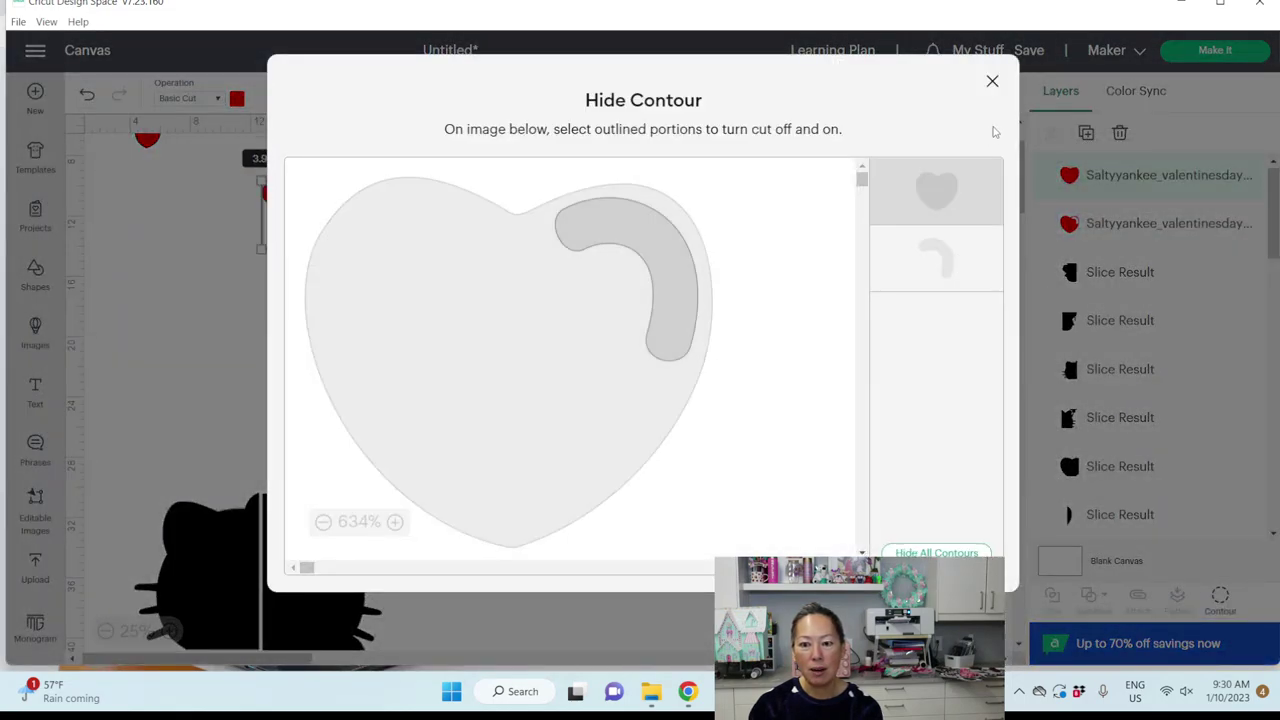
pyautogui.click(992, 81)
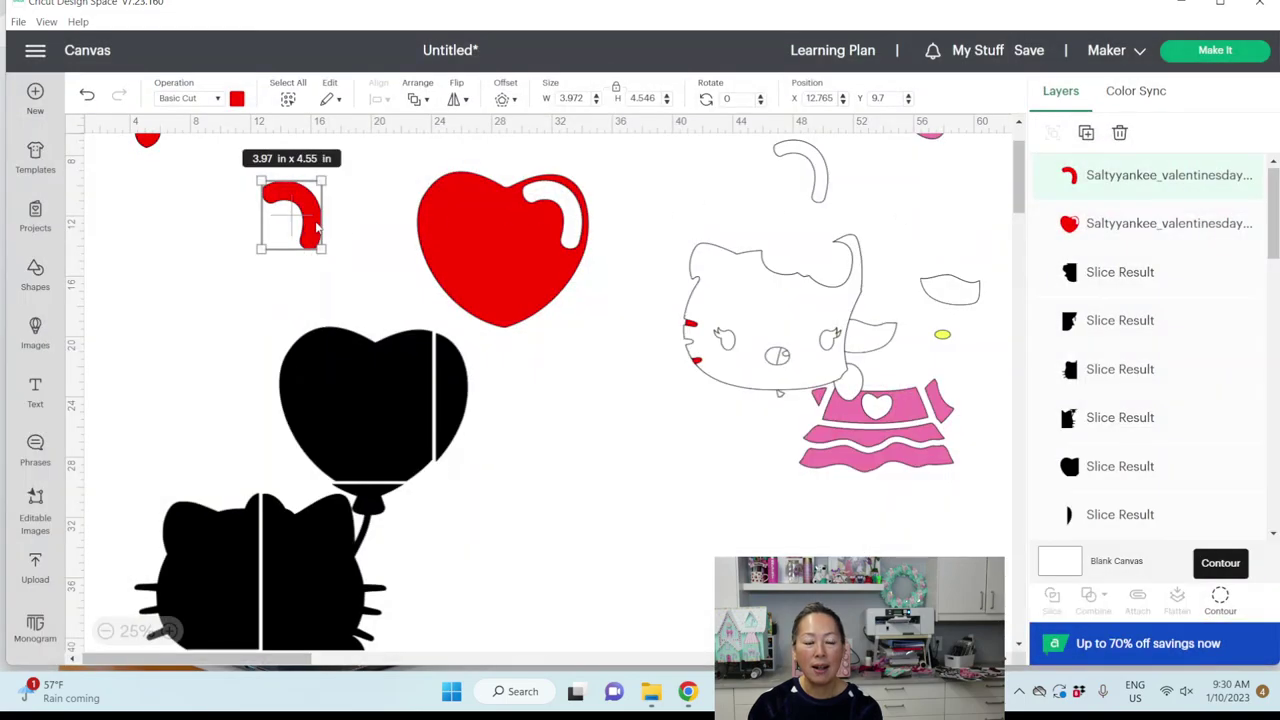
pyautogui.moveTo(316, 230); pyautogui.dragTo(348, 250)
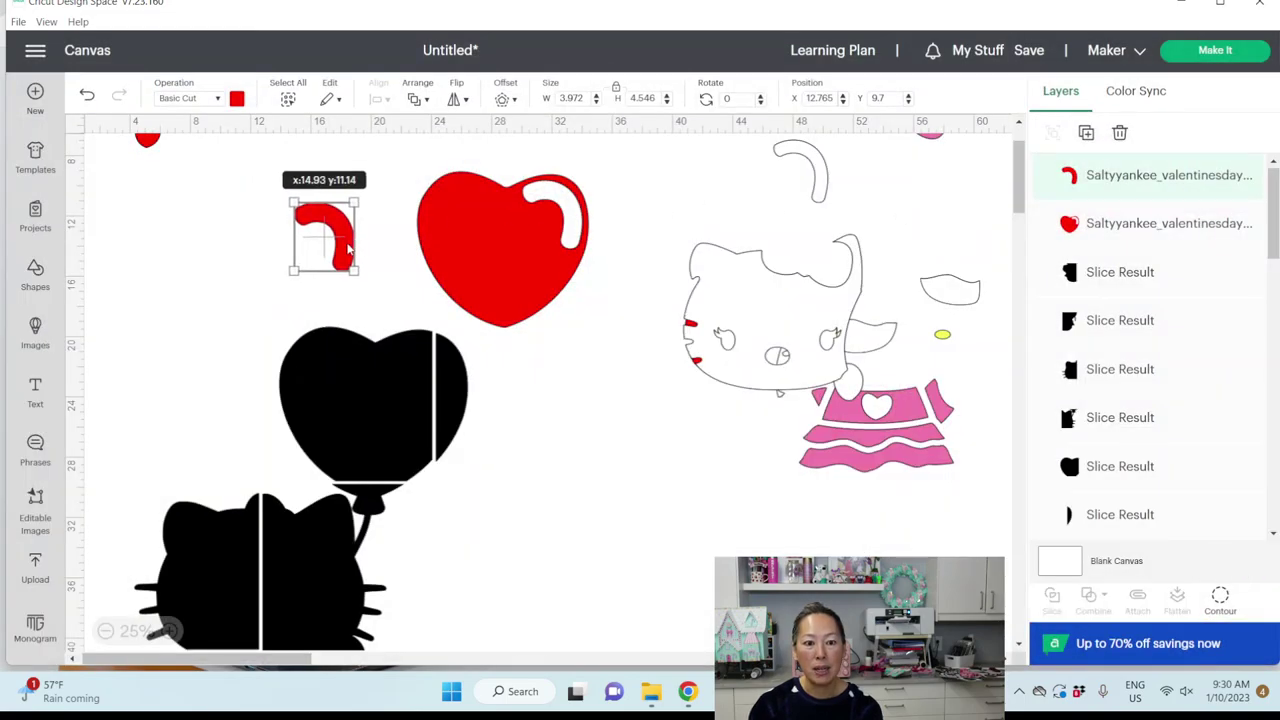
pyautogui.click(238, 98)
pyautogui.click(340, 170)
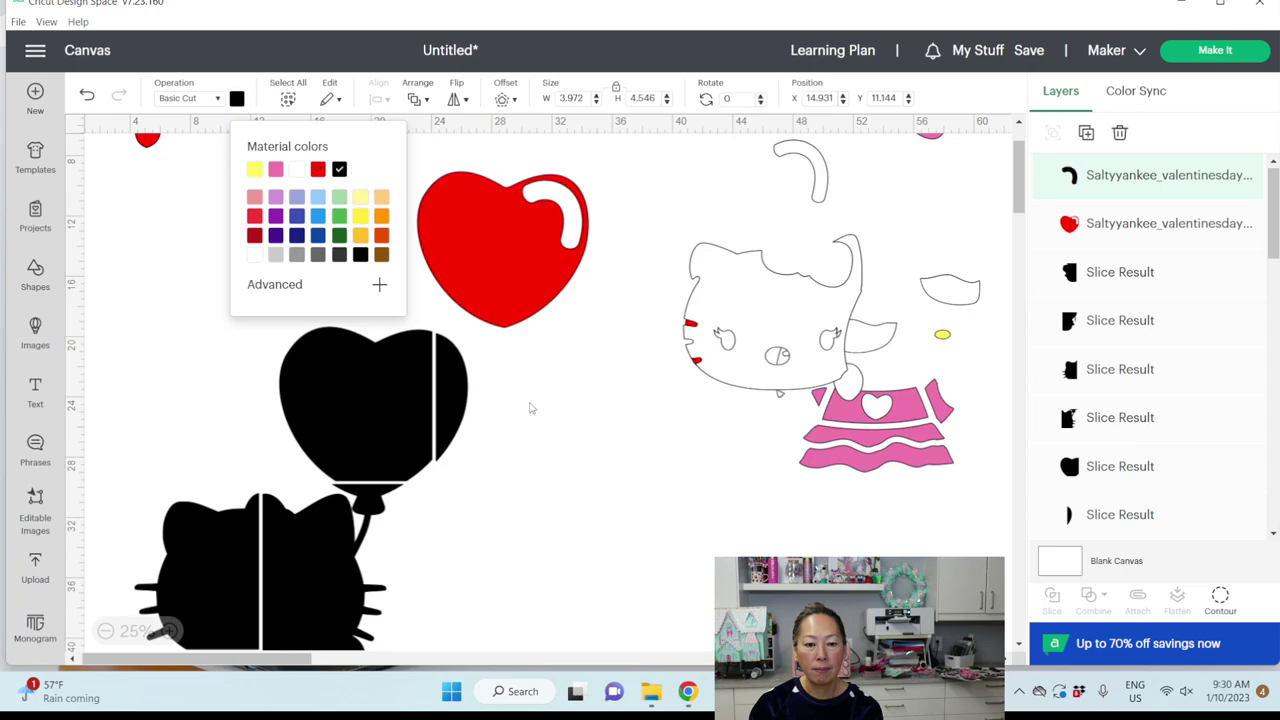
pyautogui.click(587, 415)
# Place the solid red heart over the balloon and the black curve in its upper right.
pyautogui.click(487, 265)
pyautogui.moveTo(487, 265); pyautogui.dragTo(358, 427)
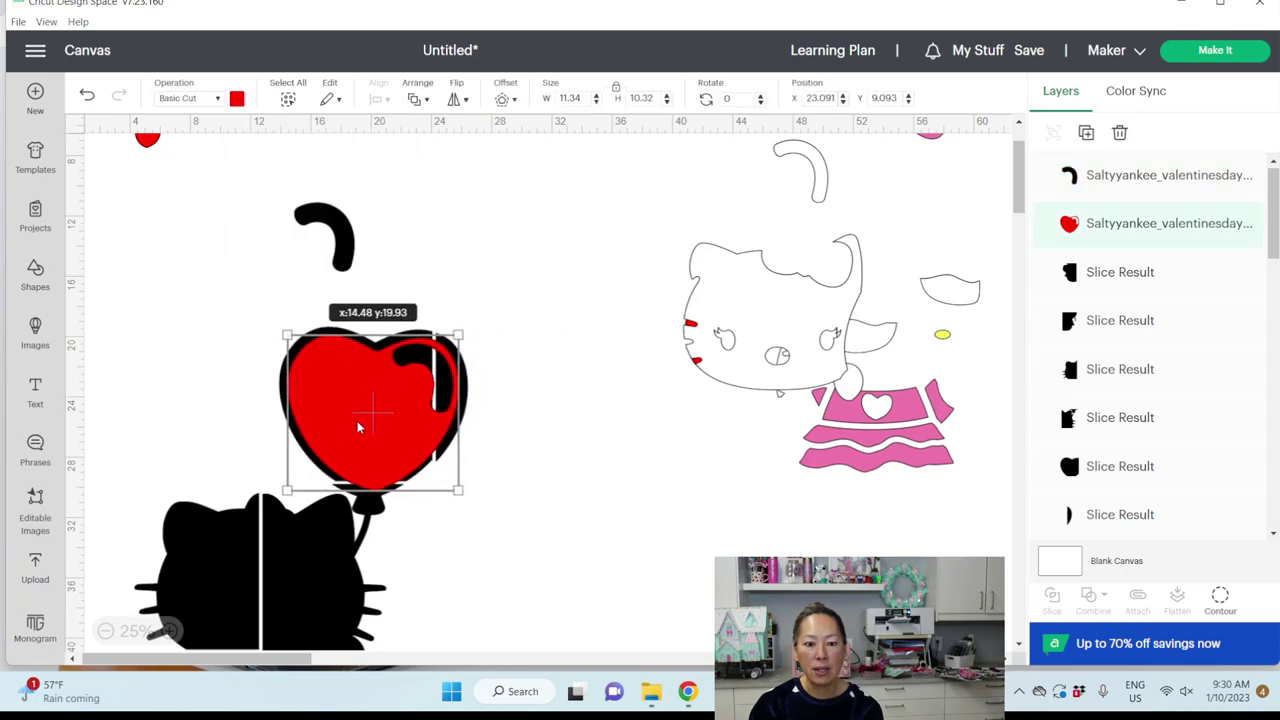
pyautogui.click(482, 385)
pyautogui.click(466, 380)
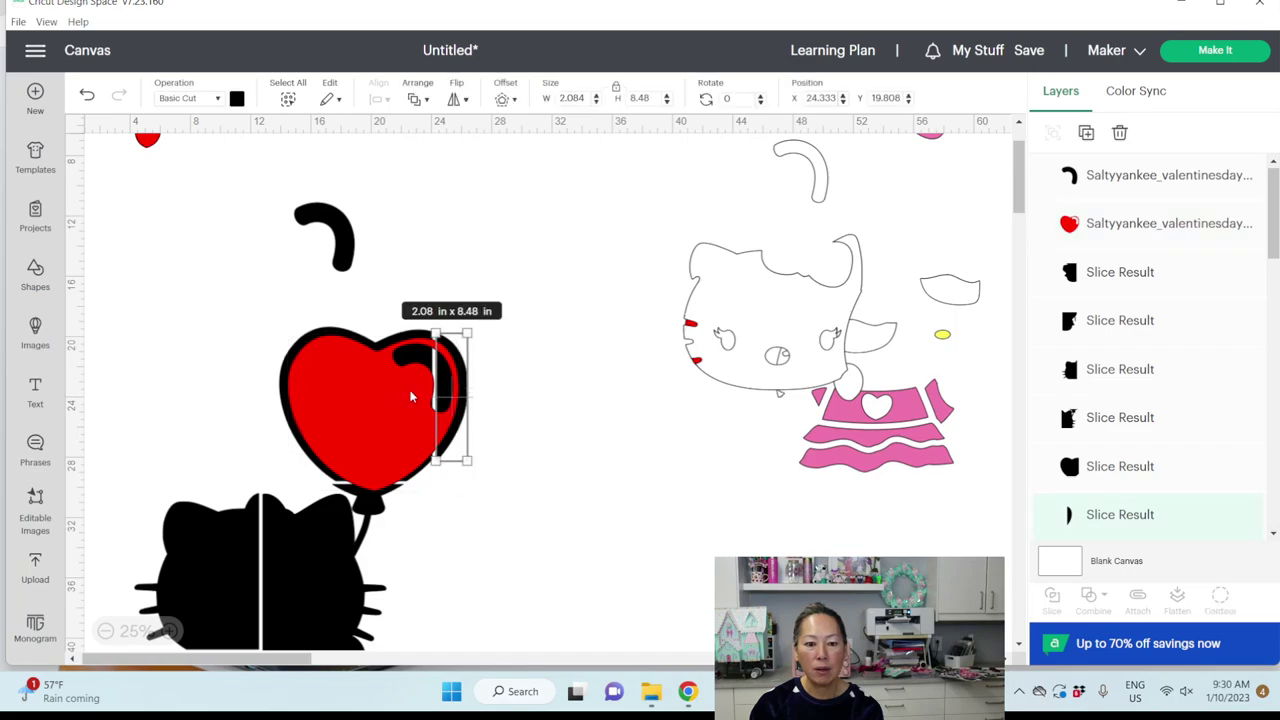
pyautogui.moveTo(466, 398); pyautogui.dragTo(462, 399)
pyautogui.click(506, 386)
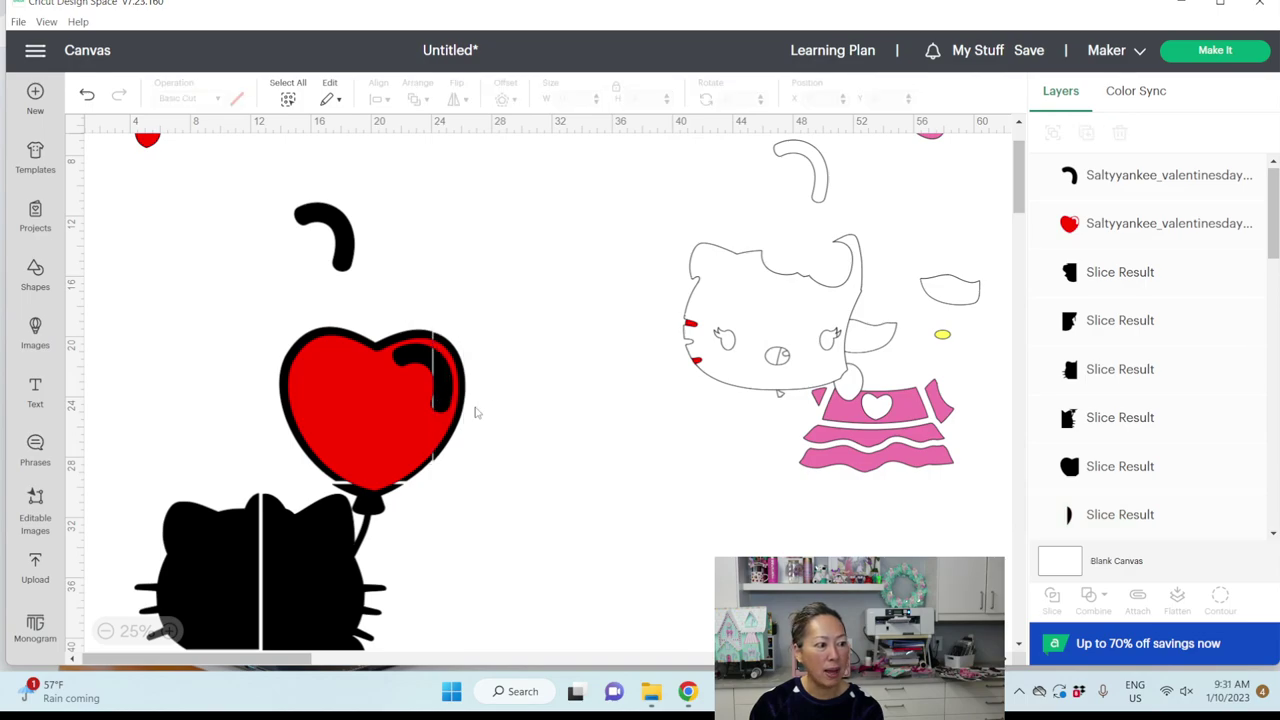
pyautogui.moveTo(334, 222); pyautogui.dragTo(432, 362)
pyautogui.click(562, 354)
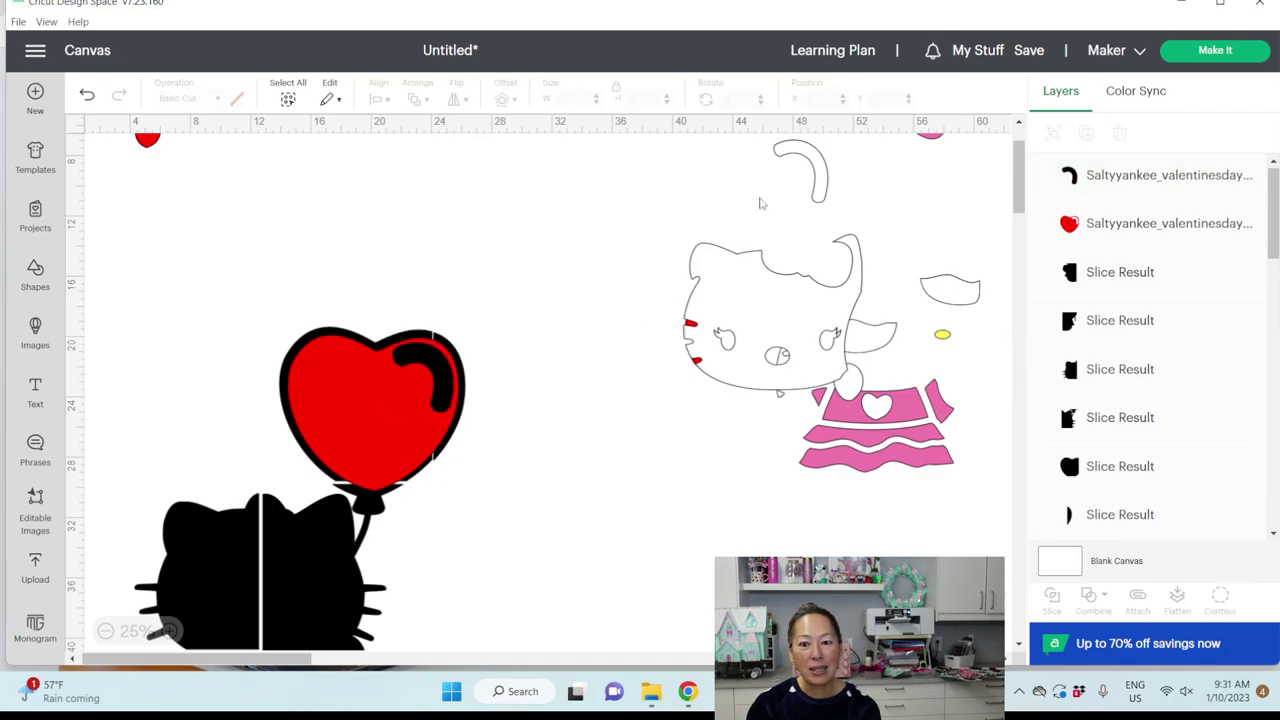
# Bring the white highlight curve to the front on the heart's upper right and fine-tune the heart.
pyautogui.moveTo(818, 178); pyautogui.dragTo(442, 386)
pyautogui.click(413, 100)
pyautogui.click(470, 121)
pyautogui.click(506, 368)
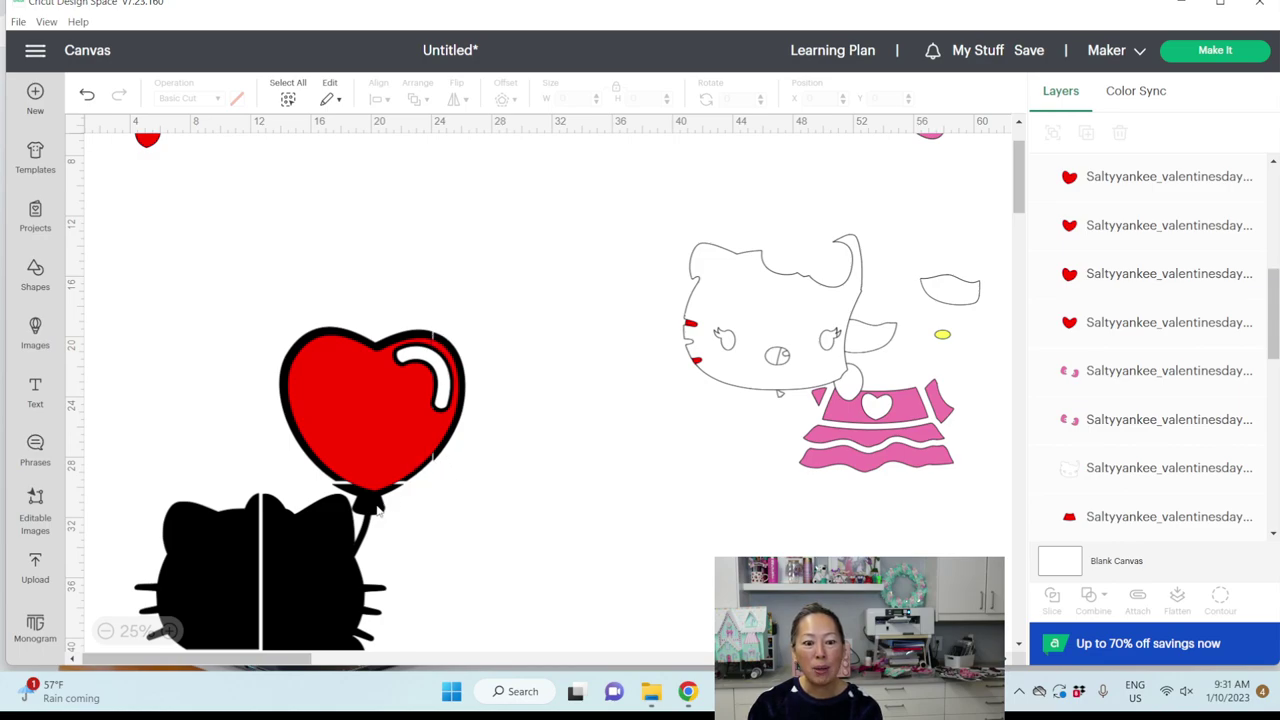
pyautogui.moveTo(337, 566); pyautogui.dragTo(333, 565)
pyautogui.moveTo(380, 508); pyautogui.dragTo(380, 508)
pyautogui.click(454, 489)
pyautogui.moveTo(455, 435); pyautogui.dragTo(456, 435)
pyautogui.click(506, 424)
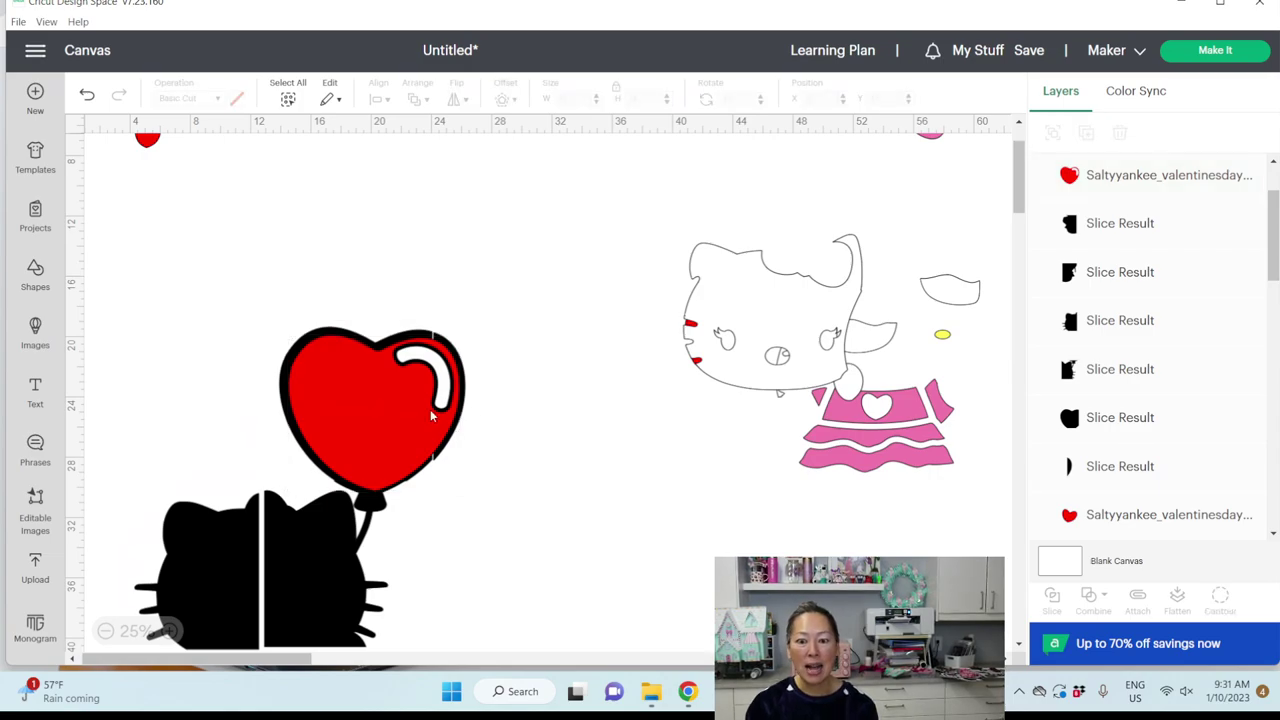
# Move the white cat-face outline beside the heart and bring it to the front.
pyautogui.scroll(-2, 543, 429)
pyautogui.scroll(1, 603, 357)
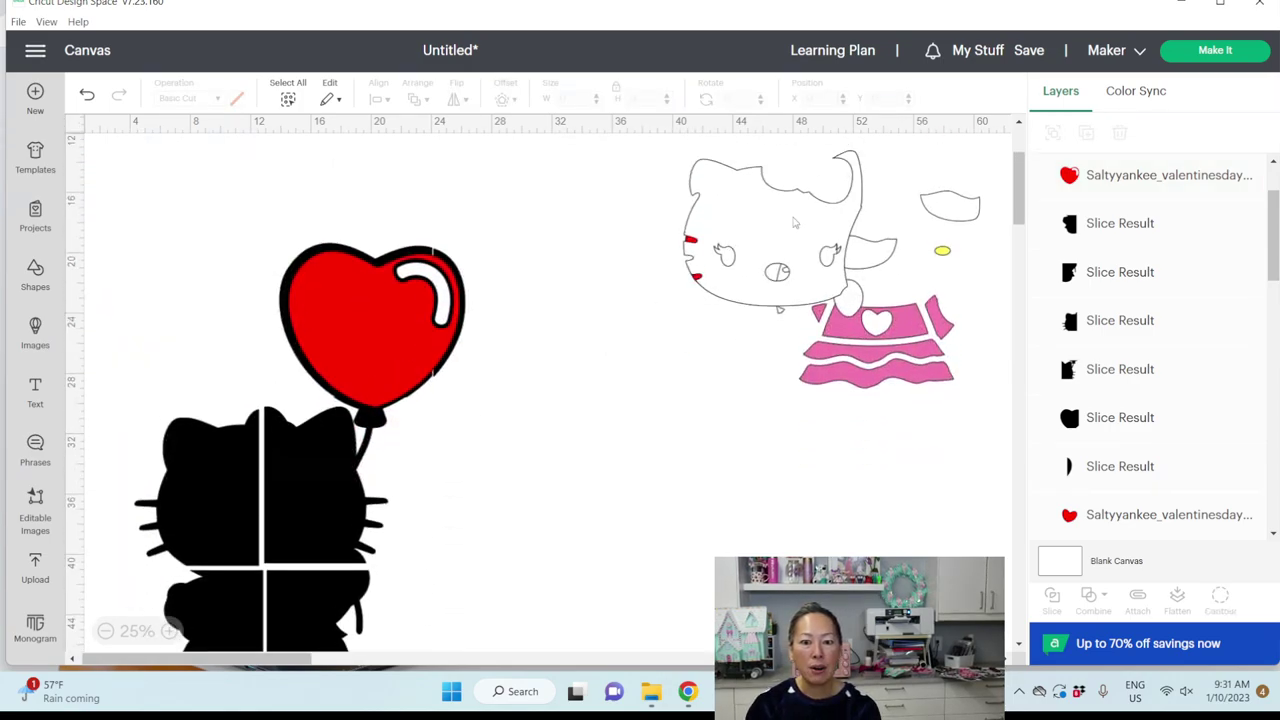
pyautogui.moveTo(795, 222); pyautogui.dragTo(549, 429)
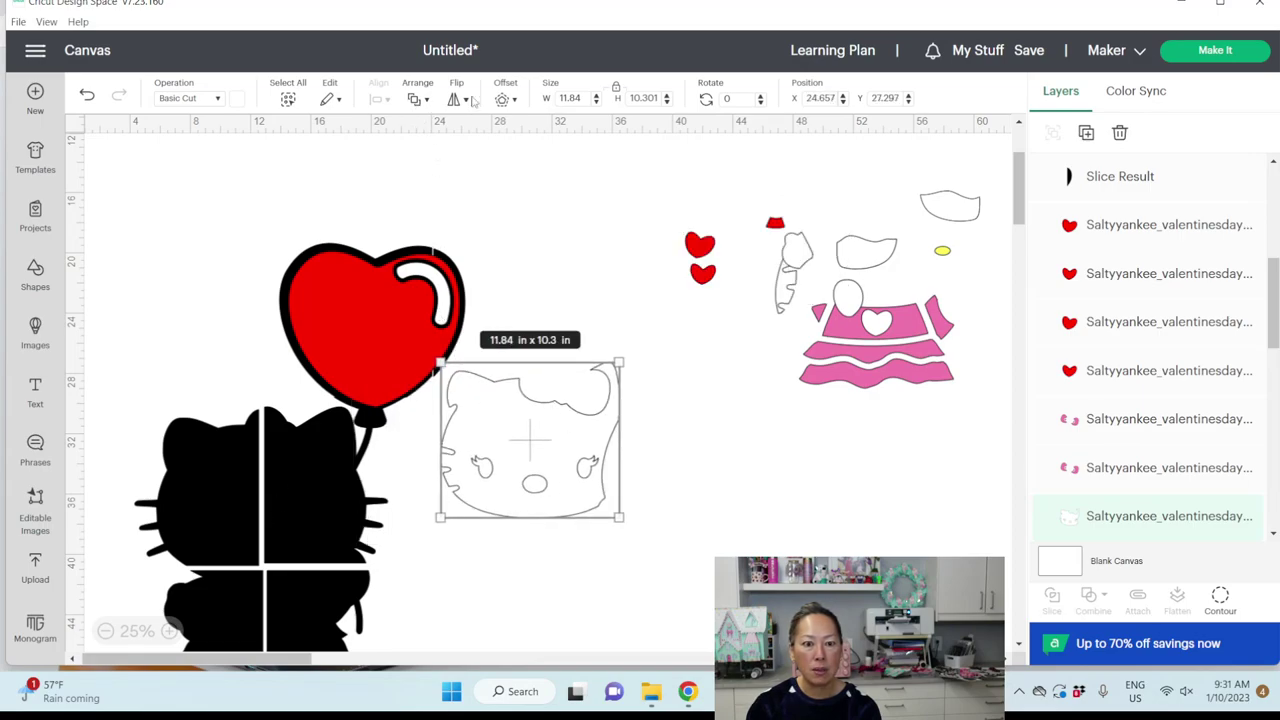
pyautogui.click(418, 100)
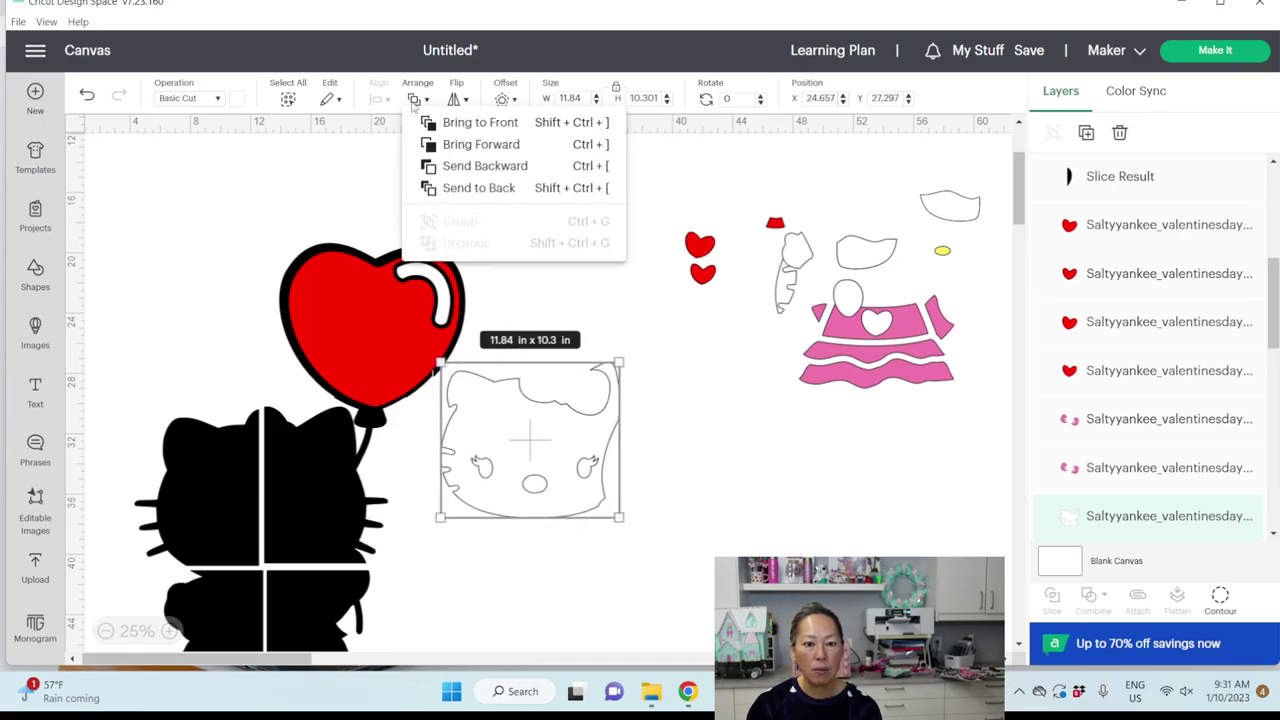
pyautogui.click(470, 124)
pyautogui.moveTo(549, 465); pyautogui.dragTo(597, 430)
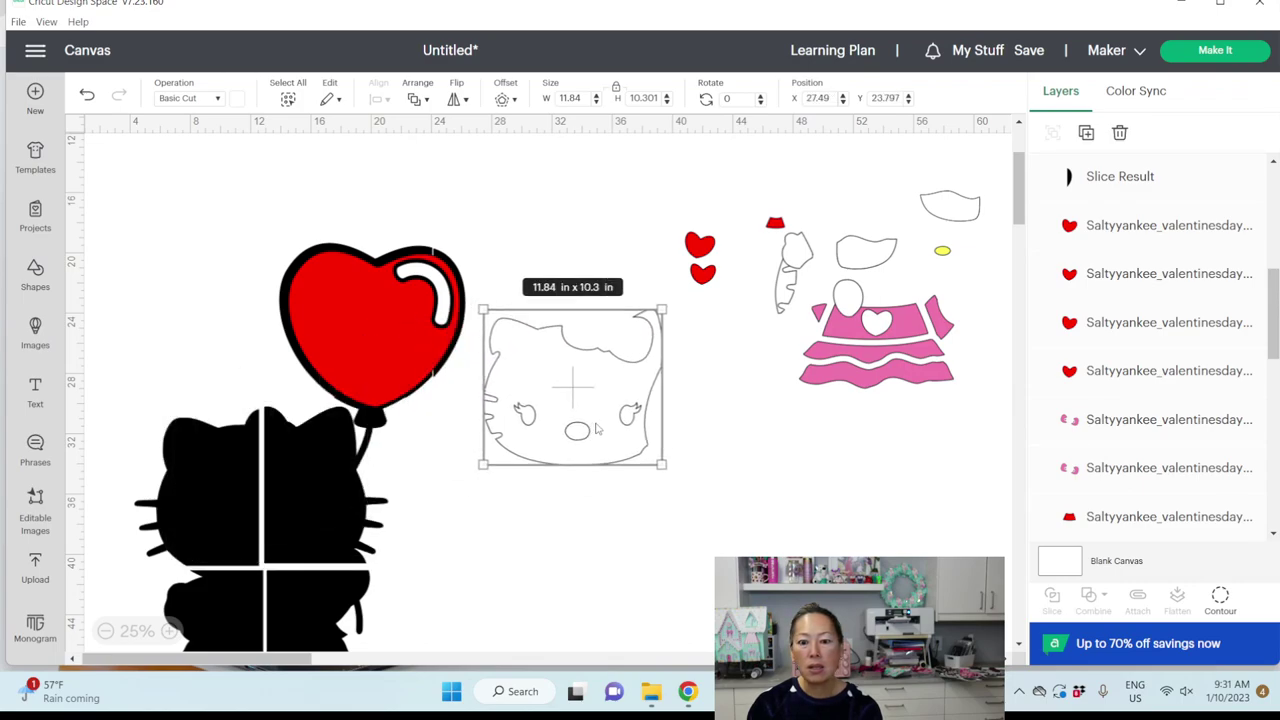
# Duplicate the face outline, hide every contour except the nose, and color the nose black.
pyautogui.click(1080, 138)
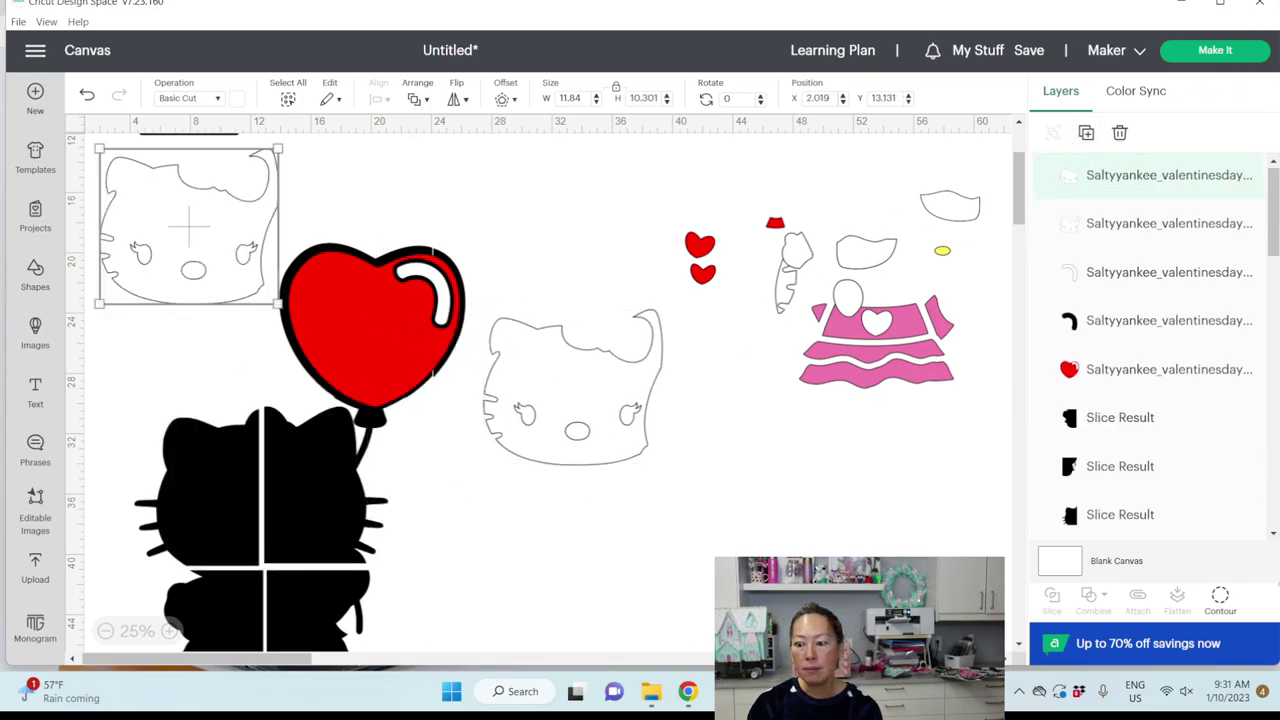
pyautogui.click(1221, 597)
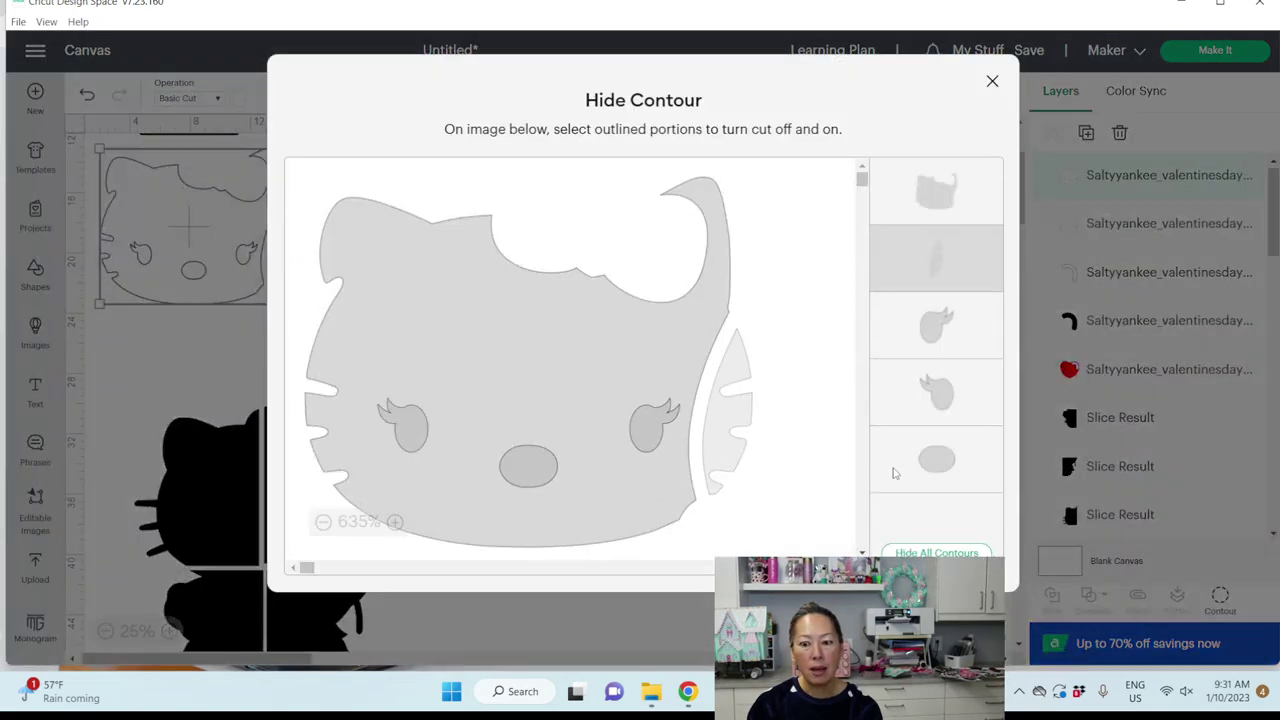
pyautogui.click(912, 552)
pyautogui.click(531, 468)
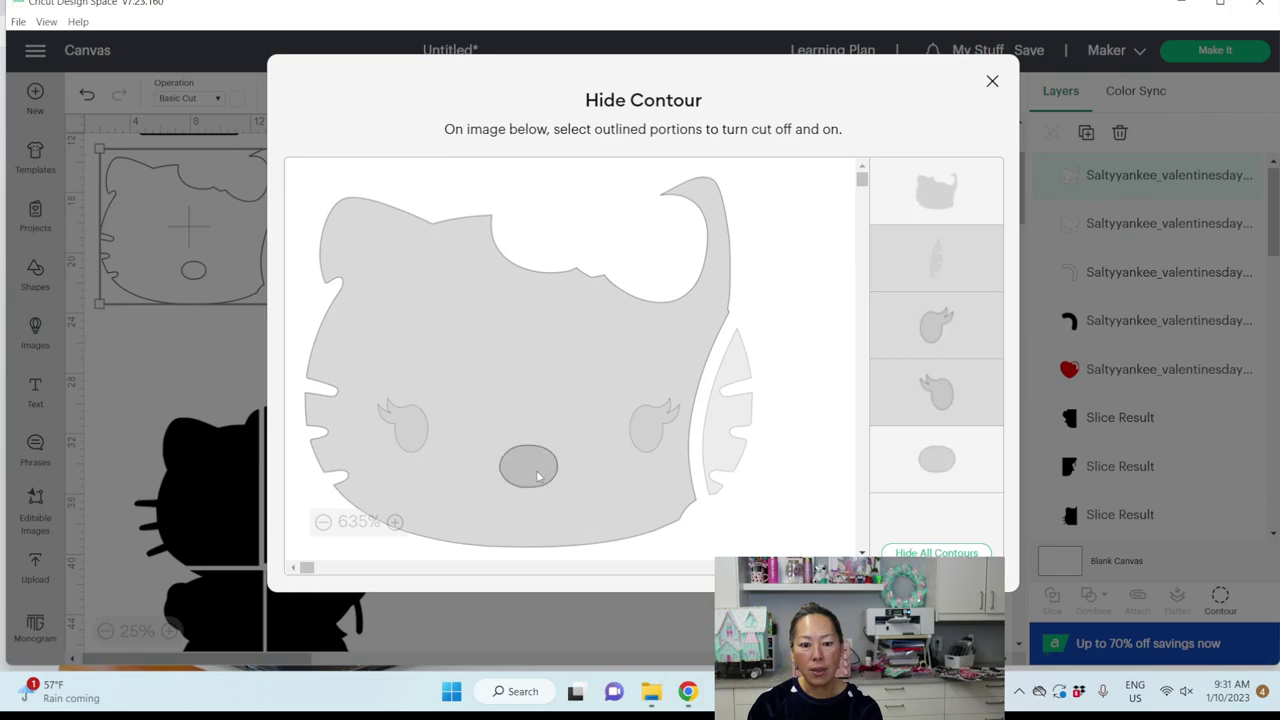
pyautogui.click(900, 190)
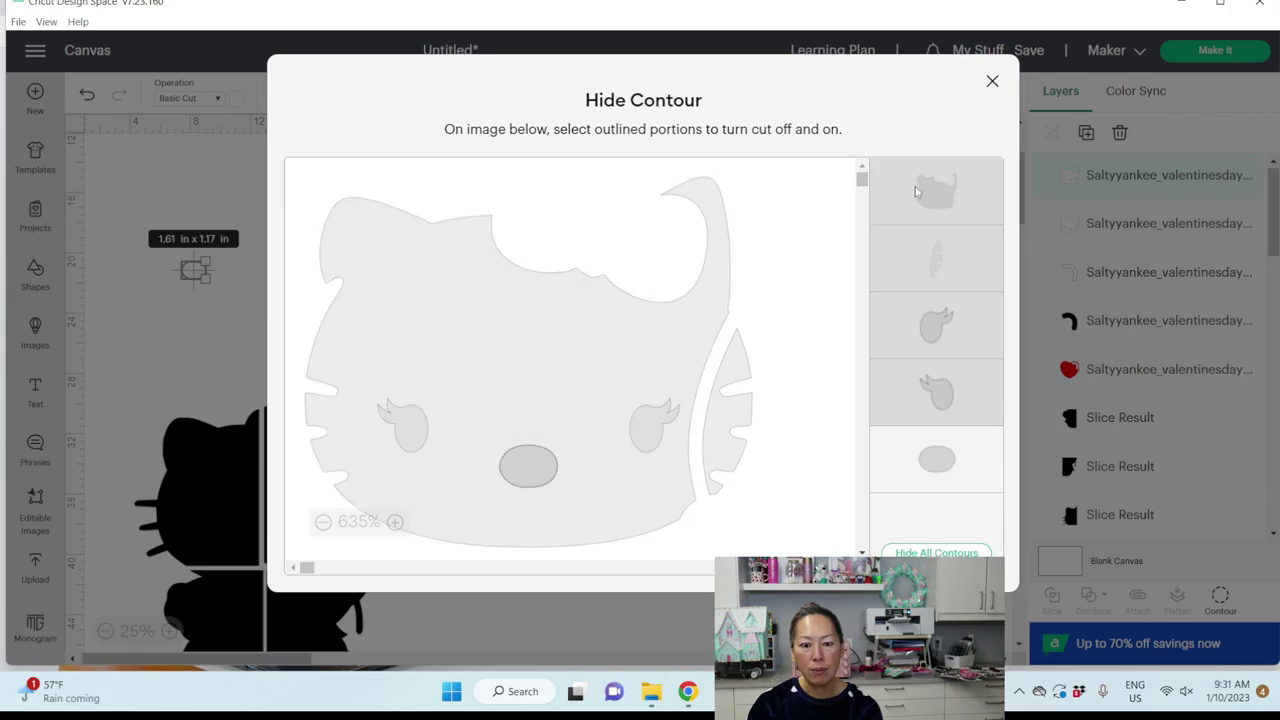
pyautogui.click(992, 81)
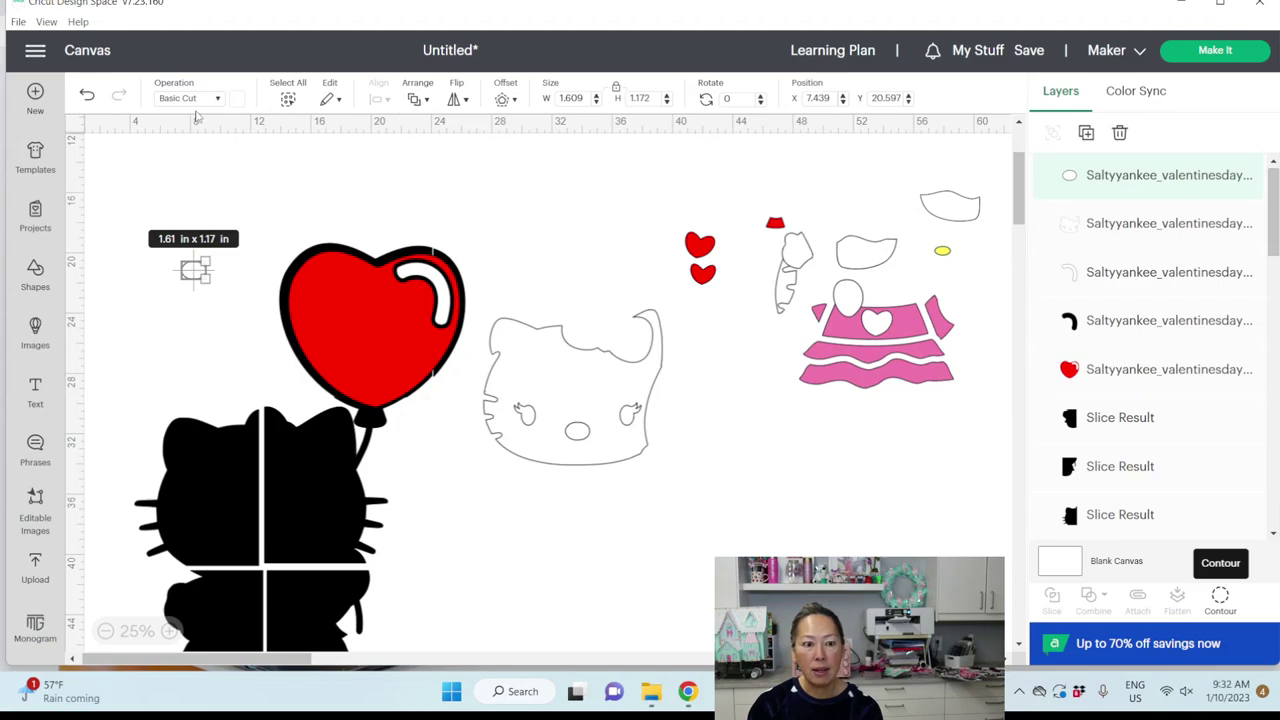
pyautogui.click(237, 99)
pyautogui.click(339, 169)
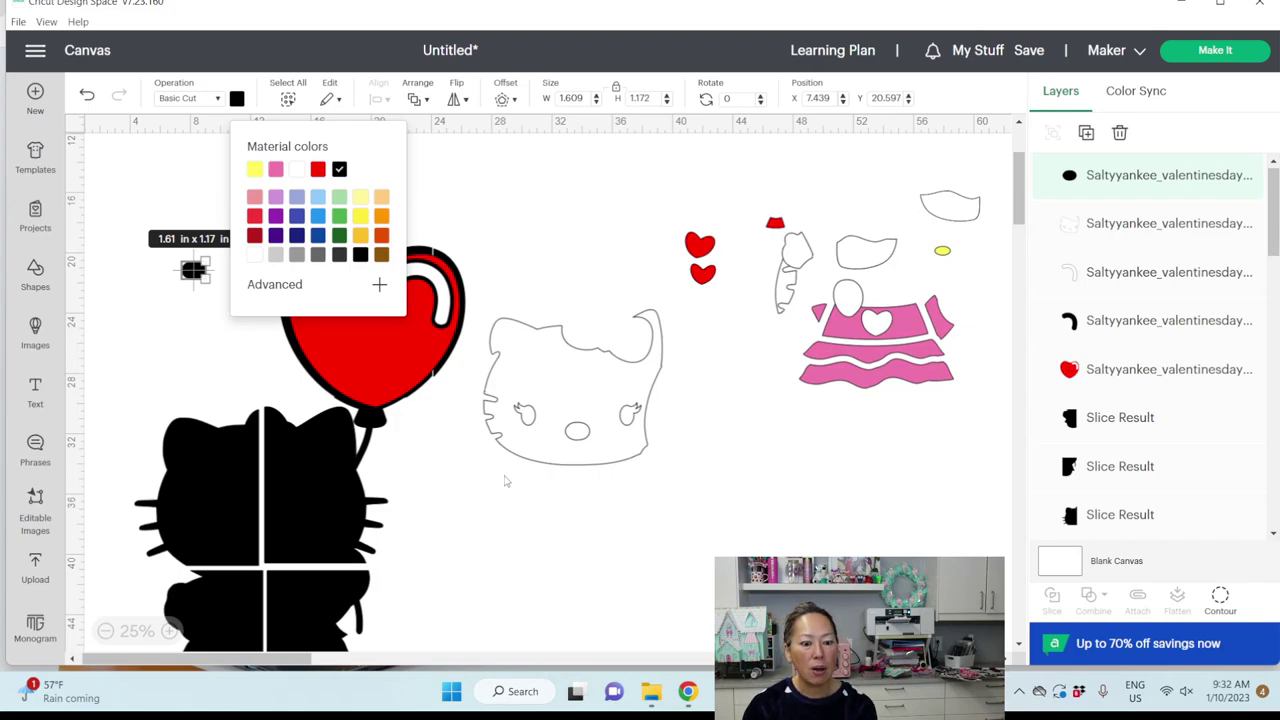
# Ungroup the pink dress and move its top piece up off the skirt.
pyautogui.click(882, 326)
pyautogui.moveTo(882, 326); pyautogui.dragTo(811, 416)
pyautogui.click(1052, 135)
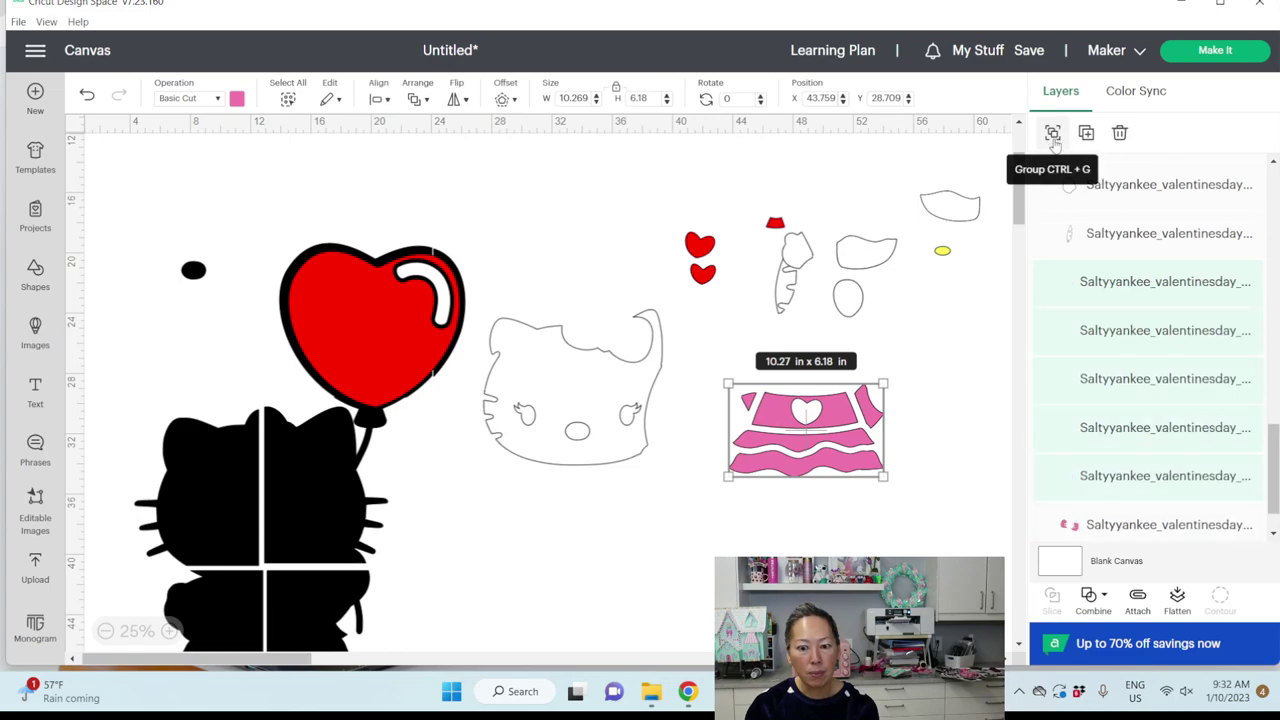
pyautogui.click(946, 412)
pyautogui.moveTo(843, 416); pyautogui.dragTo(843, 344)
# Duplicate the dress top, hide its outer shape to keep the heart, and color it black.
pyautogui.click(1086, 135)
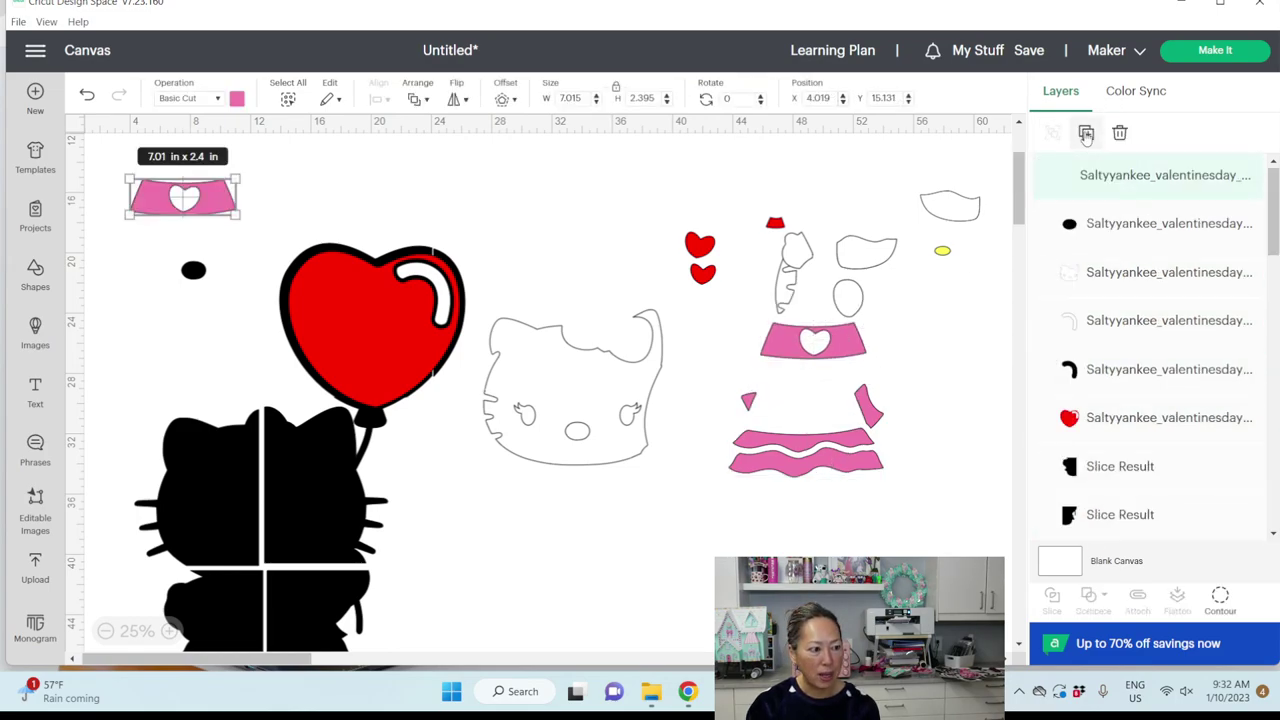
pyautogui.click(1220, 598)
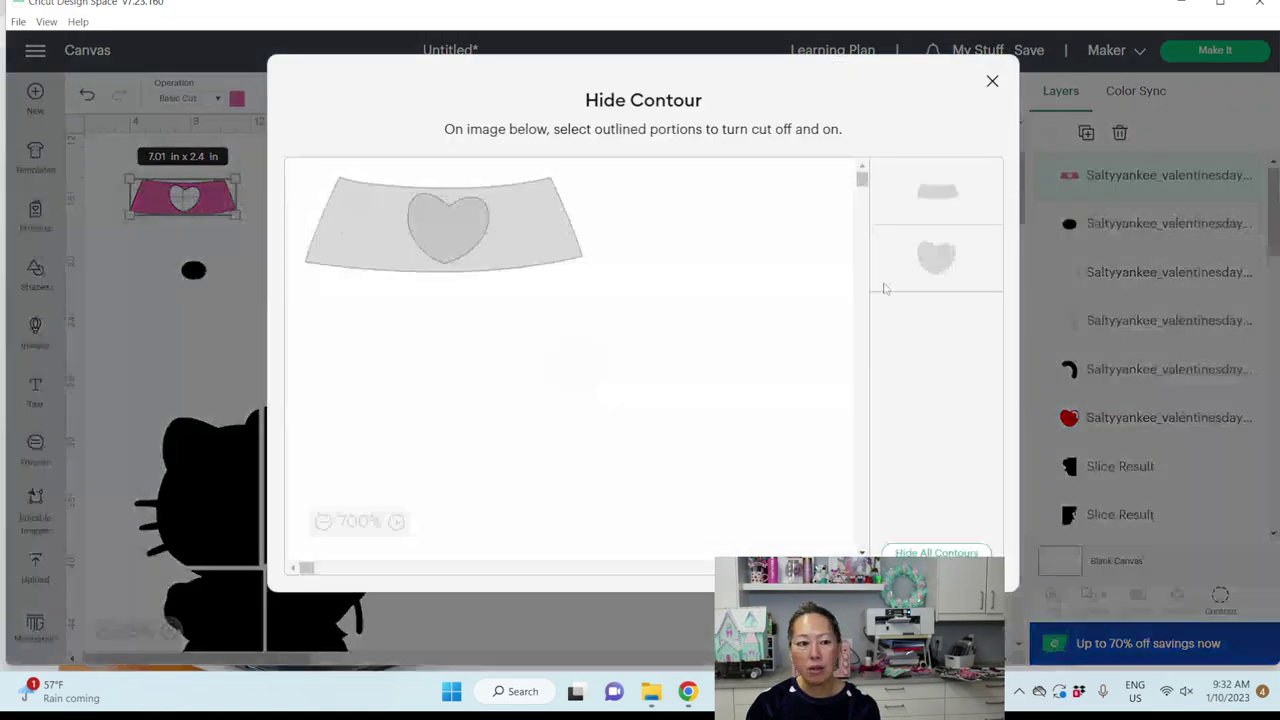
pyautogui.click(964, 198)
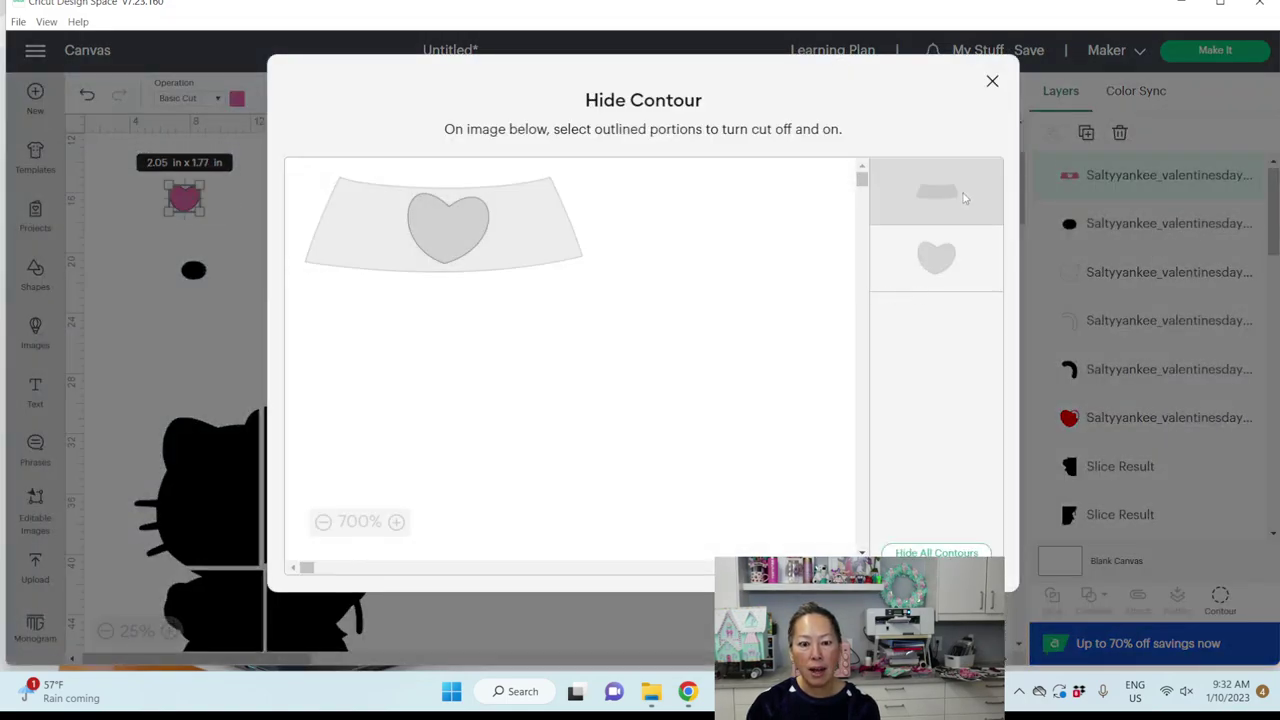
pyautogui.click(992, 81)
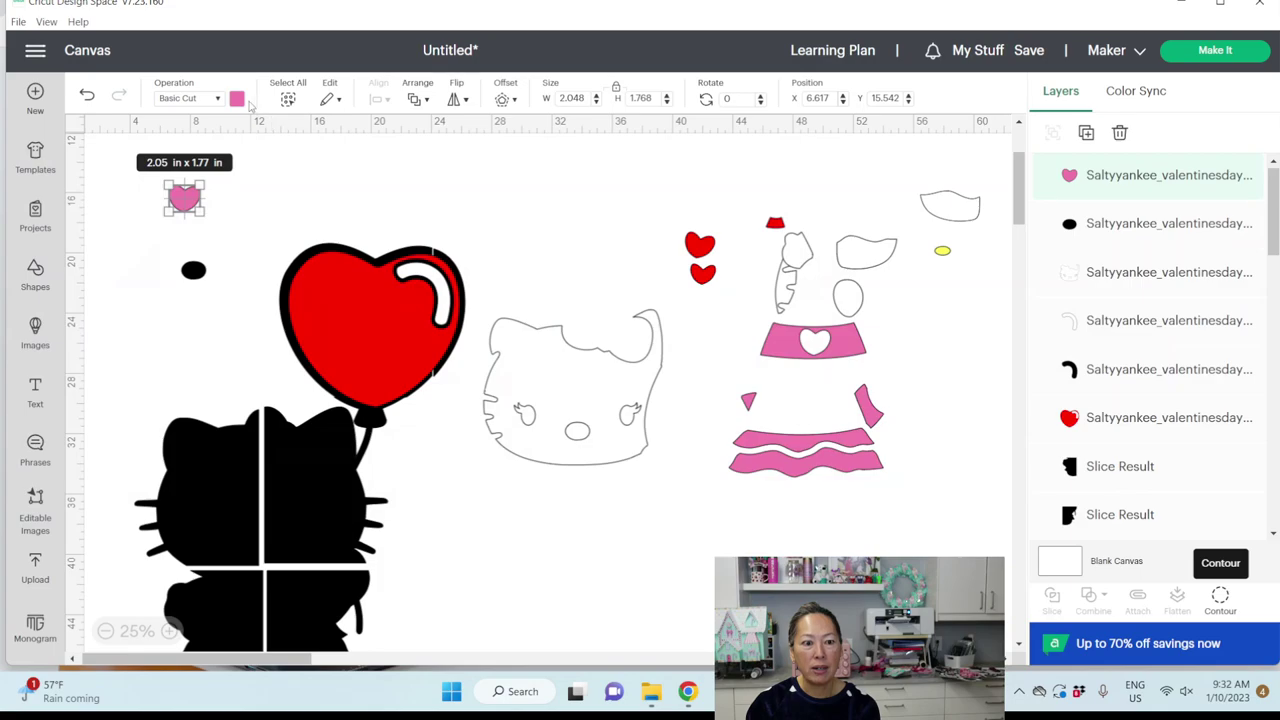
pyautogui.click(237, 98)
pyautogui.click(338, 170)
pyautogui.click(474, 192)
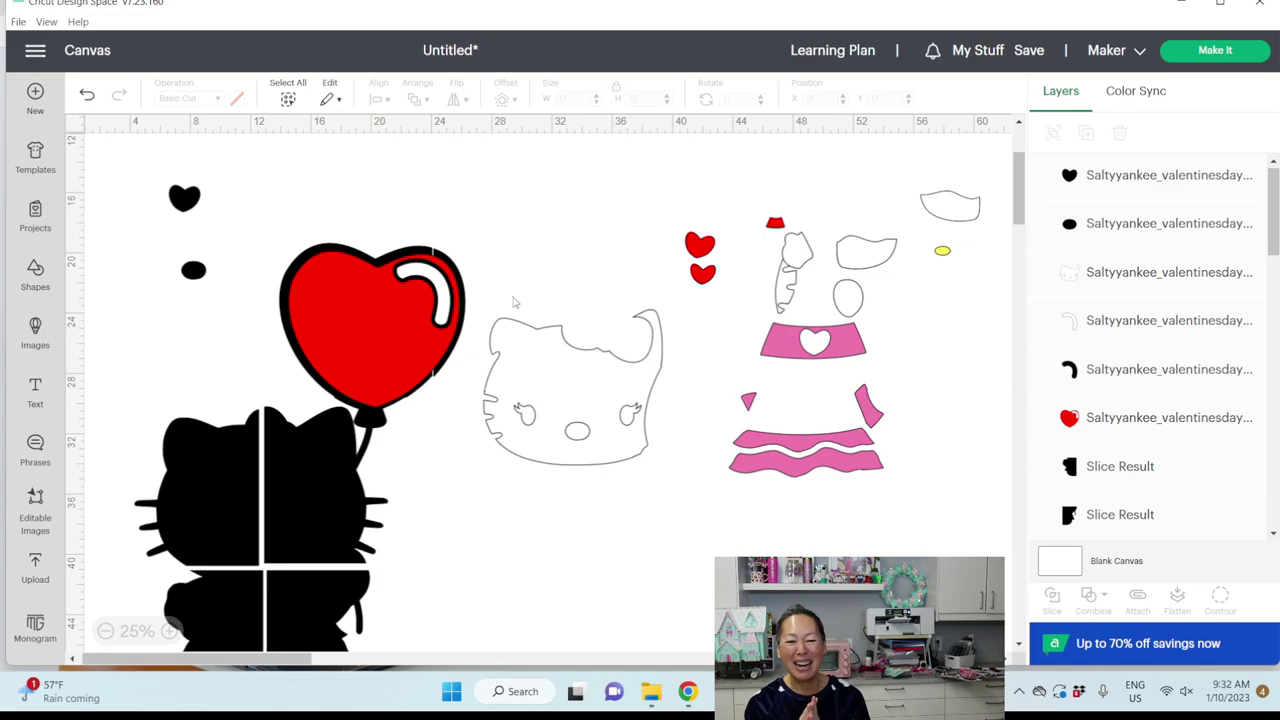
# Add the uploaded Hello Kitty balloon image, flatten it, and enlarge it to 13.86 × 19.51 in.
pyautogui.scroll(3, 449, 234)
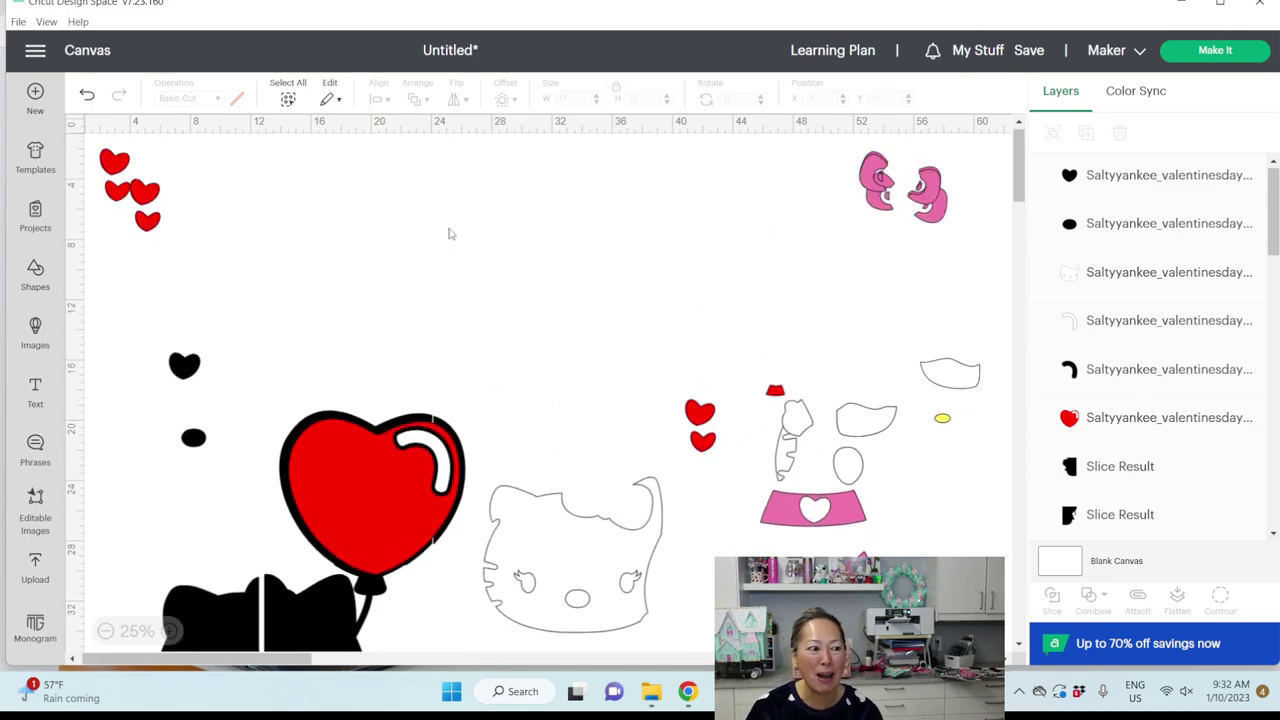
pyautogui.click(35, 568)
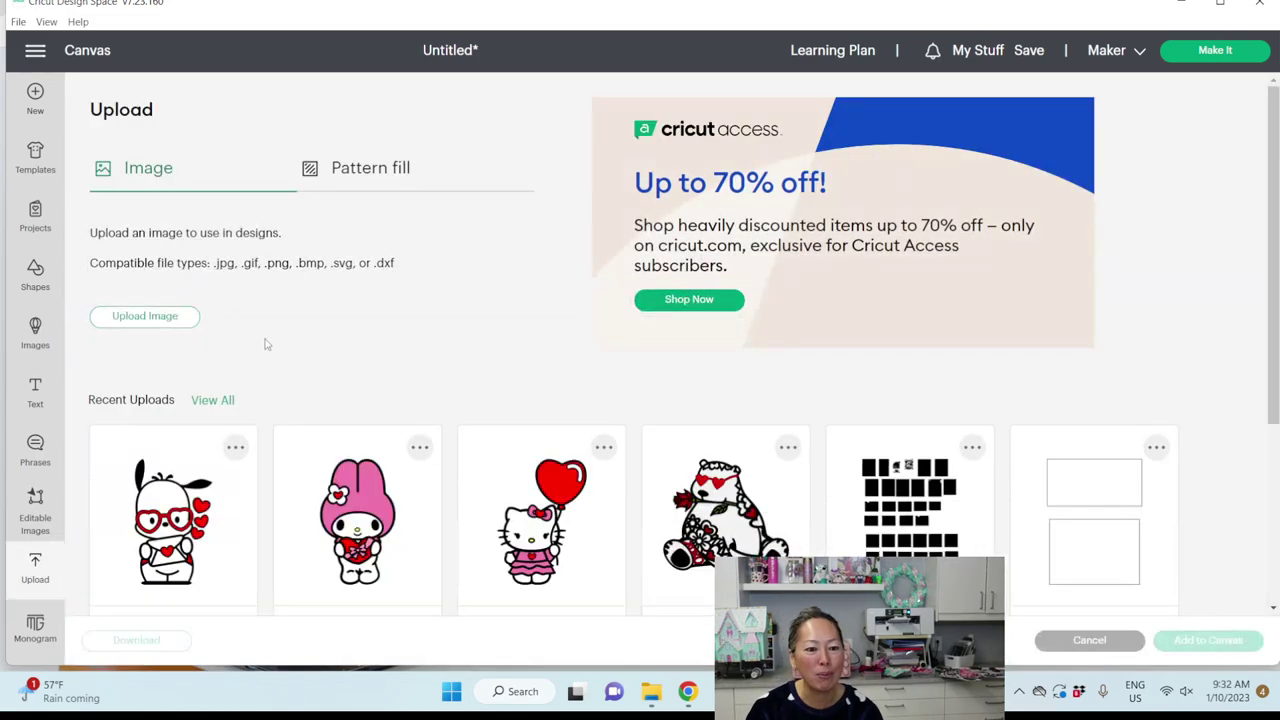
pyautogui.click(575, 520)
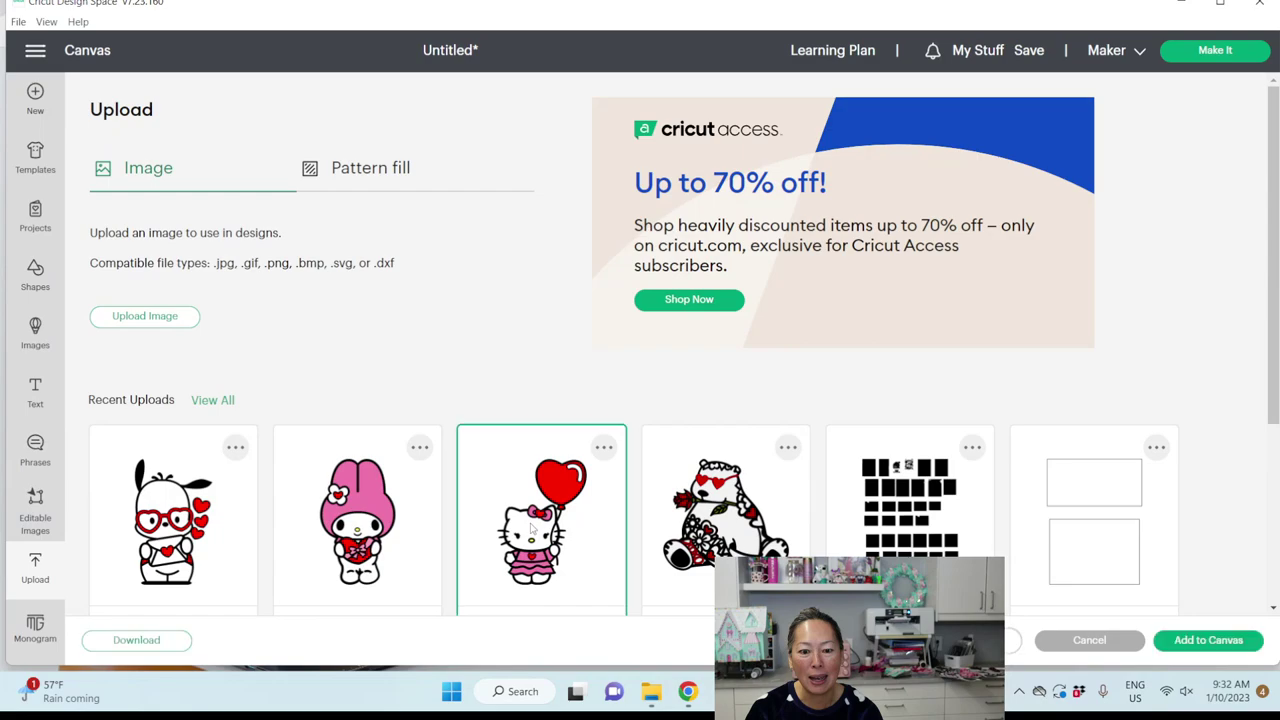
pyautogui.click(1210, 641)
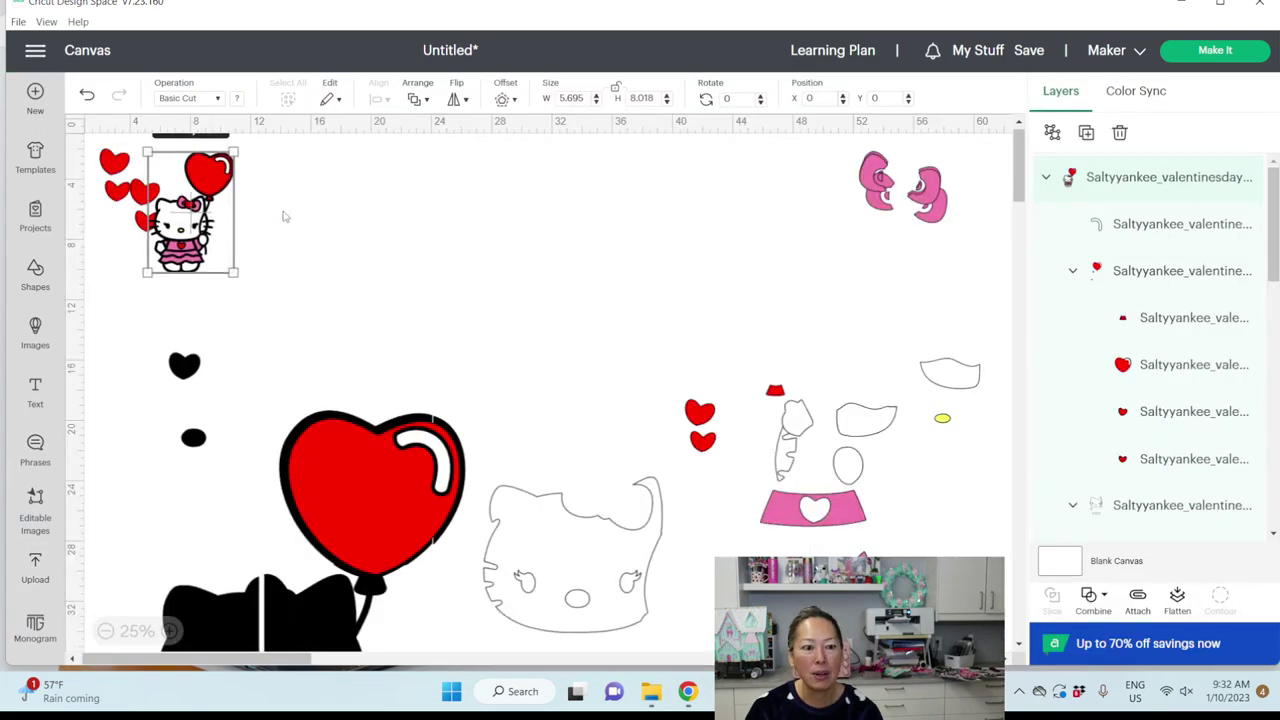
pyautogui.moveTo(255, 250); pyautogui.dragTo(438, 270)
pyautogui.click(1177, 597)
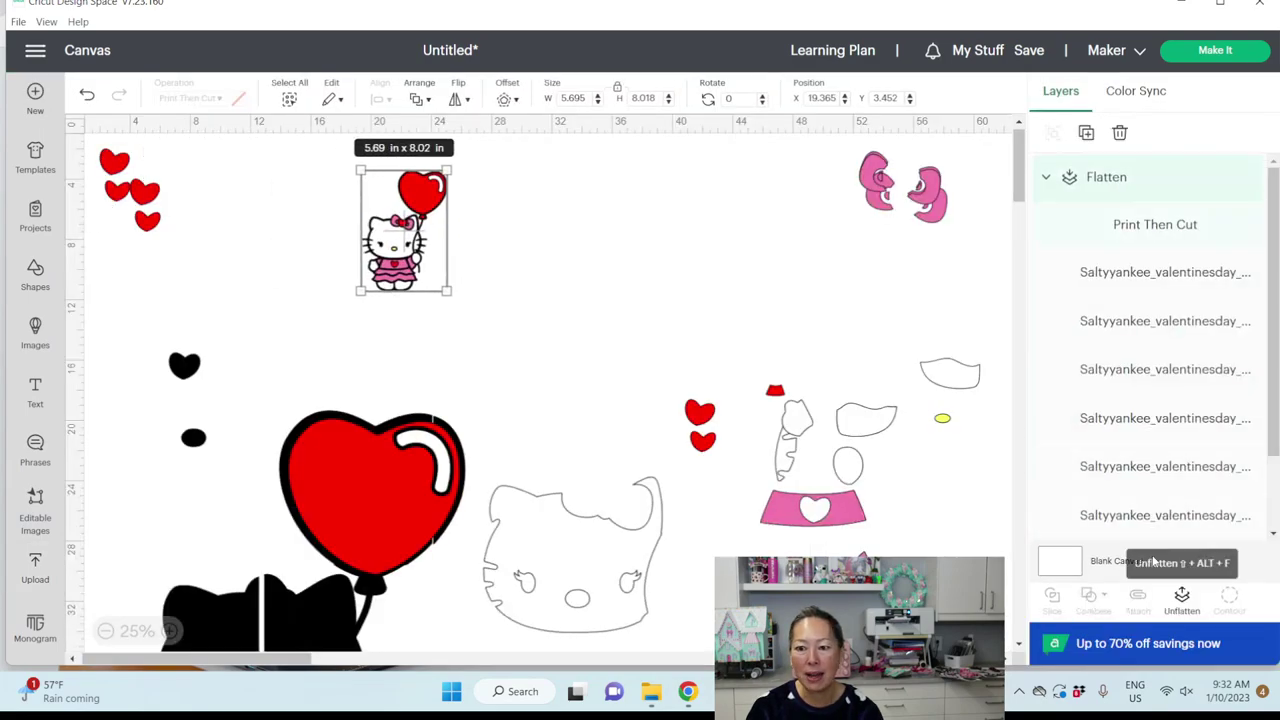
pyautogui.moveTo(445, 290); pyautogui.dragTo(569, 466)
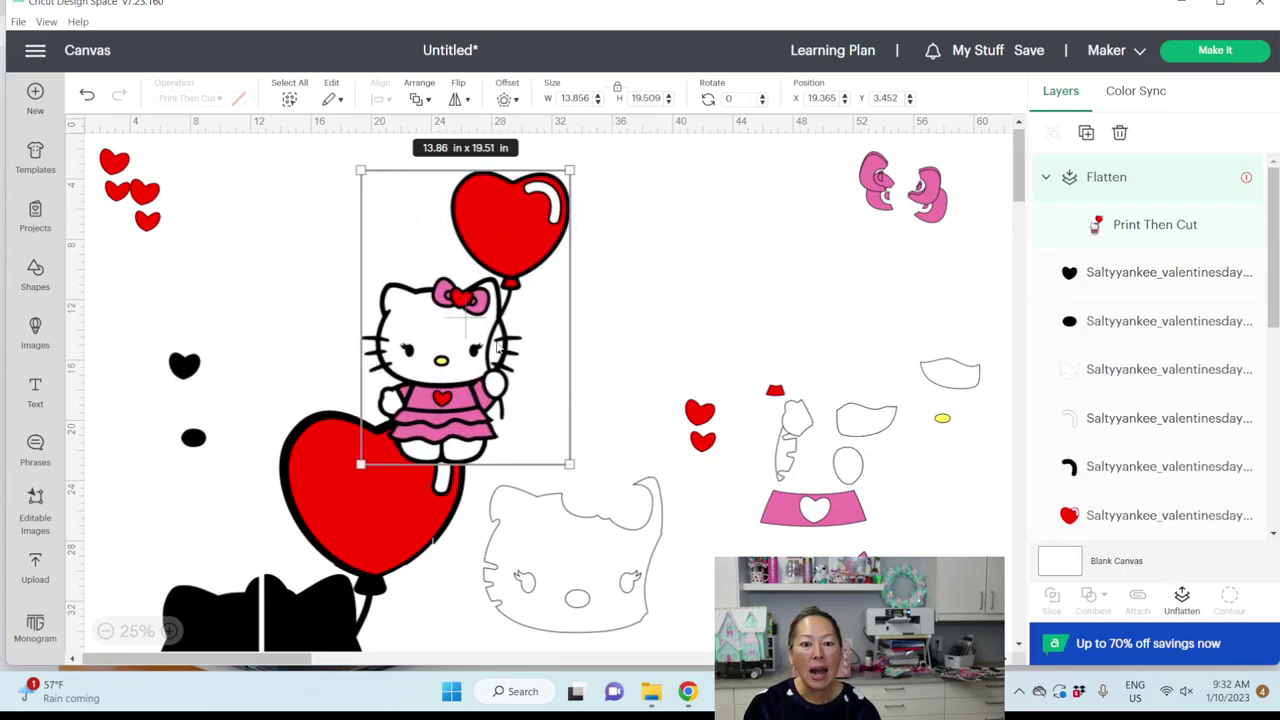
pyautogui.moveTo(490, 347); pyautogui.dragTo(567, 350)
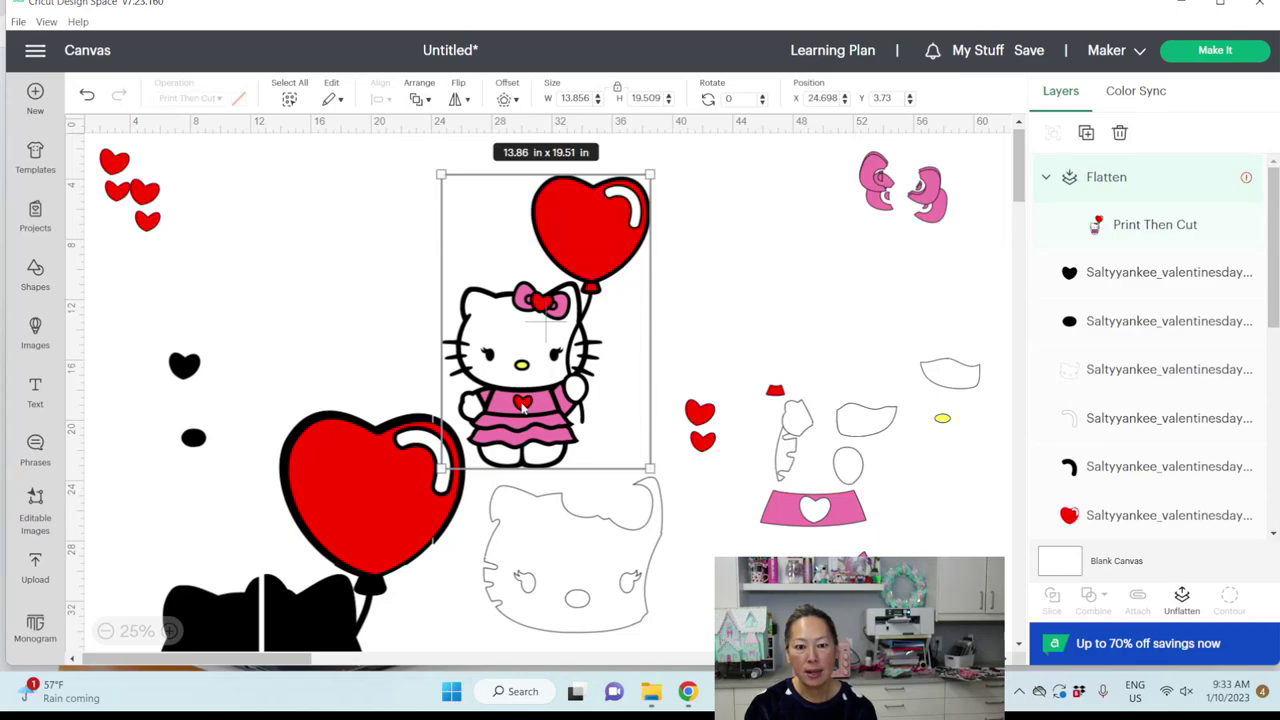
# Recolour the cut heart balloon a lighter crimson.
pyautogui.click(373, 452)
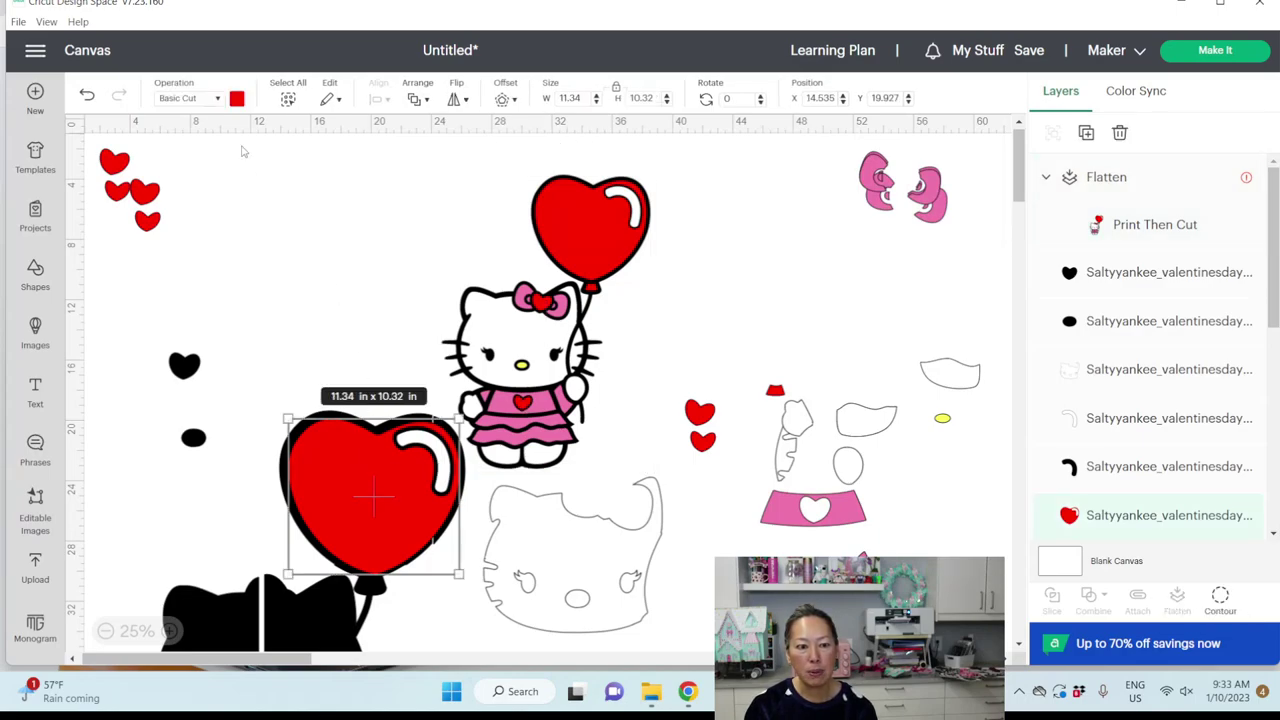
pyautogui.click(237, 99)
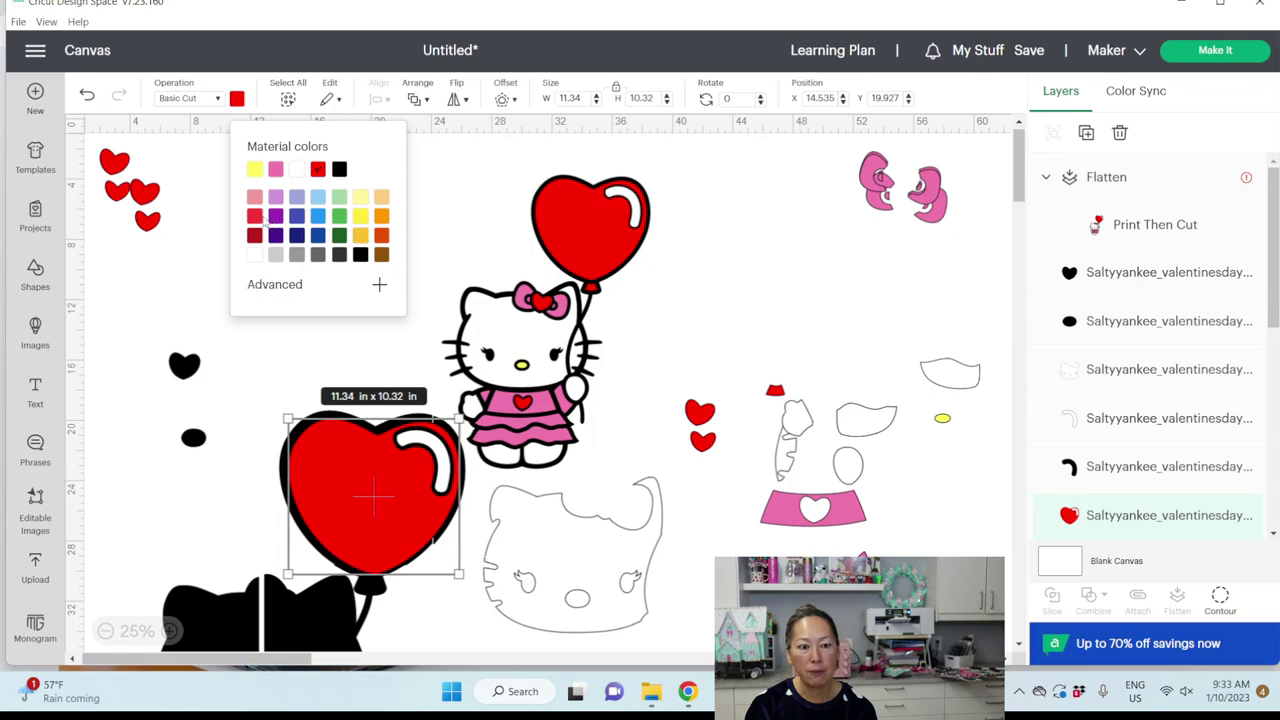
pyautogui.click(256, 218)
pyautogui.click(499, 191)
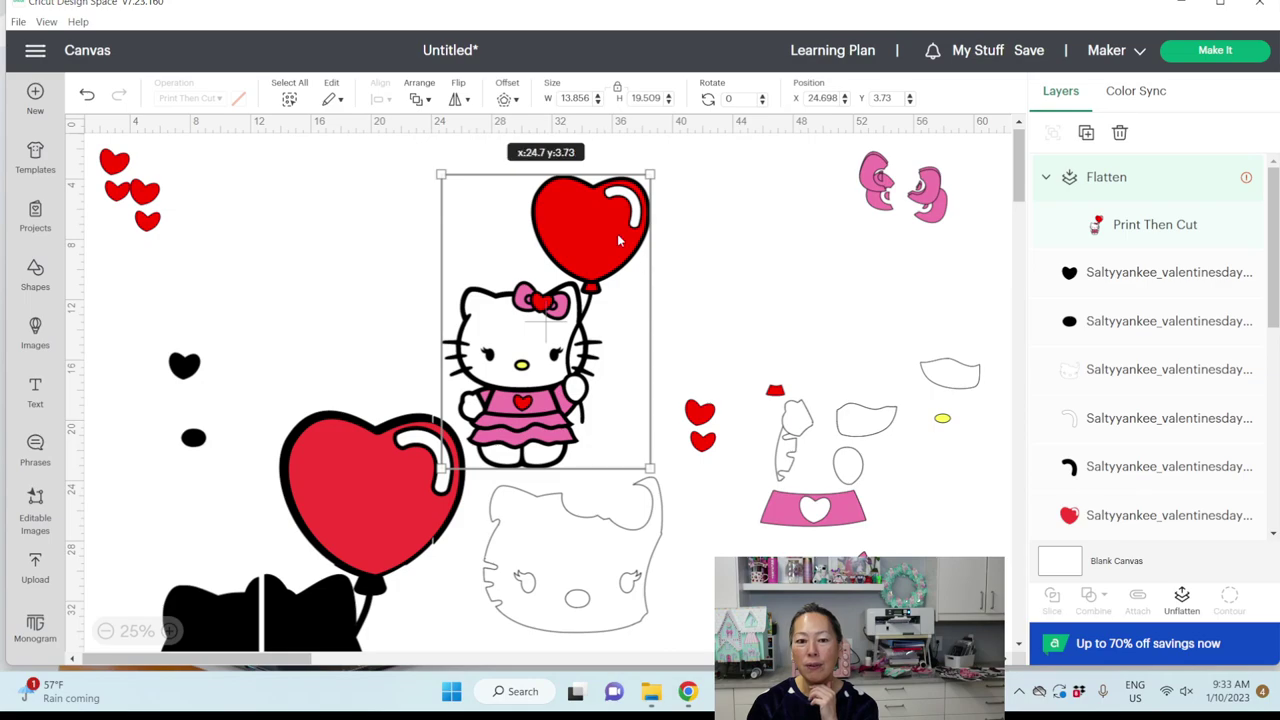
# Delete the Hello Kitty print image and save the project as 'Hello kitty 30 inches'.
pyautogui.press('Delete')
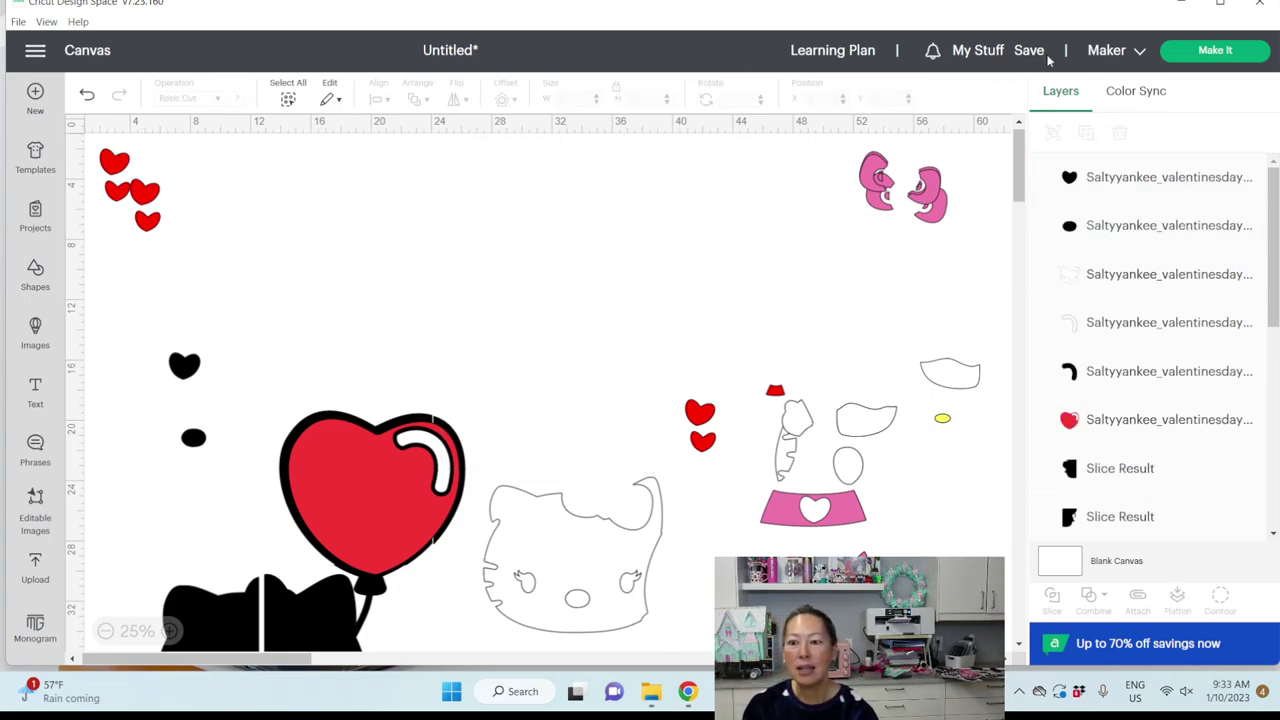
pyautogui.click(1032, 52)
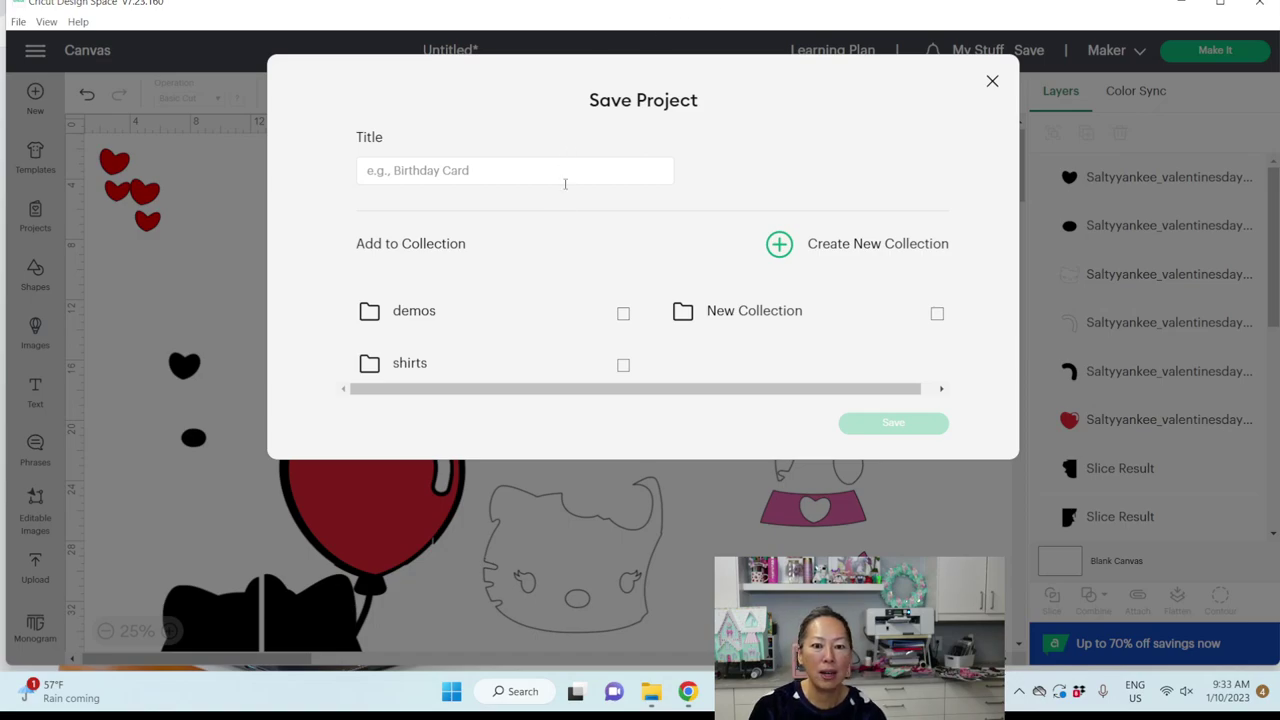
pyautogui.click(566, 176)
pyautogui.write('Hello k')
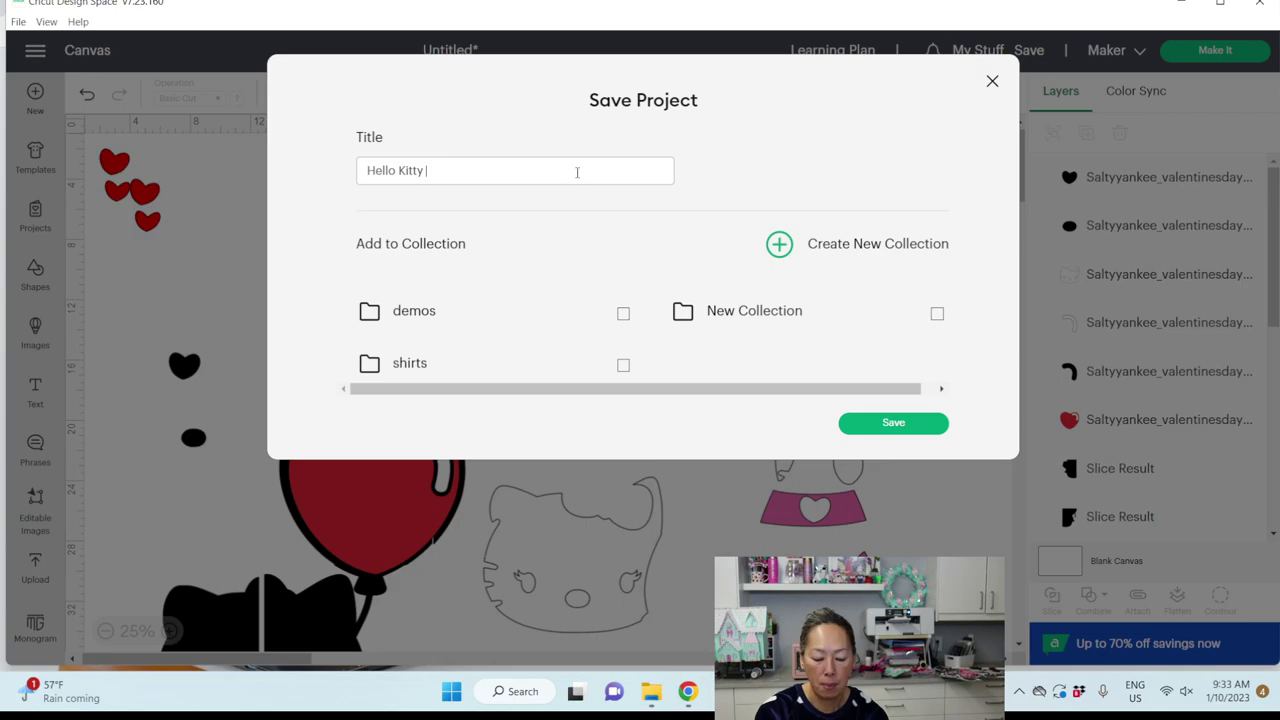
pyautogui.write('itty 30 inch')
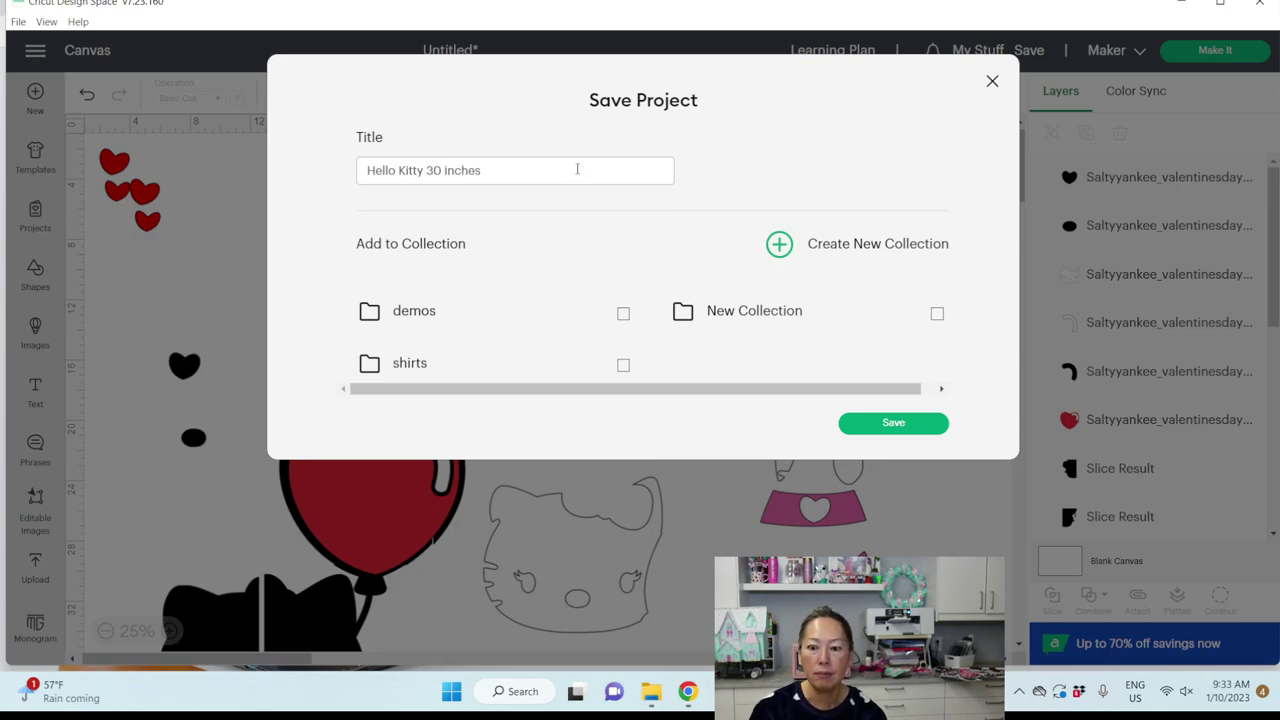
pyautogui.write('es')
pyautogui.click(890, 424)
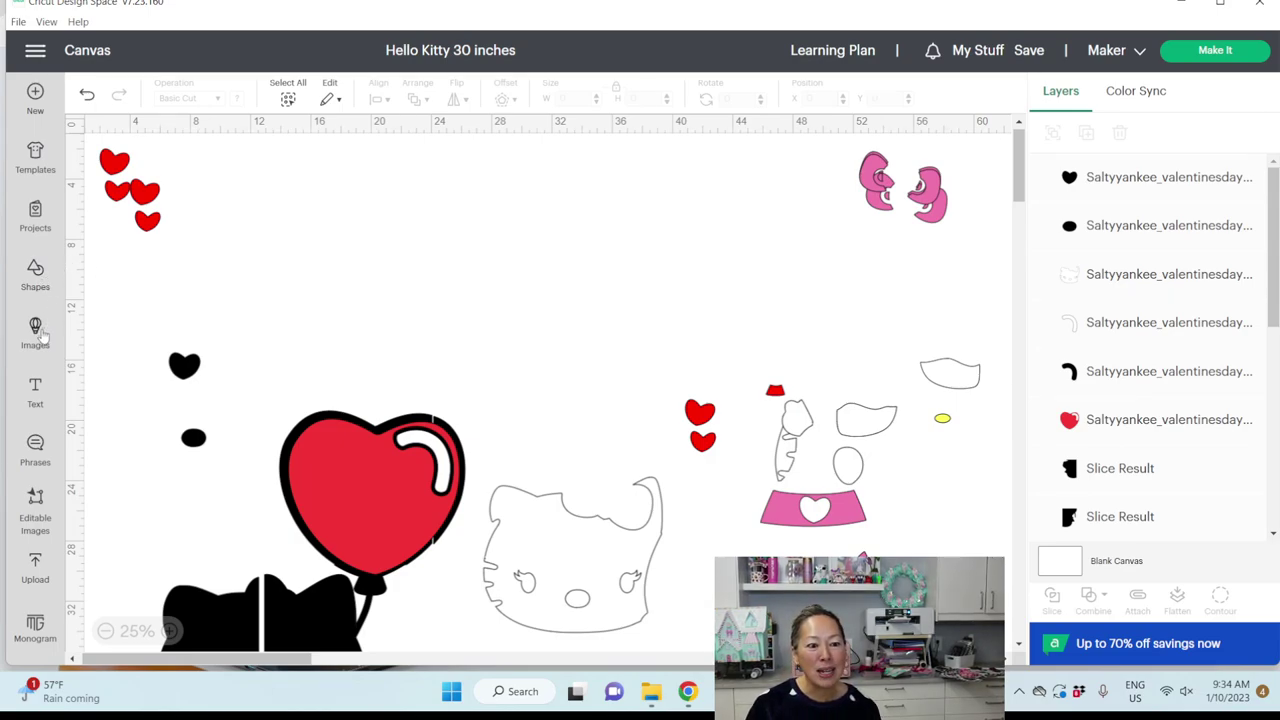
pyautogui.click(35, 330)
pyautogui.moveTo(484, 155); pyautogui.dragTo(302, 158)
pyautogui.write('xoxo')
pyautogui.press('Return')
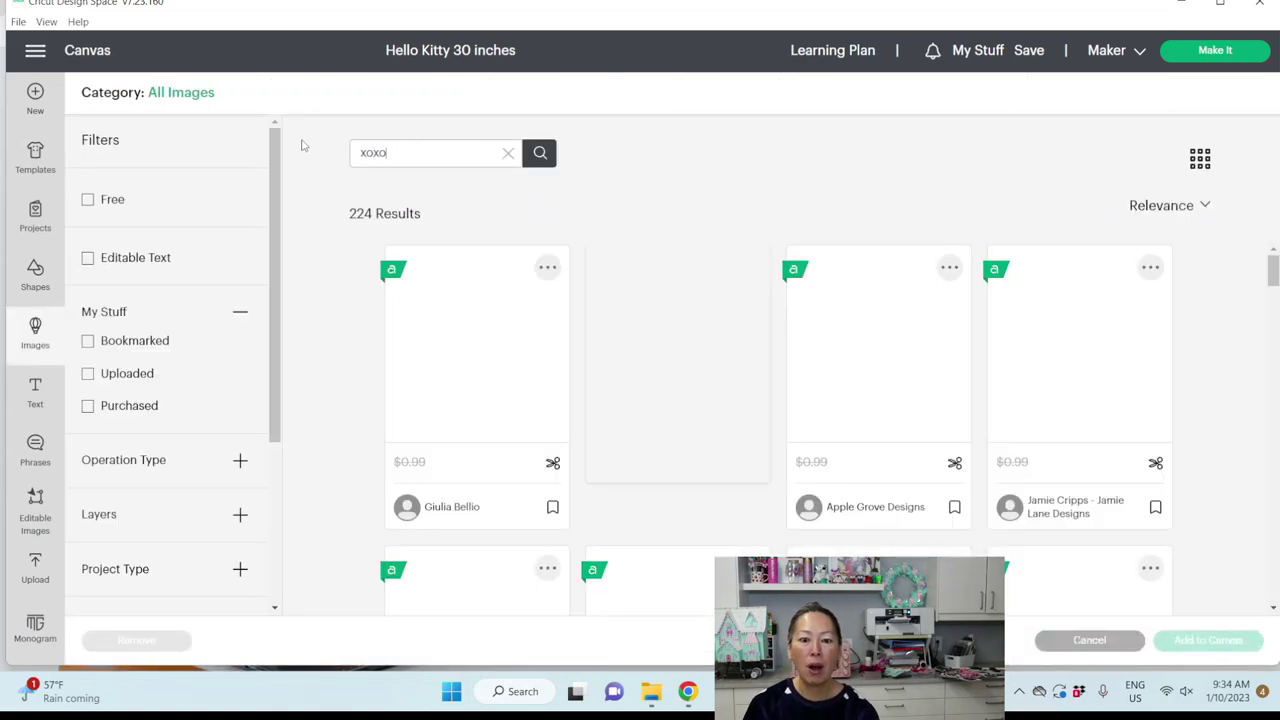
pyautogui.scroll(-1, 820, 405)
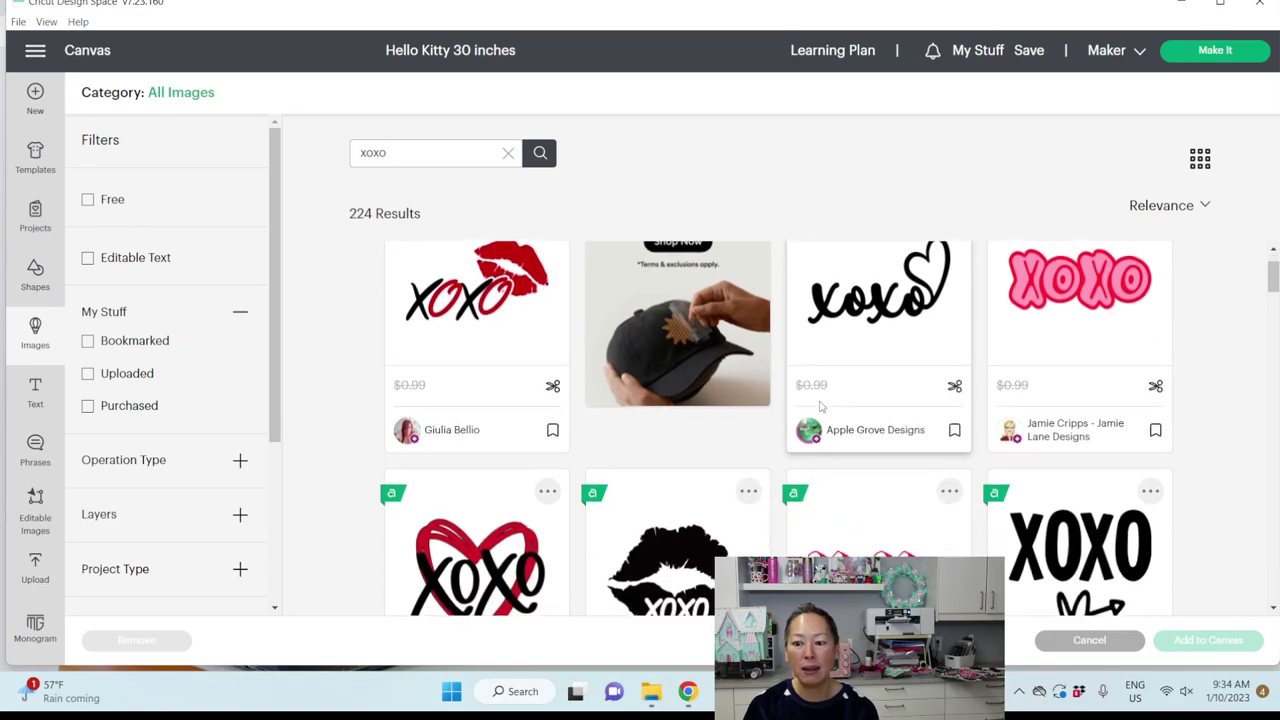
pyautogui.scroll(-1, 820, 405)
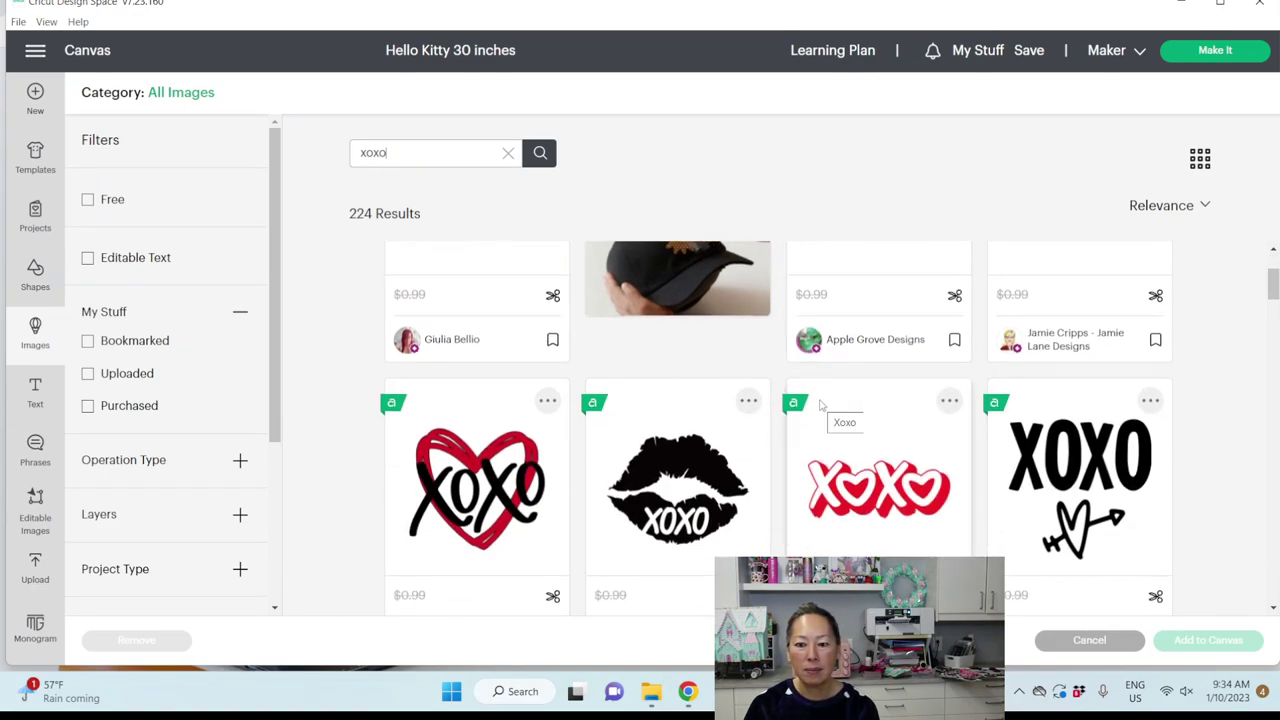
pyautogui.scroll(-4, 820, 405)
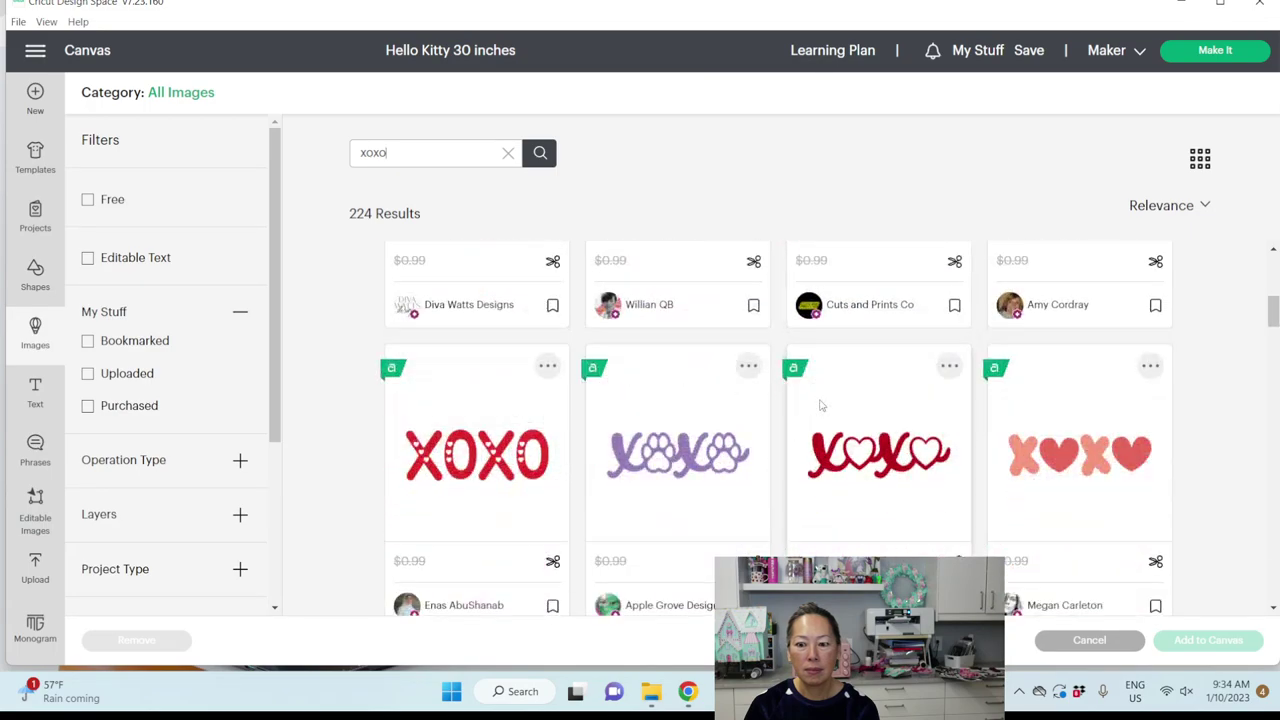
pyautogui.scroll(-3, 820, 405)
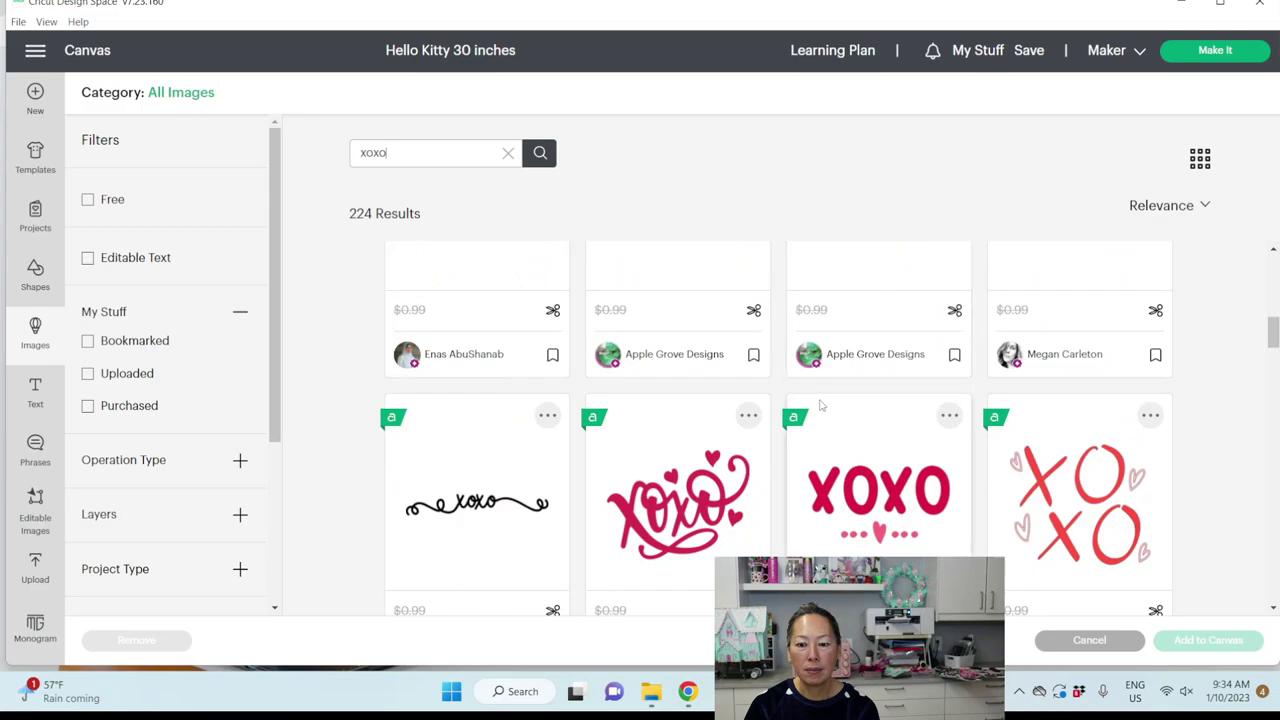
pyautogui.scroll(-2, 820, 405)
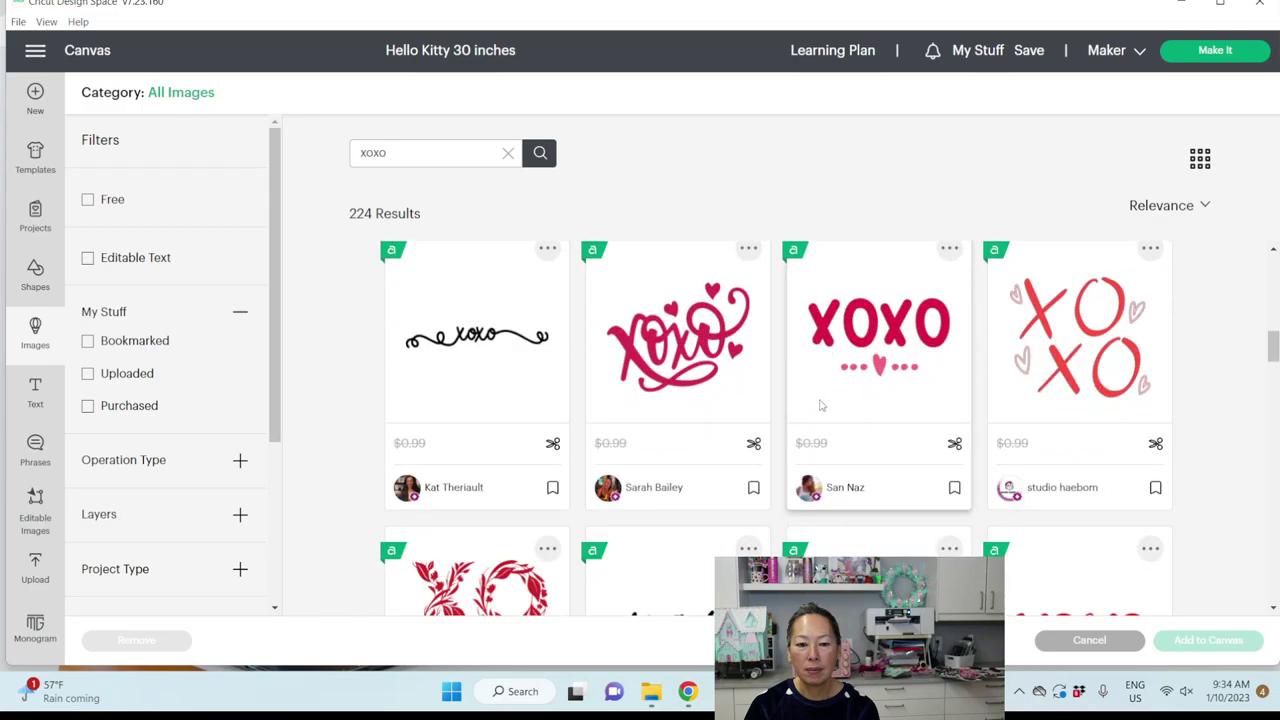
pyautogui.scroll(-1, 820, 405)
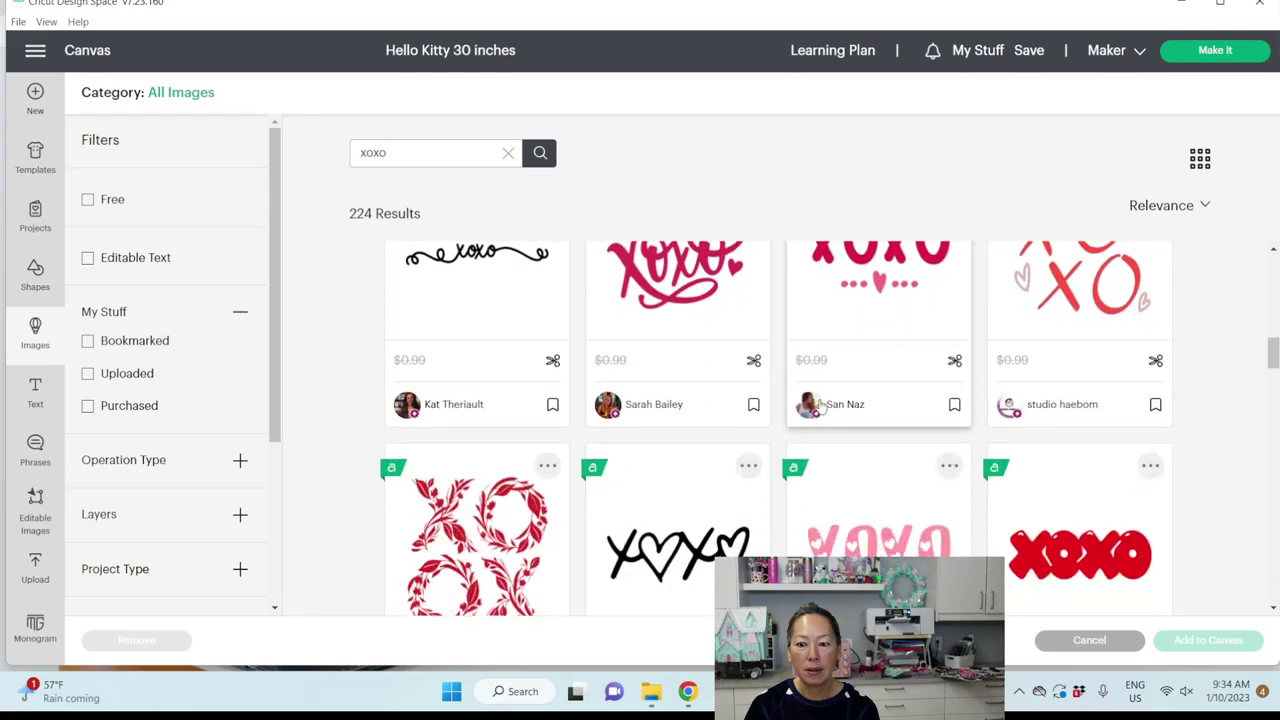
pyautogui.scroll(4, 820, 405)
pyautogui.scroll(4, 820, 405)
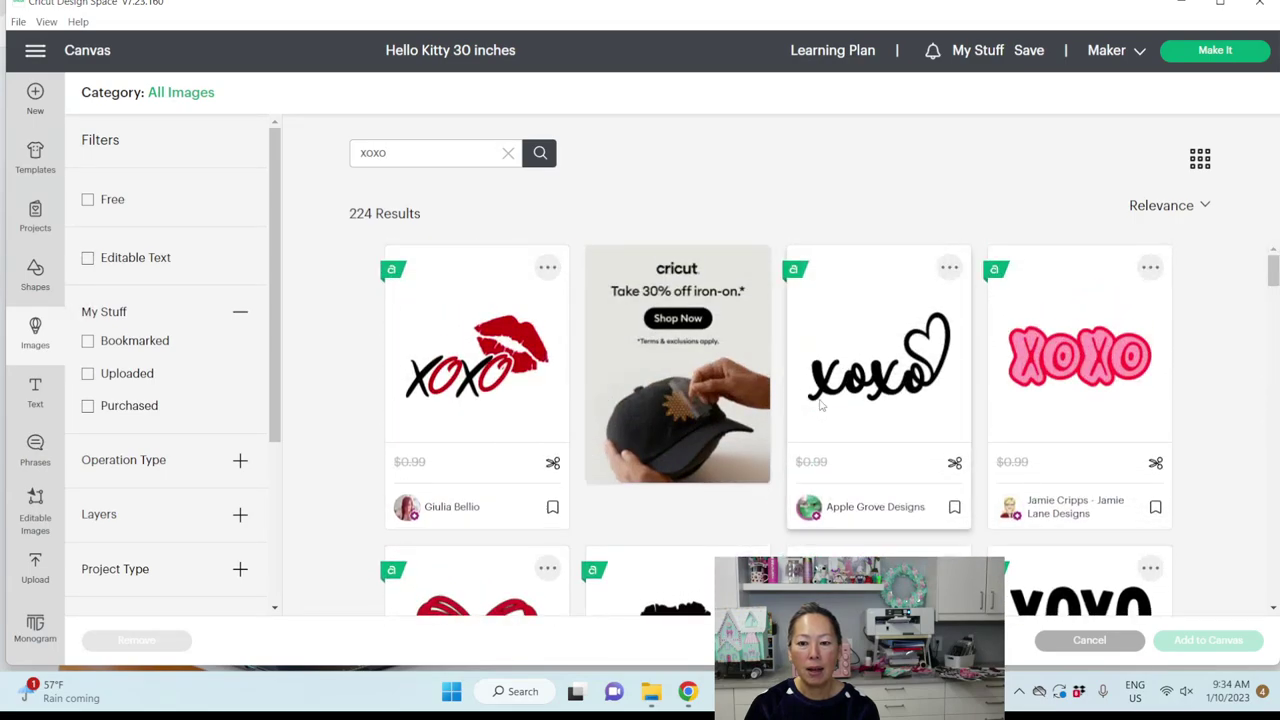
pyautogui.scroll(-3, 820, 404)
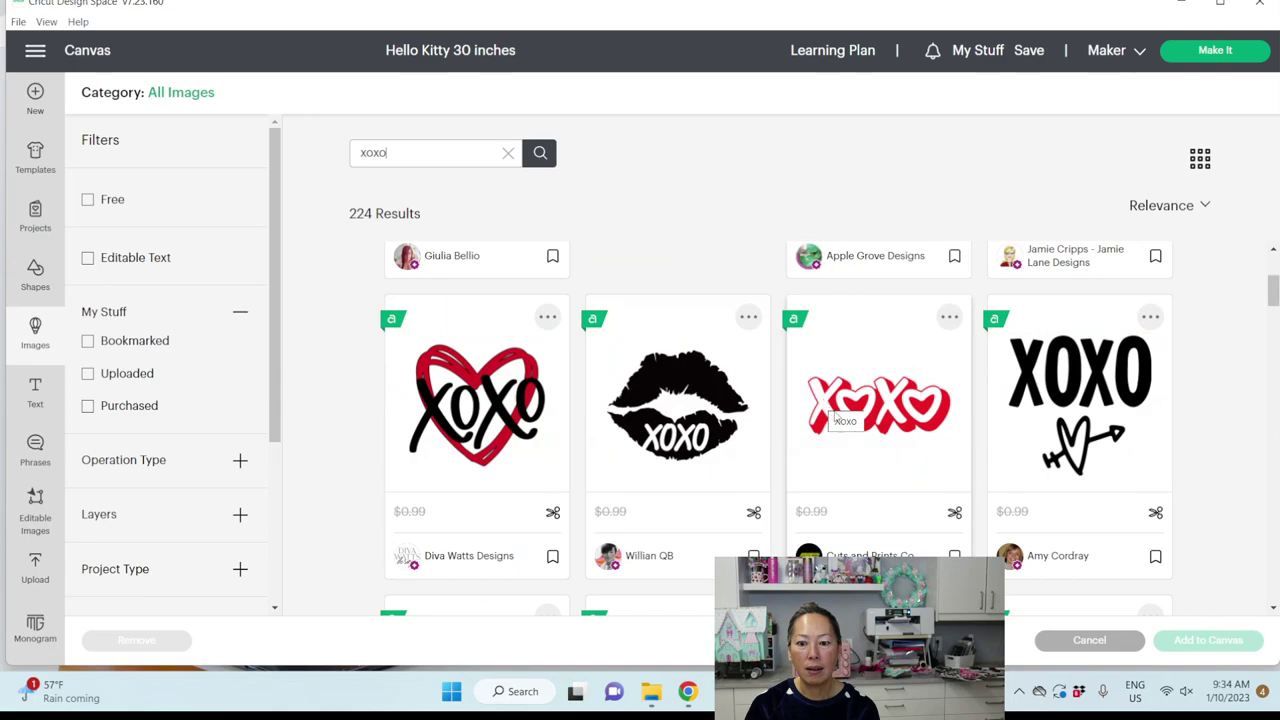
pyautogui.click(903, 421)
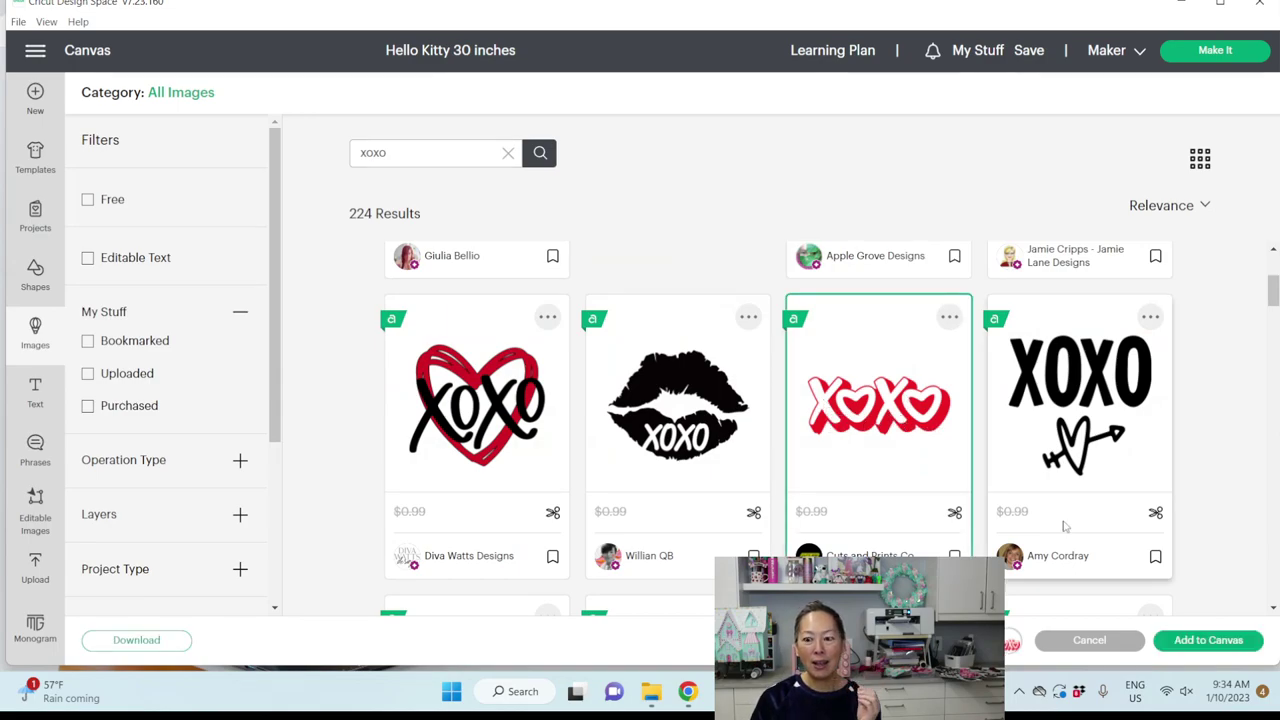
pyautogui.click(1222, 640)
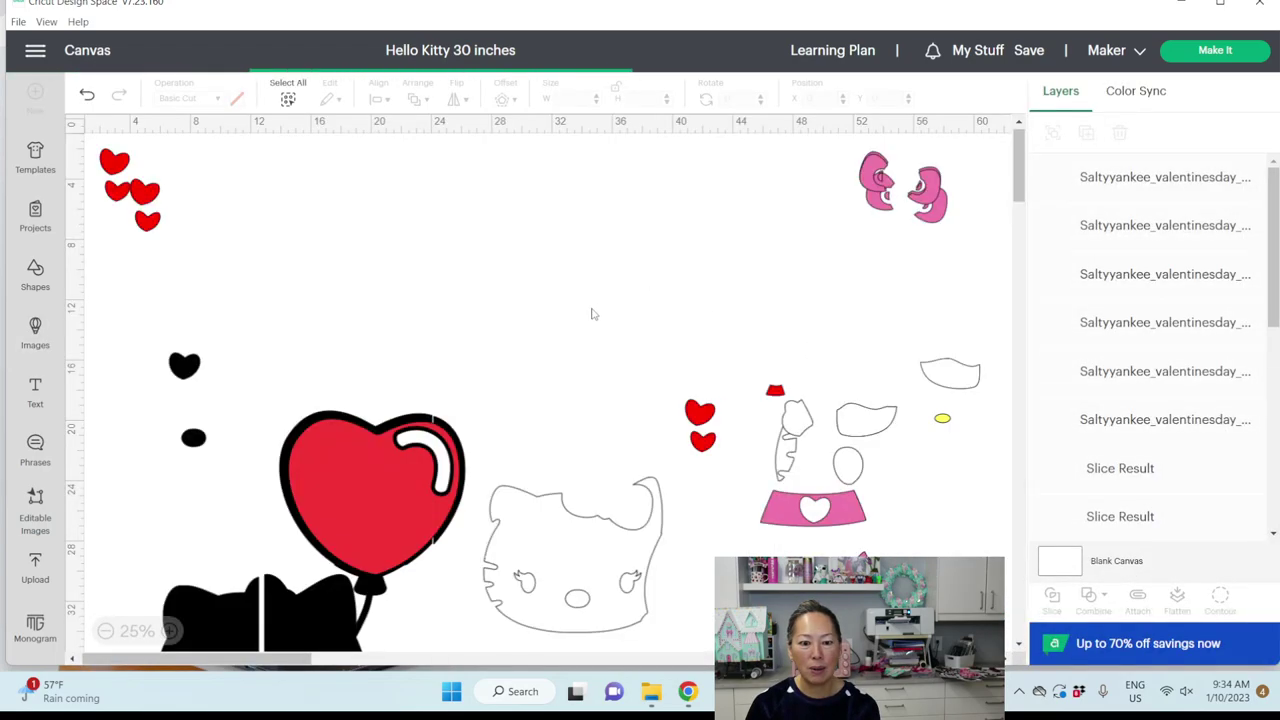
pyautogui.moveTo(241, 185); pyautogui.dragTo(422, 499)
pyautogui.moveTo(481, 537); pyautogui.dragTo(495, 284)
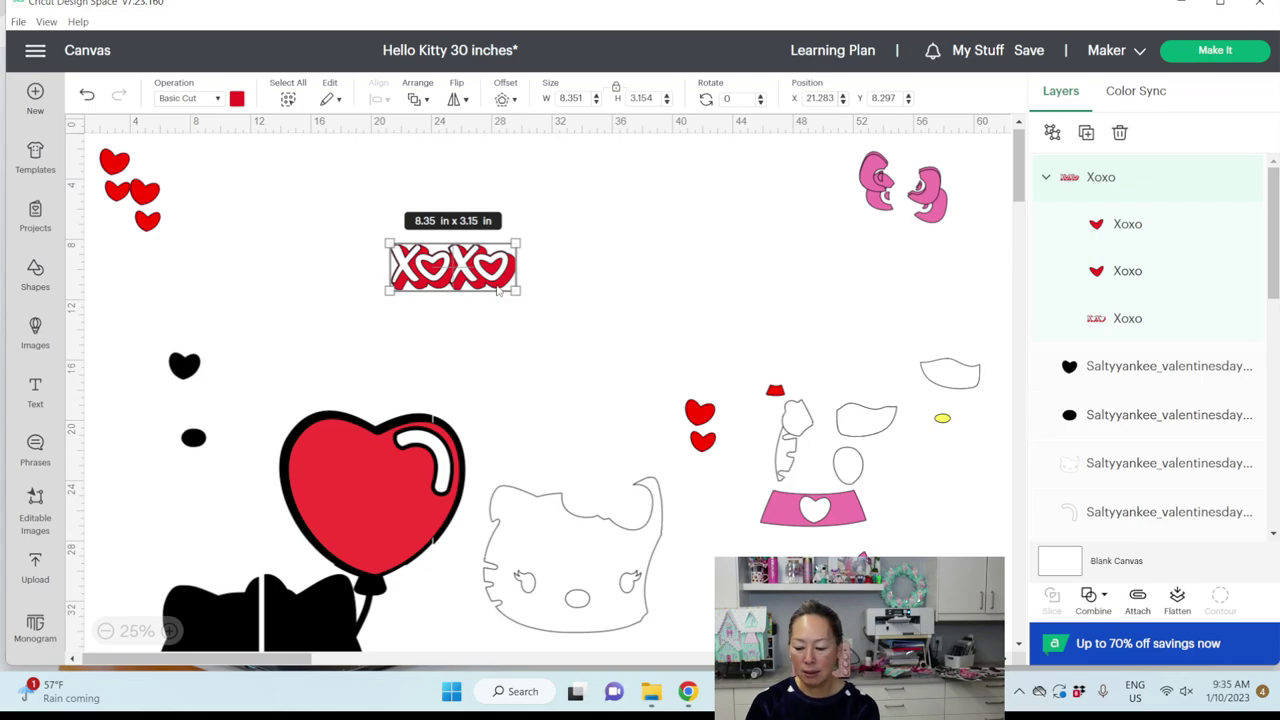
pyautogui.press('Delete')
pyautogui.click(35, 330)
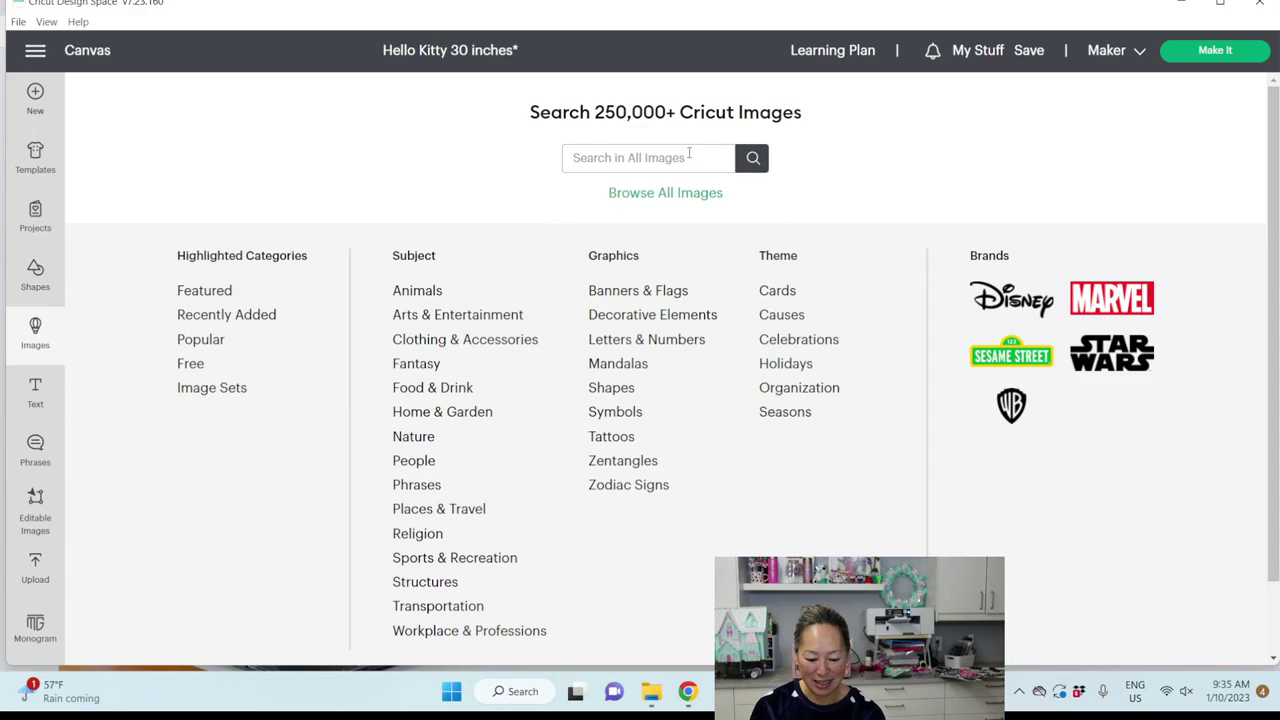
# Search the image library for 'xoxo' and add the stacked XO XO outline image to the canvas.
pyautogui.click(689, 157)
pyautogui.write('xoxo')
pyautogui.press('Return')
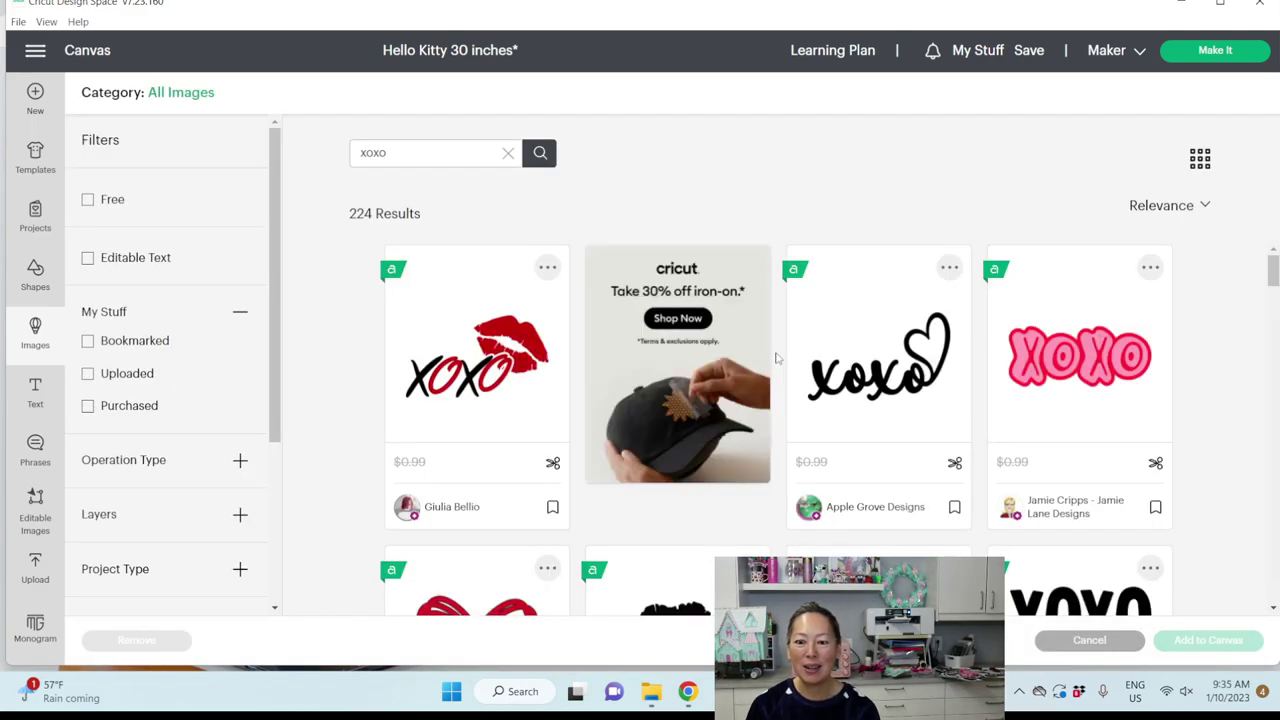
pyautogui.scroll(-4, 778, 357)
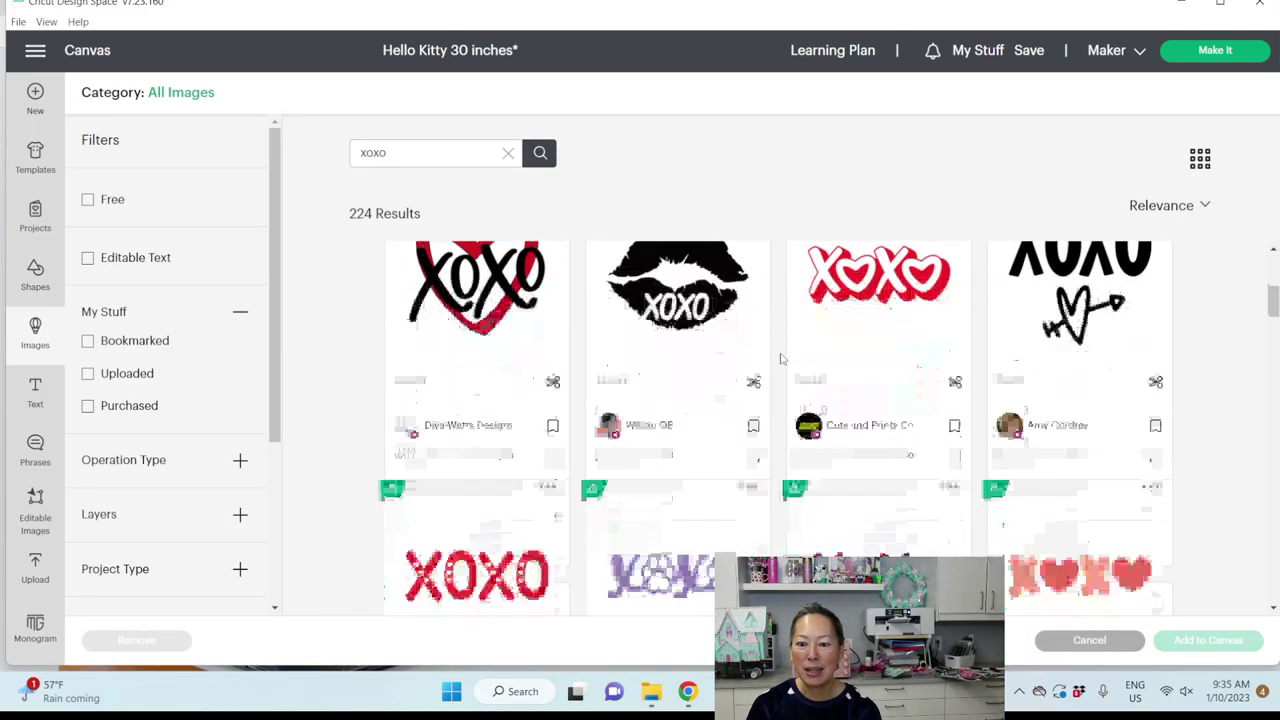
pyautogui.scroll(-7, 783, 358)
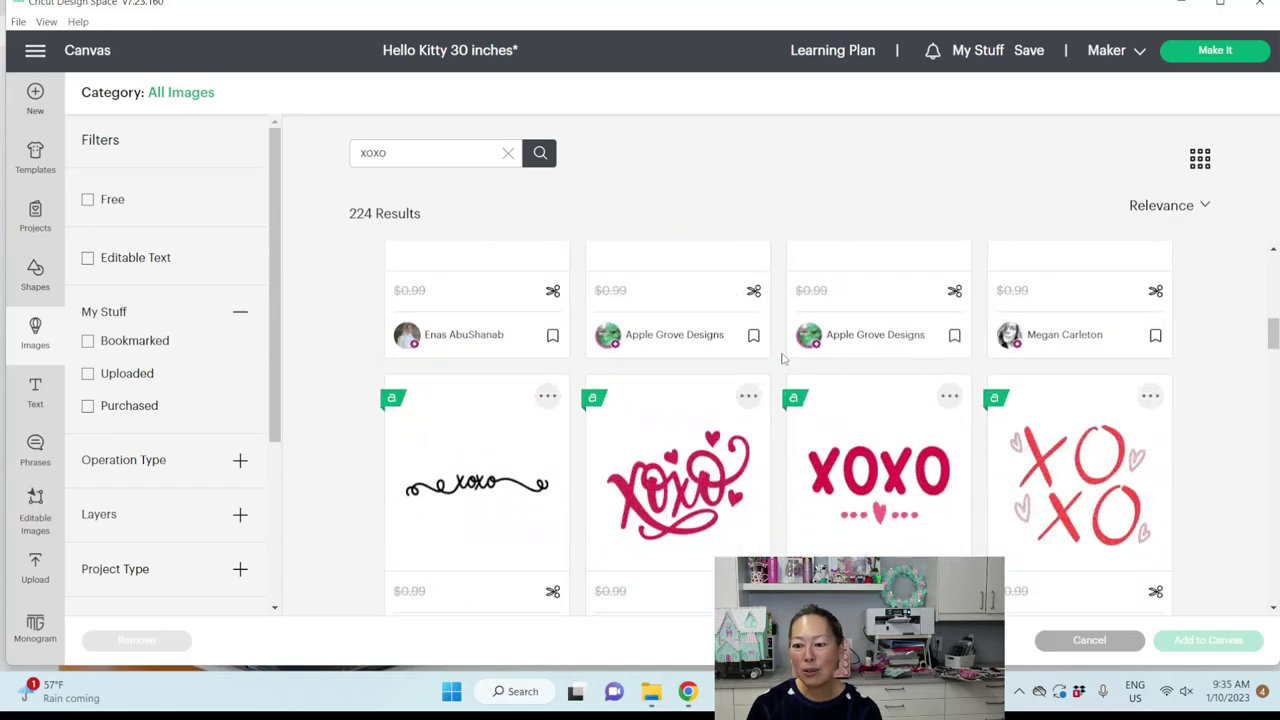
pyautogui.scroll(-3, 783, 358)
pyautogui.scroll(-3, 783, 358)
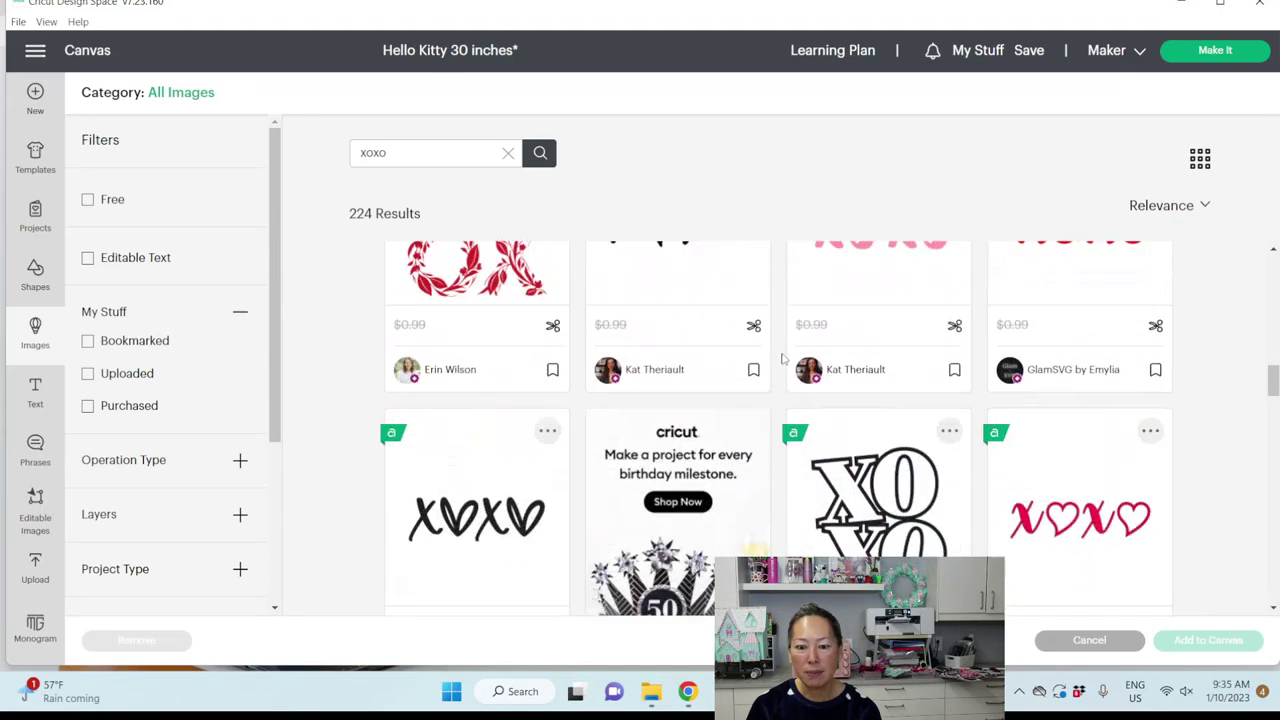
pyautogui.scroll(-3, 783, 358)
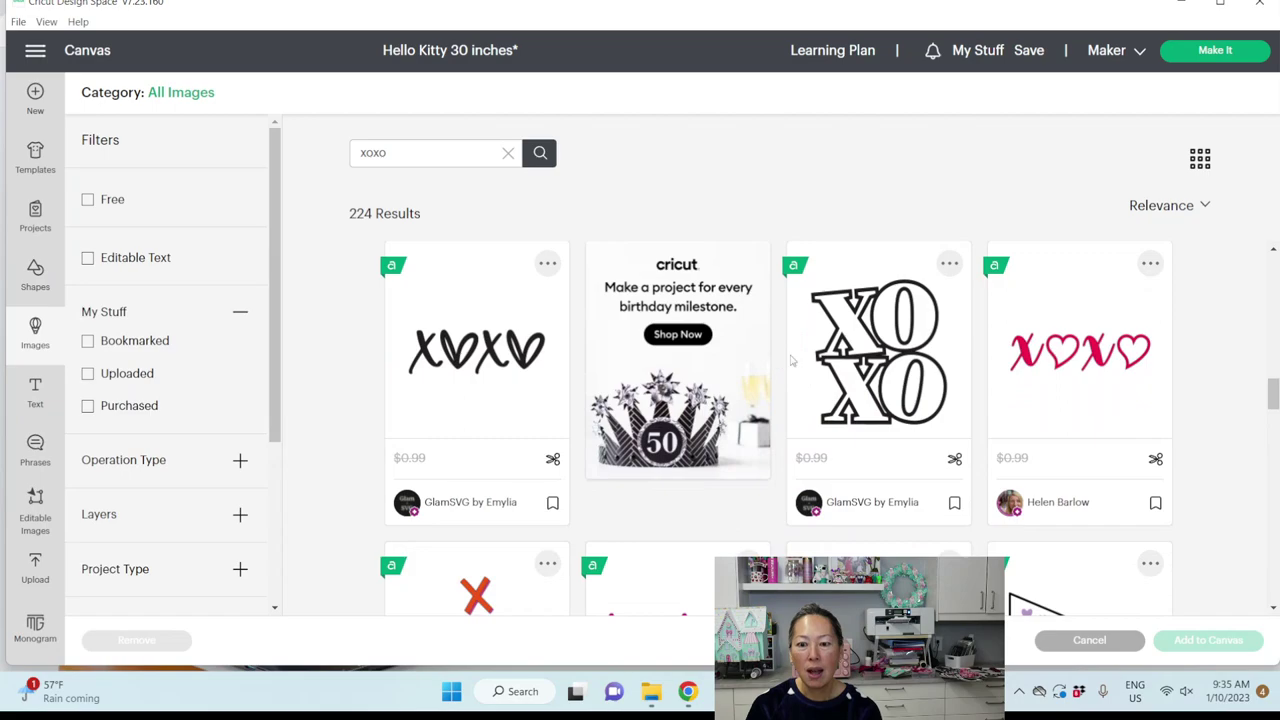
pyautogui.click(922, 334)
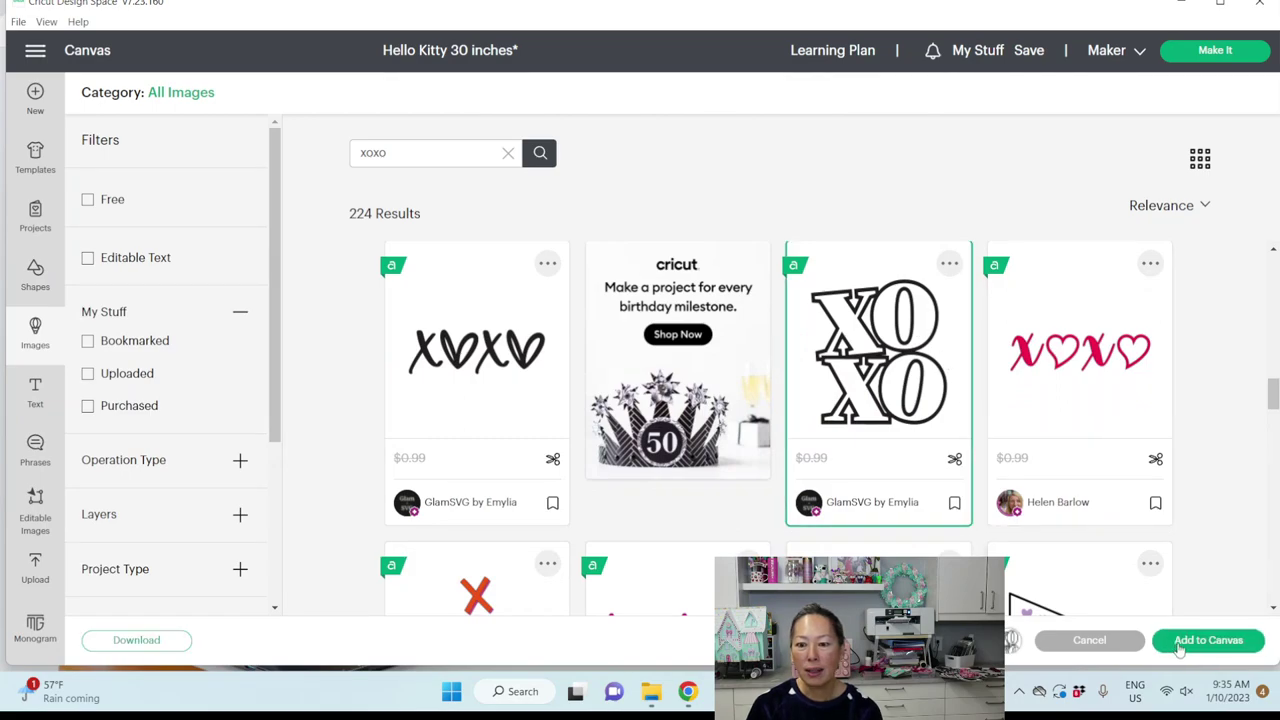
pyautogui.click(1182, 640)
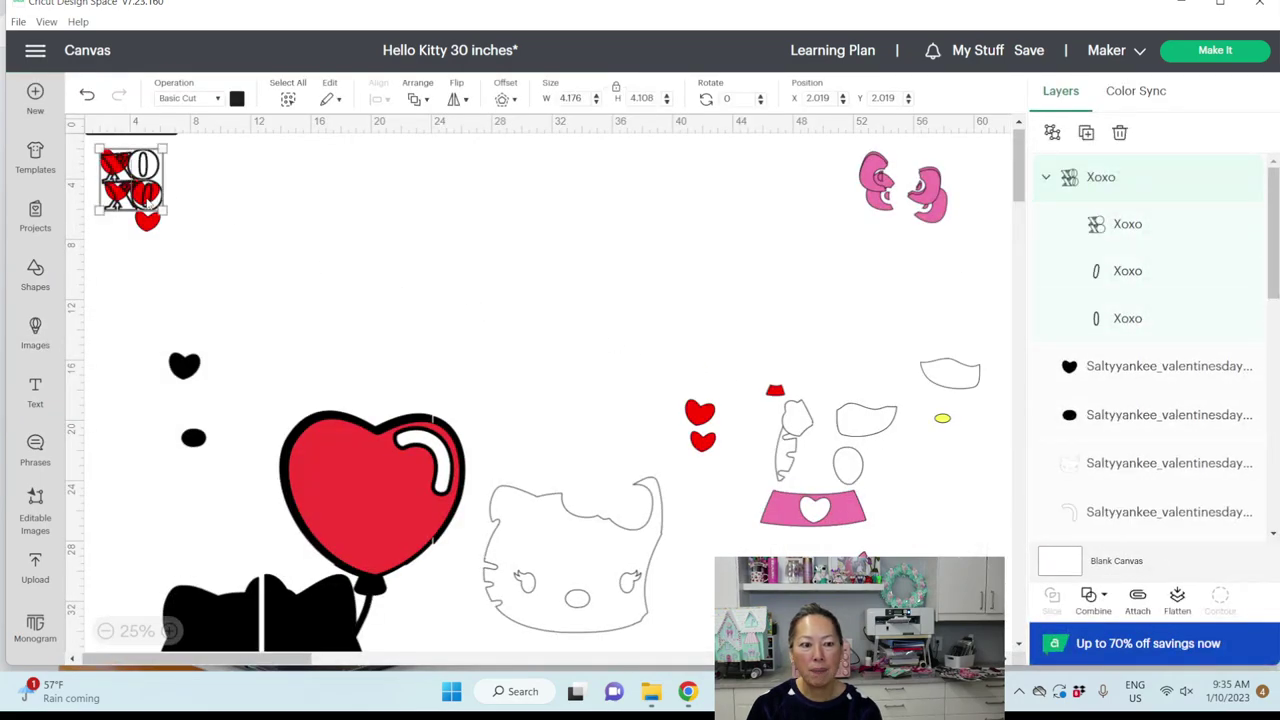
# Enlarge the XO image to about 6.4 × 6.29 in and reselect the whole XO group.
pyautogui.moveTo(155, 208); pyautogui.dragTo(465, 307)
pyautogui.click(393, 516)
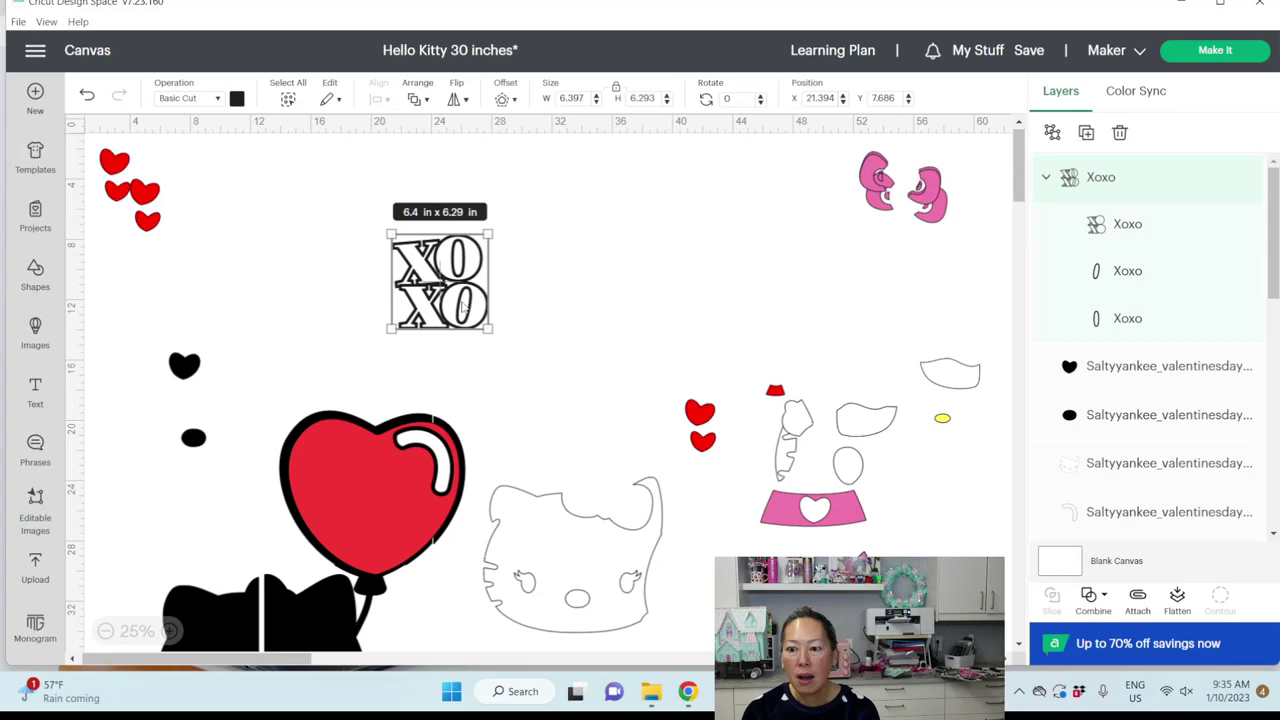
pyautogui.click(1109, 280)
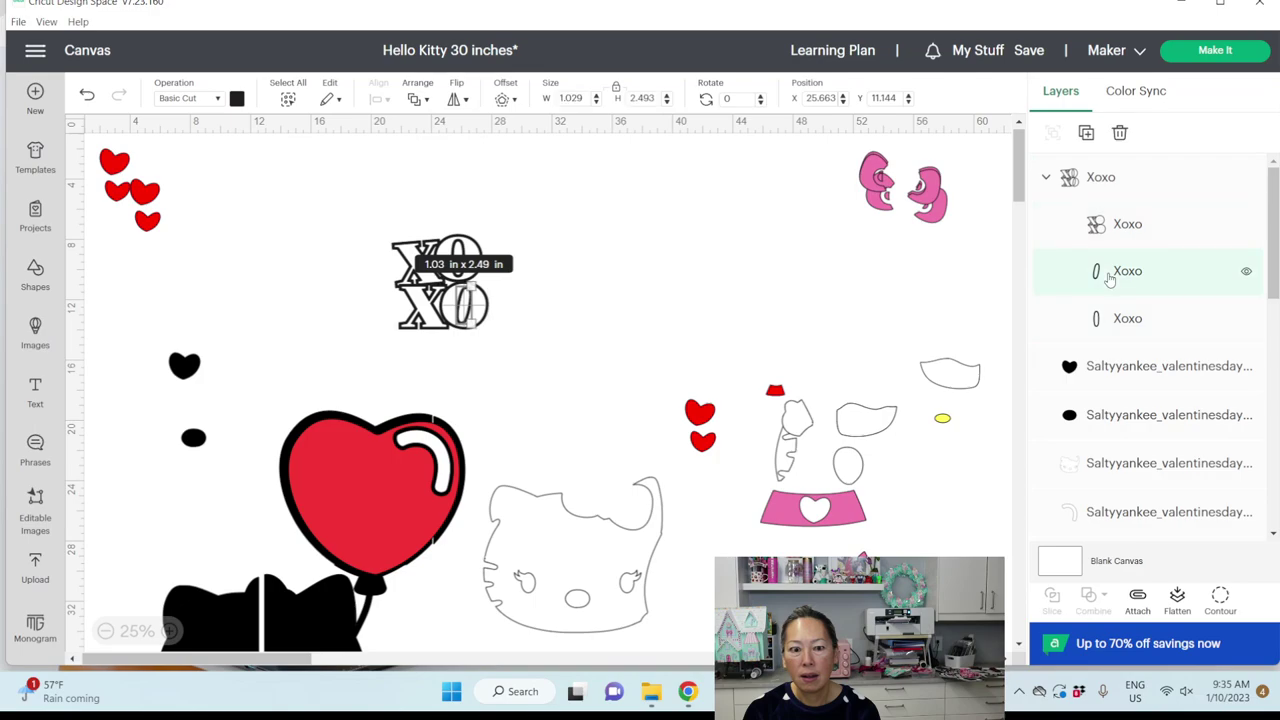
pyautogui.click(555, 282)
pyautogui.click(430, 285)
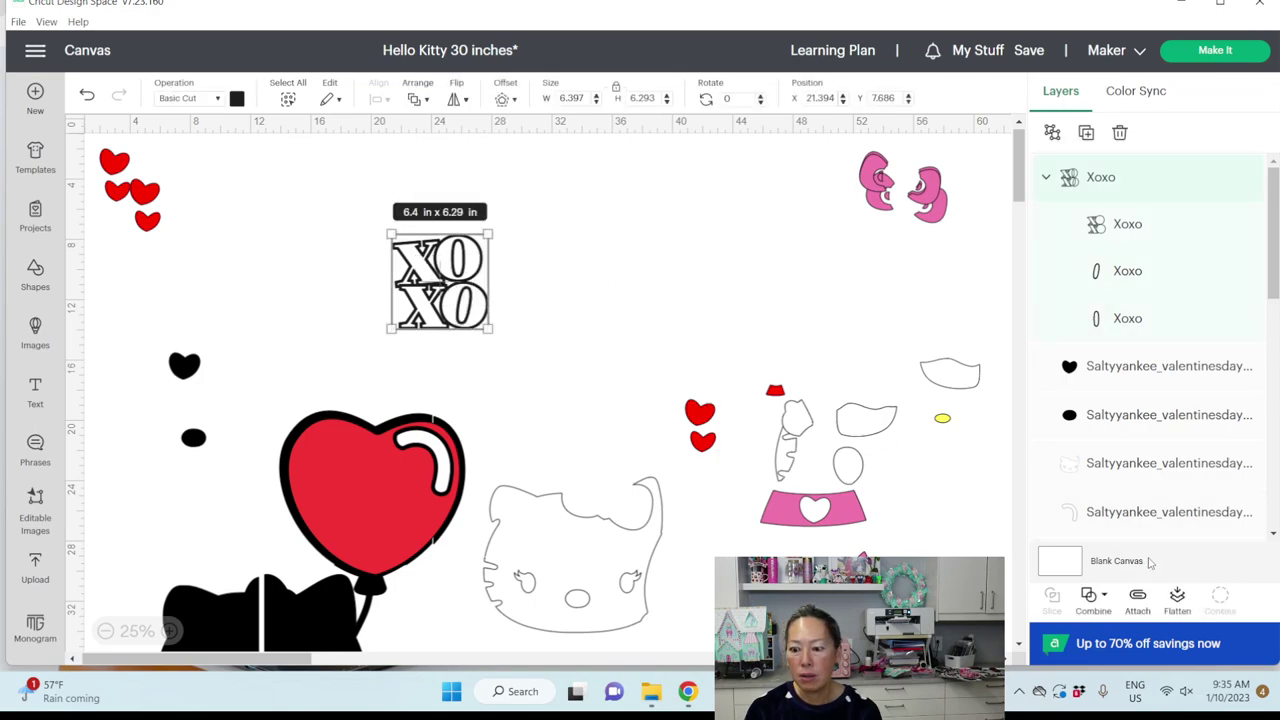
# Duplicate the XO group, move the copy aside, then delete the copy.
pyautogui.click(1087, 136)
pyautogui.moveTo(183, 235); pyautogui.dragTo(656, 292)
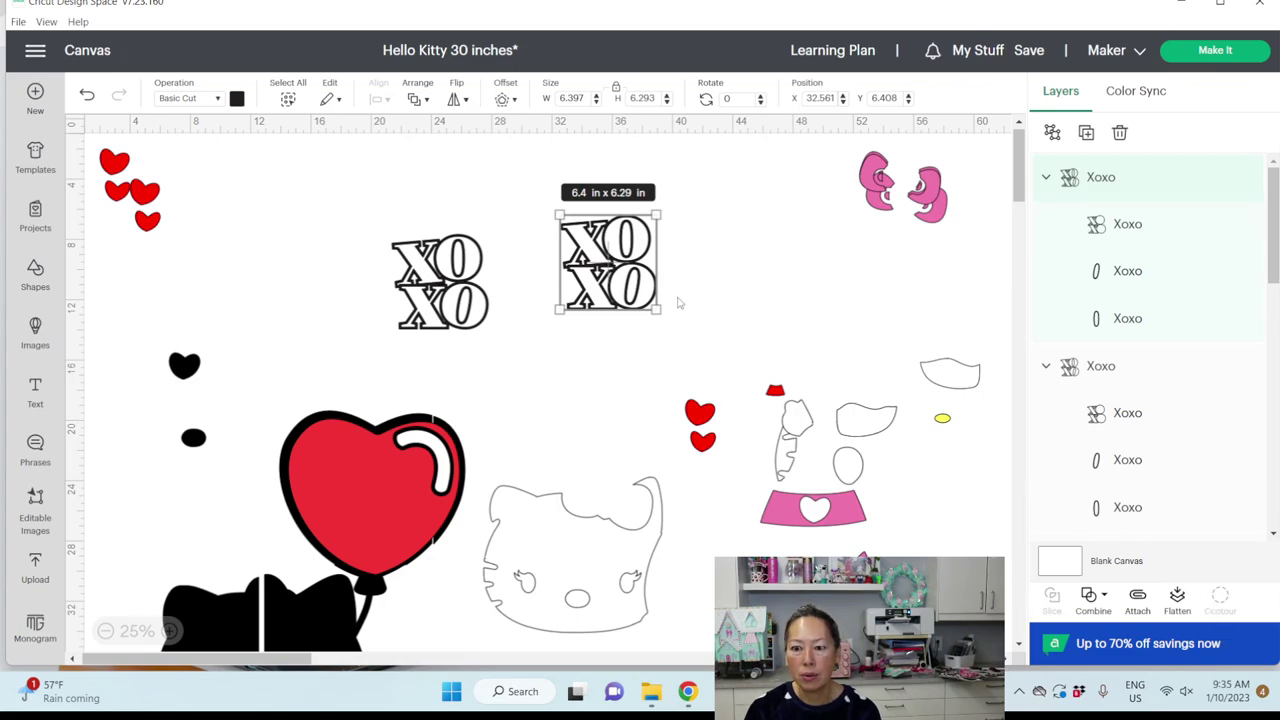
pyautogui.press('Delete')
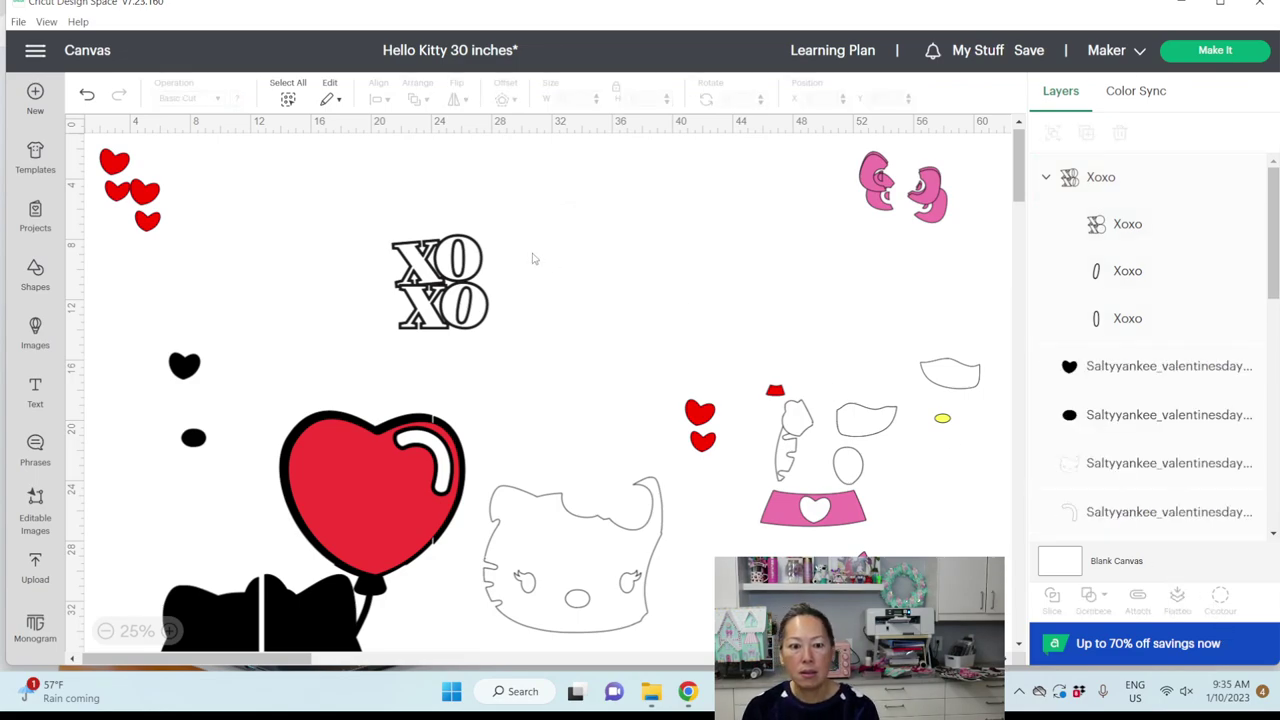
# Apply a 0.05 in offset to the whole XO design to create a backing shape.
pyautogui.moveTo(363, 234); pyautogui.dragTo(502, 320)
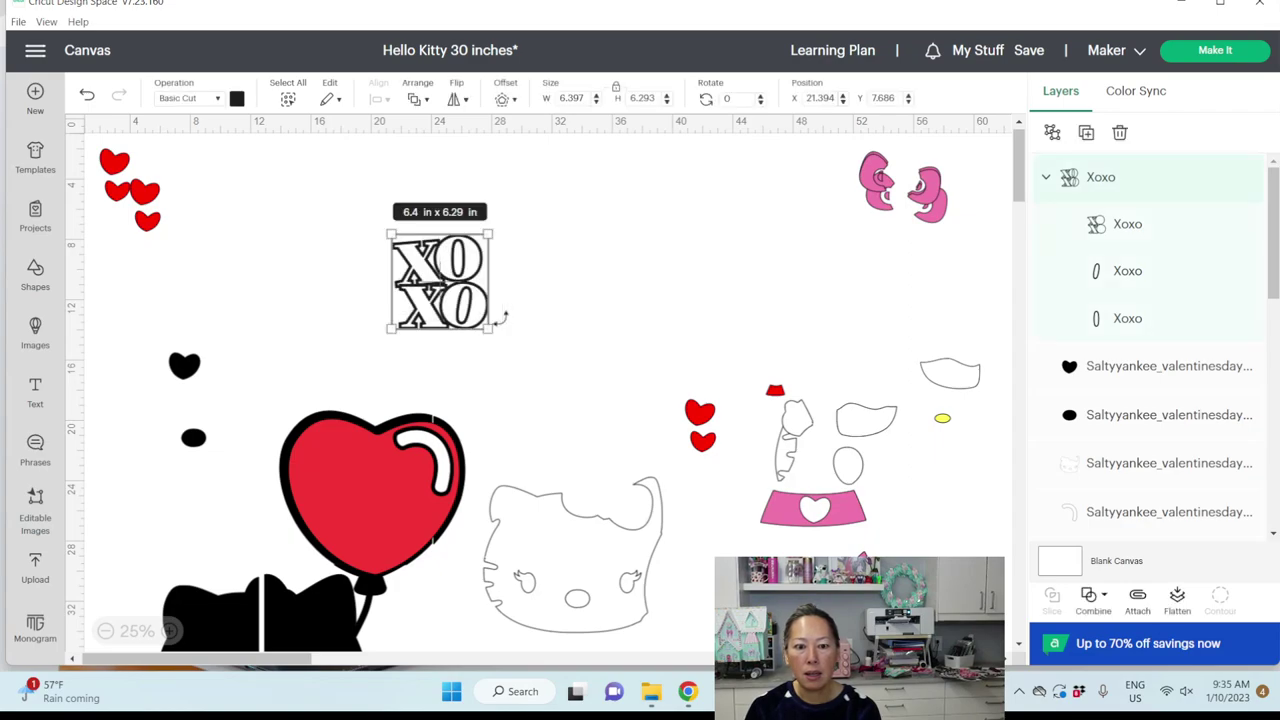
pyautogui.click(502, 100)
pyautogui.click(573, 197)
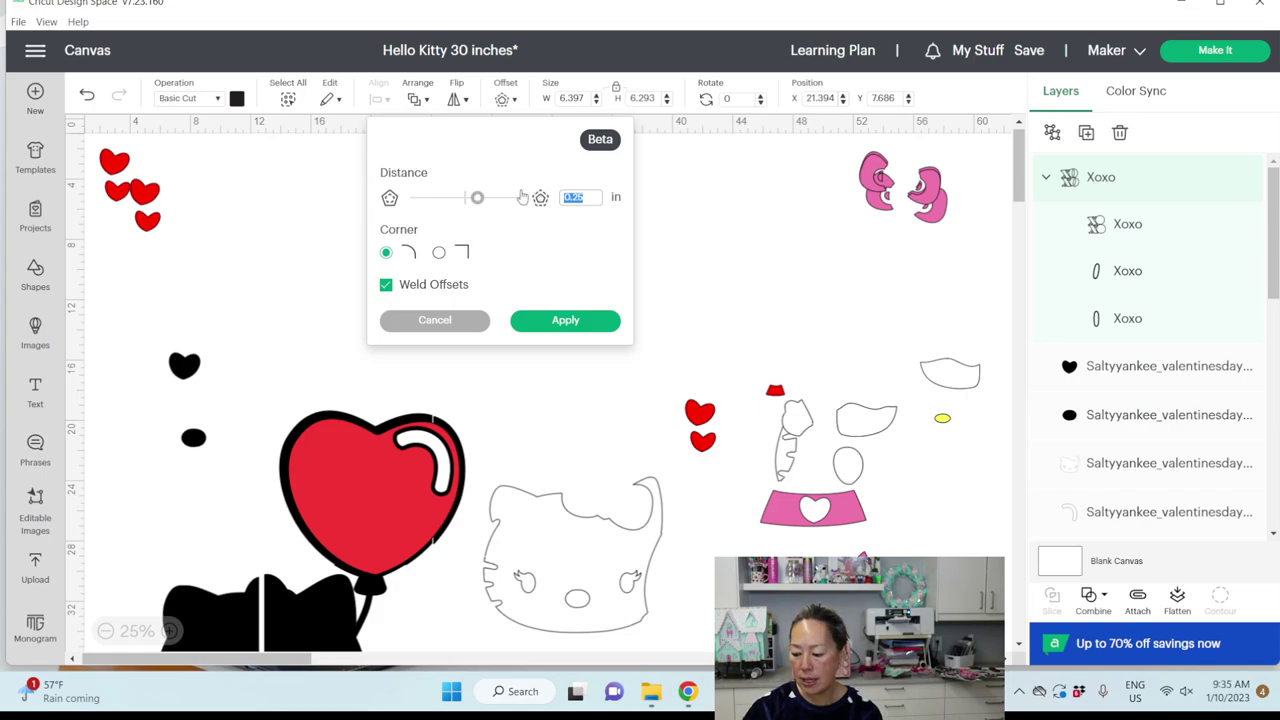
pyautogui.write('.05')
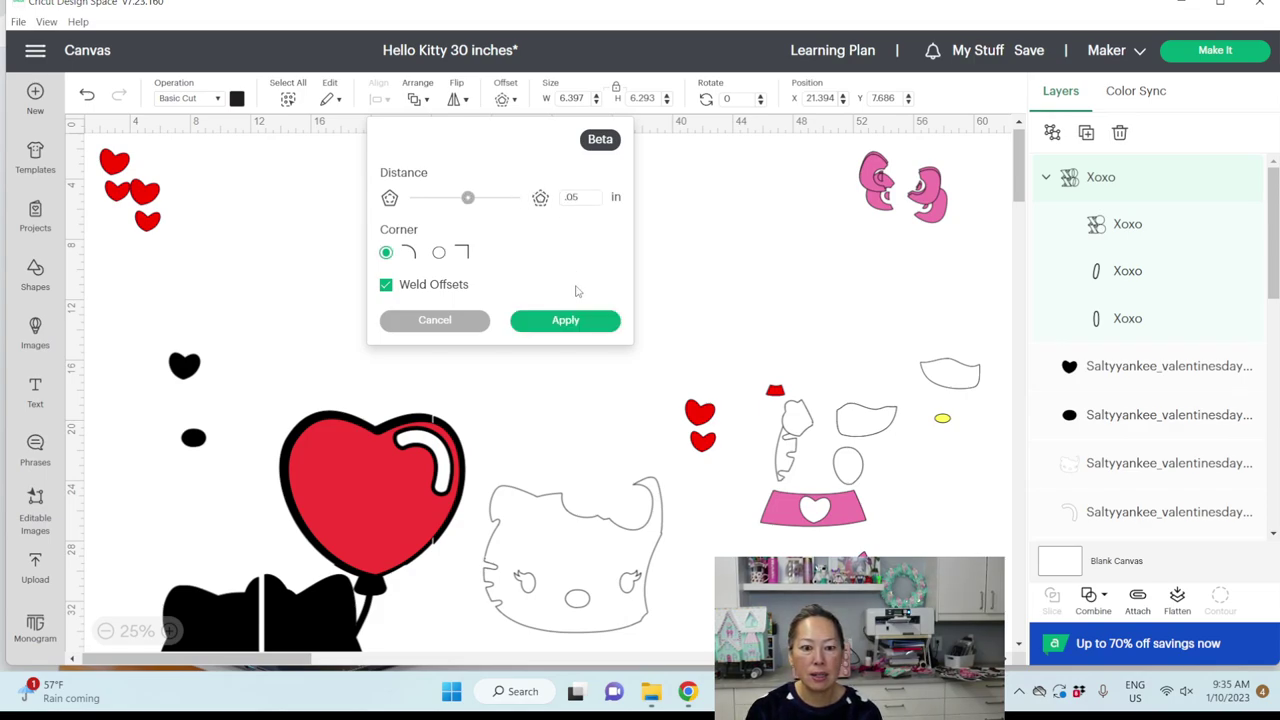
pyautogui.click(575, 325)
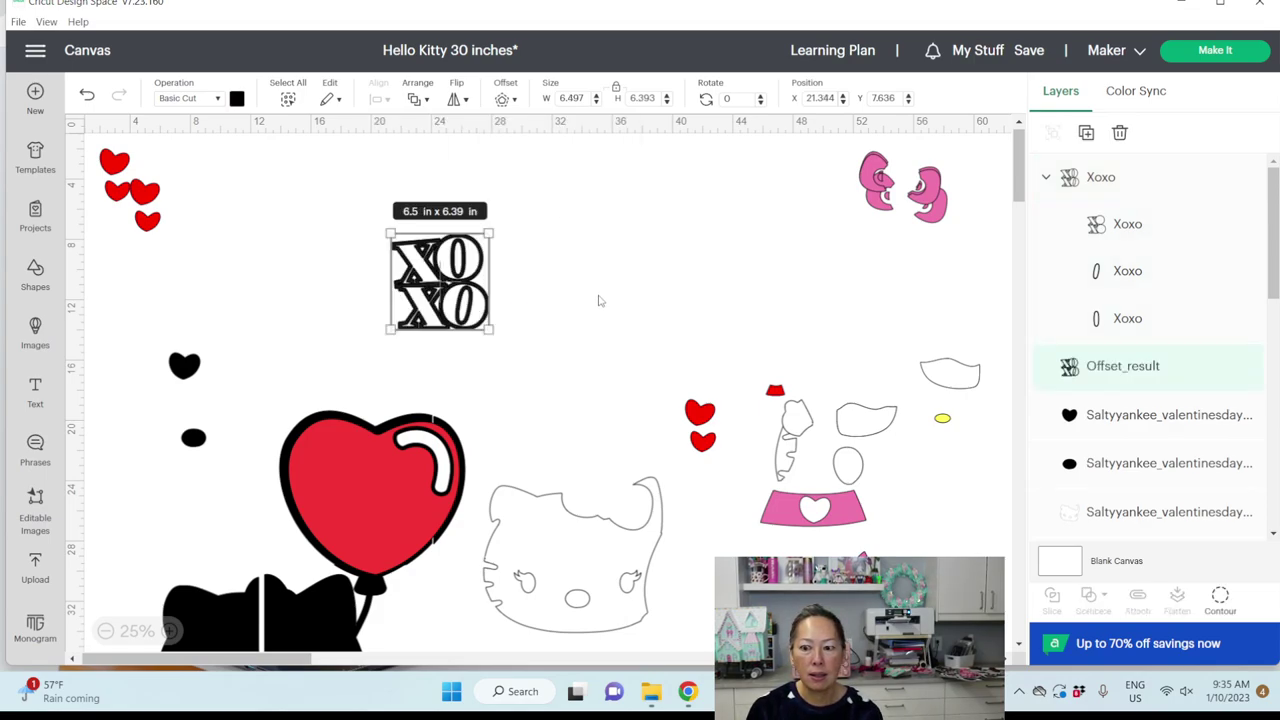
# Move the offset backing to the right of the original XO and colour it white.
pyautogui.moveTo(489, 310); pyautogui.dragTo(657, 310)
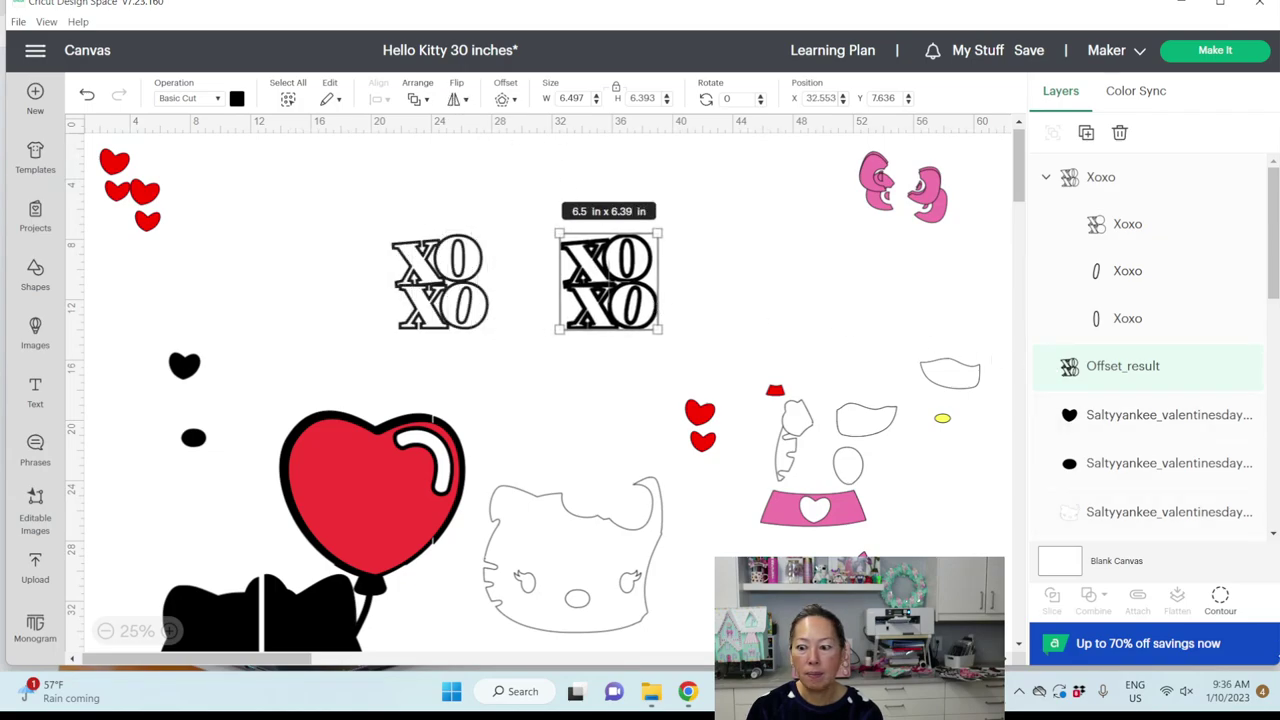
pyautogui.click(1222, 600)
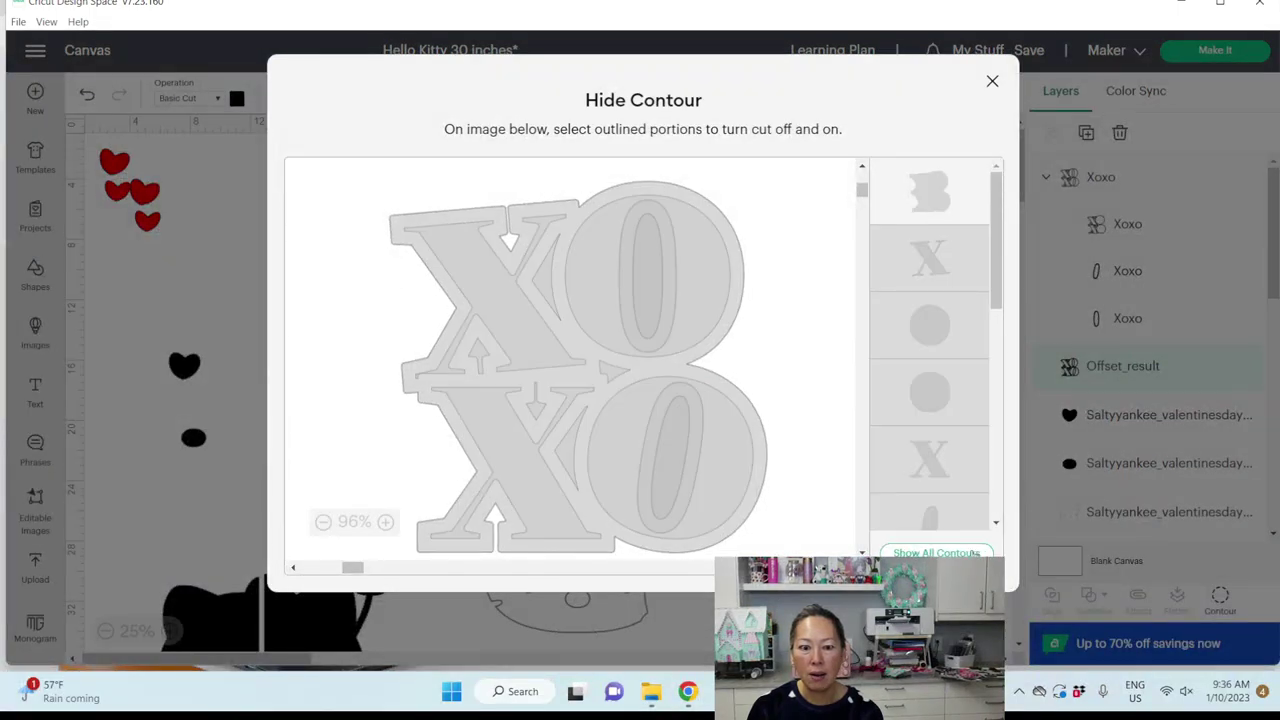
pyautogui.click(992, 81)
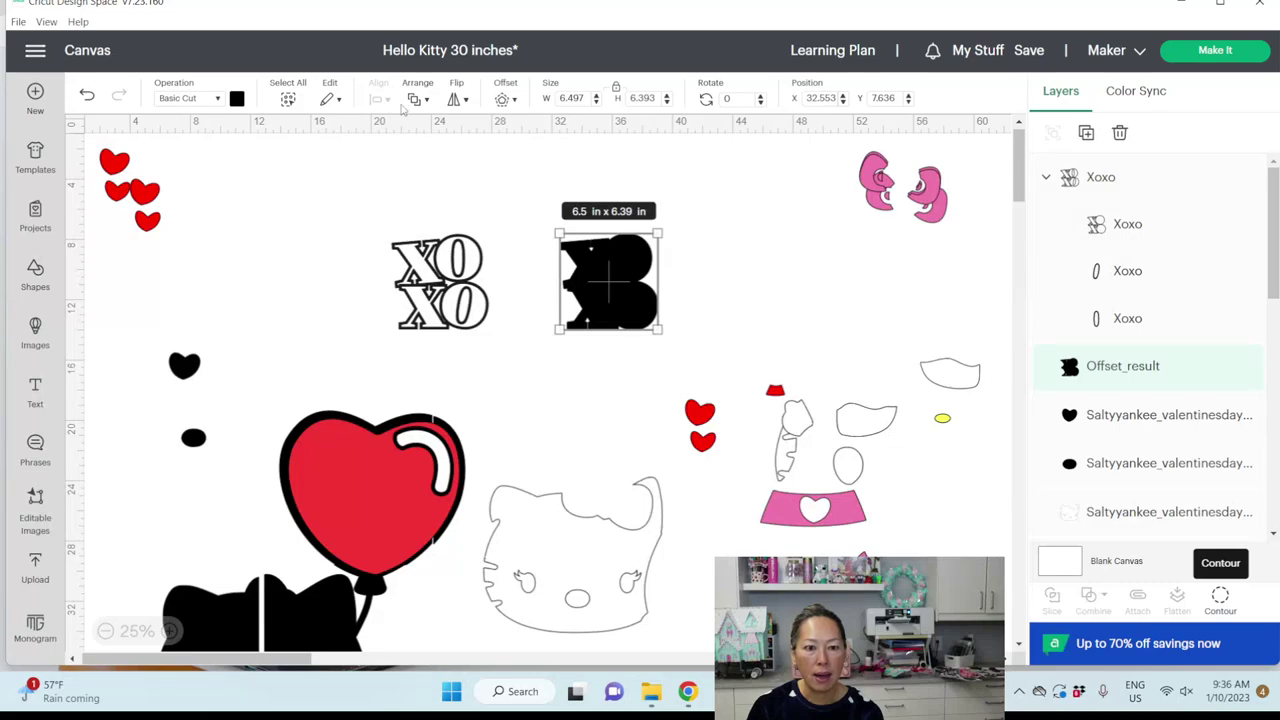
pyautogui.click(237, 99)
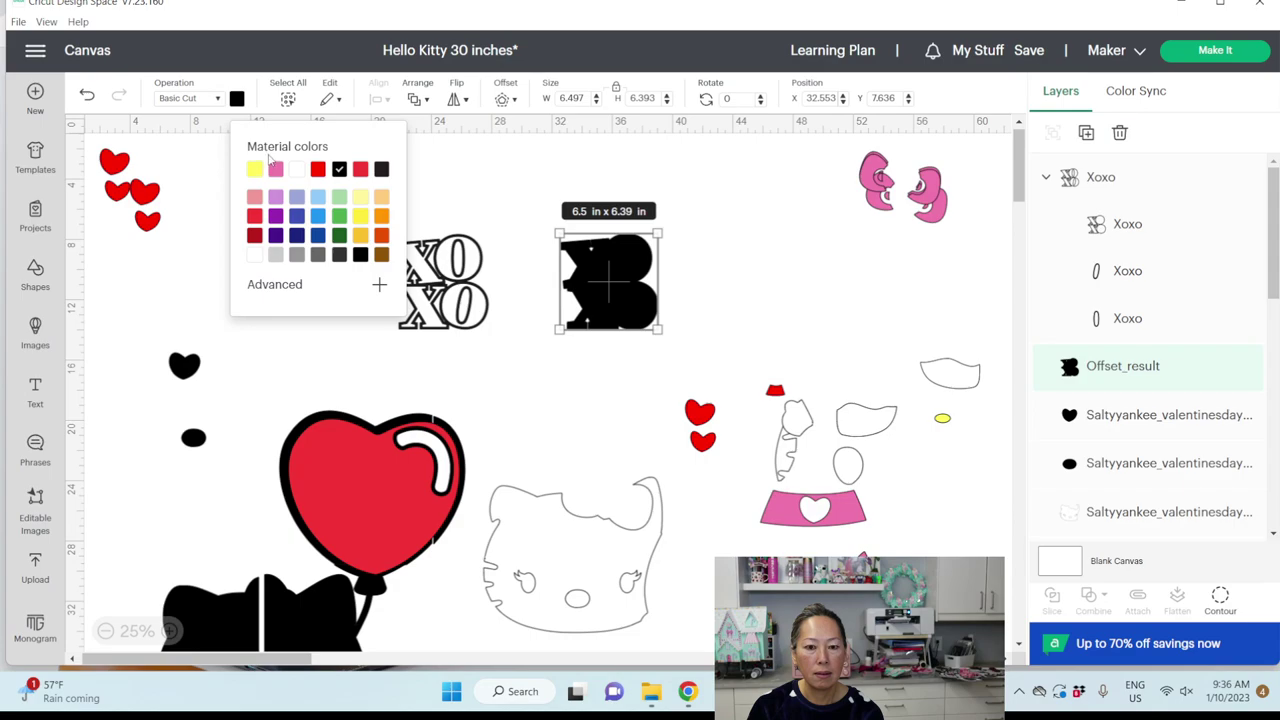
pyautogui.click(296, 170)
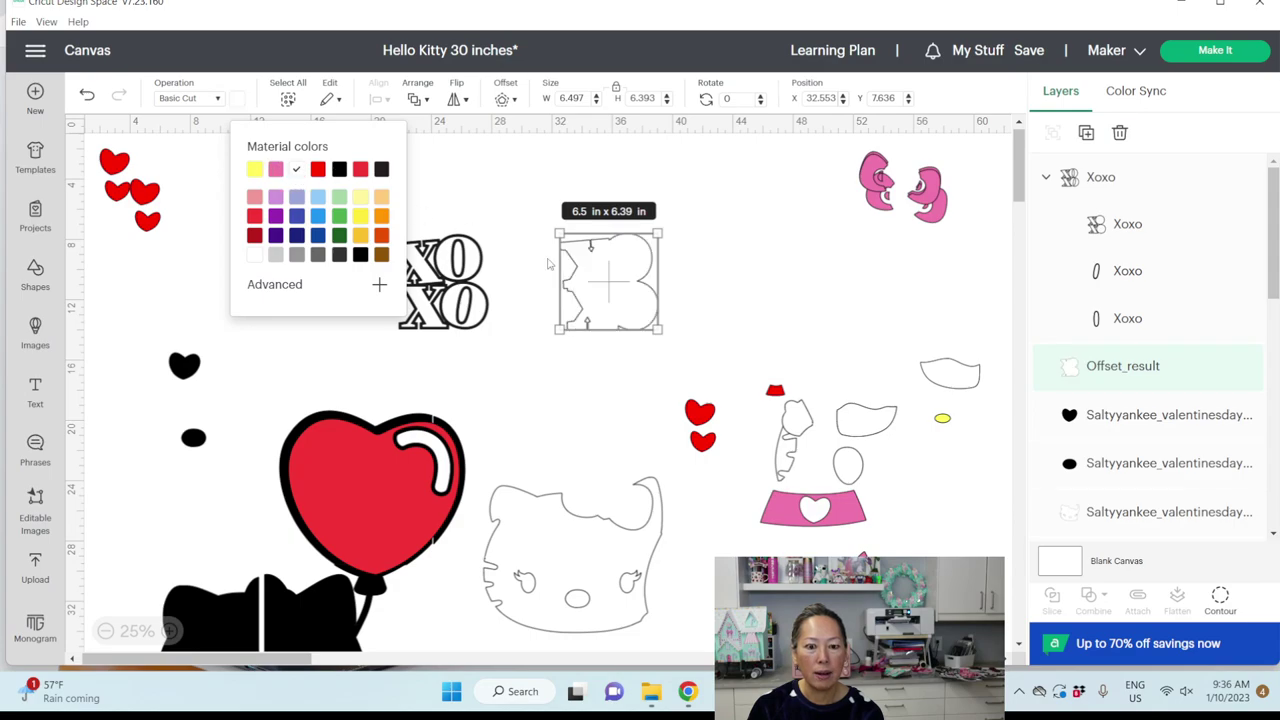
pyautogui.click(478, 292)
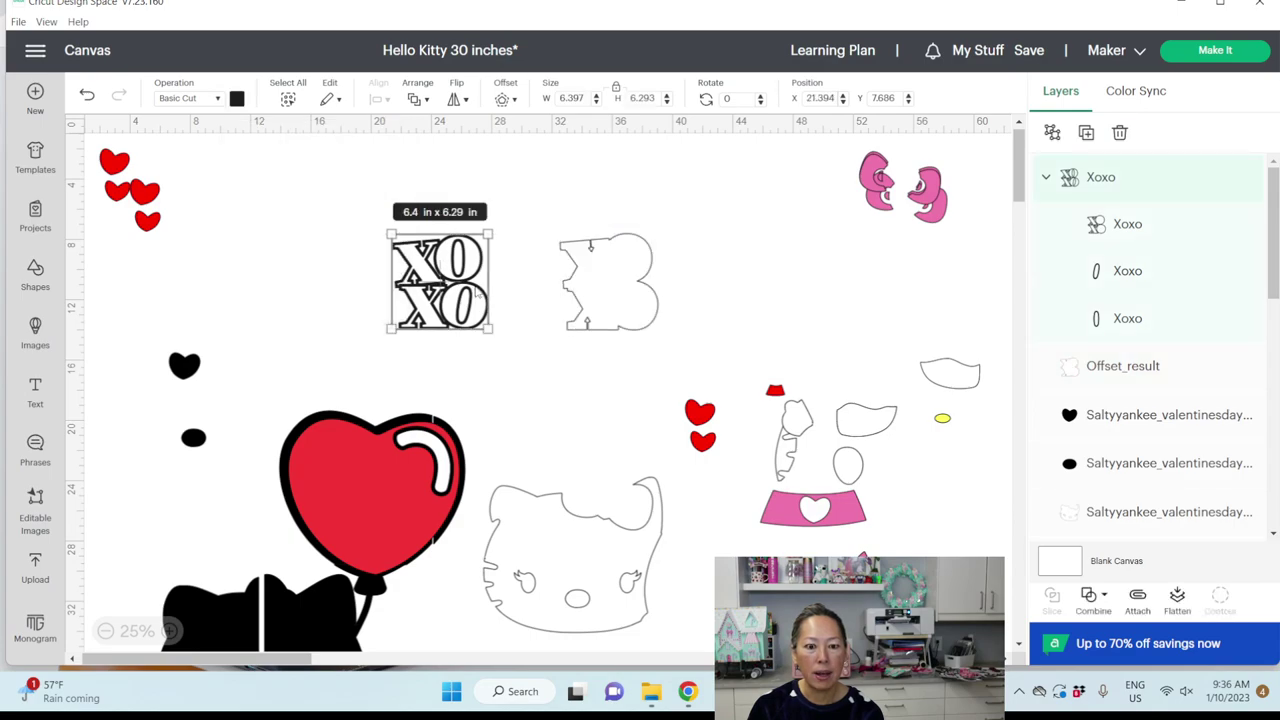
# Colour the XO design light pink.
pyautogui.click(237, 99)
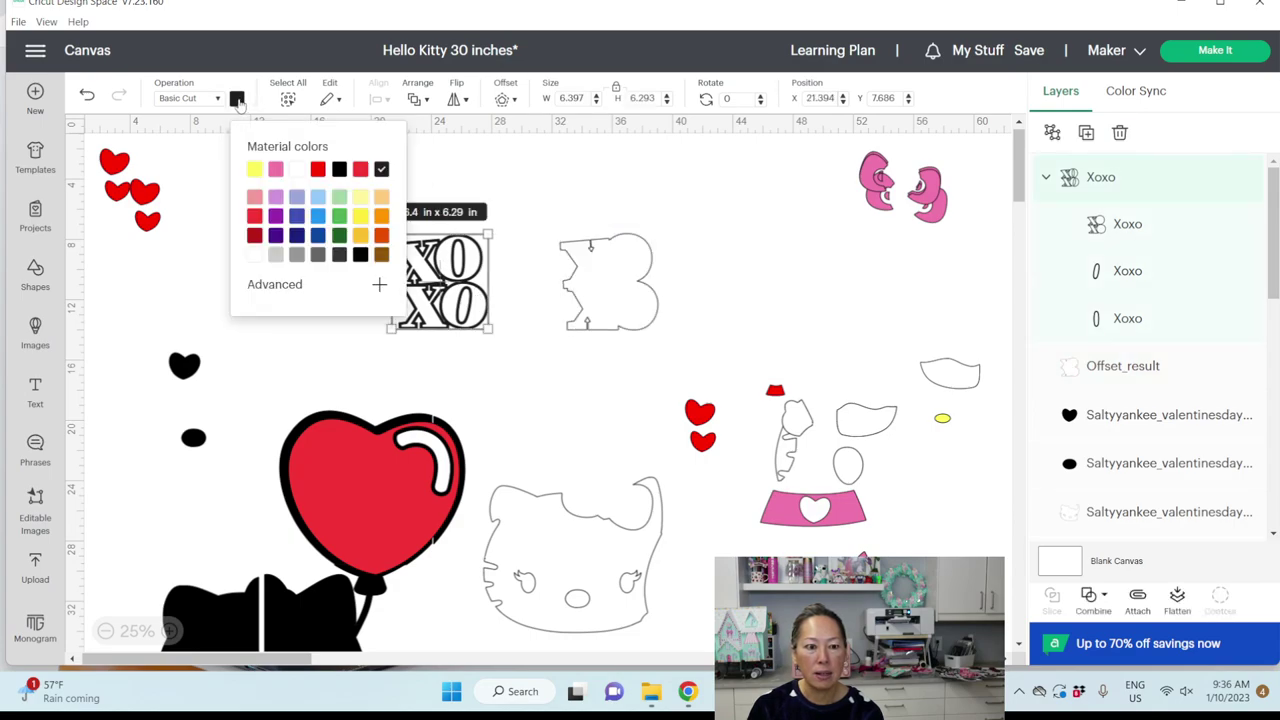
pyautogui.click(255, 197)
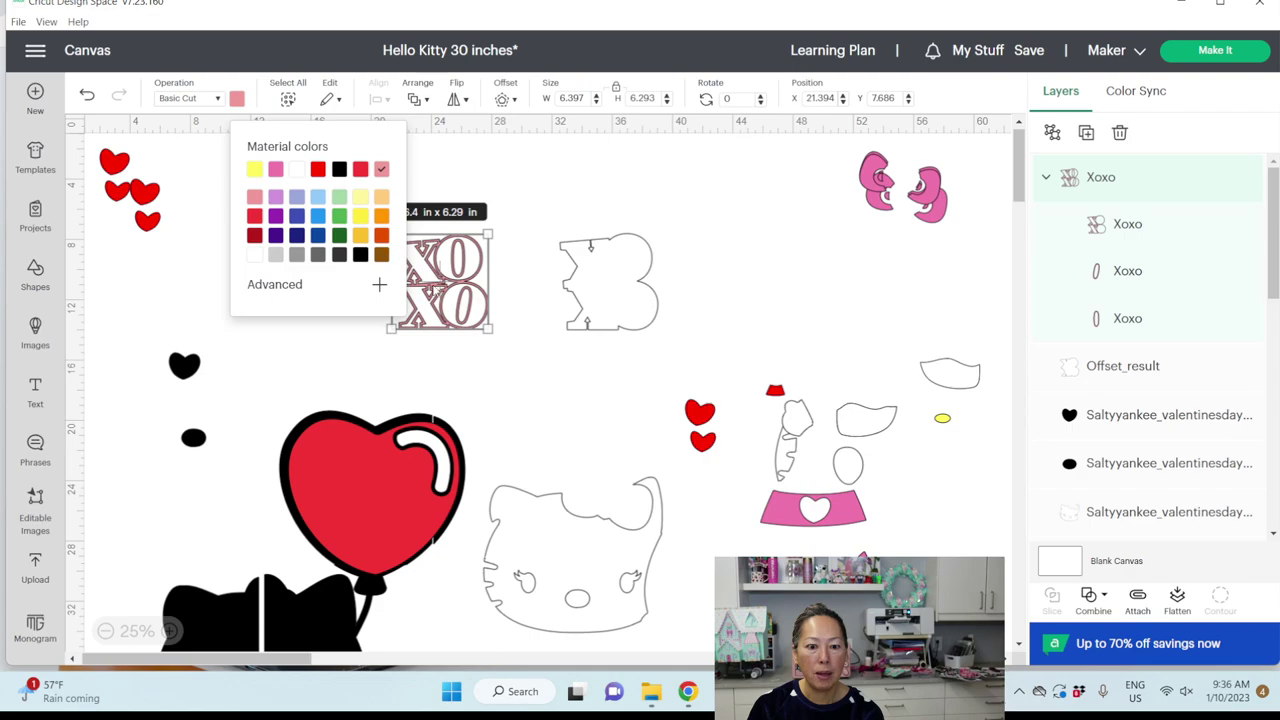
pyautogui.moveTo(450, 302); pyautogui.dragTo(620, 301)
pyautogui.click(449, 294)
# Position the pink XO over its white offset backing.
pyautogui.moveTo(470, 266); pyautogui.dragTo(706, 332)
pyautogui.moveTo(609, 306); pyautogui.dragTo(552, 268)
pyautogui.click(620, 300)
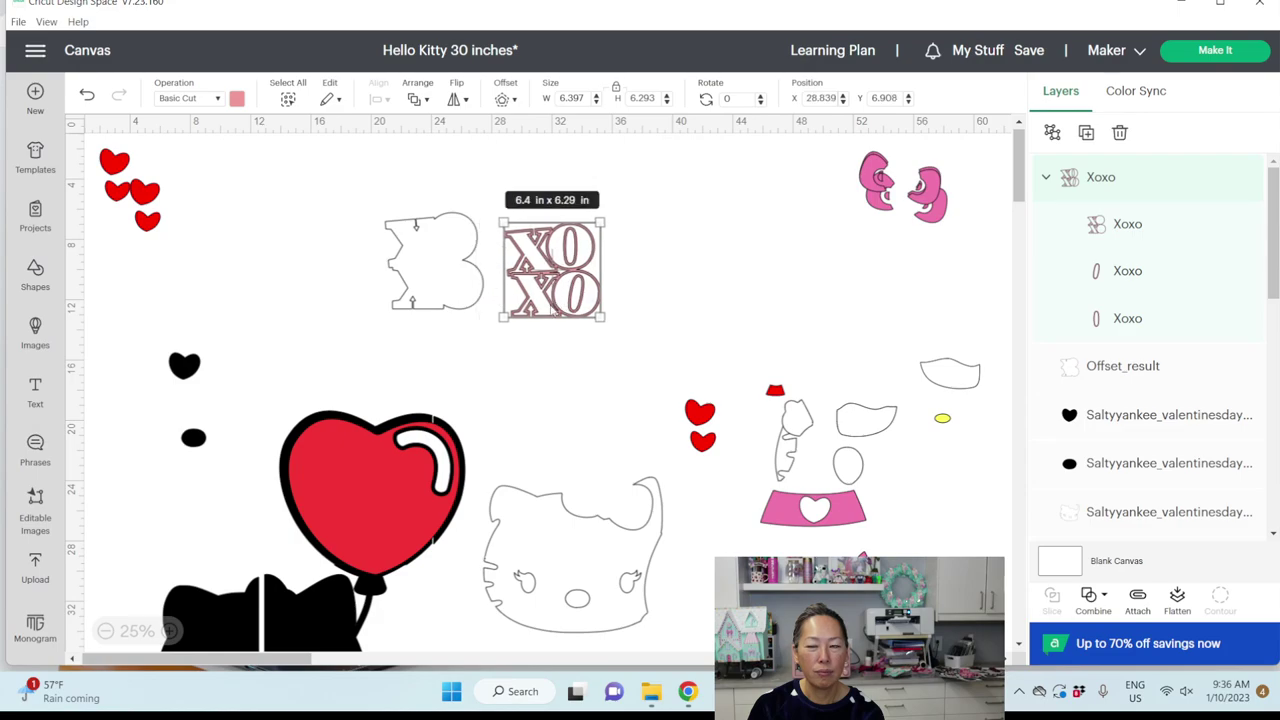
pyautogui.moveTo(552, 268); pyautogui.dragTo(499, 351)
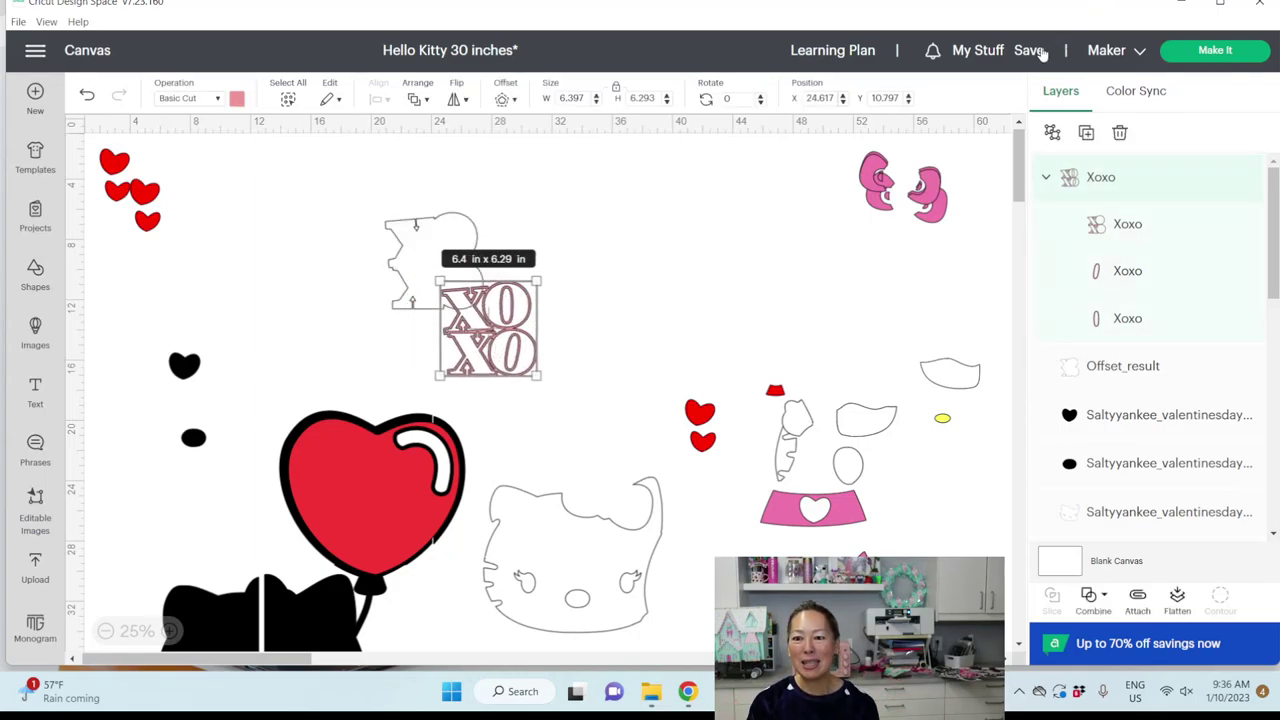